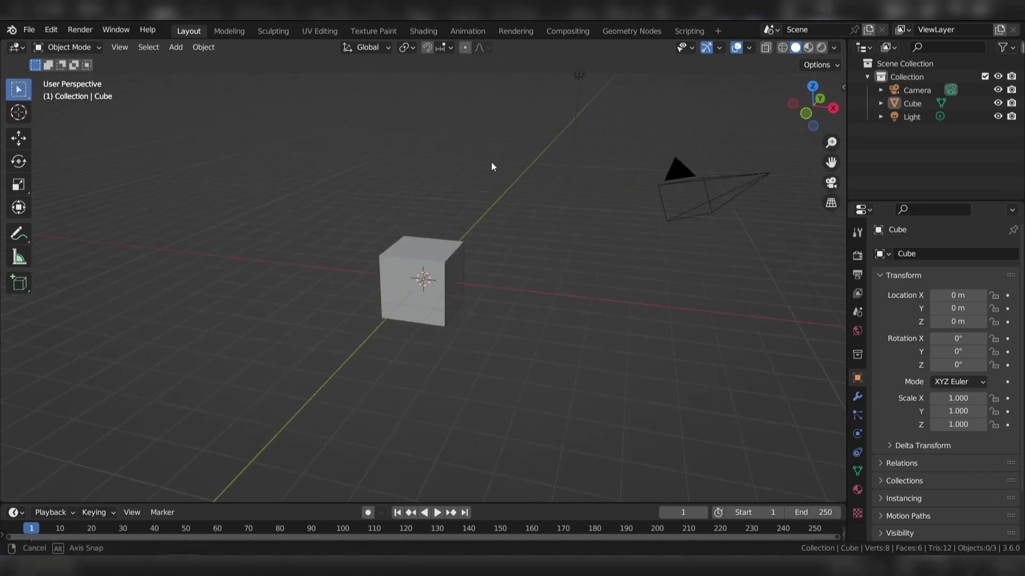
Replace the default cube with a plane scaled up to about 7.05 as the ground.
{"action": "key", "text": "Delete"}
{"action": "key", "text": "shift+a"}
{"action": "mouse_move", "coordinate": [393, 227]}
{"action": "left_click", "coordinate": [451, 222]}
{"action": "key", "text": "s"}
{"action": "left_click", "coordinate": [798, 322]}
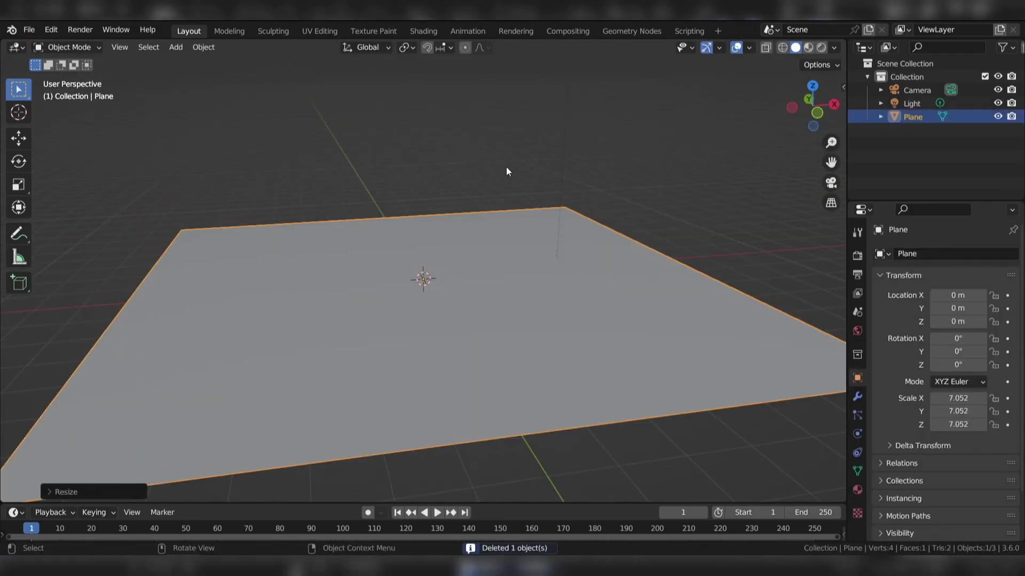
Add a second plane at the centre, scale it to about 0.82 and raise it to about 0.21 m above the ground.
{"action": "left_click", "coordinate": [528, 173]}
{"action": "key", "text": "shift+a"}
{"action": "mouse_move", "coordinate": [421, 163]}
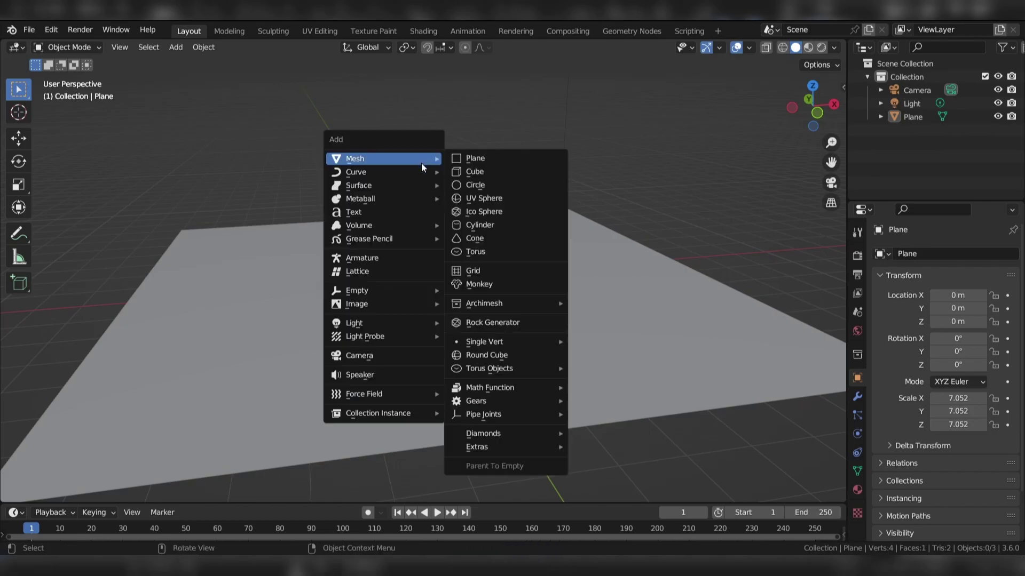
{"action": "left_click", "coordinate": [481, 157]}
{"action": "scroll", "coordinate": [581, 216], "scroll_direction": "up", "scroll_amount": 4}
{"action": "key", "text": "s"}
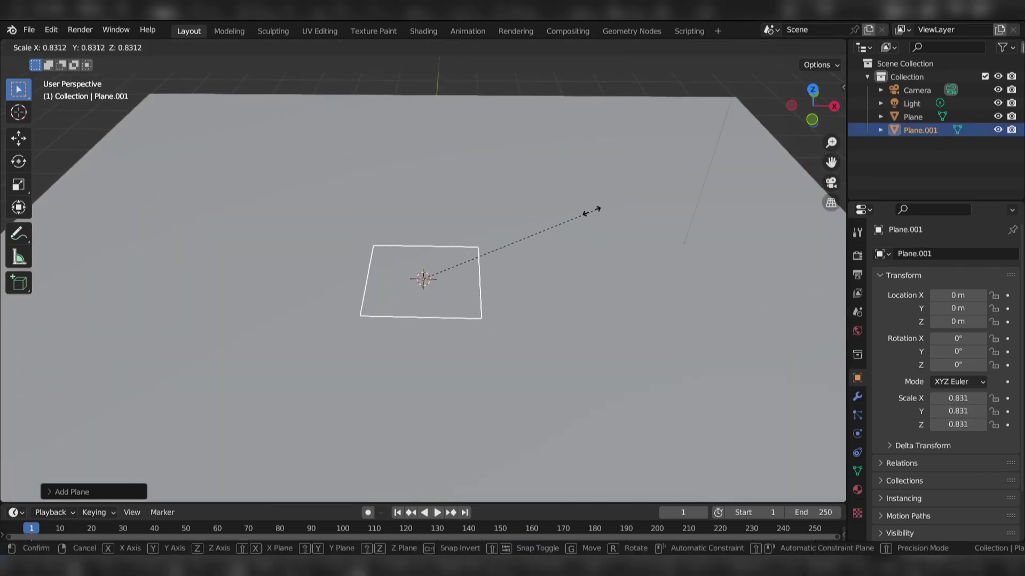
{"action": "left_click", "coordinate": [589, 211]}
{"action": "key", "text": "g"}
{"action": "key", "text": "z"}
{"action": "left_click", "coordinate": [574, 229]}
Extrude the large ground plane downward into a thick slab.
{"action": "scroll", "coordinate": [572, 227], "scroll_direction": "down", "scroll_amount": 5}
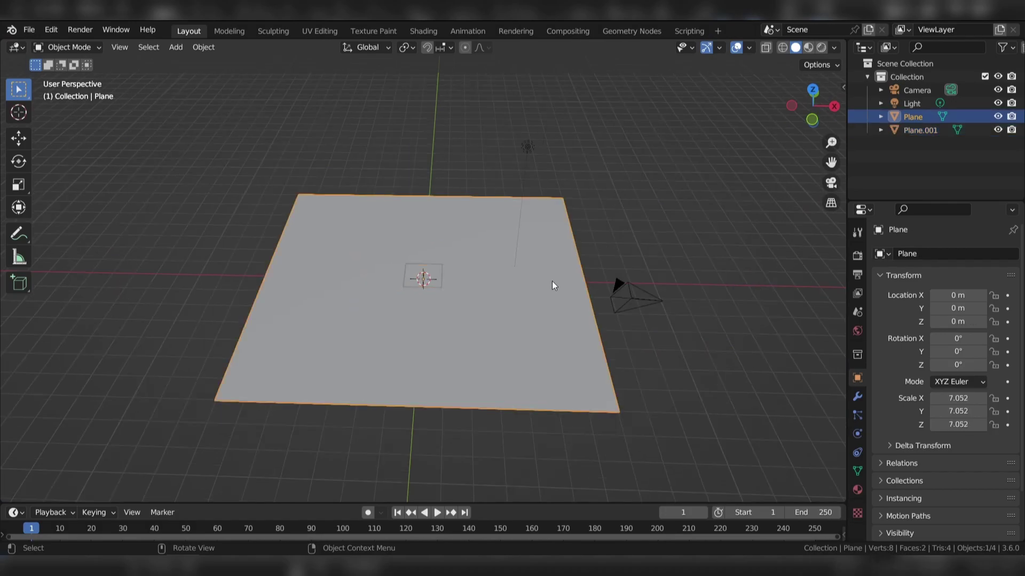
{"action": "left_click", "coordinate": [555, 282]}
{"action": "middle_click_drag", "start_coordinate": [555, 285], "coordinate": [546, 262]}
{"action": "key", "text": "Tab"}
{"action": "key", "text": "e"}
{"action": "left_click", "coordinate": [545, 267]}
{"action": "key", "text": "Tab"}
Select the small plane and turn on the Shortcut VUr on-screen key display.
{"action": "scroll", "coordinate": [446, 224], "scroll_direction": "up", "scroll_amount": 3}
{"action": "left_click", "coordinate": [455, 271]}
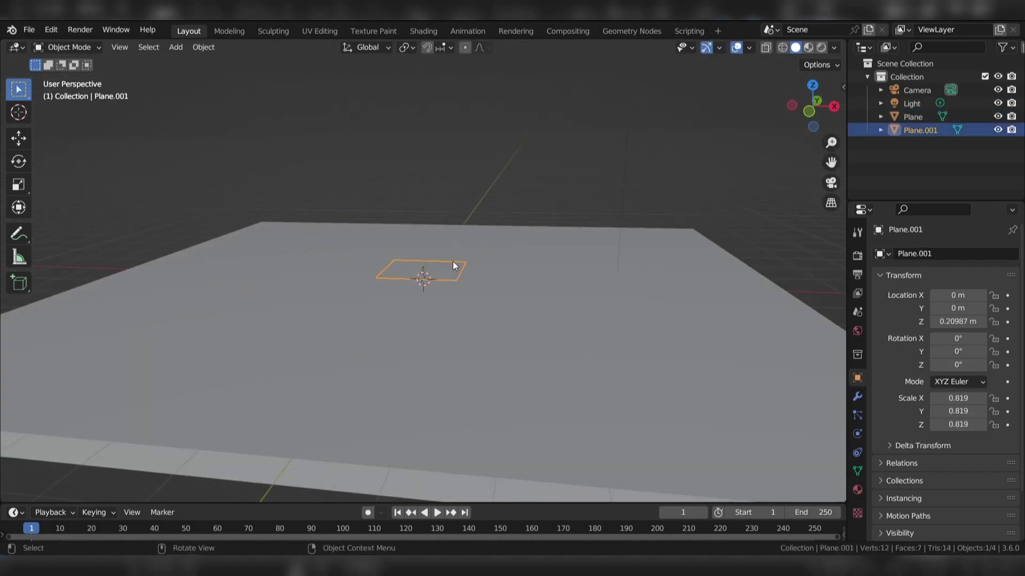
{"action": "scroll", "coordinate": [460, 250], "scroll_direction": "up", "scroll_amount": 2}
{"action": "key", "text": "Tab"}
{"action": "middle_click_drag", "start_coordinate": [463, 249], "coordinate": [596, 213]}
{"action": "key", "text": "Tab"}
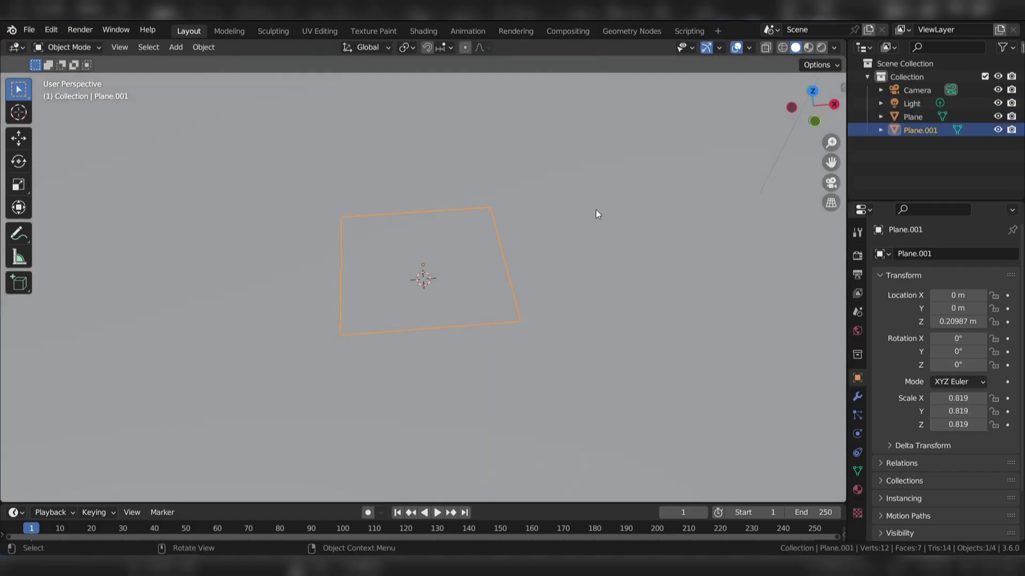
{"action": "key", "text": "n"}
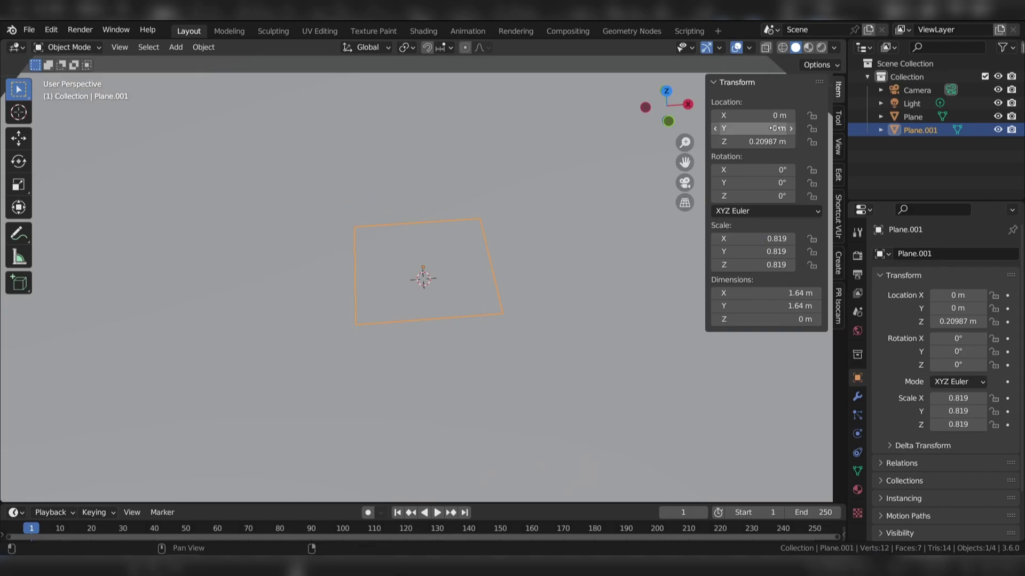
{"action": "left_click", "coordinate": [837, 195]}
{"action": "left_click", "coordinate": [789, 104]}
{"action": "key", "text": "n"}
Narrow the small plane along X to a scale of about 0.573.
{"action": "middle_click_drag", "start_coordinate": [498, 203], "coordinate": [464, 214]}
{"action": "key", "text": "s"}
{"action": "key", "text": "x"}
{"action": "left_click", "coordinate": [546, 188]}
Add four evenly spaced loop cuts across the small plane and extrude all its faces upward into a block.
{"action": "key", "text": "Tab"}
{"action": "key", "text": "ctrl+r"}
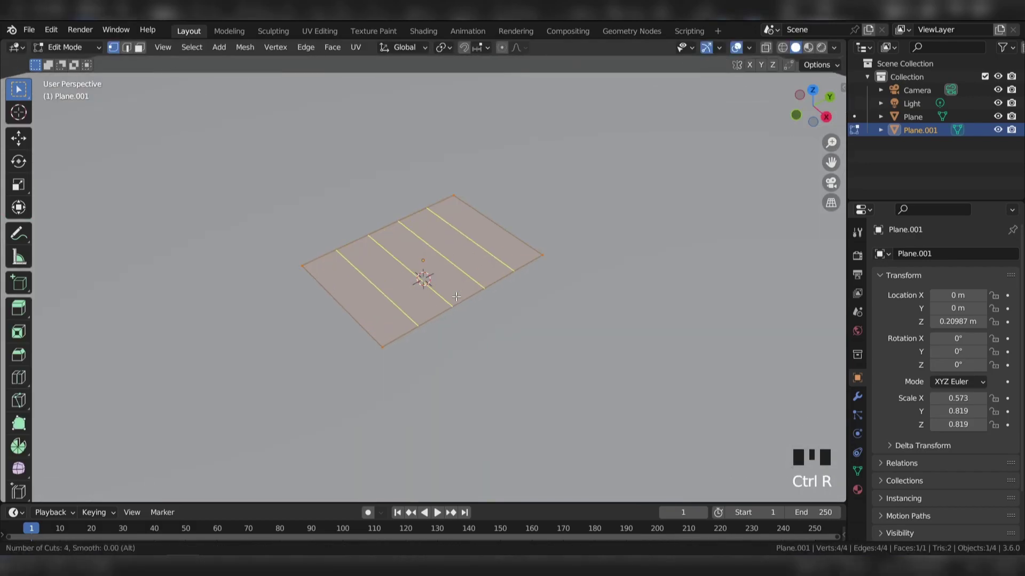
{"action": "left_click", "coordinate": [456, 297]}
{"action": "right_click", "coordinate": [457, 293]}
{"action": "middle_click_drag", "start_coordinate": [457, 293], "coordinate": [606, 187]}
{"action": "key", "text": "a"}
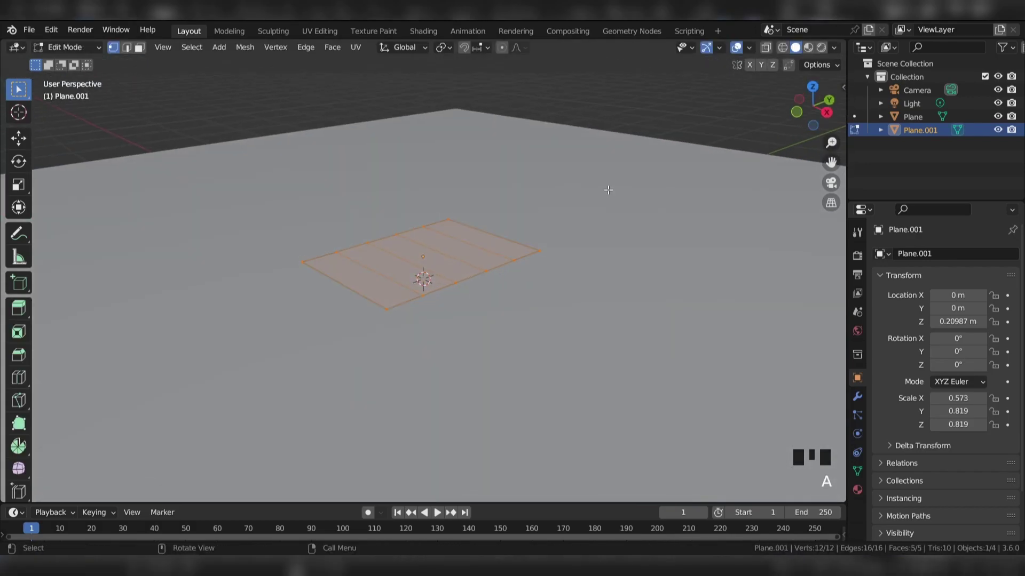
{"action": "key", "text": "e"}
{"action": "left_click", "coordinate": [597, 161]}
Isolate the block, widen the middle face of its underside along Y and move that face up to form an arch.
{"action": "key", "text": "3"}
{"action": "middle_click_drag", "start_coordinate": [531, 215], "coordinate": [455, 176]}
{"action": "key", "text": "KP_Divide"}
{"action": "left_click", "coordinate": [453, 286]}
{"action": "middle_click_drag", "start_coordinate": [517, 246], "coordinate": [500, 252]}
{"action": "key", "text": "s"}
{"action": "key", "text": "x"}
{"action": "left_click", "coordinate": [546, 252]}
{"action": "key", "text": "g"}
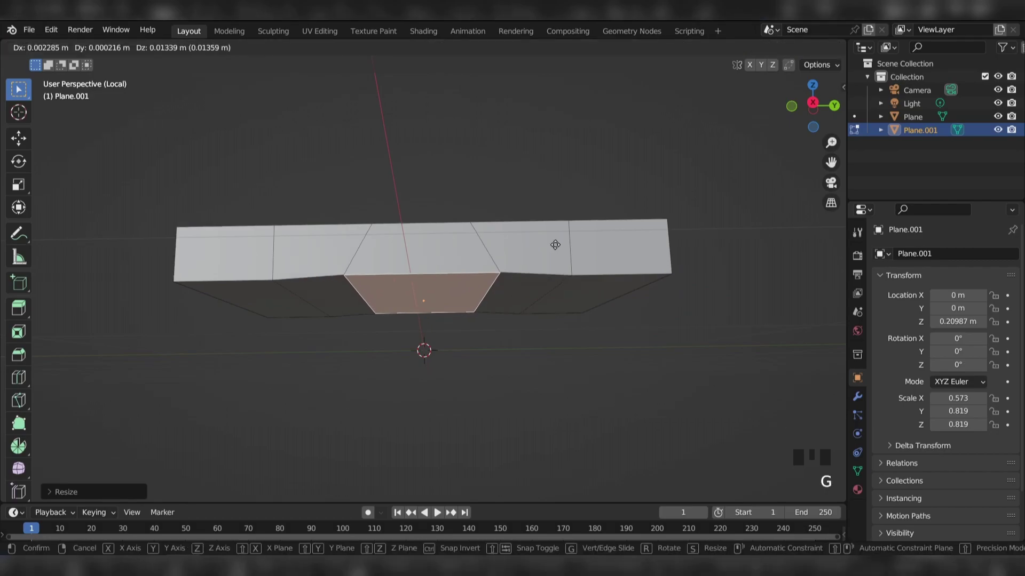
{"action": "key", "text": "z"}
{"action": "left_click", "coordinate": [553, 230]}
Exit the isolated view and lower the two outer underside faces of the block slightly along Z.
{"action": "scroll", "coordinate": [533, 187], "scroll_direction": "down", "scroll_amount": 1}
{"action": "middle_click_drag", "start_coordinate": [513, 161], "coordinate": [536, 158]}
{"action": "scroll", "coordinate": [535, 177], "scroll_direction": "up", "scroll_amount": 1}
{"action": "left_click", "coordinate": [229, 295]}
{"action": "left_click", "coordinate": [590, 293], "text": "shift"}
{"action": "key", "text": "slash"}
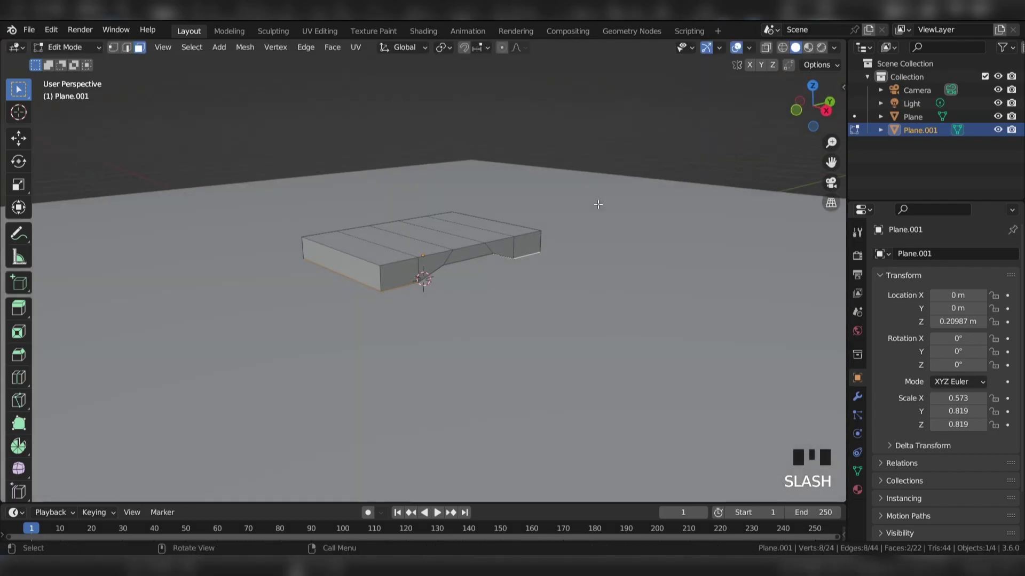
{"action": "key", "text": "KP_3"}
{"action": "scroll", "coordinate": [638, 185], "scroll_direction": "up", "scroll_amount": 3}
{"action": "key", "text": "g"}
{"action": "key", "text": "z"}
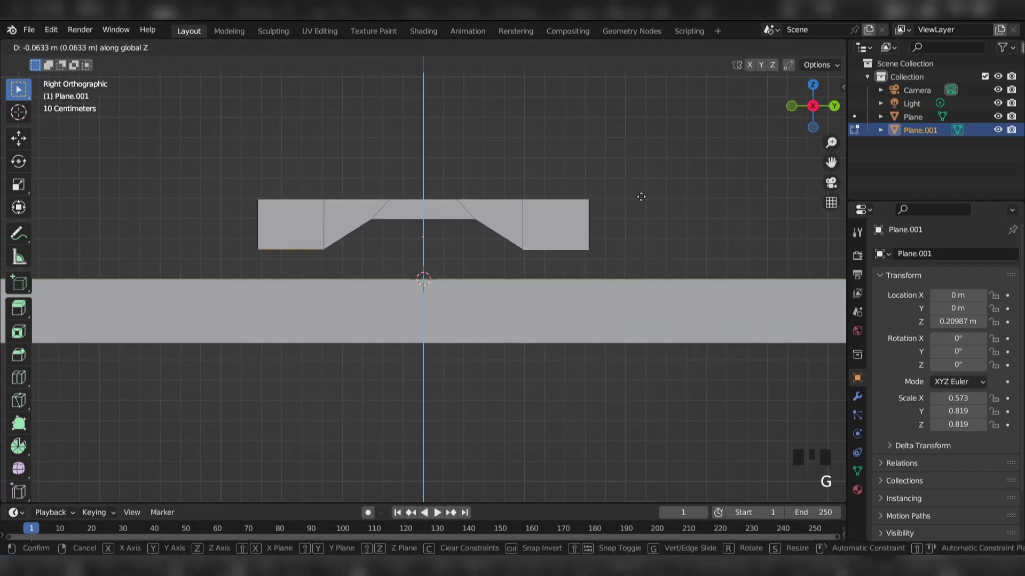
{"action": "left_click", "coordinate": [645, 201]}
{"action": "key", "text": "s"}
{"action": "key", "text": "x"}
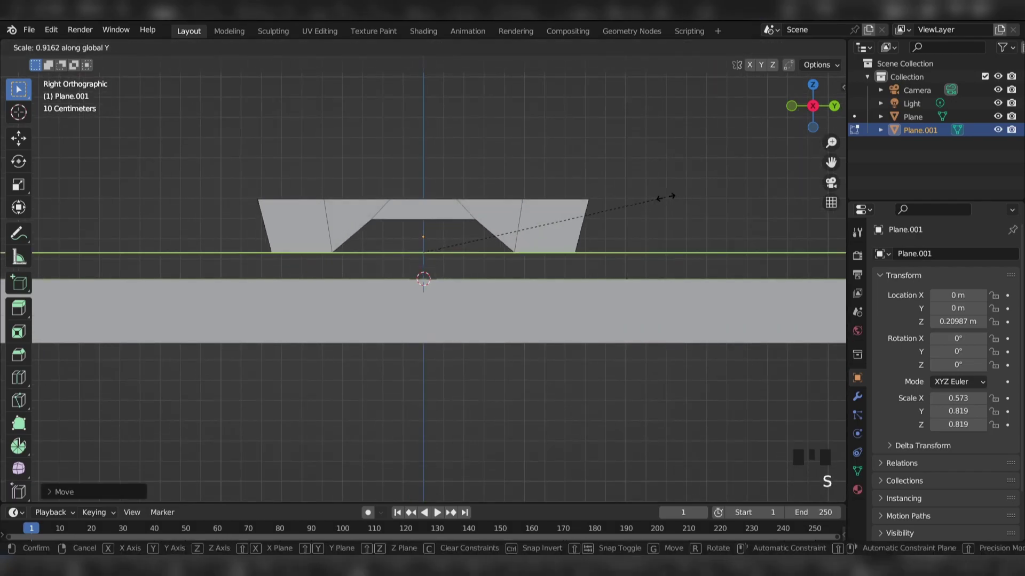
{"action": "right_click", "coordinate": [671, 196]}
Scale the two outer bottom edges of the block inward along Y to taper its ends.
{"action": "middle_click_drag", "start_coordinate": [470, 128], "coordinate": [482, 165]}
{"action": "key", "text": "2"}
{"action": "left_click", "coordinate": [302, 256]}
{"action": "scroll", "coordinate": [482, 164], "scroll_direction": "up", "scroll_amount": 1}
{"action": "middle_click_drag", "start_coordinate": [558, 237], "coordinate": [597, 130]}
{"action": "key", "text": "KP_3"}
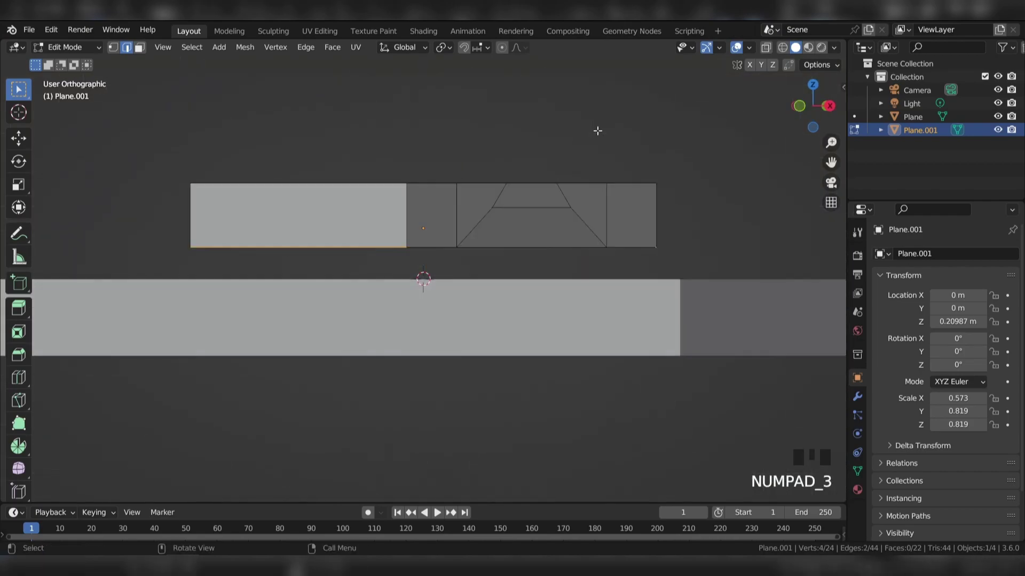
{"action": "key", "text": "s"}
{"action": "key", "text": "y"}
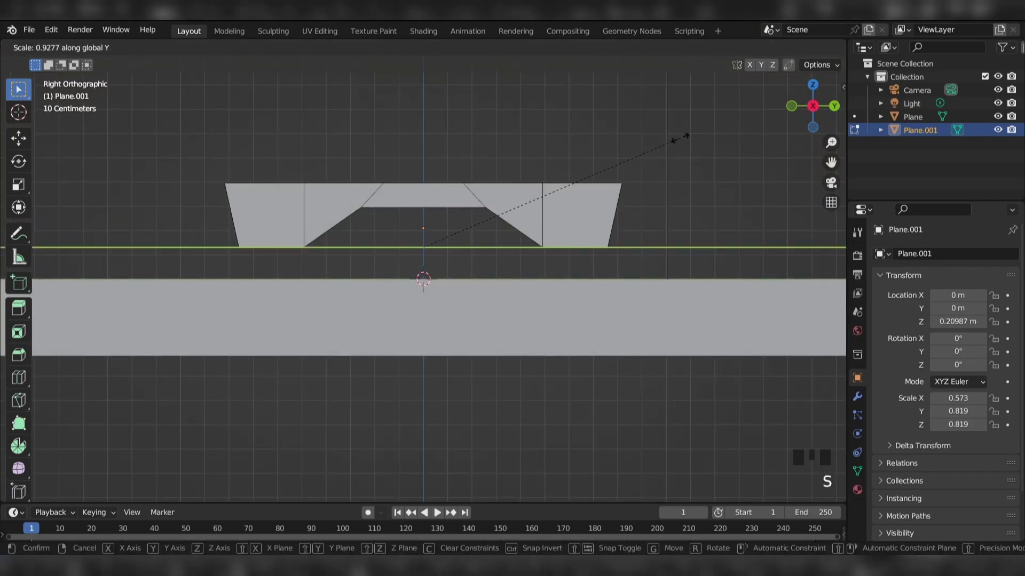
{"action": "left_click", "coordinate": [673, 137]}
Lower the arched block to a Z location of about 0.081 m so it rests on the ground slab.
{"action": "key", "text": "g"}
{"action": "key", "text": "z"}
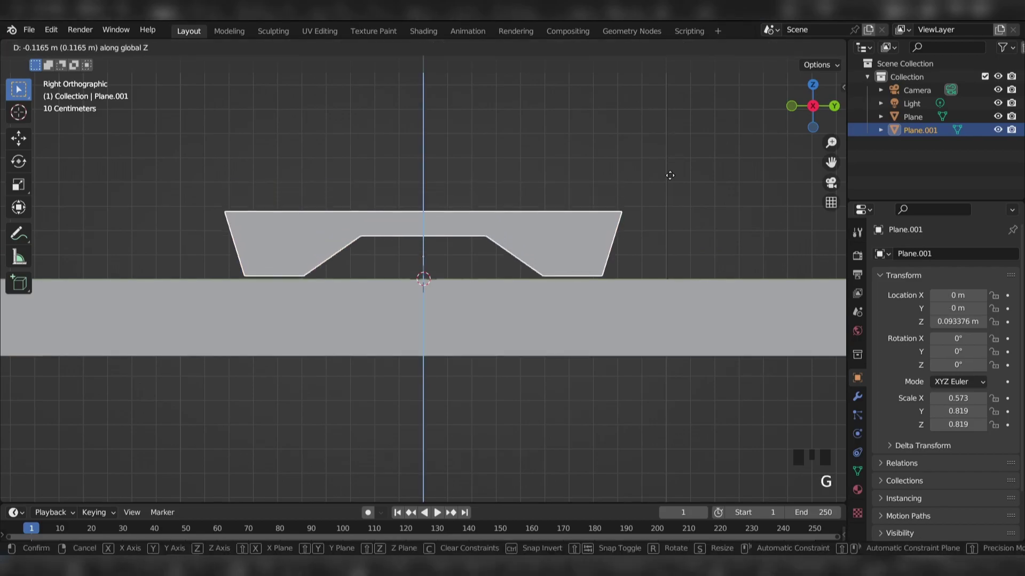
{"action": "left_click", "coordinate": [651, 200]}
{"action": "scroll", "coordinate": [633, 198], "scroll_direction": "down", "scroll_amount": 2}
{"action": "scroll", "coordinate": [603, 162], "scroll_direction": "up", "scroll_amount": 4}
{"action": "left_click", "coordinate": [611, 132]}
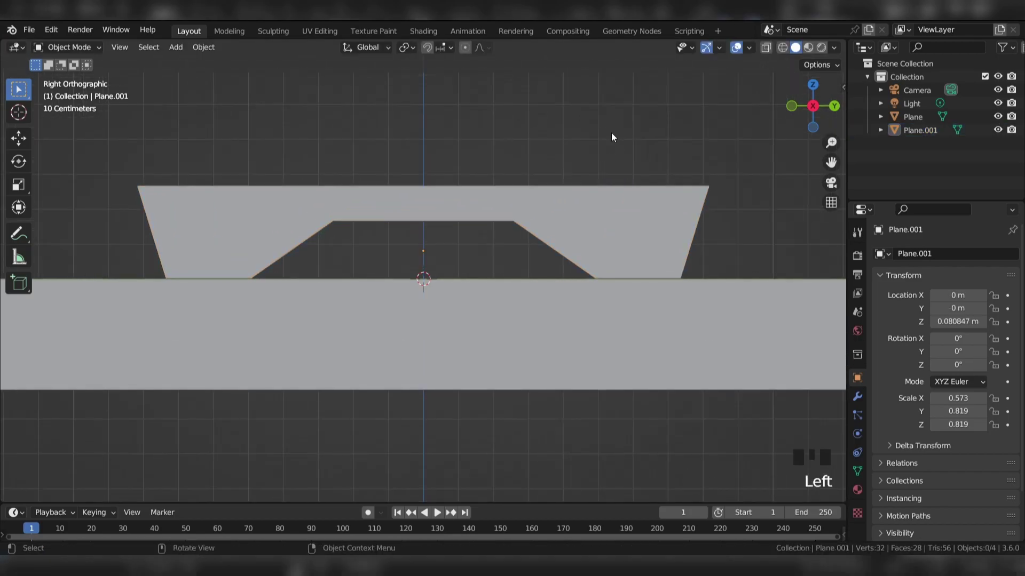
Inset all ten faces on the block's two arched sides by about 0.019 m.
{"action": "scroll", "coordinate": [610, 133], "scroll_direction": "down", "scroll_amount": 4}
{"action": "middle_click_drag", "start_coordinate": [546, 139], "coordinate": [533, 158]}
{"action": "scroll", "coordinate": [533, 158], "scroll_direction": "down", "scroll_amount": 2}
{"action": "scroll", "coordinate": [508, 159], "scroll_direction": "up", "scroll_amount": 1}
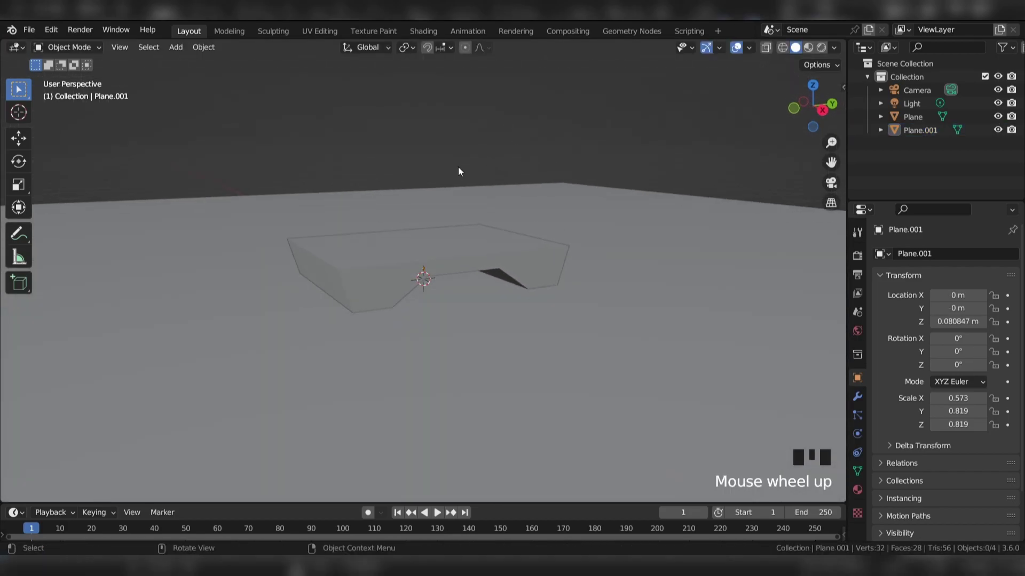
{"action": "middle_click_drag", "start_coordinate": [457, 166], "coordinate": [435, 239]}
{"action": "key", "text": "Tab"}
{"action": "left_click", "coordinate": [140, 47]}
{"action": "left_click", "coordinate": [359, 299], "text": "shift"}
{"action": "left_click", "coordinate": [421, 288], "text": "shift"}
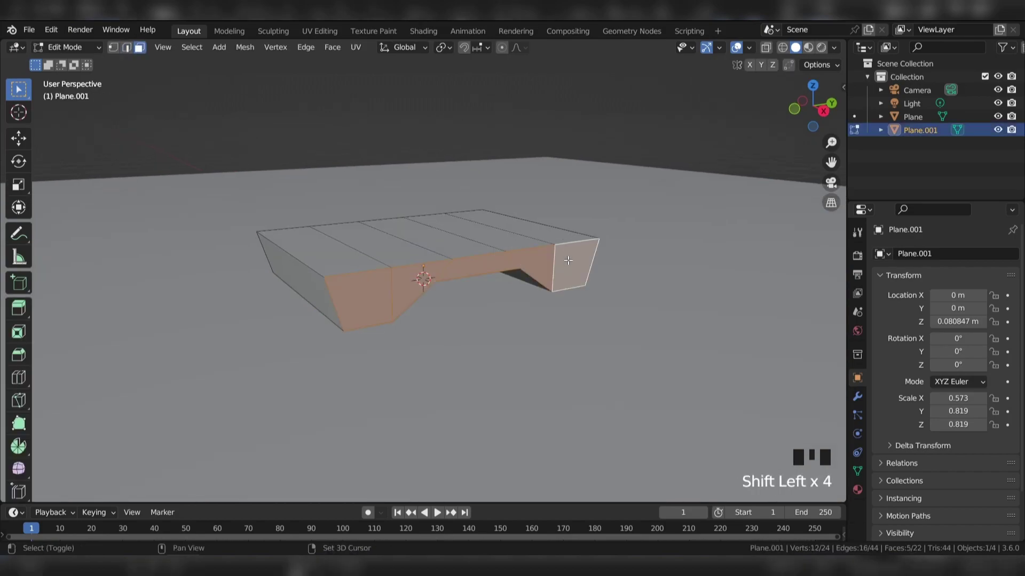
{"action": "middle_click_drag", "start_coordinate": [568, 260], "coordinate": [539, 153]}
{"action": "left_click", "coordinate": [277, 260], "text": "shift"}
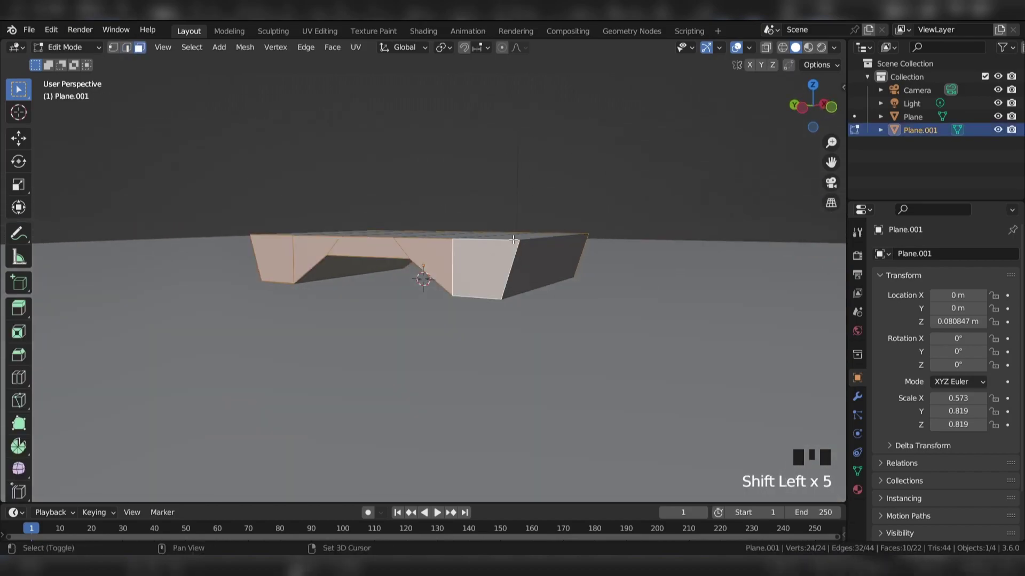
{"action": "middle_click_drag", "start_coordinate": [479, 254], "coordinate": [583, 187]}
{"action": "scroll", "coordinate": [640, 167], "scroll_direction": "up", "scroll_amount": 2}
{"action": "key", "text": "i"}
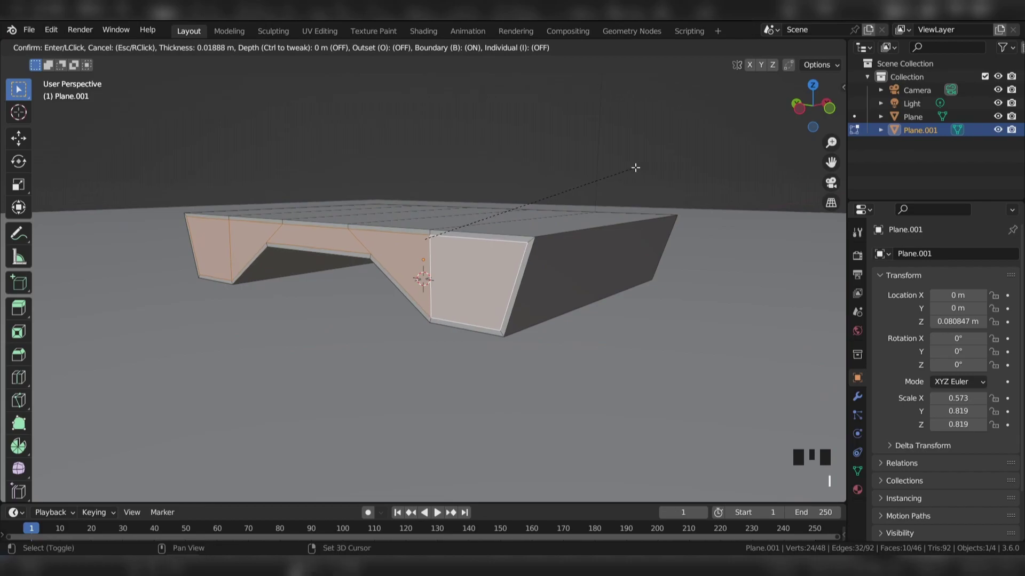
{"action": "left_click", "coordinate": [635, 168]}
Extrude the inset side faces inward along their normals to recess them behind a rim.
{"action": "key", "text": "alt+e"}
{"action": "left_click", "coordinate": [589, 247]}
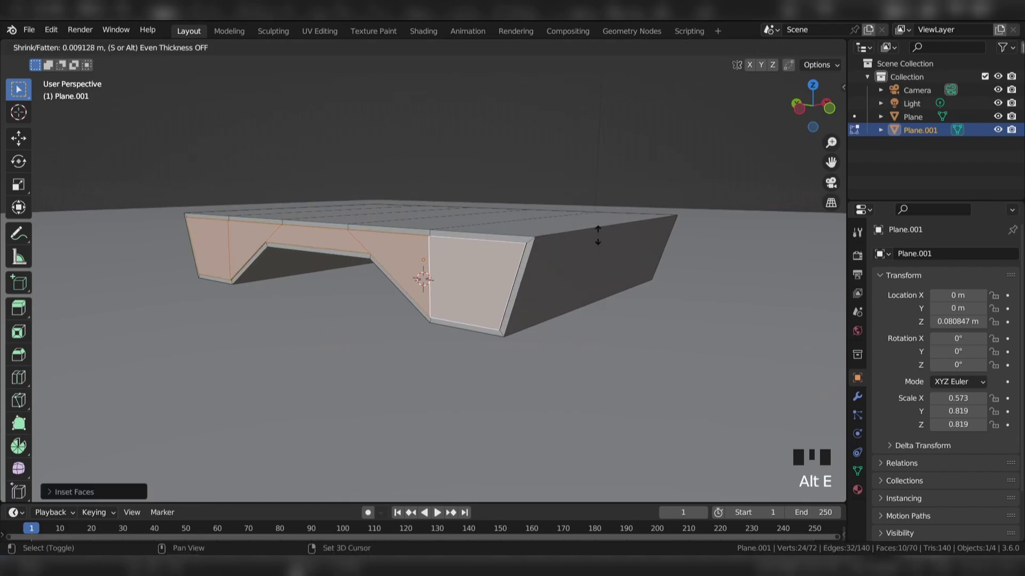
{"action": "left_click", "coordinate": [598, 304]}
{"action": "key", "text": "Tab"}
Add a new plane above the arched block and enable snapping with a different snap target.
{"action": "middle_click_drag", "start_coordinate": [655, 161], "coordinate": [462, 200]}
{"action": "key", "text": "shift+a"}
{"action": "left_click", "coordinate": [493, 235]}
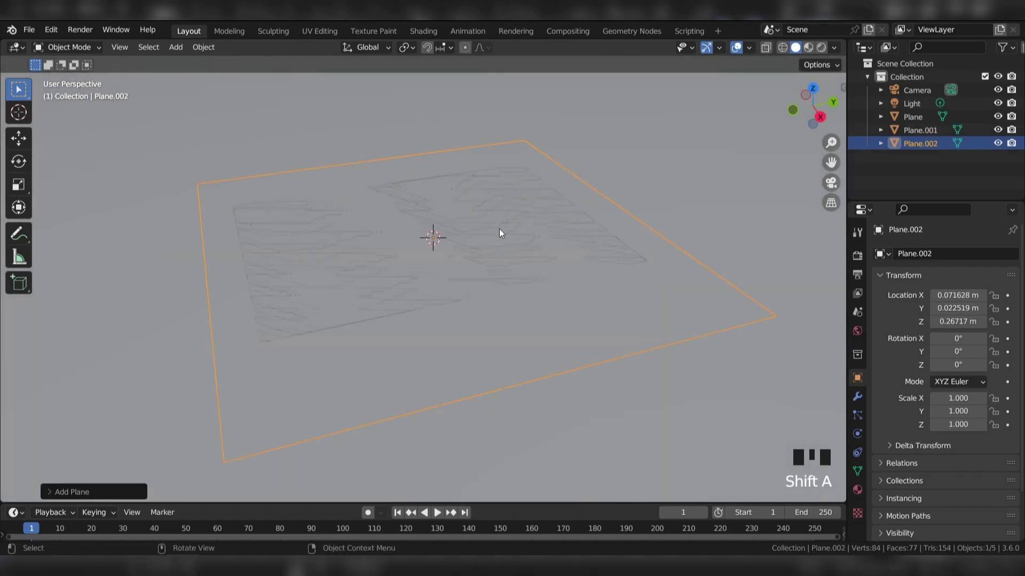
{"action": "left_click", "coordinate": [428, 47]}
{"action": "left_click", "coordinate": [447, 50]}
Scale the new plane along X to about 0.434.
{"action": "key", "text": "KP_7"}
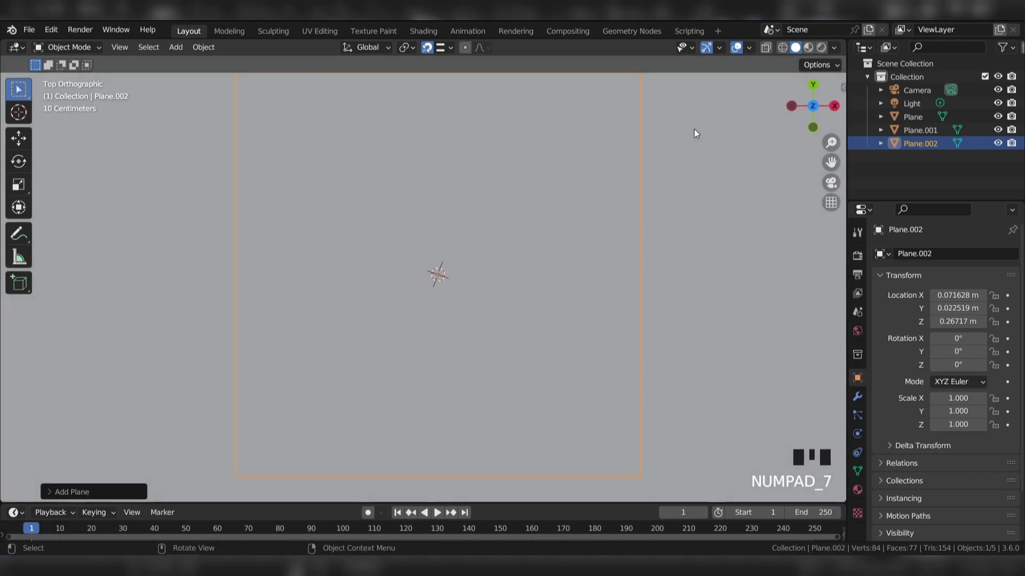
{"action": "key", "text": "s"}
{"action": "key", "text": "x"}
{"action": "left_click", "coordinate": [515, 207]}
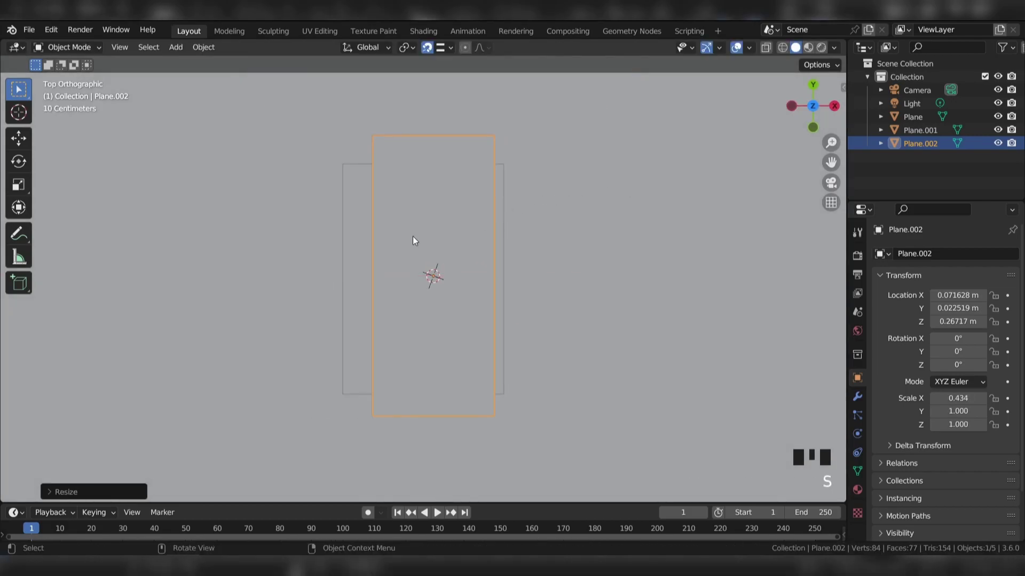
Snap the new plane's two long edges along X onto the long edges of the block below.
{"action": "key", "text": "Tab"}
{"action": "key", "text": "2"}
{"action": "left_click", "coordinate": [371, 222]}
{"action": "key", "text": "g"}
{"action": "left_click", "coordinate": [345, 221]}
{"action": "left_click", "coordinate": [492, 227]}
{"action": "key", "text": "g"}
{"action": "key", "text": "x"}
{"action": "left_click", "coordinate": [503, 222]}
Snap the new plane's two short edges along Y onto the ends of the block below.
{"action": "left_click", "coordinate": [461, 135]}
{"action": "key", "text": "g"}
{"action": "key", "text": "y"}
{"action": "left_click", "coordinate": [457, 173]}
{"action": "left_click", "coordinate": [457, 416]}
{"action": "key", "text": "g"}
{"action": "key", "text": "y"}
{"action": "left_click", "coordinate": [457, 383]}
{"action": "key", "text": "Tab"}
Extrude the fitted plane upward into a thin slab on top of the block.
{"action": "middle_click_drag", "start_coordinate": [617, 238], "coordinate": [491, 181]}
{"action": "key", "text": "Tab"}
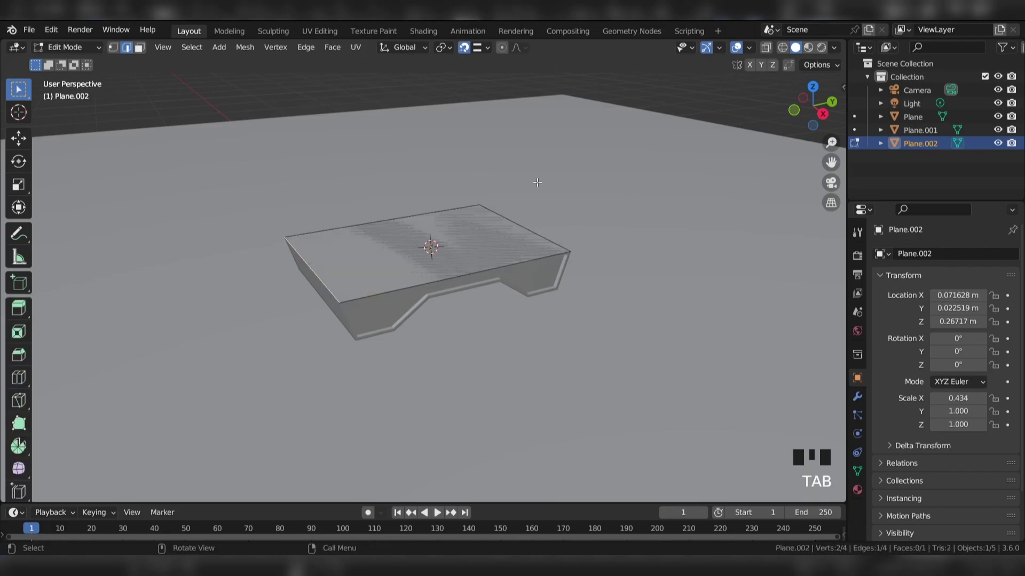
{"action": "key", "text": "a"}
{"action": "key", "text": "e"}
{"action": "left_click", "coordinate": [545, 133]}
Cut a lengthwise edge loop through the thin slab, slid slightly off-centre.
{"action": "middle_click_drag", "start_coordinate": [545, 132], "coordinate": [373, 165]}
{"action": "key", "text": "ctrl+r"}
{"action": "left_click", "coordinate": [424, 309]}
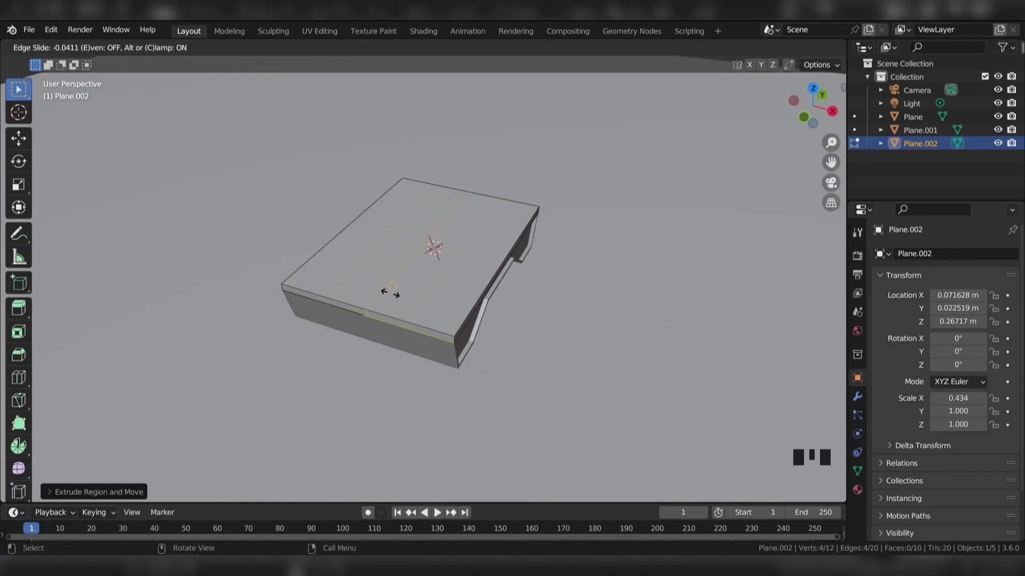
Extrude the narrower top strip of the thin slab upward about 0.91 m to form a column.
{"action": "left_click", "coordinate": [377, 234]}
{"action": "middle_click_drag", "start_coordinate": [377, 234], "coordinate": [441, 155]}
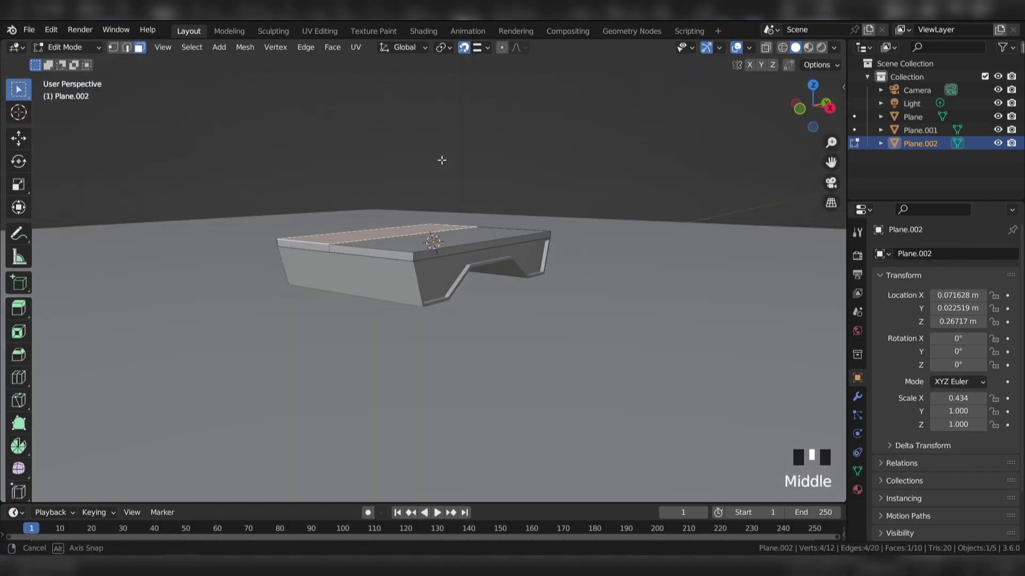
{"action": "key", "text": "e"}
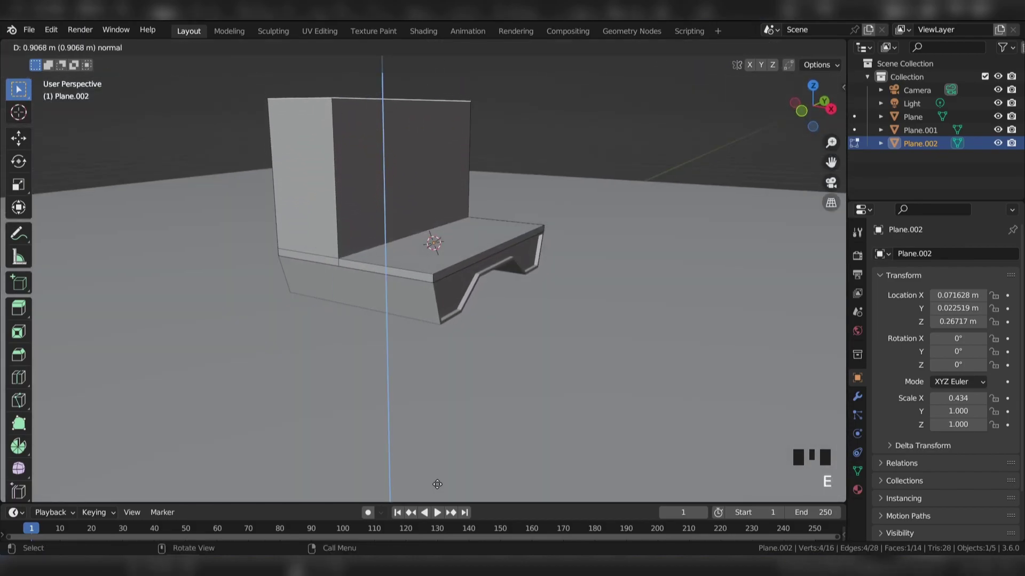
{"action": "left_click", "coordinate": [437, 484]}
Add a horizontal loop cut around the upper part of the column.
{"action": "middle_click_drag", "start_coordinate": [486, 117], "coordinate": [368, 192], "text": "shift"}
{"action": "scroll", "coordinate": [497, 143], "scroll_direction": "up", "scroll_amount": 1}
{"action": "key", "text": "ctrl+r"}
{"action": "left_click", "coordinate": [368, 192]}
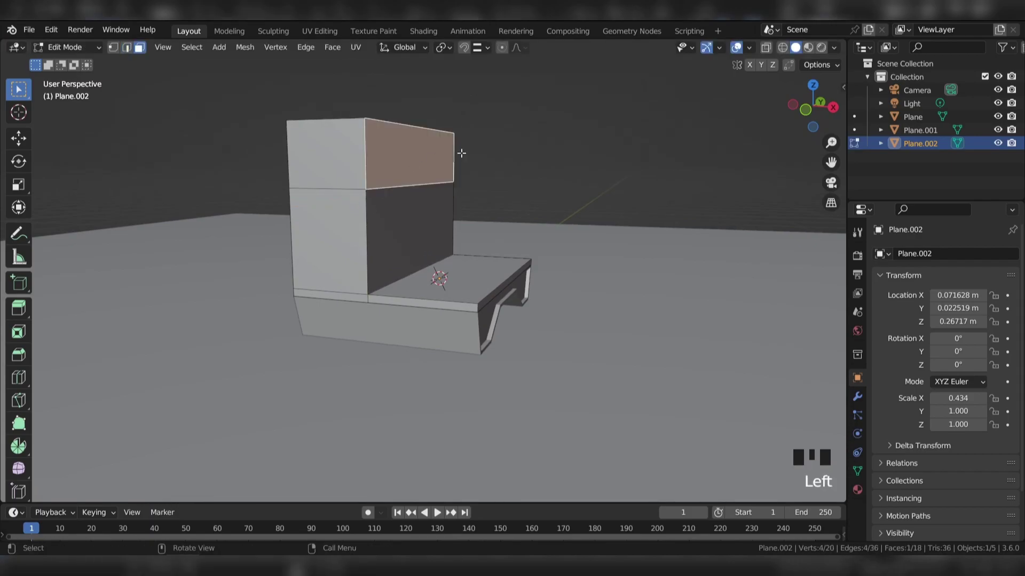
Extrude the column's upper inner face about 0.47 m outward over the base.
{"action": "key", "text": "KP_1"}
{"action": "key", "text": "e"}
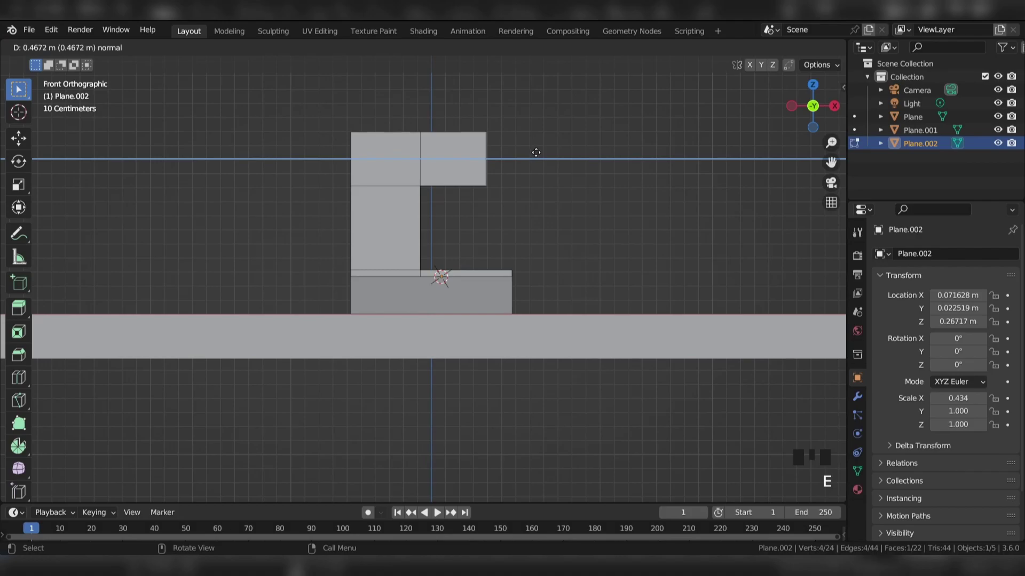
{"action": "left_click", "coordinate": [536, 152]}
{"action": "mouse_move", "coordinate": [535, 152]}
{"action": "middle_mouse_down"}
{"action": "mouse_move", "coordinate": [522, 176]}
{"action": "mouse_move", "coordinate": [549, 158]}
{"action": "mouse_move", "coordinate": [393, 131]}
{"action": "mouse_move", "coordinate": [549, 161]}
{"action": "middle_mouse_up"}
{"action": "scroll", "coordinate": [553, 158], "scroll_direction": "up", "scroll_amount": 2}
{"action": "key", "text": "Tab"}
{"action": "key", "text": "Tab"}
Select the top face of the slab in front of the column and apply the object's scale.
{"action": "left_click", "coordinate": [453, 272]}
{"action": "middle_click_drag", "start_coordinate": [454, 272], "coordinate": [523, 159]}
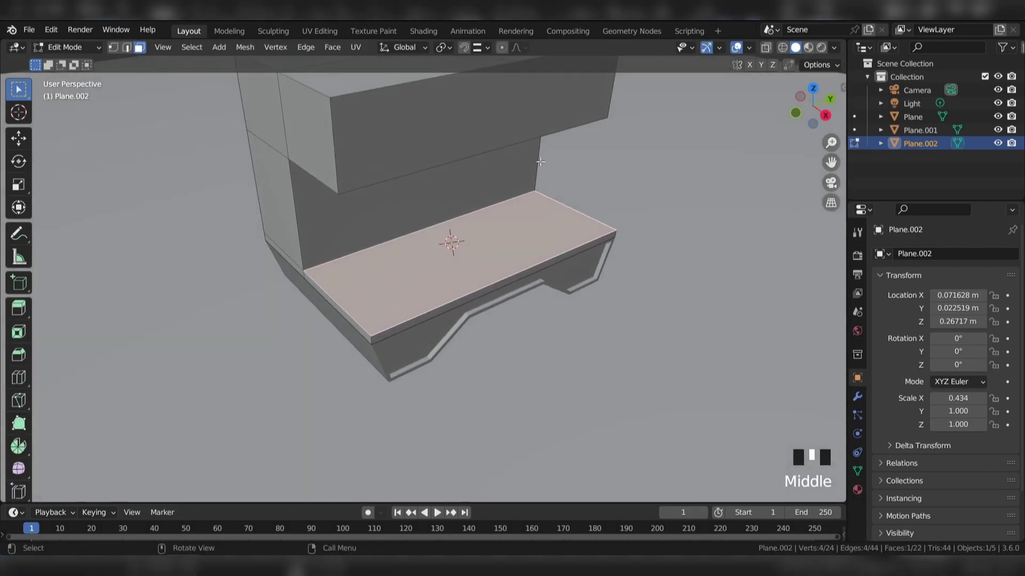
{"action": "scroll", "coordinate": [523, 158], "scroll_direction": "up", "scroll_amount": 1}
{"action": "key", "text": "i"}
{"action": "left_click", "coordinate": [688, 126]}
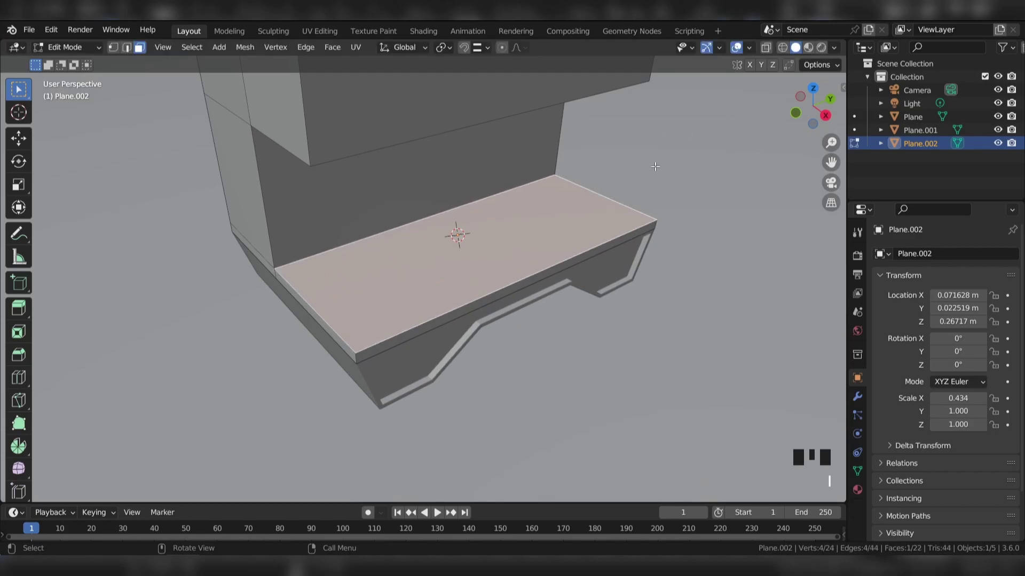
{"action": "key", "text": "Tab"}
{"action": "key", "text": "ctrl+a"}
{"action": "left_click", "coordinate": [397, 209]}
{"action": "key", "text": "Tab"}
Inset the slab's top face and extrude it about 0.02 m downward to form a shallow tray.
{"action": "key", "text": "i"}
{"action": "left_click", "coordinate": [698, 148]}
{"action": "key", "text": "e"}
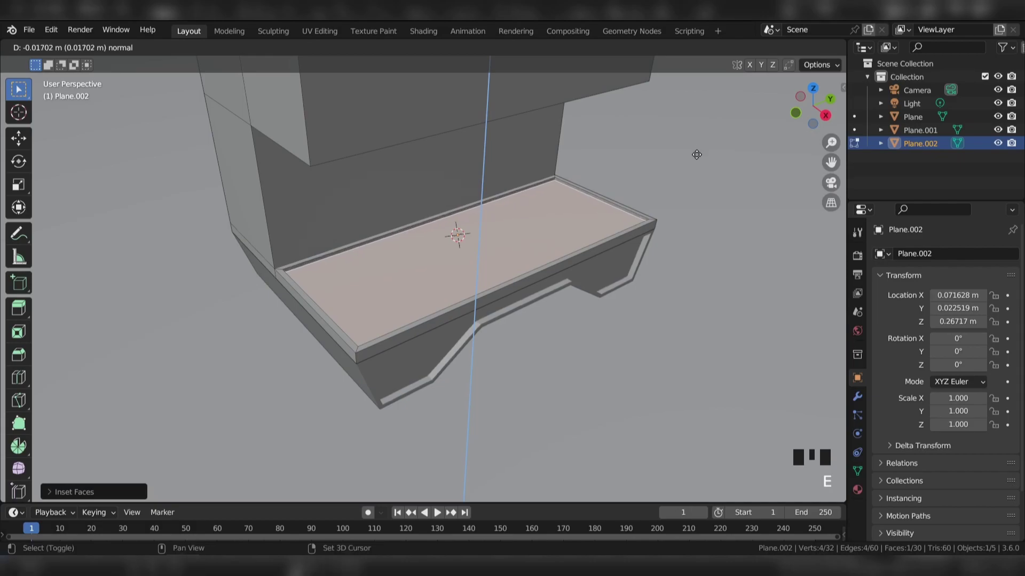
{"action": "left_click", "coordinate": [555, 183]}
Separate the tray's floor into its own object and divide it with nine evenly spaced lengthwise loop cuts.
{"action": "key", "text": "Tab"}
{"action": "left_click", "coordinate": [417, 258]}
{"action": "key", "text": "Tab"}
{"action": "middle_click_drag", "start_coordinate": [417, 259], "coordinate": [382, 290]}
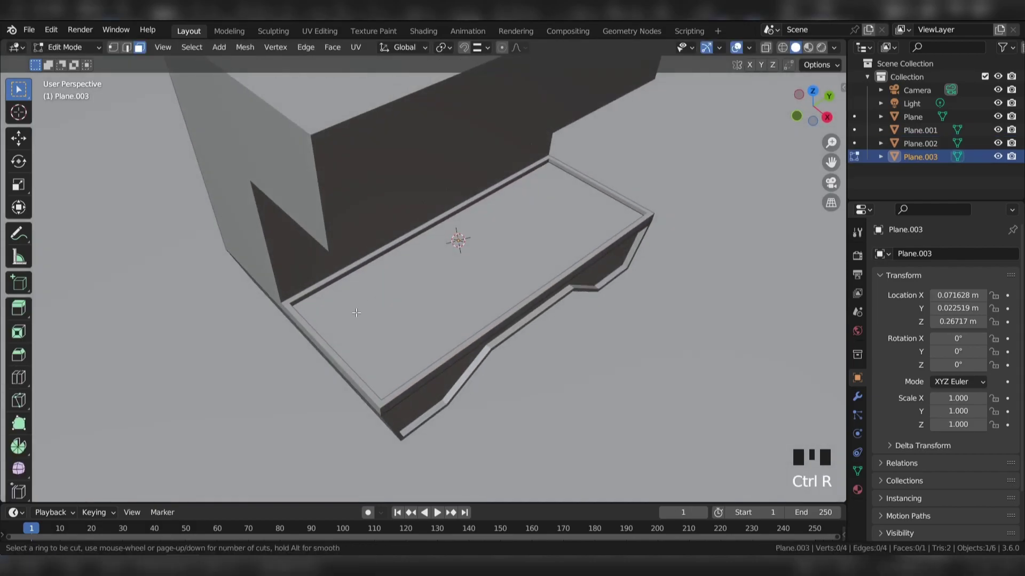
{"action": "scroll", "coordinate": [326, 350], "scroll_direction": "up", "scroll_amount": 1}
{"action": "scroll", "coordinate": [326, 350], "scroll_direction": "up", "scroll_amount": 4}
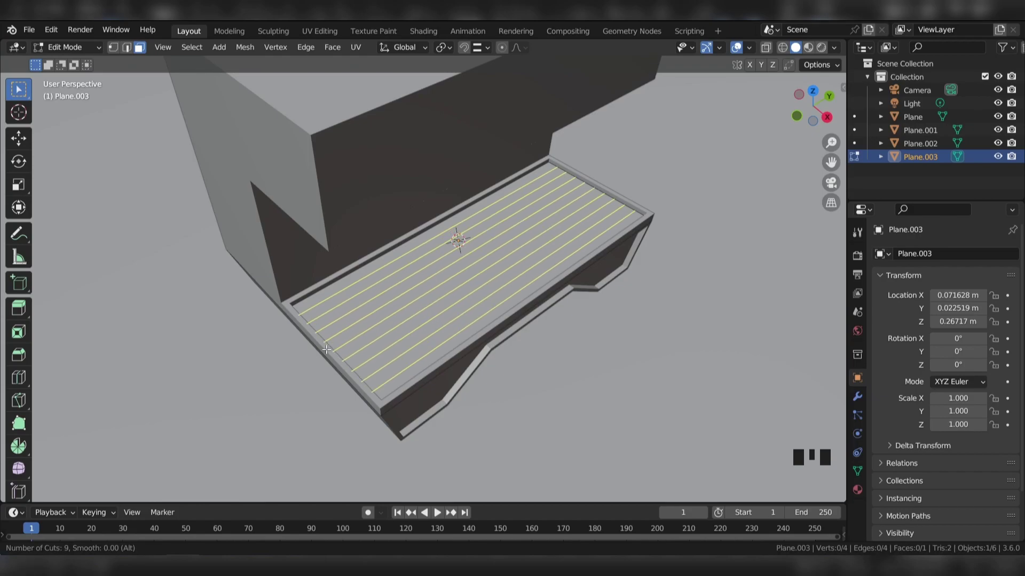
{"action": "left_click", "coordinate": [326, 350]}
{"action": "right_click", "coordinate": [326, 349]}
Bevel the nine loops to about 0.007 m and delete the narrow faces between the strips to leave separate slats.
{"action": "scroll", "coordinate": [781, 124], "scroll_direction": "up", "scroll_amount": 1}
{"action": "key", "text": "ctrl+b"}
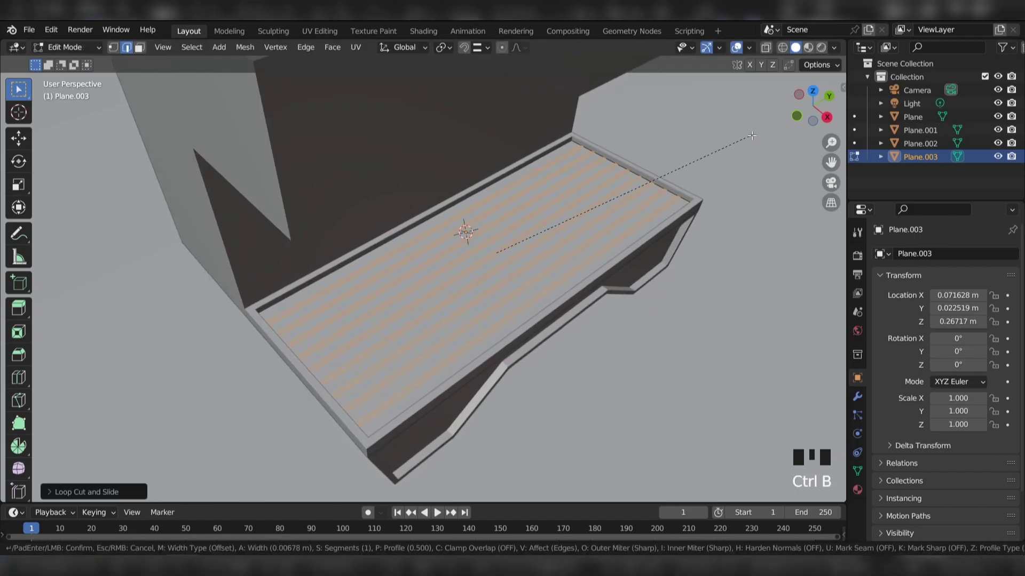
{"action": "left_click", "coordinate": [753, 134]}
{"action": "key", "text": "x"}
{"action": "left_click", "coordinate": [403, 294]}
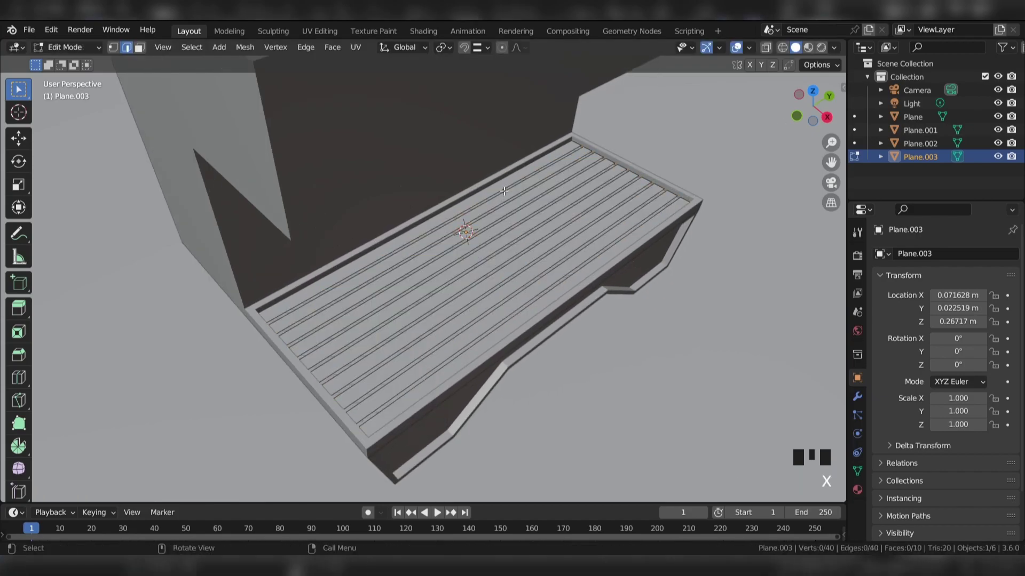
Extrude all the slats about 0.01 m upward to give them thickness and save the file.
{"action": "middle_click_drag", "start_coordinate": [403, 295], "coordinate": [480, 241]}
{"action": "scroll", "coordinate": [480, 240], "scroll_direction": "up", "scroll_amount": 2}
{"action": "key", "text": "e"}
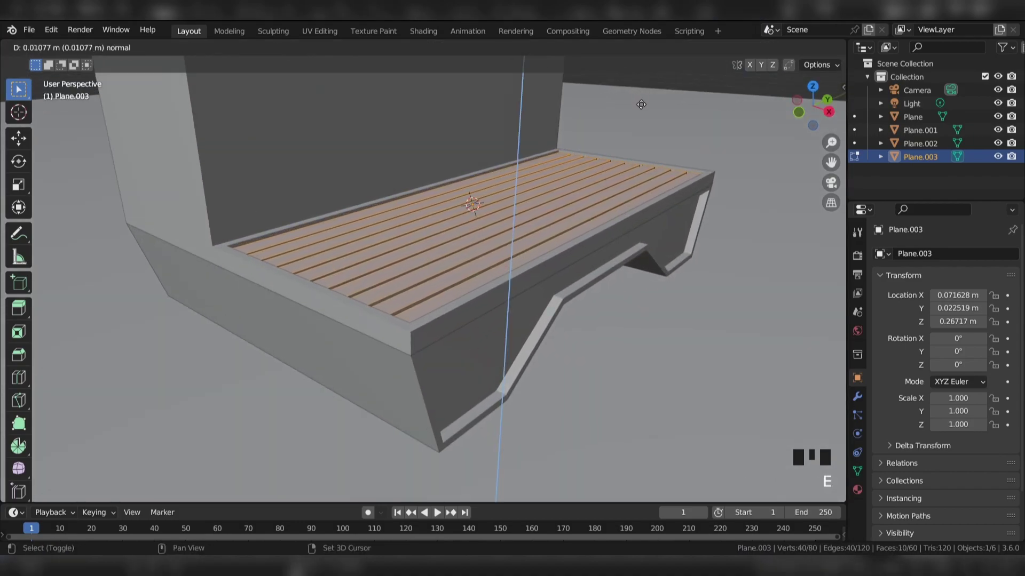
{"action": "left_click", "coordinate": [626, 122]}
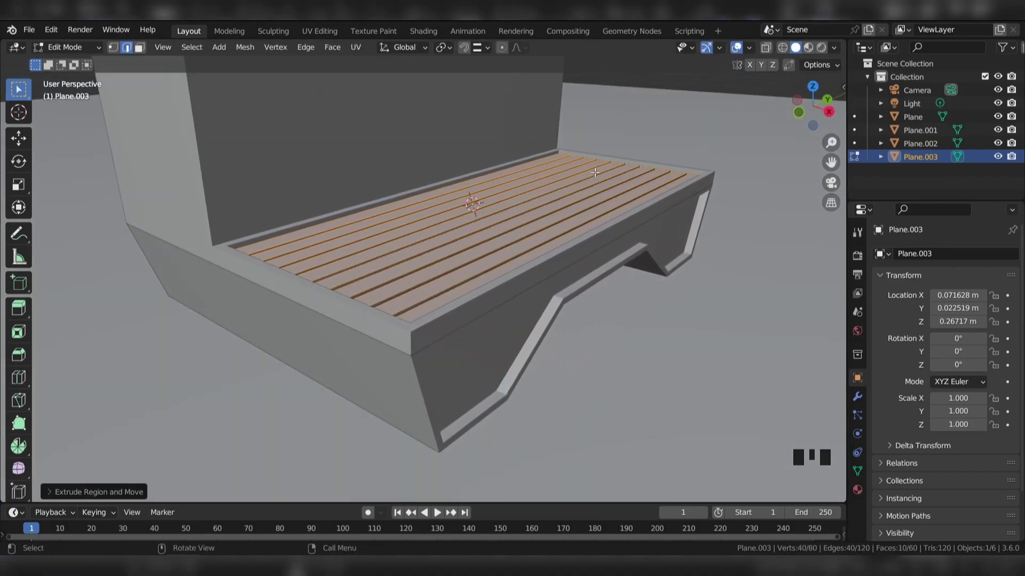
{"action": "key", "text": "Tab"}
{"action": "scroll", "coordinate": [654, 106], "scroll_direction": "down", "scroll_amount": 2}
{"action": "key", "text": "ctrl+s"}
Inset the column's inner face above the tray and extrude it slightly inward as a recessed back panel.
{"action": "middle_click_drag", "start_coordinate": [655, 106], "coordinate": [424, 190]}
{"action": "left_click", "coordinate": [424, 198]}
{"action": "key", "text": "Tab"}
{"action": "left_click", "coordinate": [575, 165]}
{"action": "middle_click_drag", "start_coordinate": [575, 165], "coordinate": [705, 137]}
{"action": "key", "text": "i"}
{"action": "left_click", "coordinate": [720, 135]}
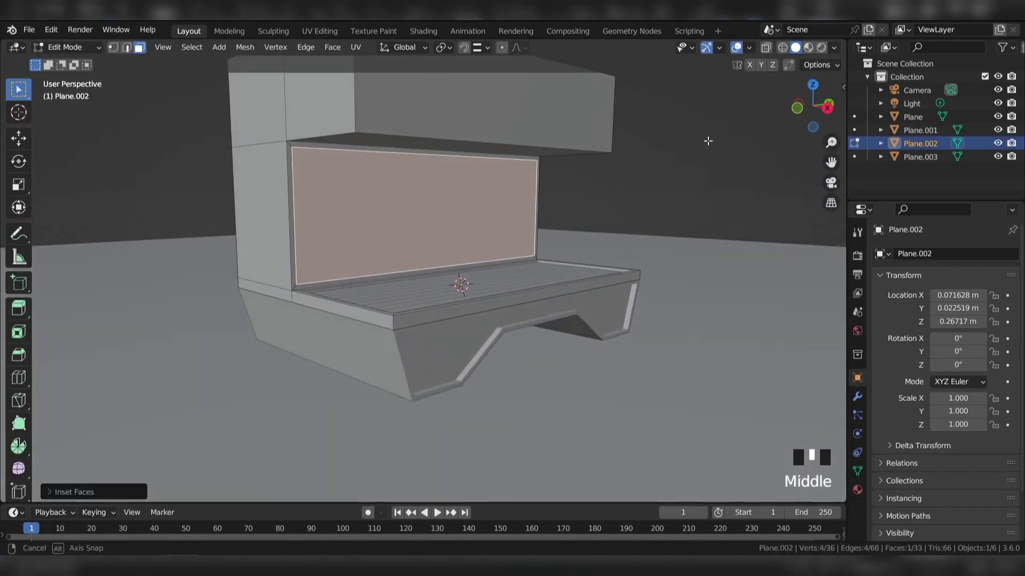
{"action": "key", "text": "e"}
{"action": "left_click", "coordinate": [699, 136]}
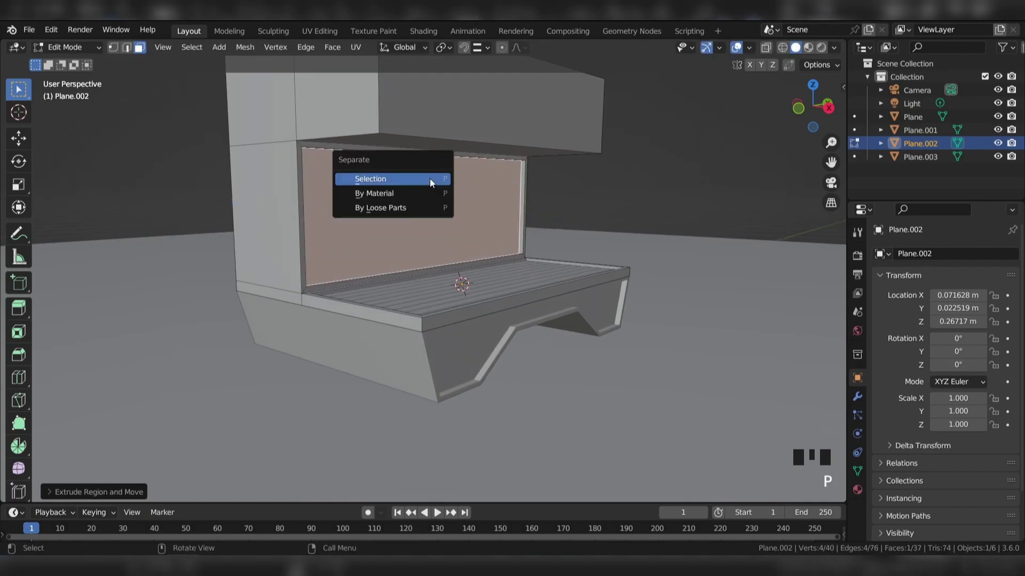
Separate the recessed back panel into its own object and save the file.
{"action": "left_click", "coordinate": [430, 178]}
{"action": "key", "text": "Tab"}
{"action": "left_click", "coordinate": [411, 190]}
{"action": "middle_click_drag", "start_coordinate": [411, 191], "coordinate": [498, 177]}
{"action": "left_click", "coordinate": [513, 173]}
{"action": "key", "text": "ctrl+s"}
Select all the faces of the overhanging head and separate them into their own object.
{"action": "left_click", "coordinate": [377, 126]}
{"action": "key", "text": "Tab"}
{"action": "left_click", "coordinate": [347, 126], "text": "shift"}
{"action": "left_click", "coordinate": [421, 122], "text": "shift"}
{"action": "middle_click_drag", "start_coordinate": [421, 121], "coordinate": [722, 145]}
{"action": "left_click", "coordinate": [277, 141], "text": "shift"}
{"action": "left_click", "coordinate": [326, 157], "text": "shift"}
{"action": "left_click", "coordinate": [412, 144], "text": "shift"}
{"action": "middle_click_drag", "start_coordinate": [411, 144], "coordinate": [517, 147]}
{"action": "left_click", "coordinate": [481, 140], "text": "shift"}
{"action": "left_click", "coordinate": [521, 140], "text": "shift"}
{"action": "left_click", "coordinate": [438, 160], "text": "shift"}
{"action": "key", "text": "p"}
{"action": "left_click", "coordinate": [420, 152]}
{"action": "key", "text": "Tab"}
Scale the head to about 1.06 along the Y axis so it is wider than the column.
{"action": "left_click", "coordinate": [457, 129]}
{"action": "key", "text": "KP_3"}
{"action": "key", "text": "s"}
{"action": "key", "text": "y"}
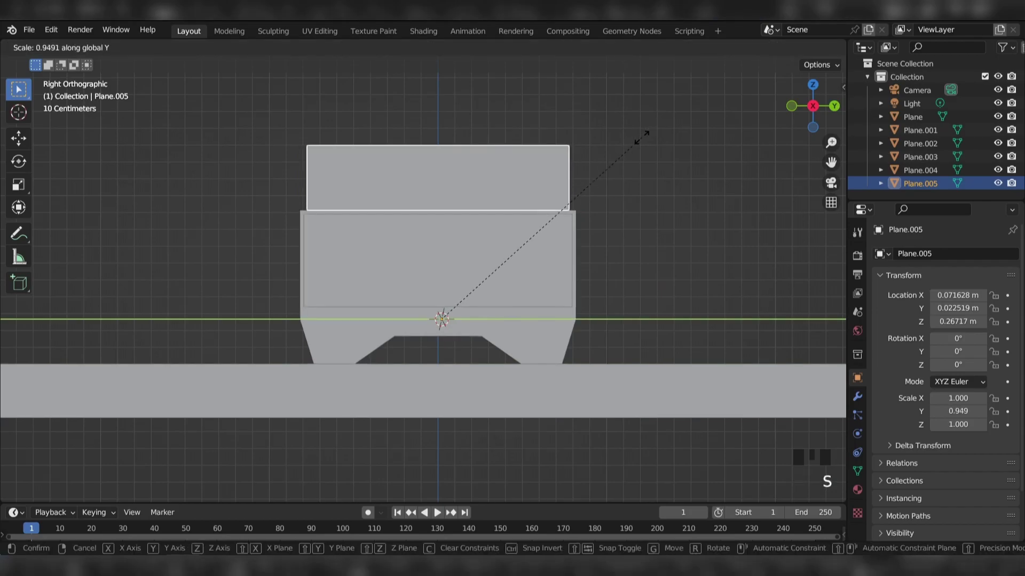
{"action": "left_click", "coordinate": [721, 123]}
{"action": "left_click", "coordinate": [613, 208]}
Isolate the head, fill the opening in its underside with a face, restore the full scene and save the file.
{"action": "middle_click_drag", "start_coordinate": [613, 208], "coordinate": [697, 197]}
{"action": "scroll", "coordinate": [392, 133], "scroll_direction": "up", "scroll_amount": 3}
{"action": "left_click", "coordinate": [392, 133]}
{"action": "key", "text": "KP_Divide"}
{"action": "scroll", "coordinate": [371, 181], "scroll_direction": "up", "scroll_amount": 2}
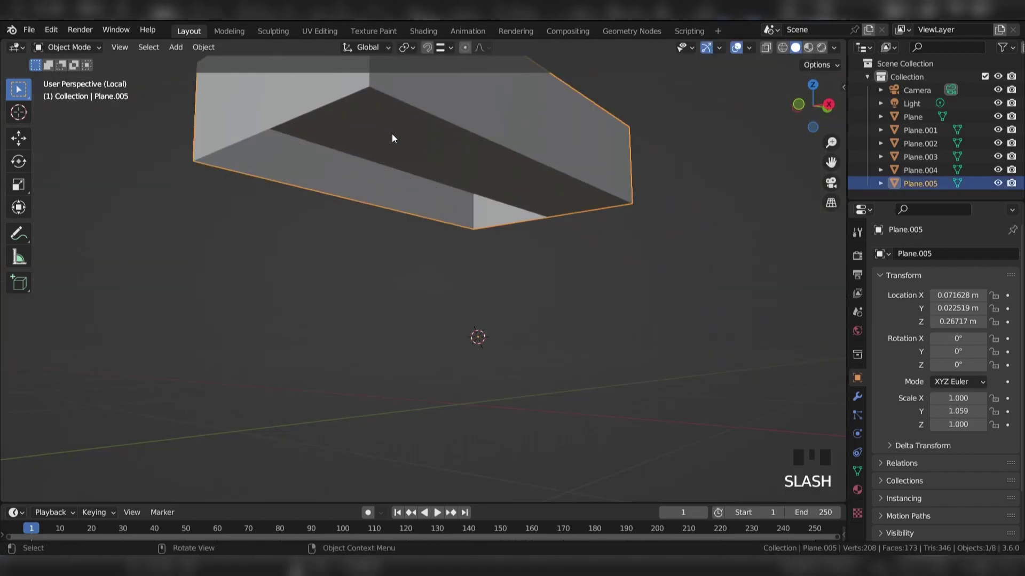
{"action": "key", "text": "Tab"}
{"action": "key", "text": "f"}
{"action": "key", "text": "Tab"}
{"action": "key", "text": "KP_Divide"}
{"action": "left_click", "coordinate": [647, 174]}
{"action": "key", "text": "ctrl+s"}
Scale up the head's two top faces so that its sides flare outward toward the top.
{"action": "middle_click_drag", "start_coordinate": [646, 177], "coordinate": [470, 190]}
{"action": "scroll", "coordinate": [469, 190], "scroll_direction": "up", "scroll_amount": 2}
{"action": "left_click", "coordinate": [461, 139]}
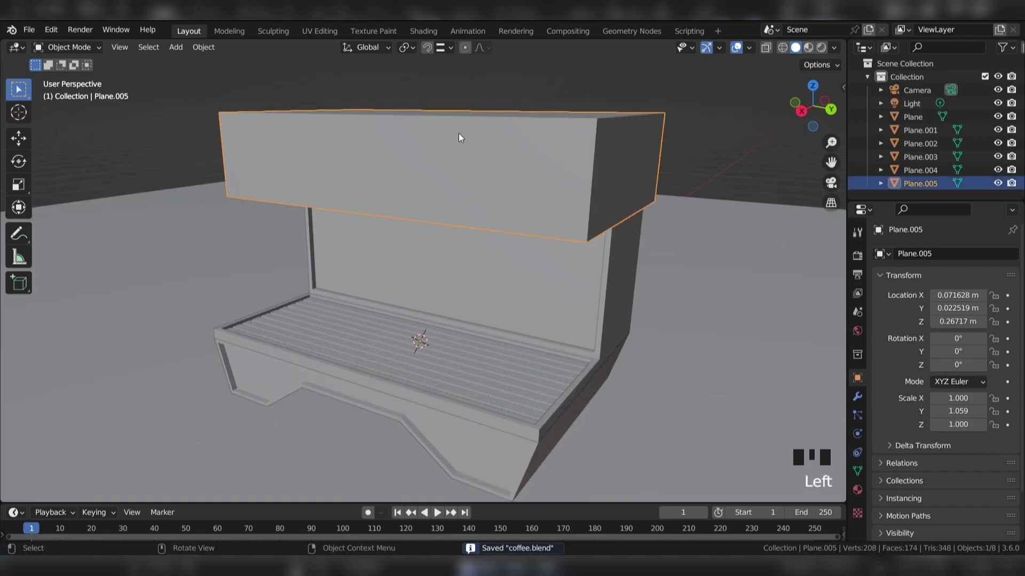
{"action": "key", "text": "Tab"}
{"action": "left_click", "coordinate": [458, 107]}
{"action": "left_click", "coordinate": [533, 104], "text": "shift"}
{"action": "key", "text": "KP_3"}
{"action": "scroll", "coordinate": [646, 170], "scroll_direction": "down", "scroll_amount": 2}
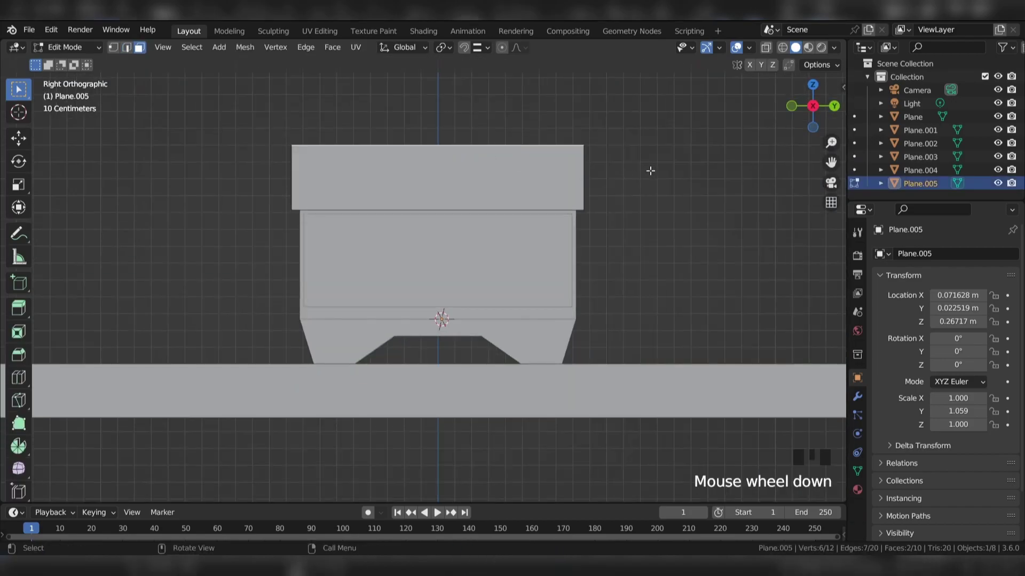
{"action": "key", "text": "s"}
{"action": "left_click", "coordinate": [665, 164]}
{"action": "key", "text": "Tab"}
{"action": "middle_click_drag", "start_coordinate": [671, 165], "coordinate": [626, 181]}
{"action": "scroll", "coordinate": [591, 172], "scroll_direction": "up", "scroll_amount": 3}
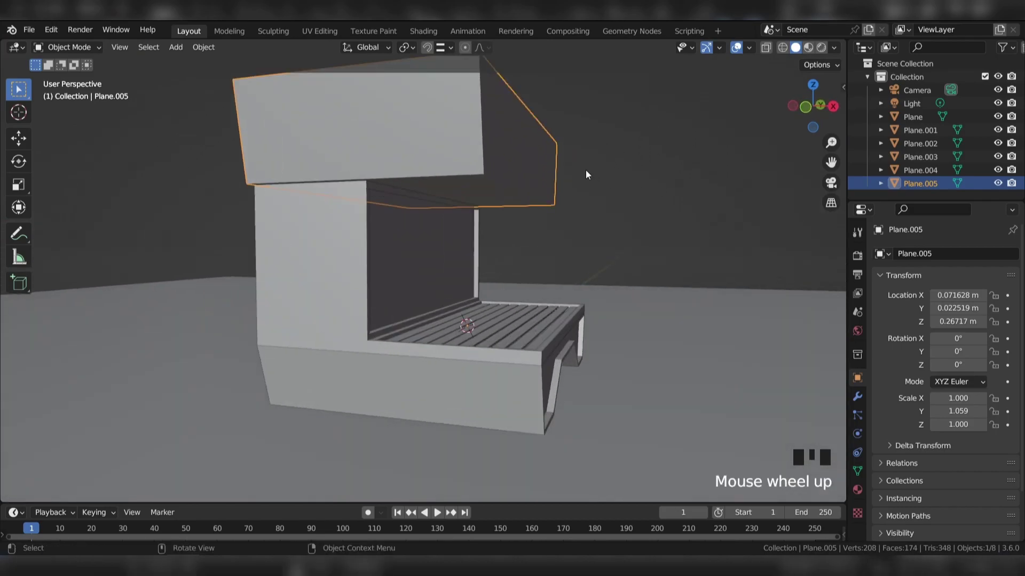
Select the head's front face and apply the object's scale.
{"action": "key", "text": "Tab"}
{"action": "left_click", "coordinate": [685, 149]}
{"action": "middle_click_drag", "start_coordinate": [685, 149], "coordinate": [664, 149]}
{"action": "key", "text": "Tab"}
{"action": "key", "text": "ctrl+a"}
{"action": "left_click", "coordinate": [600, 156]}
{"action": "key", "text": "Tab"}
Inset the head's front face and extrude it about 0.03 m inward.
{"action": "key", "text": "i"}
{"action": "left_click", "coordinate": [675, 144]}
{"action": "key", "text": "e"}
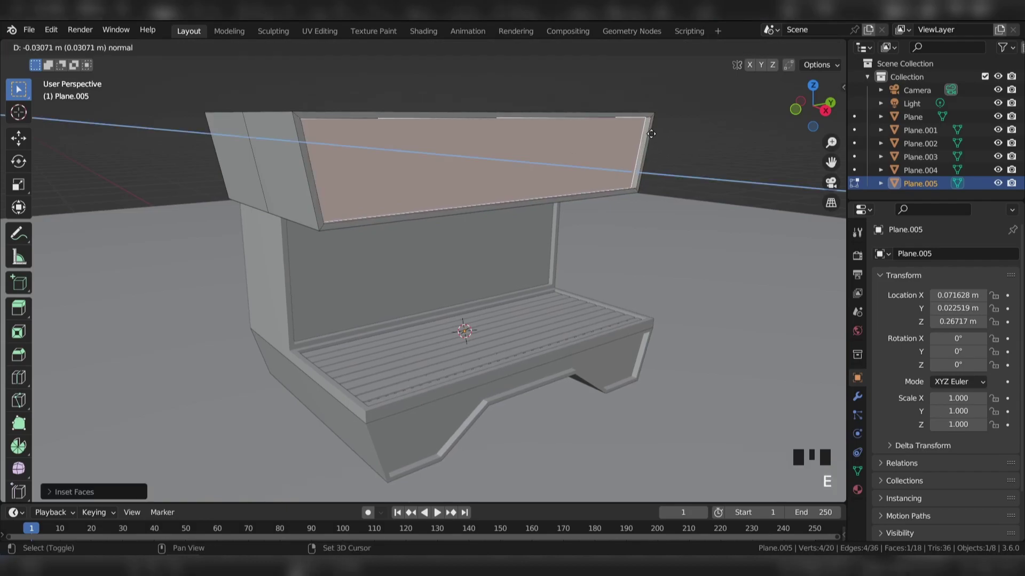
{"action": "left_click", "coordinate": [651, 134]}
{"action": "key", "text": "Tab"}
Separate the head's recessed front panel into its own object.
{"action": "mouse_move", "coordinate": [642, 160]}
{"action": "middle_mouse_down"}
{"action": "mouse_move", "coordinate": [497, 145]}
{"action": "mouse_move", "coordinate": [632, 140]}
{"action": "mouse_move", "coordinate": [656, 151]}
{"action": "middle_mouse_up"}
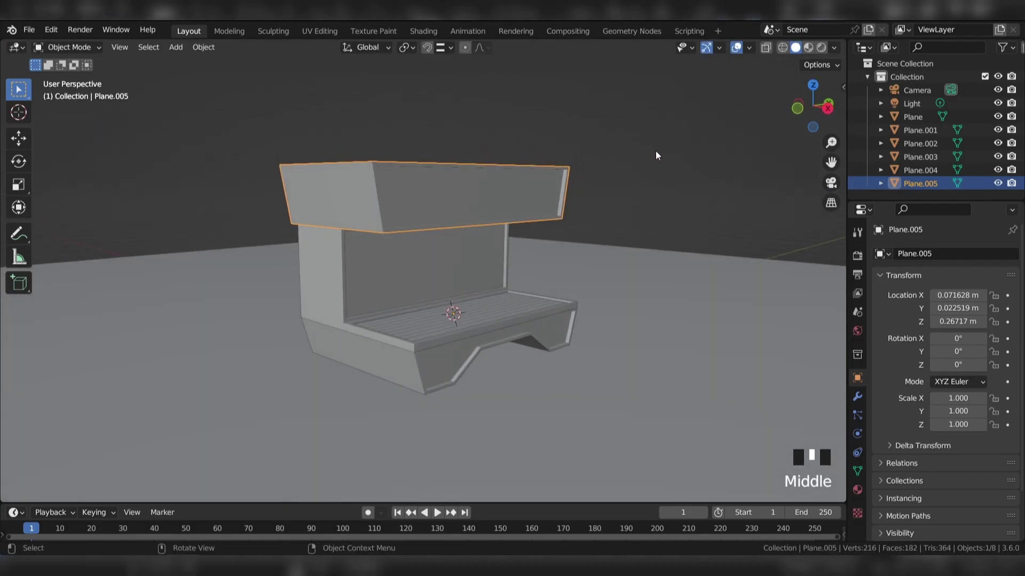
{"action": "key", "text": "Tab"}
{"action": "key", "text": "p"}
{"action": "left_click", "coordinate": [526, 155]}
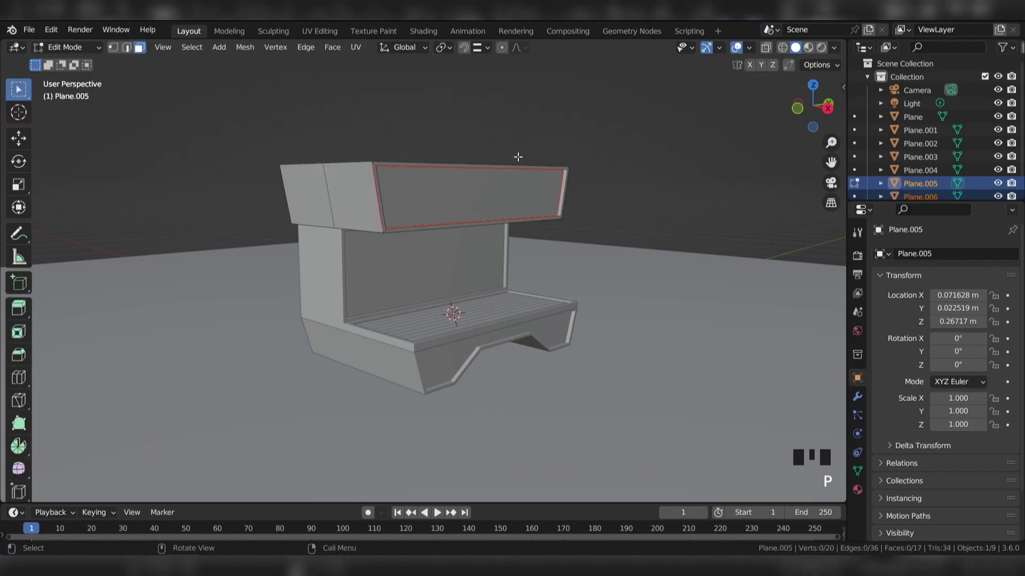
{"action": "key", "text": "Tab"}
{"action": "left_click", "coordinate": [458, 187]}
{"action": "key", "text": "g"}
{"action": "key", "text": "Escape"}
{"action": "left_click", "coordinate": [631, 158]}
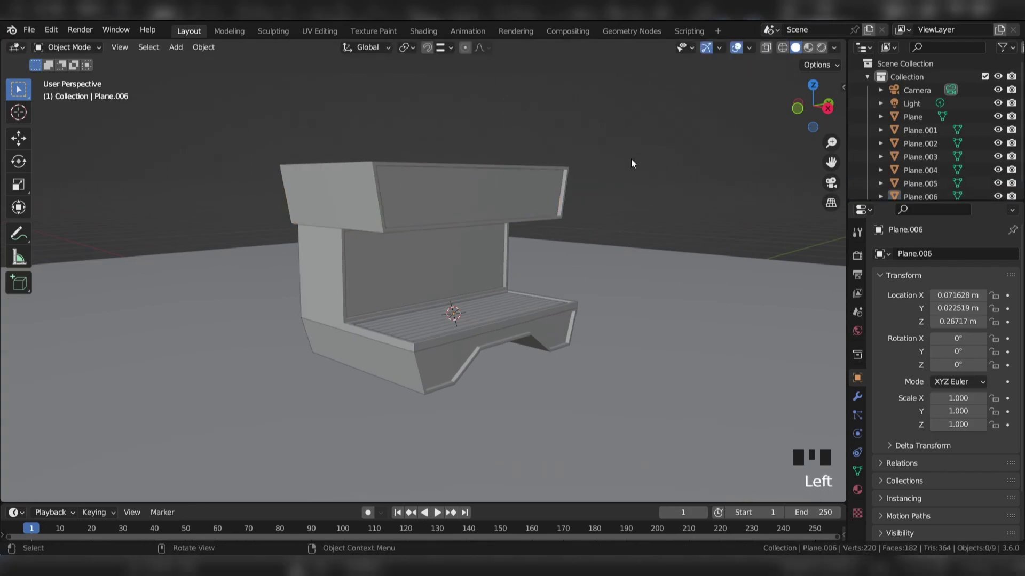
{"action": "left_click", "coordinate": [314, 262]}
{"action": "key", "text": "Tab"}
{"action": "key", "text": "3"}
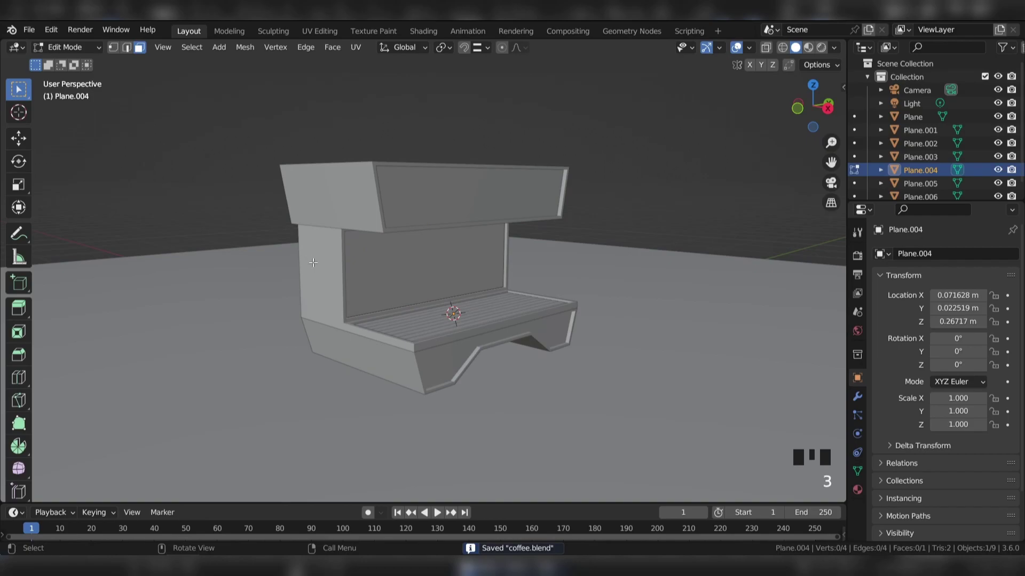
{"action": "key", "text": "Tab"}
Inset the column's two opposite side faces and extrude them about 0.012 m inward along their normals.
{"action": "left_click", "coordinate": [341, 256]}
{"action": "key", "text": "Tab"}
{"action": "middle_click_drag", "start_coordinate": [341, 256], "coordinate": [635, 173]}
{"action": "scroll", "coordinate": [597, 194], "scroll_direction": "up", "scroll_amount": 2}
{"action": "key", "text": "i"}
{"action": "left_click", "coordinate": [649, 161]}
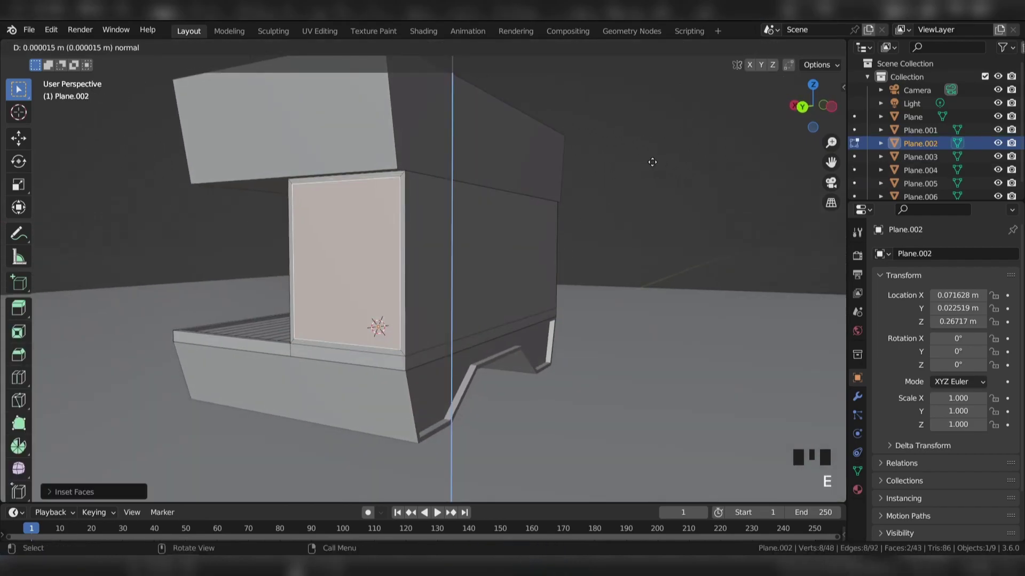
{"action": "key", "text": "alt+e"}
{"action": "left_click", "coordinate": [480, 219]}
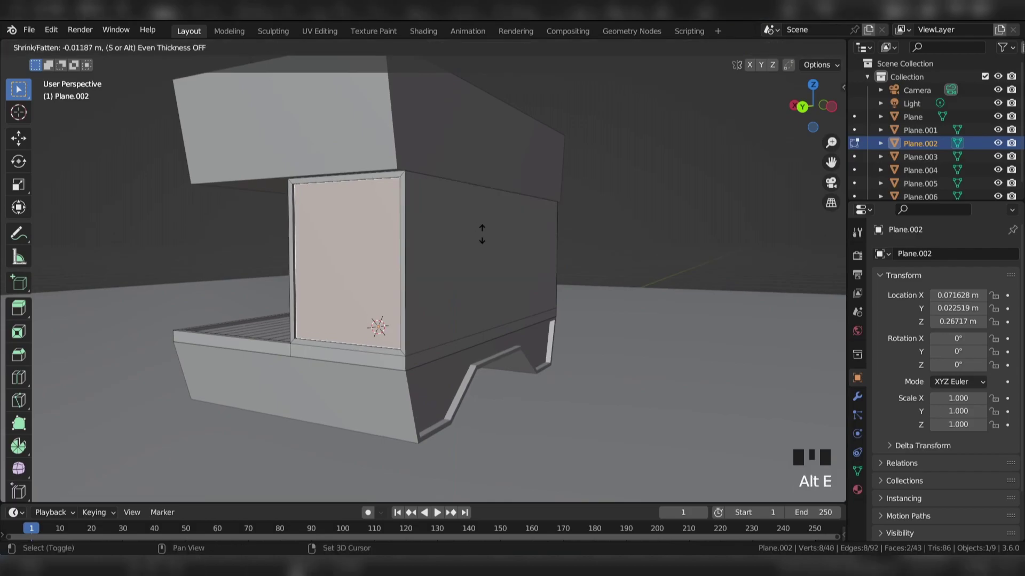
{"action": "left_click", "coordinate": [506, 235]}
Inset the recessed column side faces again and extrude them about 0.015 m outward along their normals.
{"action": "key", "text": "i"}
{"action": "left_click", "coordinate": [614, 155]}
{"action": "key", "text": "alt+e"}
{"action": "left_click", "coordinate": [582, 175]}
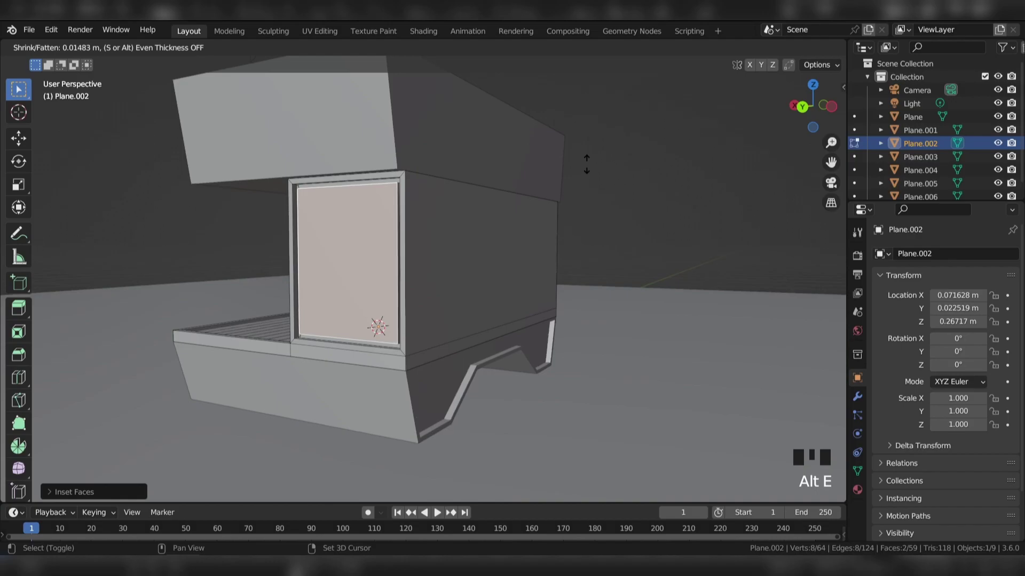
{"action": "left_click", "coordinate": [591, 147]}
{"action": "key", "text": "Tab"}
{"action": "scroll", "coordinate": [578, 179], "scroll_direction": "down", "scroll_amount": 3}
{"action": "middle_click_drag", "start_coordinate": [579, 179], "coordinate": [707, 179]}
{"action": "left_click", "coordinate": [641, 203]}
{"action": "middle_click_drag", "start_coordinate": [630, 208], "coordinate": [373, 321]}
{"action": "left_click", "coordinate": [363, 330]}
{"action": "key", "text": "g"}
Separate the column's raised side panels with their surrounding recess faces into their own object.
{"action": "left_click", "coordinate": [452, 258]}
{"action": "key", "text": "Tab"}
{"action": "mouse_move", "coordinate": [480, 240]}
{"action": "middle_mouse_down"}
{"action": "mouse_move", "coordinate": [498, 206]}
{"action": "mouse_move", "coordinate": [532, 259]}
{"action": "mouse_move", "coordinate": [487, 222]}
{"action": "middle_mouse_up"}
{"action": "left_click", "coordinate": [531, 258], "text": "shift"}
{"action": "scroll", "coordinate": [398, 249], "scroll_direction": "up", "scroll_amount": 3}
{"action": "mouse_move", "coordinate": [398, 249]}
{"action": "middle_mouse_down", "text": "shift"}
{"action": "mouse_move", "coordinate": [462, 313]}
{"action": "mouse_move", "coordinate": [394, 242]}
{"action": "middle_mouse_up", "text": "shift"}
{"action": "key", "text": "ctrl+KP_Add"}
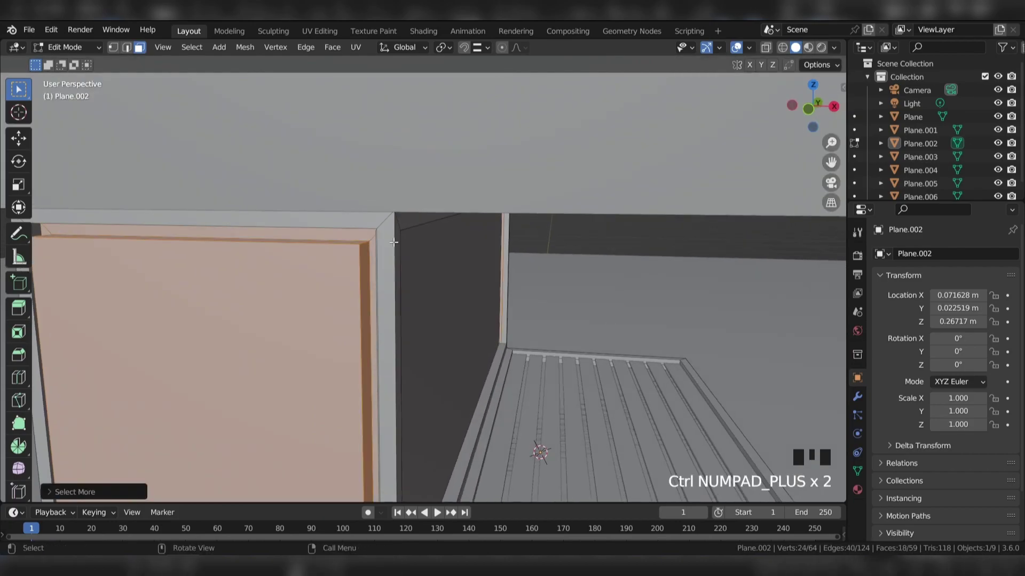
{"action": "key", "text": "p"}
{"action": "left_click", "coordinate": [395, 245]}
{"action": "key", "text": "Tab"}
{"action": "left_click", "coordinate": [344, 261]}
{"action": "key", "text": "g"}
{"action": "left_click", "coordinate": [530, 271]}
Deselect everything and save the file.
{"action": "scroll", "coordinate": [531, 271], "scroll_direction": "down", "scroll_amount": 3}
{"action": "key", "text": "alt+a"}
{"action": "key", "text": "ctrl+s"}
{"action": "scroll", "coordinate": [687, 172], "scroll_direction": "down", "scroll_amount": 3}
{"action": "middle_click_drag", "start_coordinate": [687, 171], "coordinate": [590, 170]}
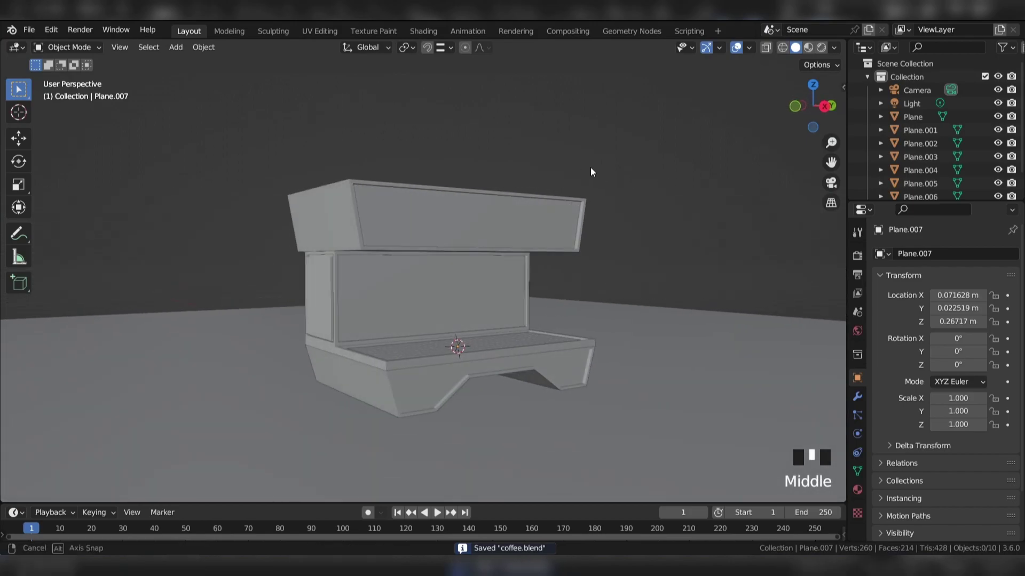
Add five evenly spaced vertical loop cuts across the column's recessed front panel.
{"action": "scroll", "coordinate": [590, 172], "scroll_direction": "up", "scroll_amount": 3}
{"action": "left_click", "coordinate": [418, 287]}
{"action": "key", "text": "Tab"}
{"action": "key", "text": "ctrl+r"}
{"action": "scroll", "coordinate": [451, 252], "scroll_direction": "up", "scroll_amount": 3}
{"action": "left_click", "coordinate": [451, 253]}
{"action": "right_click", "coordinate": [585, 222]}
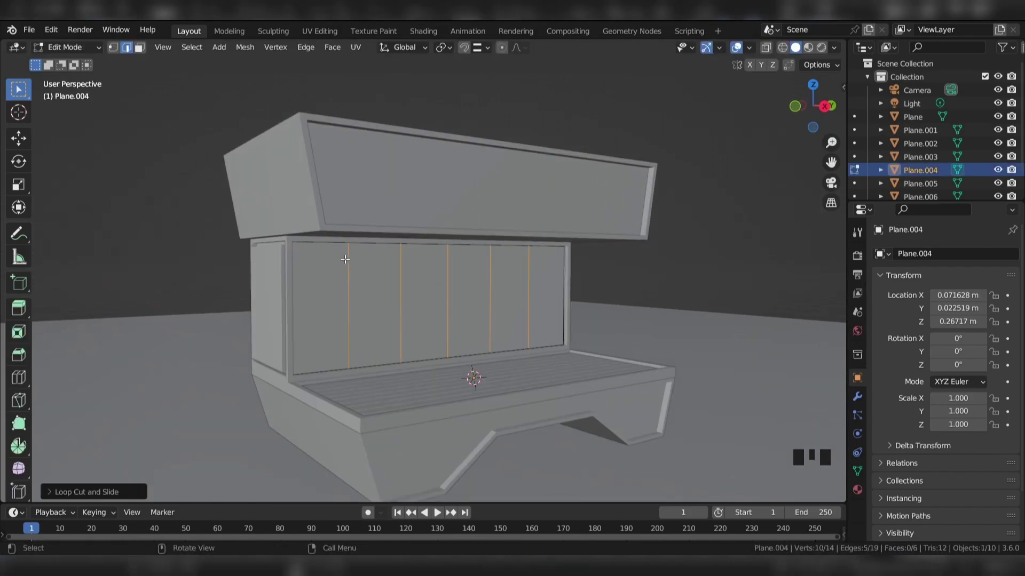
Select the six faces of the column's front panel and inset them individually by about 0.007 m.
{"action": "key", "text": "3"}
{"action": "left_click", "coordinate": [320, 307]}
{"action": "left_click", "coordinate": [375, 304], "text": "shift"}
{"action": "left_click", "coordinate": [425, 302], "text": "shift"}
{"action": "left_click", "coordinate": [468, 299], "text": "shift"}
{"action": "left_click", "coordinate": [510, 298], "text": "shift"}
{"action": "left_click", "coordinate": [545, 296], "text": "shift"}
{"action": "key", "text": "i"}
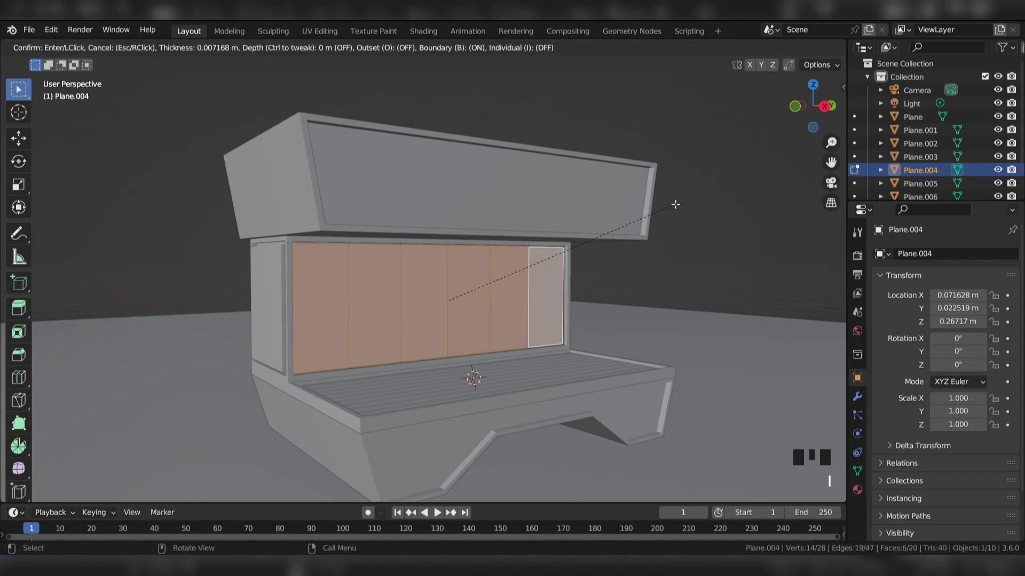
{"action": "left_click", "coordinate": [674, 205]}
Extrude the six inset panel faces inward along their normals and save the file.
{"action": "key", "text": "alt+e"}
{"action": "left_click", "coordinate": [635, 270]}
{"action": "left_click", "coordinate": [636, 275]}
{"action": "key", "text": "Tab"}
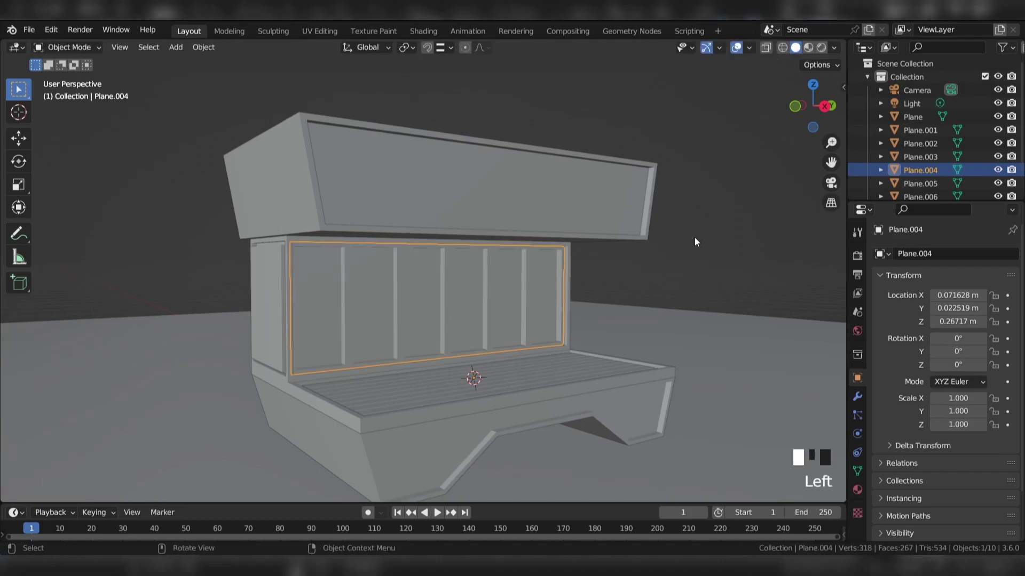
{"action": "left_click", "coordinate": [697, 239]}
{"action": "key", "text": "ctrl+s"}
{"action": "scroll", "coordinate": [697, 242], "scroll_direction": "down", "scroll_amount": 2}
{"action": "mouse_move", "coordinate": [697, 242]}
{"action": "middle_mouse_down"}
{"action": "mouse_move", "coordinate": [560, 240]}
{"action": "mouse_move", "coordinate": [699, 253]}
{"action": "middle_mouse_up"}
Place the 3D cursor on the head's front panel and add a filled circle there, rotated 90° about Y.
{"action": "right_click", "coordinate": [446, 229], "text": "shift"}
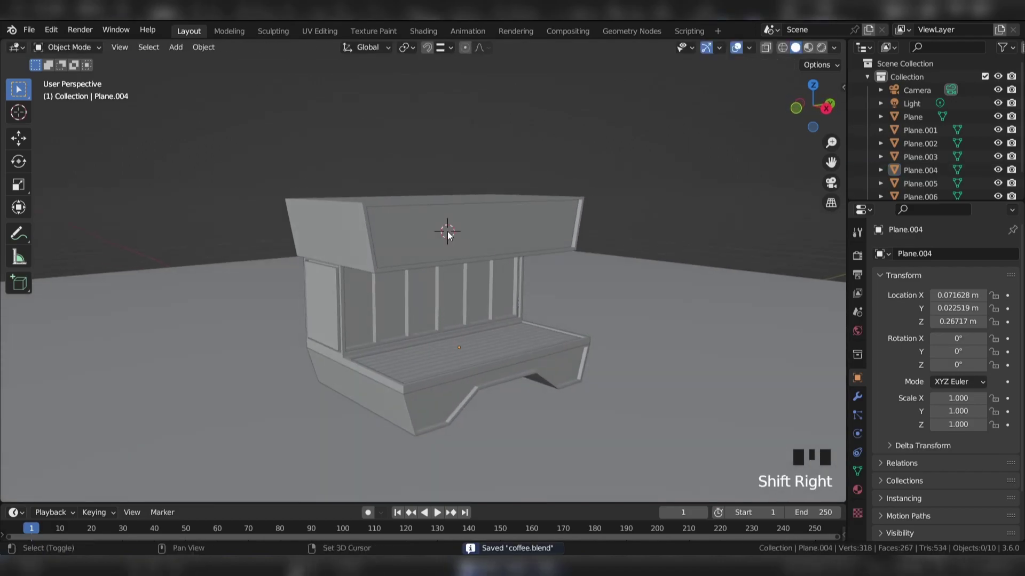
{"action": "key", "text": "shift+a"}
{"action": "mouse_move", "coordinate": [446, 232]}
{"action": "left_click", "coordinate": [511, 258]}
{"action": "type", "text": "ry90"}
{"action": "key", "text": "Return"}
{"action": "key", "text": "KP_3"}
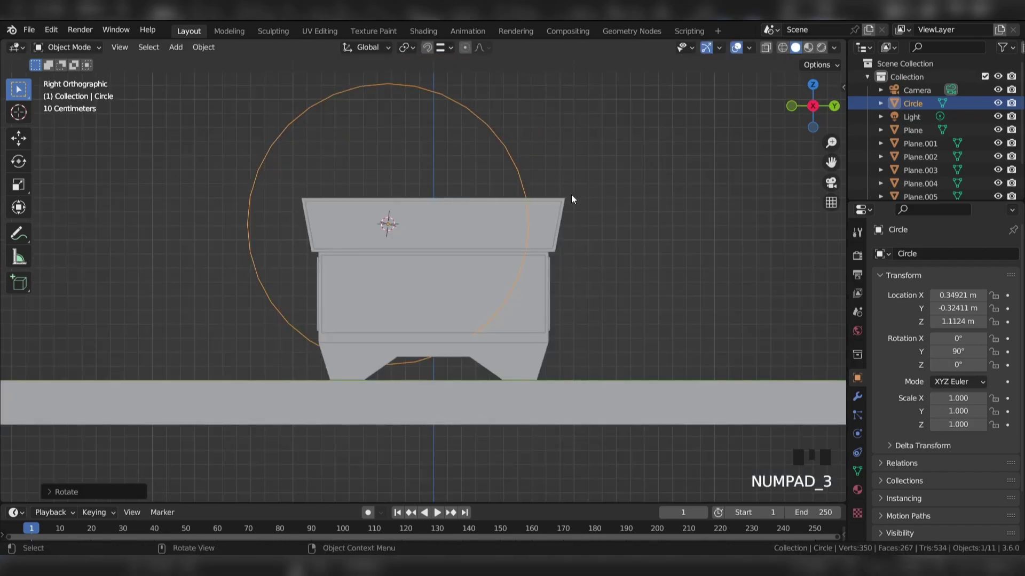
Scale the circle to about 0.139 and move it along Y to the middle of the head's front.
{"action": "key", "text": "s"}
{"action": "left_click", "coordinate": [419, 230]}
{"action": "key", "text": "g"}
{"action": "key", "text": "y"}
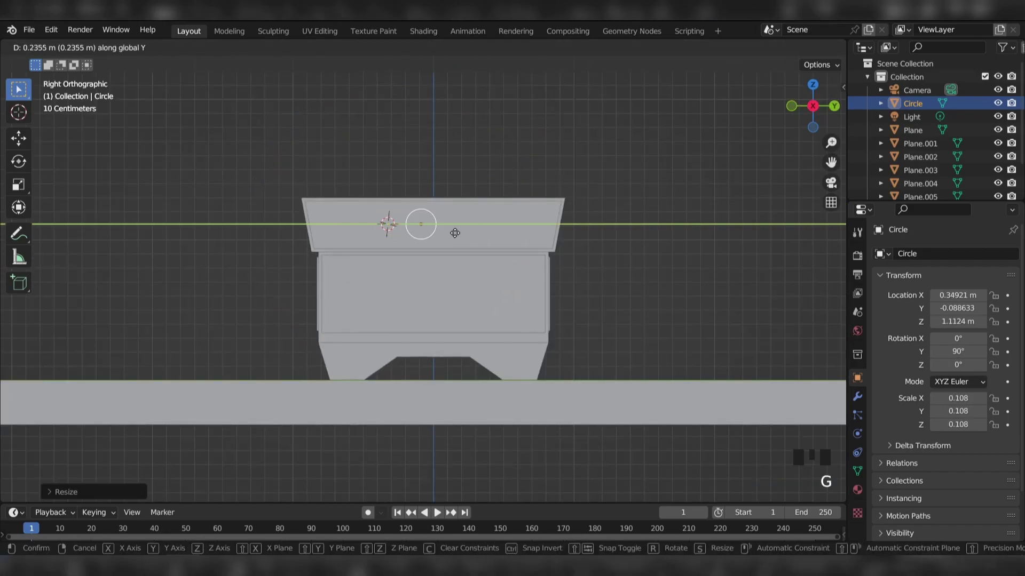
{"action": "left_click", "coordinate": [490, 233]}
{"action": "scroll", "coordinate": [506, 213], "scroll_direction": "up", "scroll_amount": 5}
{"action": "middle_click_drag", "start_coordinate": [510, 201], "coordinate": [472, 293], "text": "shift"}
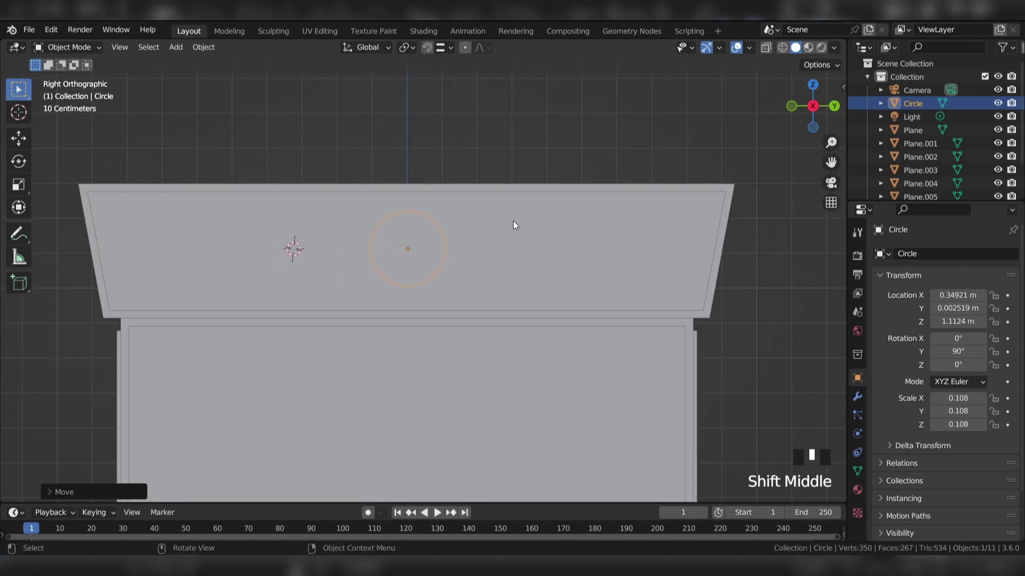
{"action": "key", "text": "g"}
{"action": "key", "text": "y"}
{"action": "key", "text": "s"}
{"action": "left_click", "coordinate": [529, 217]}
Extrude the circle outward into a disc and recess an inset of its front face.
{"action": "middle_click_drag", "start_coordinate": [482, 203], "coordinate": [686, 222]}
{"action": "key", "text": "Tab"}
{"action": "key", "text": "3"}
{"action": "key", "text": "e"}
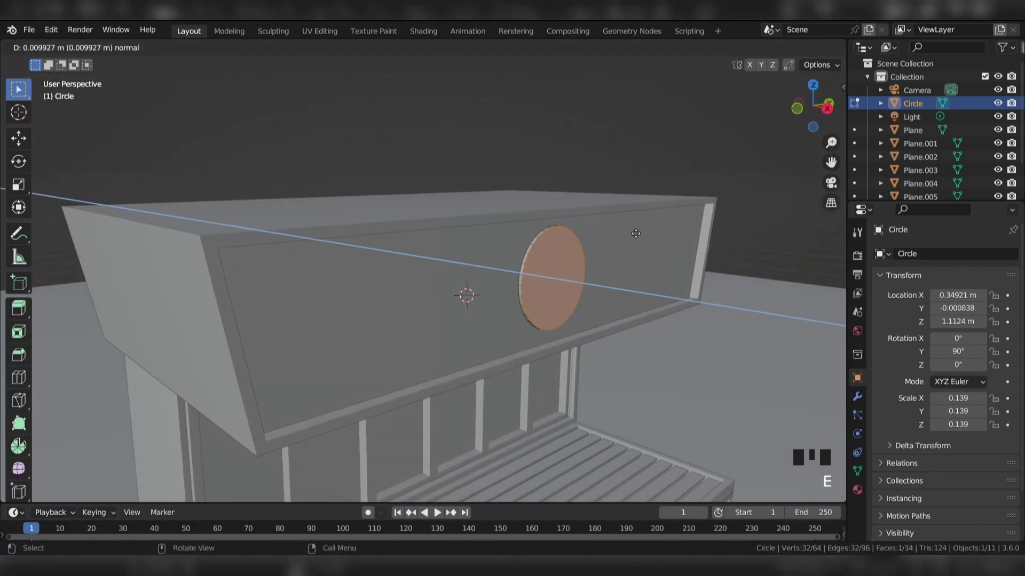
{"action": "left_click", "coordinate": [641, 234]}
{"action": "key", "text": "i"}
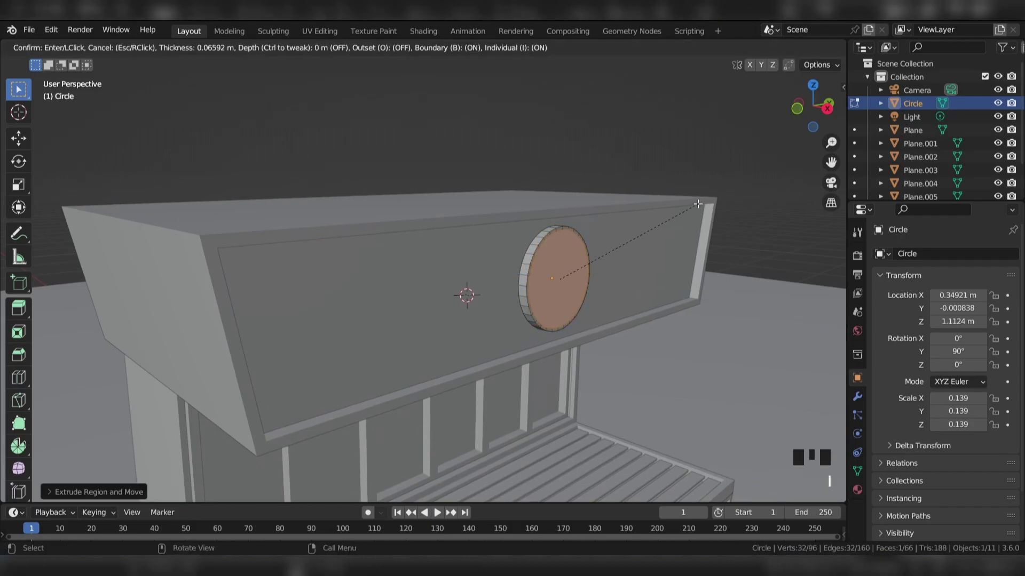
{"action": "key", "text": "Escape"}
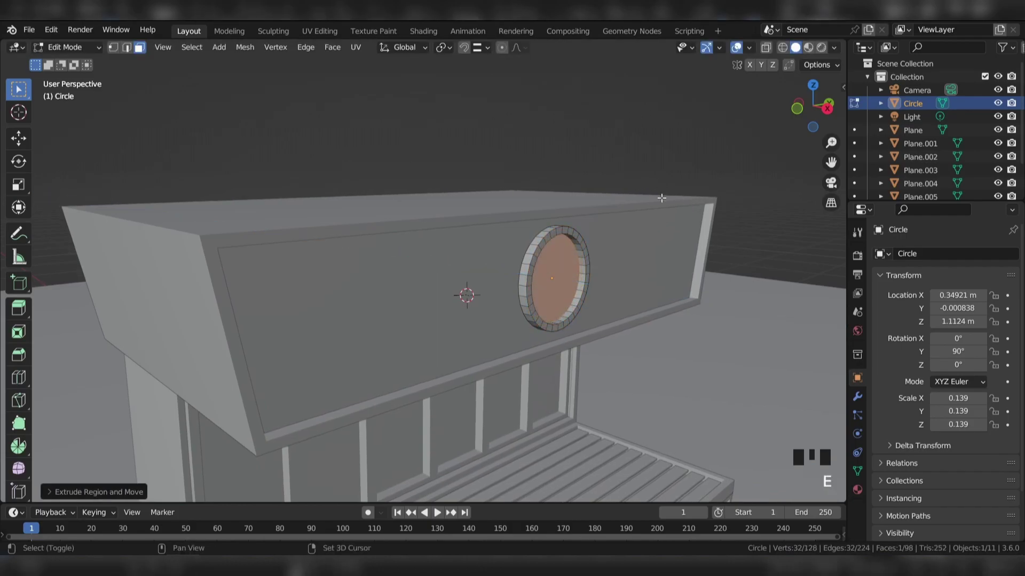
Bevel the ring of faces on the dial's front rim with a width of about 0.04 m and one segment.
{"action": "scroll", "coordinate": [587, 240], "scroll_direction": "up", "scroll_amount": 2}
{"action": "middle_click_drag", "start_coordinate": [605, 214], "coordinate": [526, 212], "text": "shift"}
{"action": "scroll", "coordinate": [493, 178], "scroll_direction": "up", "scroll_amount": 2}
{"action": "left_click", "coordinate": [493, 172], "text": "alt"}
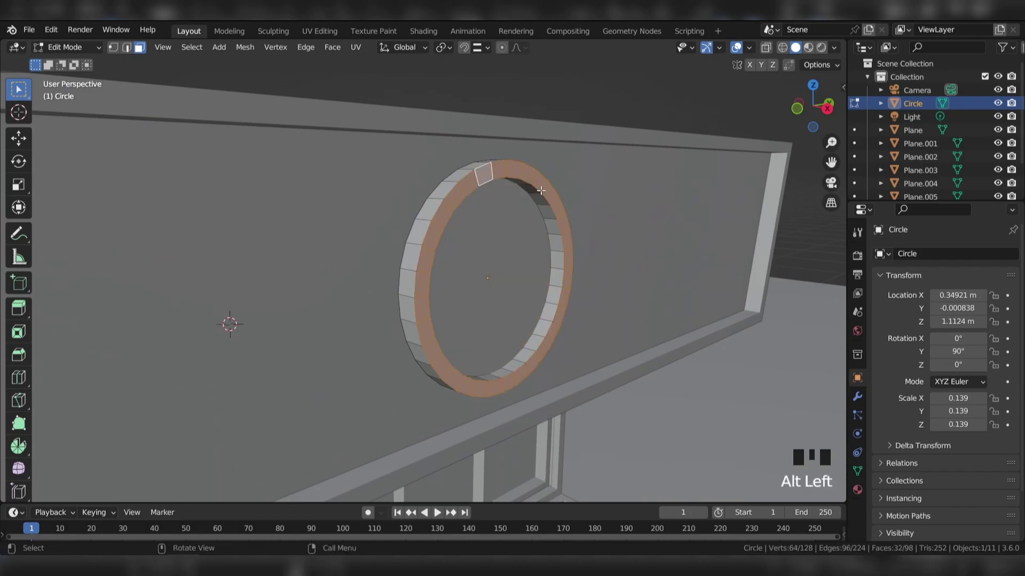
{"action": "key", "text": "ctrl+b"}
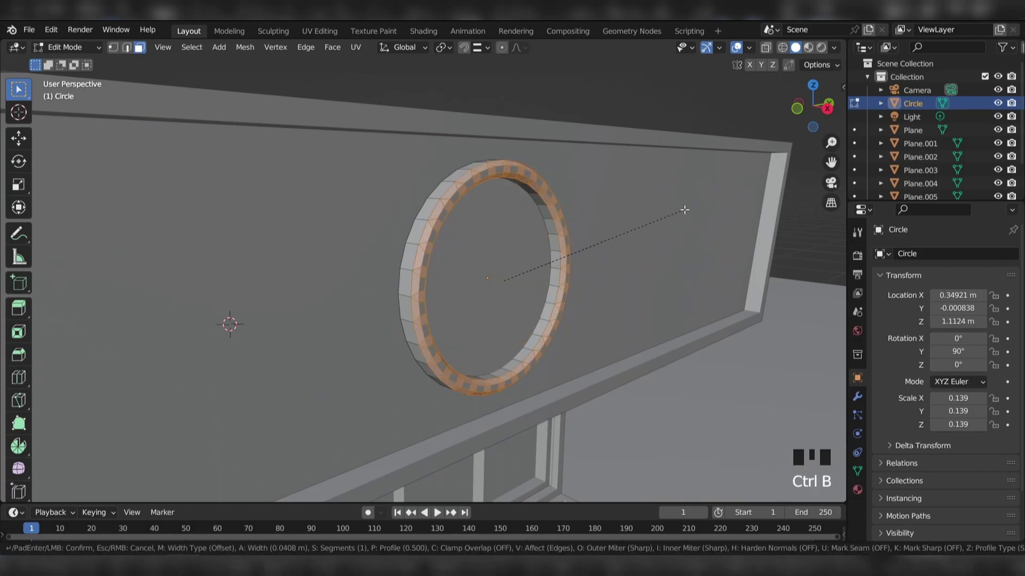
{"action": "left_click", "coordinate": [684, 211]}
{"action": "key", "text": "Tab"}
{"action": "scroll", "coordinate": [678, 216], "scroll_direction": "down", "scroll_amount": 3}
{"action": "middle_click_drag", "start_coordinate": [664, 212], "coordinate": [614, 203]}
{"action": "scroll", "coordinate": [352, 249], "scroll_direction": "up", "scroll_amount": 2}
Separate the dial's recessed inner face into its own object and save the file.
{"action": "key", "text": "Tab"}
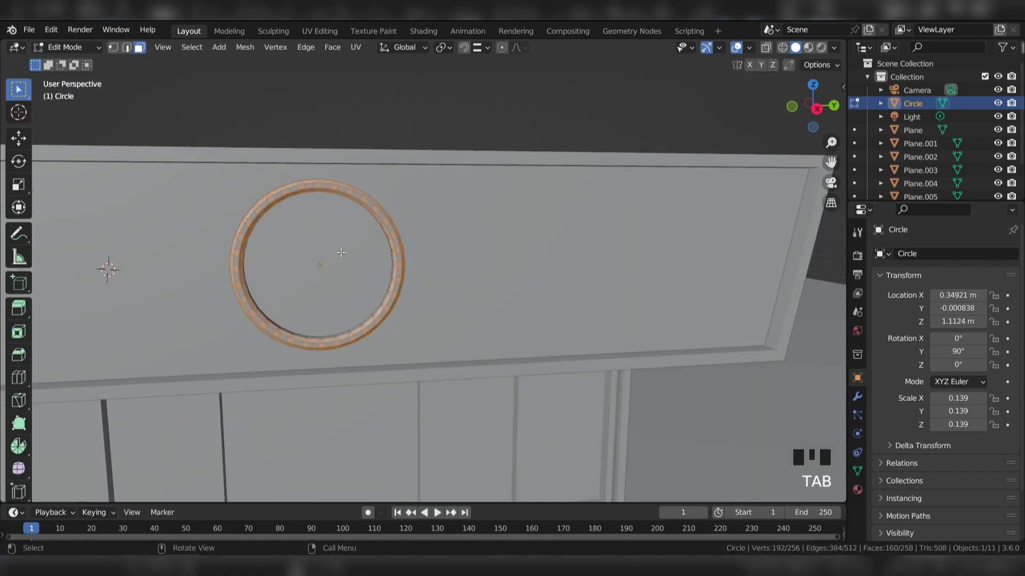
{"action": "left_click", "coordinate": [341, 252]}
{"action": "key", "text": "p"}
{"action": "left_click", "coordinate": [354, 235]}
{"action": "key", "text": "Tab"}
{"action": "left_click", "coordinate": [341, 235]}
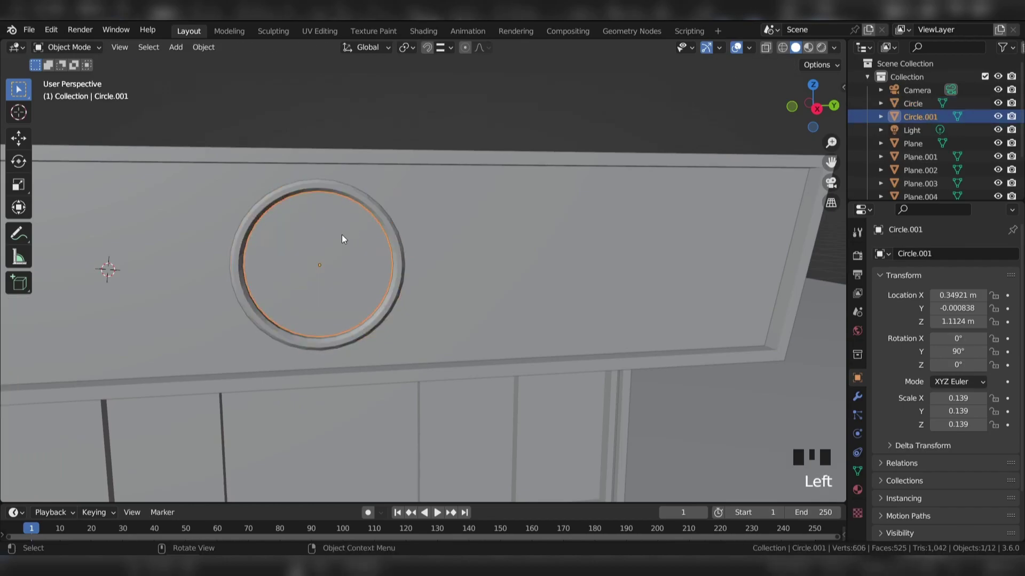
{"action": "scroll", "coordinate": [341, 235], "scroll_direction": "down", "scroll_amount": 4}
{"action": "key", "text": "ctrl+s"}
{"action": "scroll", "coordinate": [342, 235], "scroll_direction": "up", "scroll_amount": 3}
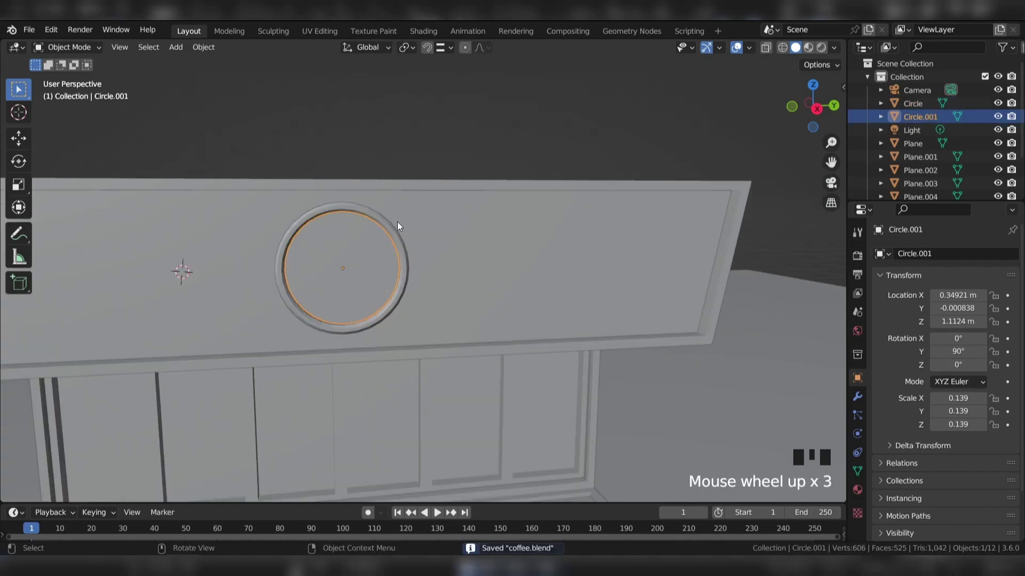
Place the 3D cursor on the dial face and add a plane there, rotated 90° about Y.
{"action": "middle_click_drag", "start_coordinate": [395, 219], "coordinate": [451, 214], "text": "shift"}
{"action": "right_click", "coordinate": [386, 251], "text": "shift"}
{"action": "key", "text": "shift+a"}
{"action": "mouse_move", "coordinate": [385, 251]}
{"action": "left_click", "coordinate": [435, 250]}
{"action": "scroll", "coordinate": [498, 242], "scroll_direction": "down", "scroll_amount": 1}
{"action": "middle_click_drag", "start_coordinate": [498, 242], "coordinate": [592, 267]}
{"action": "type", "text": "r"}
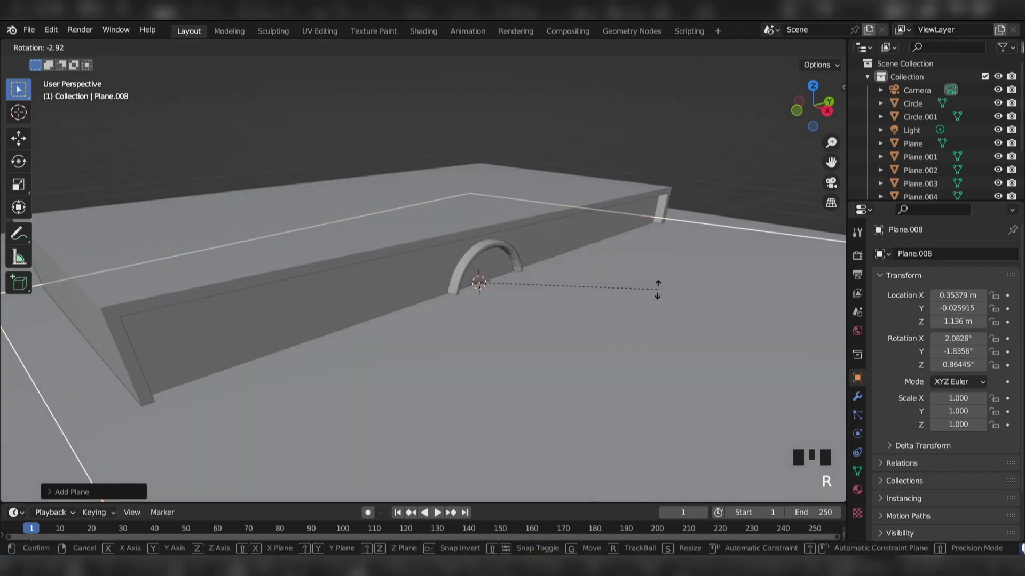
{"action": "type", "text": "y90"}
{"action": "key", "text": "Return"}
Scale the plane into a narrow upright strip of about 0.055 by 0.009 and place it in the dial's upper half.
{"action": "key", "text": "KP_3"}
{"action": "key", "text": "s"}
{"action": "left_click", "coordinate": [384, 219]}
{"action": "scroll", "coordinate": [478, 163], "scroll_direction": "up", "scroll_amount": 4}
{"action": "key", "text": "s"}
{"action": "key", "text": "z"}
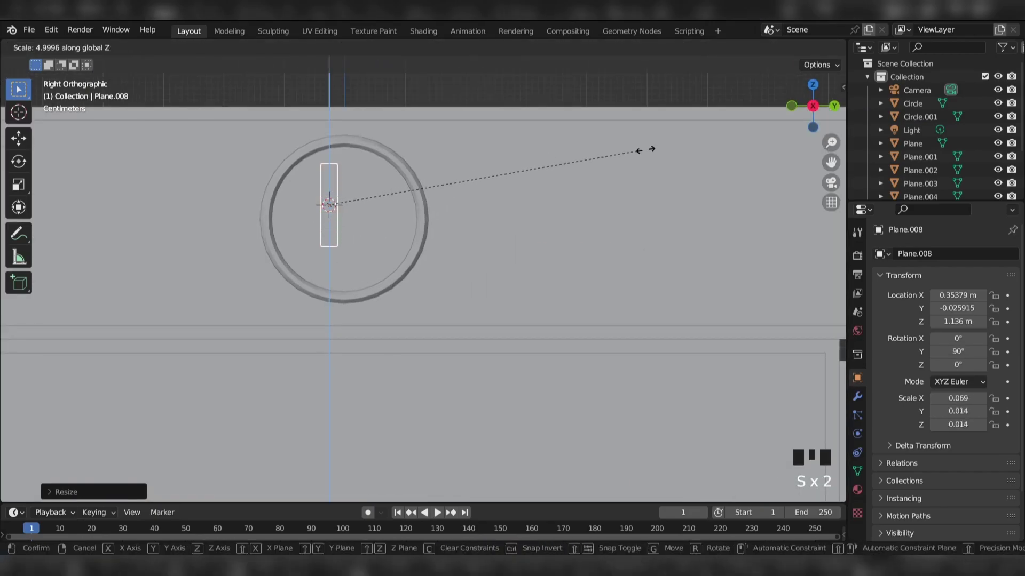
{"action": "left_click", "coordinate": [470, 186]}
{"action": "key", "text": "s"}
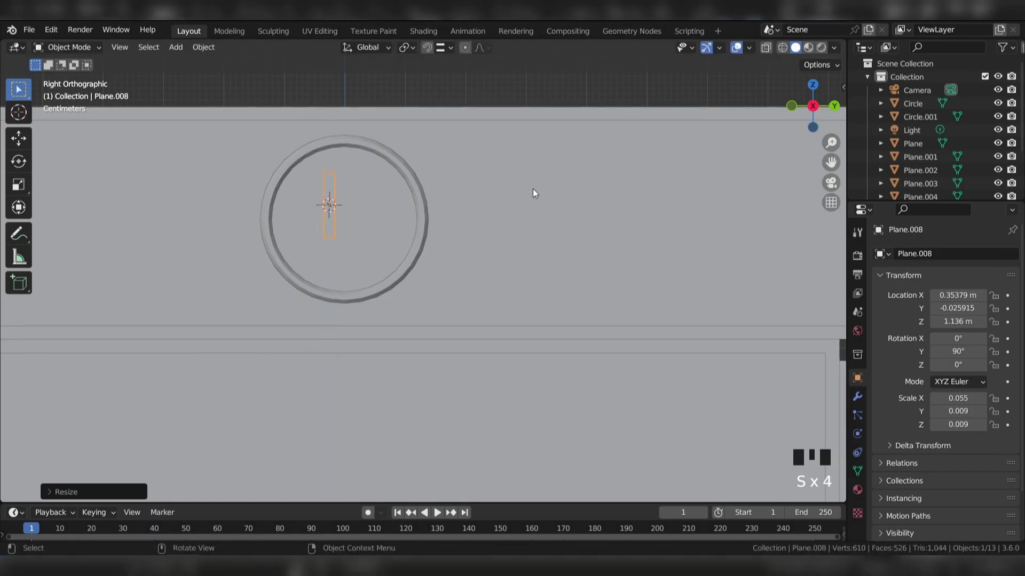
{"action": "left_click", "coordinate": [565, 175]}
{"action": "key", "text": "g"}
{"action": "left_click", "coordinate": [438, 208]}
{"action": "scroll", "coordinate": [424, 207], "scroll_direction": "up", "scroll_amount": 3}
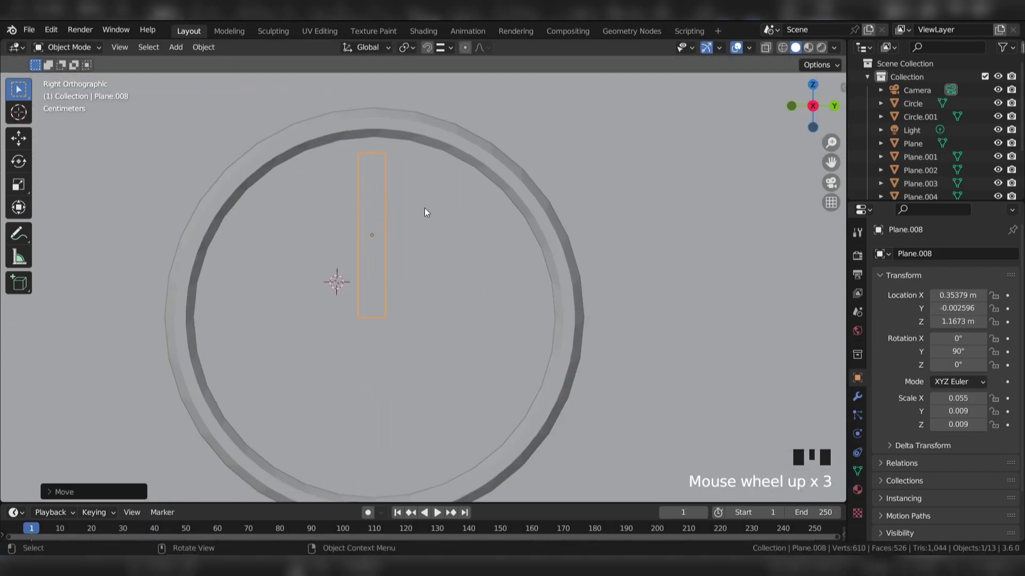
Cut the strip down its middle and raise its top middle vertex about 0.007 m into a pointed tip.
{"action": "key", "text": "Tab"}
{"action": "key", "text": "ctrl+r"}
{"action": "left_click", "coordinate": [376, 155]}
{"action": "left_click", "coordinate": [376, 155]}
{"action": "key", "text": "g"}
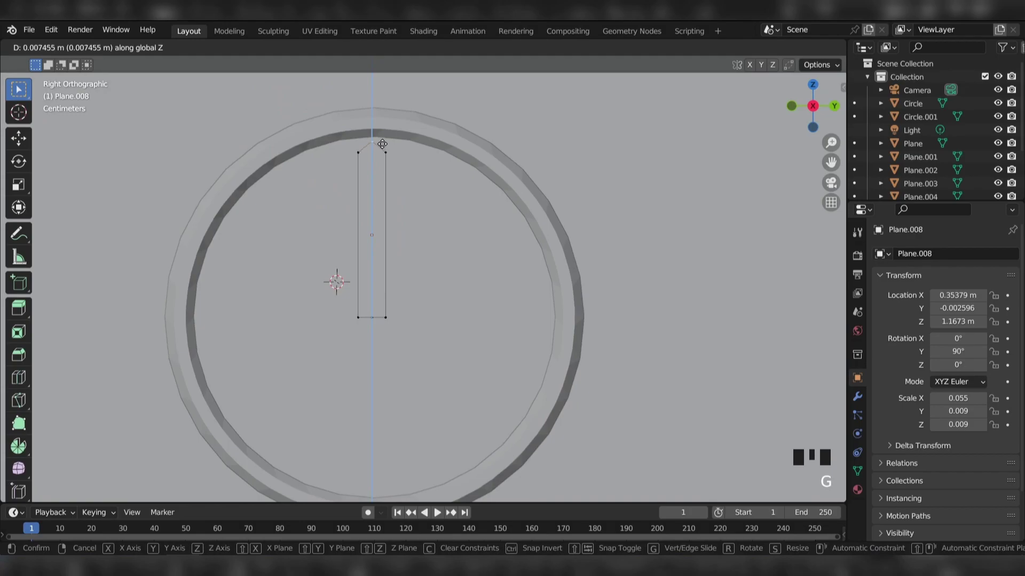
{"action": "left_click", "coordinate": [384, 220]}
{"action": "key", "text": "Tab"}
{"action": "scroll", "coordinate": [474, 229], "scroll_direction": "down", "scroll_amount": 5}
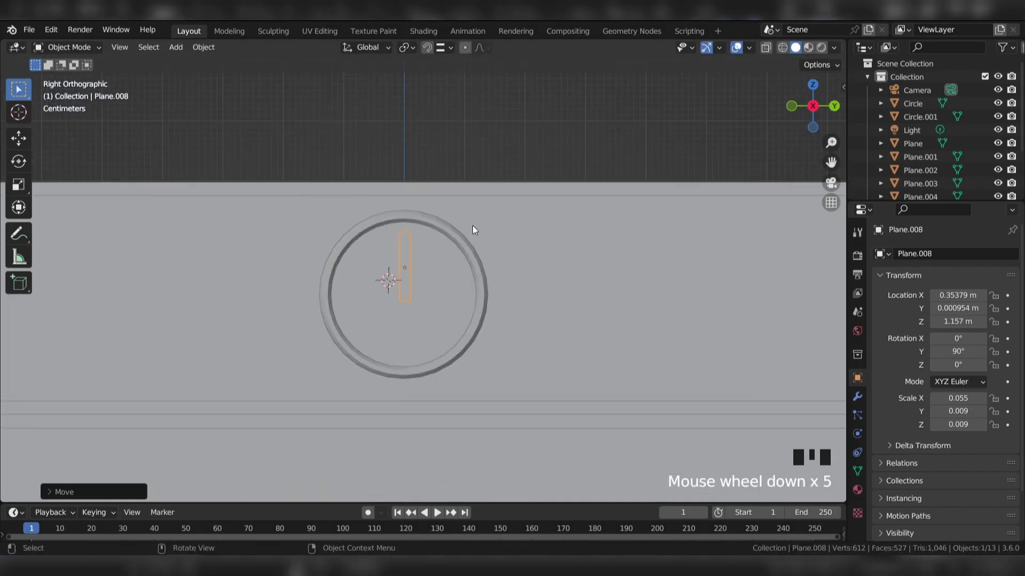
Extrude the whole pointed strip outward from the dial face to give the hand thickness.
{"action": "scroll", "coordinate": [466, 229], "scroll_direction": "up", "scroll_amount": 5}
{"action": "middle_click_drag", "start_coordinate": [465, 229], "coordinate": [512, 237]}
{"action": "middle_click_drag", "start_coordinate": [512, 237], "coordinate": [646, 245], "text": "shift"}
{"action": "key", "text": "Tab"}
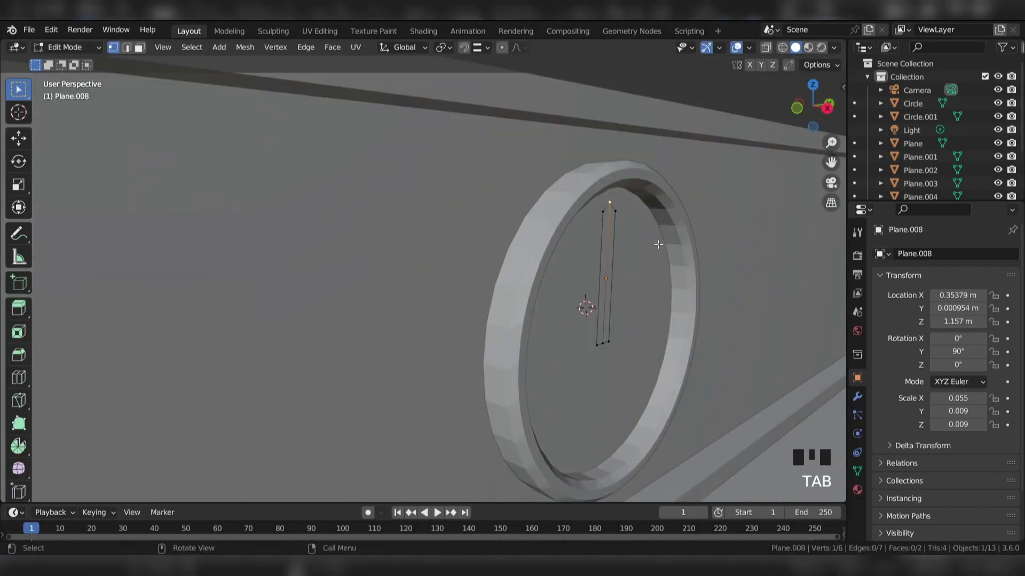
{"action": "key", "text": "a"}
{"action": "key", "text": "g"}
{"action": "key", "text": "z"}
{"action": "left_click", "coordinate": [661, 256]}
Apply the hand's object transform and add a Bevel modifier with 3 segments and an amount of 0.037 m.
{"action": "key", "text": "Tab"}
{"action": "key", "text": "ctrl+a"}
{"action": "left_click", "coordinate": [613, 237]}
{"action": "middle_click_drag", "start_coordinate": [613, 237], "coordinate": [533, 235], "text": "shift"}
{"action": "left_click", "coordinate": [857, 396]}
{"action": "left_click", "coordinate": [924, 253]}
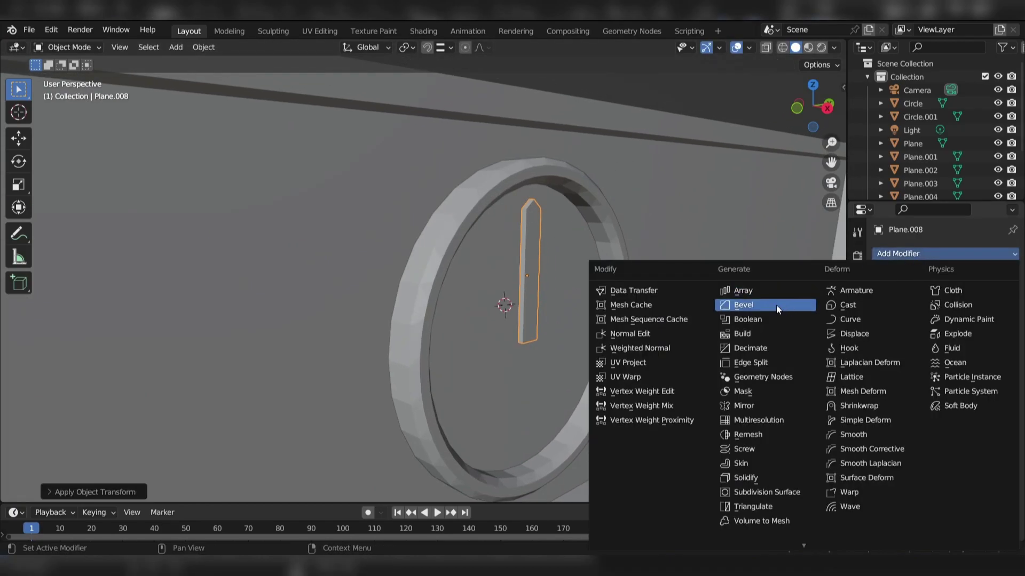
{"action": "left_click", "coordinate": [779, 306]}
{"action": "left_click", "coordinate": [996, 343]}
{"action": "left_click", "coordinate": [996, 343]}
{"action": "left_click_drag", "start_coordinate": [964, 326], "coordinate": [955, 326], "text": "shift"}
{"action": "scroll", "coordinate": [614, 115], "scroll_direction": "down", "scroll_amount": 2}
Duplicate the dial hand, rotate the copy clockwise to a diagonal and move it so its base meets the dial's centre.
{"action": "left_click", "coordinate": [485, 245]}
{"action": "key", "text": "KP_3"}
{"action": "scroll", "coordinate": [369, 221], "scroll_direction": "up", "scroll_amount": 1}
{"action": "middle_click_drag", "start_coordinate": [370, 221], "coordinate": [431, 203], "text": "shift"}
{"action": "key", "text": "shift+d"}
{"action": "key", "text": "r"}
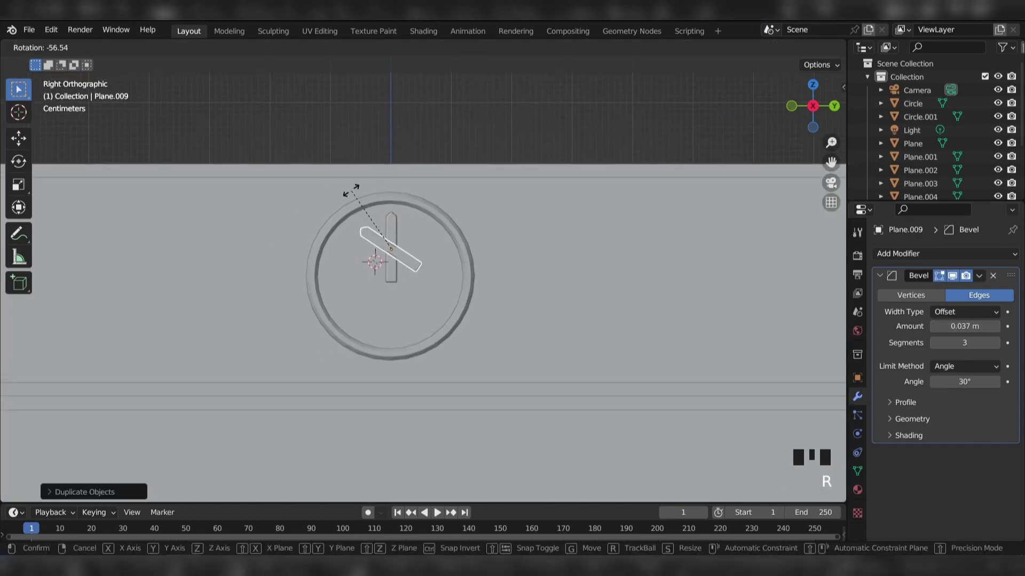
{"action": "key", "text": "Return"}
{"action": "key", "text": "g"}
{"action": "left_click", "coordinate": [469, 304]}
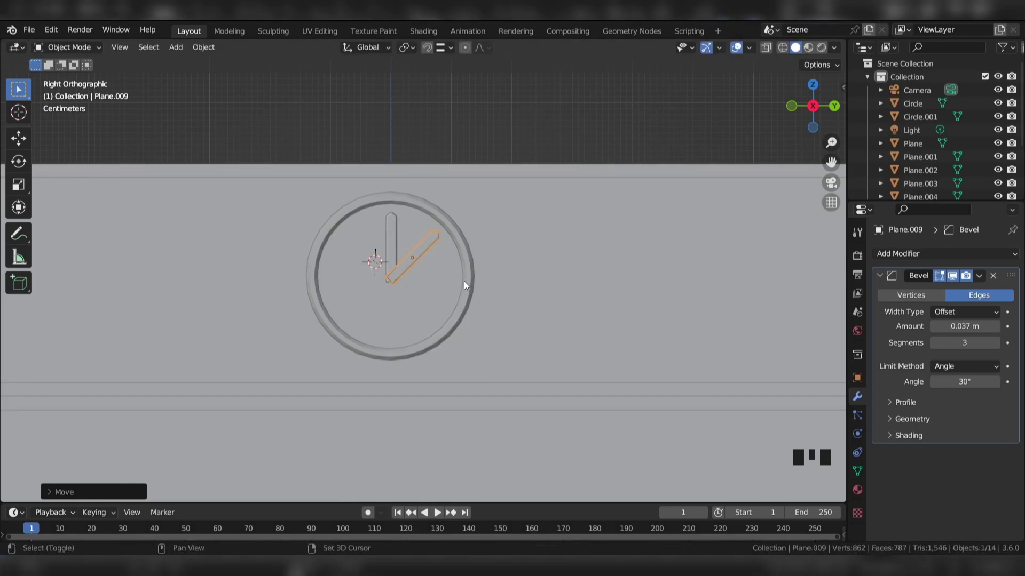
Duplicate the dial's two circular parts without the hands, place the copy left of the dial and scale it to about 0.39.
{"action": "scroll", "coordinate": [441, 133], "scroll_direction": "down", "scroll_amount": 3}
{"action": "middle_click_drag", "start_coordinate": [441, 132], "coordinate": [471, 196]}
{"action": "scroll", "coordinate": [463, 206], "scroll_direction": "up", "scroll_amount": 2}
{"action": "scroll", "coordinate": [454, 224], "scroll_direction": "up", "scroll_amount": 2}
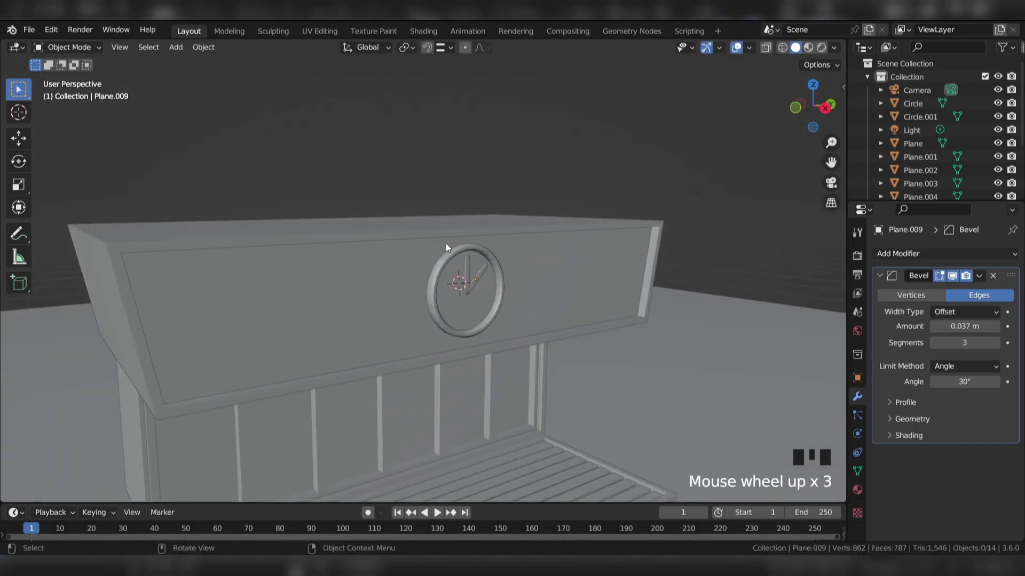
{"action": "left_click", "coordinate": [438, 277]}
{"action": "left_click", "coordinate": [460, 307], "text": "shift"}
{"action": "key", "text": "KP_3"}
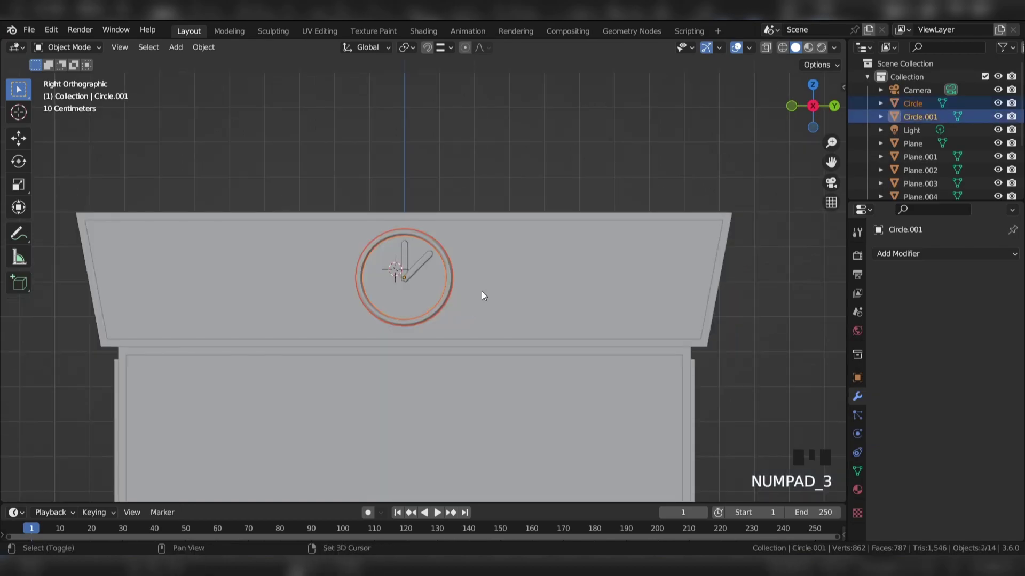
{"action": "key", "text": "shift+d"}
{"action": "left_click", "coordinate": [459, 256]}
{"action": "key", "text": "s"}
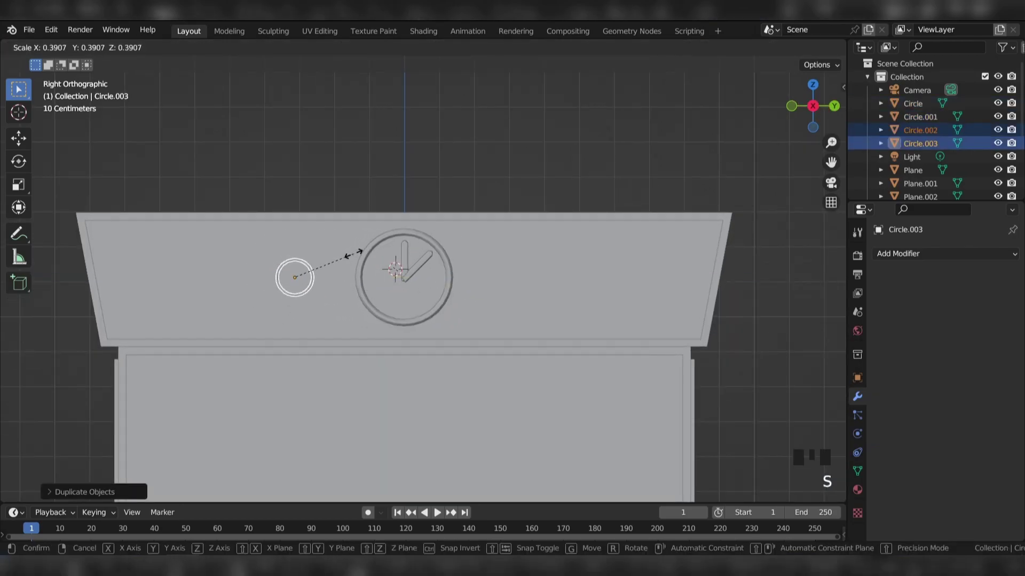
{"action": "left_click", "coordinate": [341, 254]}
Raise the small gauge ring near the dial's upper left and duplicate it along Y farther outward as a second gauge.
{"action": "scroll", "coordinate": [524, 264], "scroll_direction": "up", "scroll_amount": 4}
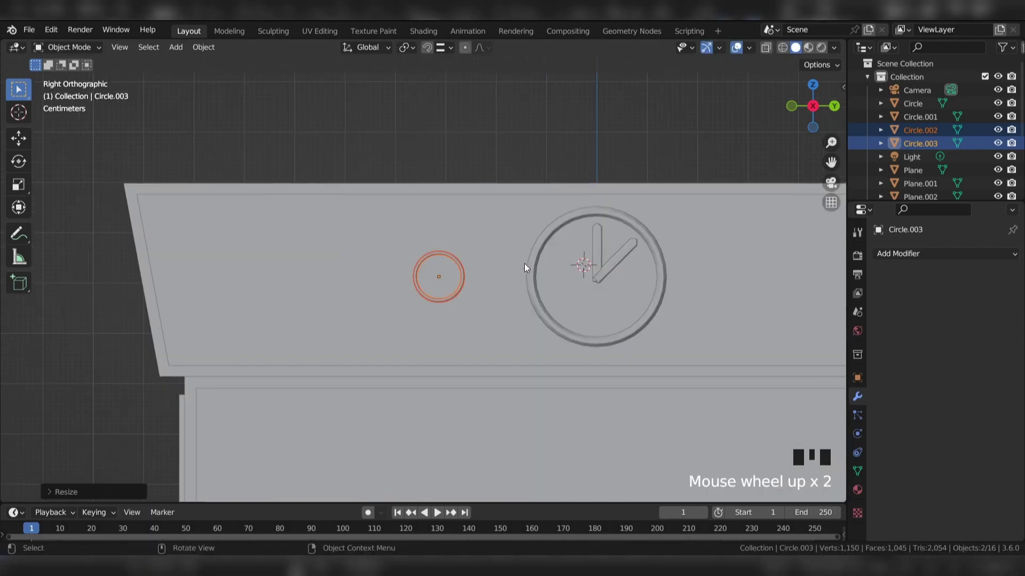
{"action": "key", "text": "g"}
{"action": "left_click", "coordinate": [517, 219]}
{"action": "scroll", "coordinate": [516, 218], "scroll_direction": "down", "scroll_amount": 3}
{"action": "key", "text": "shift+d"}
{"action": "key", "text": "y"}
{"action": "left_click", "coordinate": [461, 216]}
{"action": "scroll", "coordinate": [434, 244], "scroll_direction": "up", "scroll_amount": 5}
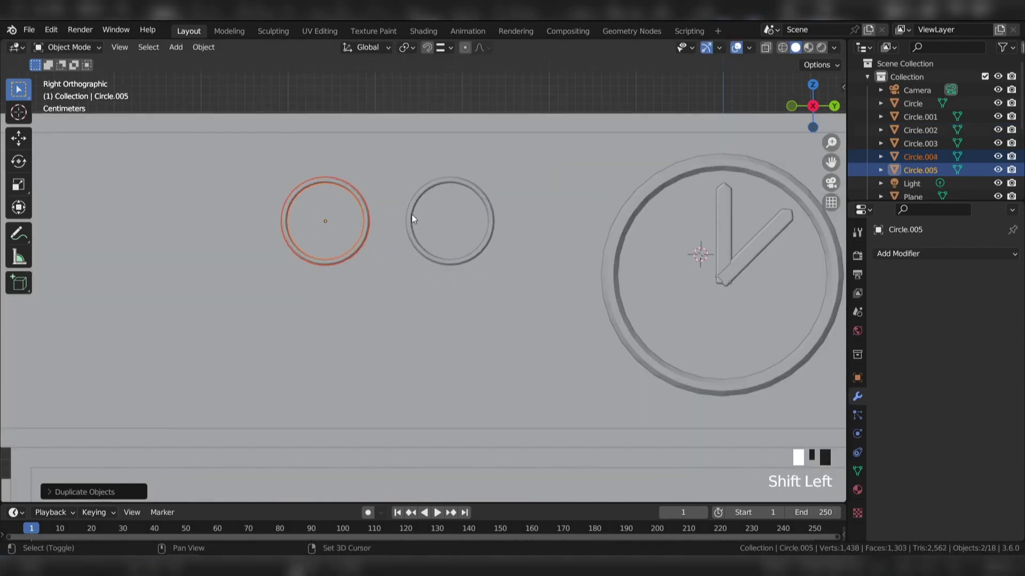
Duplicate both small gauge rings along Y to the opposite side of the dial and save the file.
{"action": "left_click", "coordinate": [412, 219], "text": "shift"}
{"action": "left_click", "coordinate": [430, 219], "text": "shift"}
{"action": "scroll", "coordinate": [430, 219], "scroll_direction": "down", "scroll_amount": 5}
{"action": "middle_click_drag", "start_coordinate": [528, 219], "coordinate": [447, 219], "text": "shift"}
{"action": "key", "text": "shift+d"}
{"action": "key", "text": "y"}
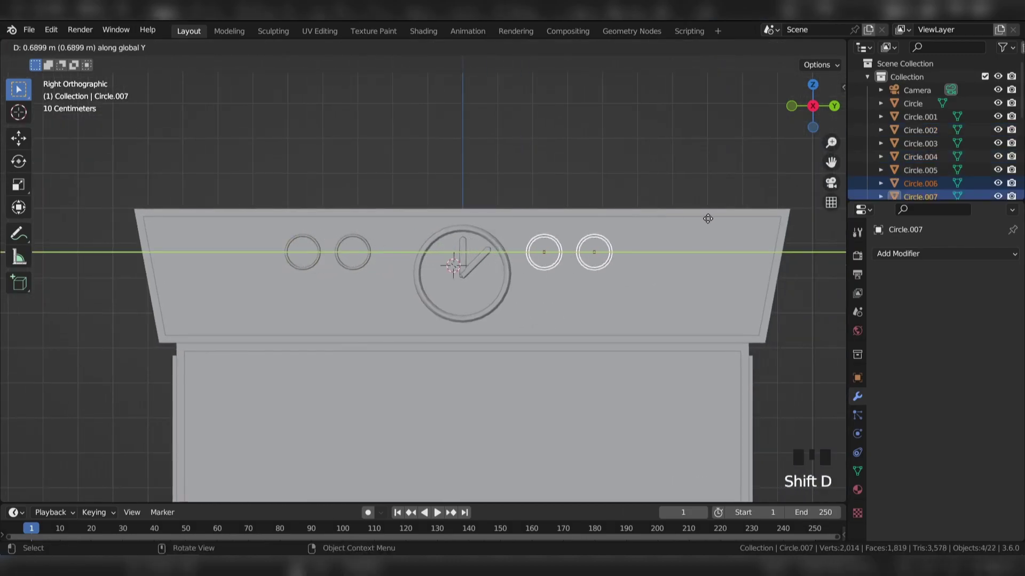
{"action": "left_click", "coordinate": [720, 215]}
{"action": "scroll", "coordinate": [587, 183], "scroll_direction": "down", "scroll_amount": 3}
{"action": "key", "text": "ctrl+s"}
Add a mesh circle on the front panel below the left gauges and rotate it 90° about Y.
{"action": "middle_click_drag", "start_coordinate": [587, 183], "coordinate": [405, 312]}
{"action": "key", "text": "shift+a"}
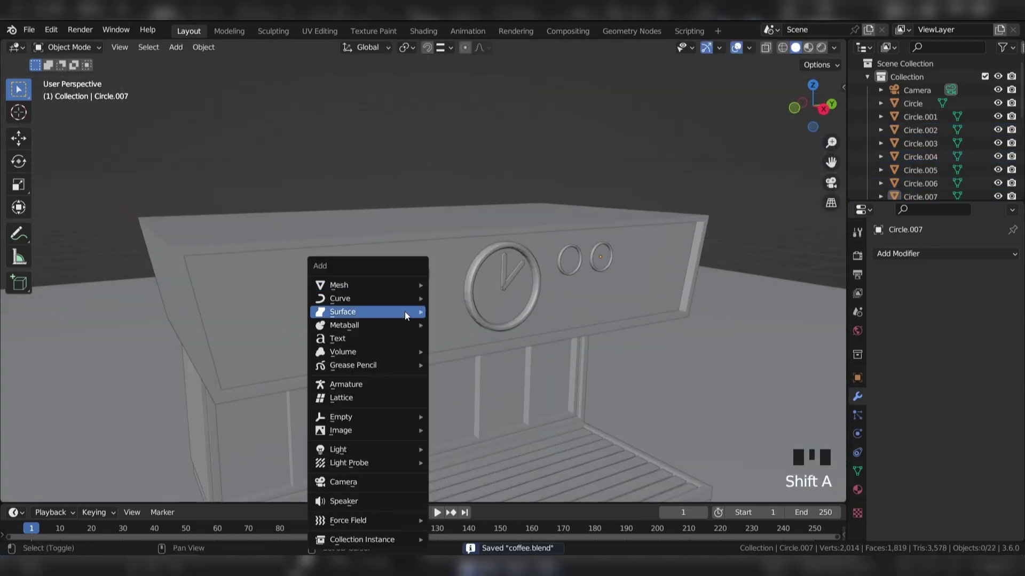
{"action": "mouse_move", "coordinate": [402, 282]}
{"action": "left_click", "coordinate": [460, 312]}
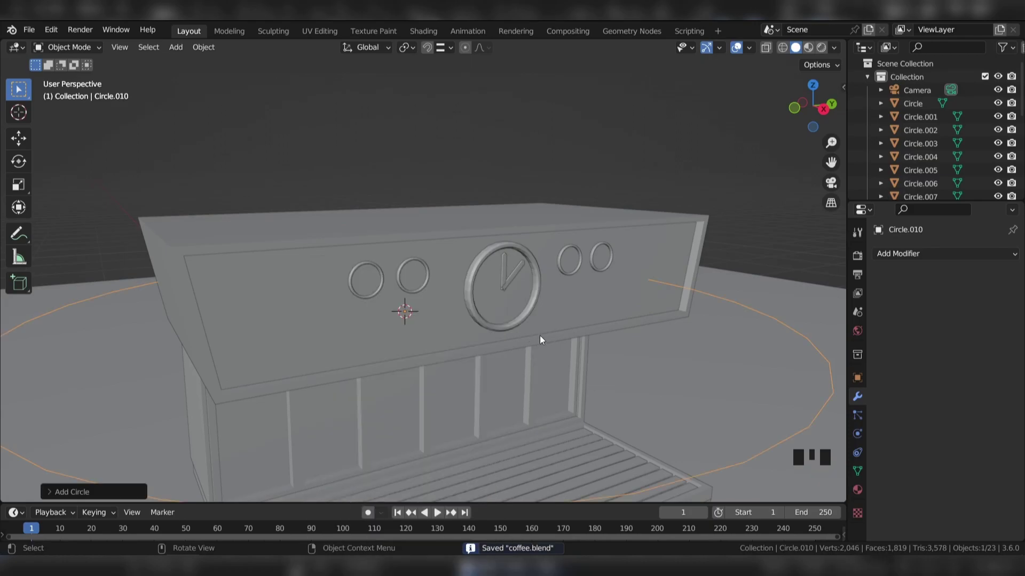
{"action": "type", "text": "ry90"}
{"action": "key", "text": "Return"}
Scale the new circle down to slightly smaller than a gauge ring and move it below and outside the left gauges.
{"action": "key", "text": "KP_3"}
{"action": "key", "text": "s"}
{"action": "left_click", "coordinate": [369, 286]}
{"action": "key", "text": "g"}
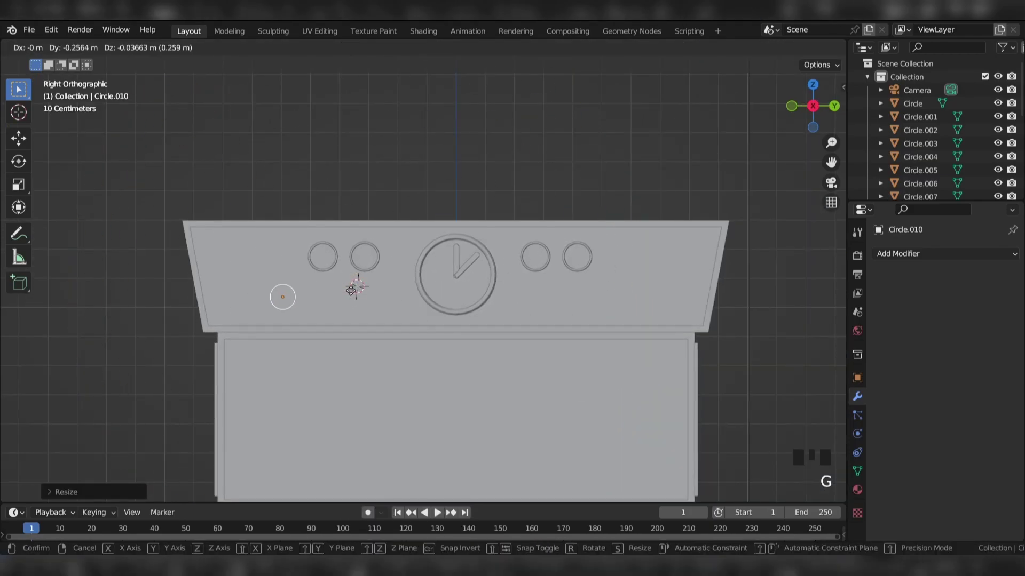
{"action": "left_click", "coordinate": [366, 293]}
Fill the small circle with a face and extrude it outward from the panel into a thick disc.
{"action": "middle_click_drag", "start_coordinate": [342, 299], "coordinate": [428, 294]}
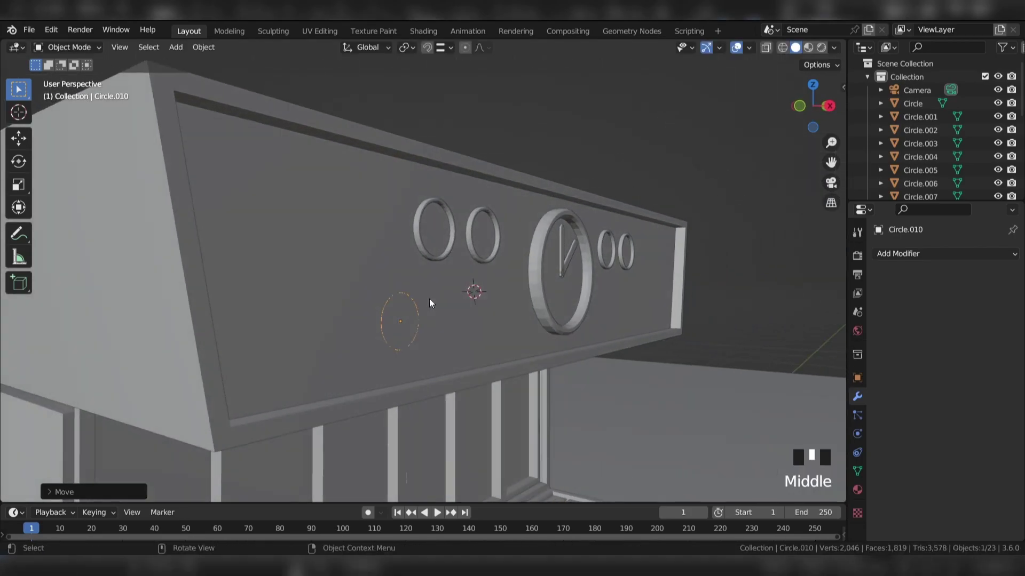
{"action": "key", "text": "Tab"}
{"action": "key", "text": "f"}
{"action": "key", "text": "e"}
{"action": "left_click", "coordinate": [464, 289]}
Inset the disc's front face and extrude it inward to leave a raised rim around a recess.
{"action": "scroll", "coordinate": [465, 289], "scroll_direction": "up", "scroll_amount": 3}
{"action": "key", "text": "i"}
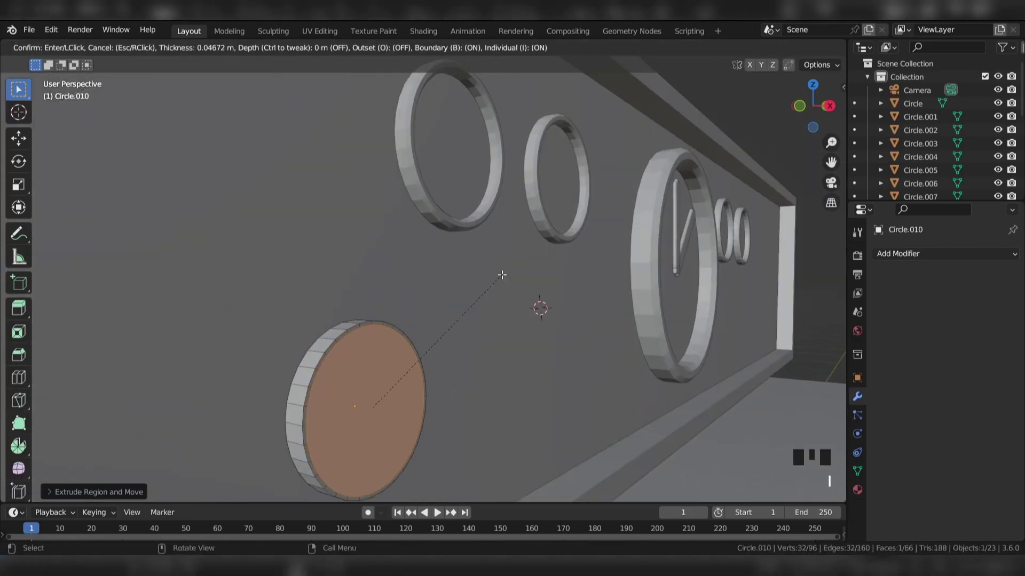
{"action": "left_click", "coordinate": [466, 279]}
{"action": "key", "text": "e"}
{"action": "left_click", "coordinate": [469, 280]}
Inset the recessed face by about 0.156 m and extrude it outward as a central button.
{"action": "key", "text": "i"}
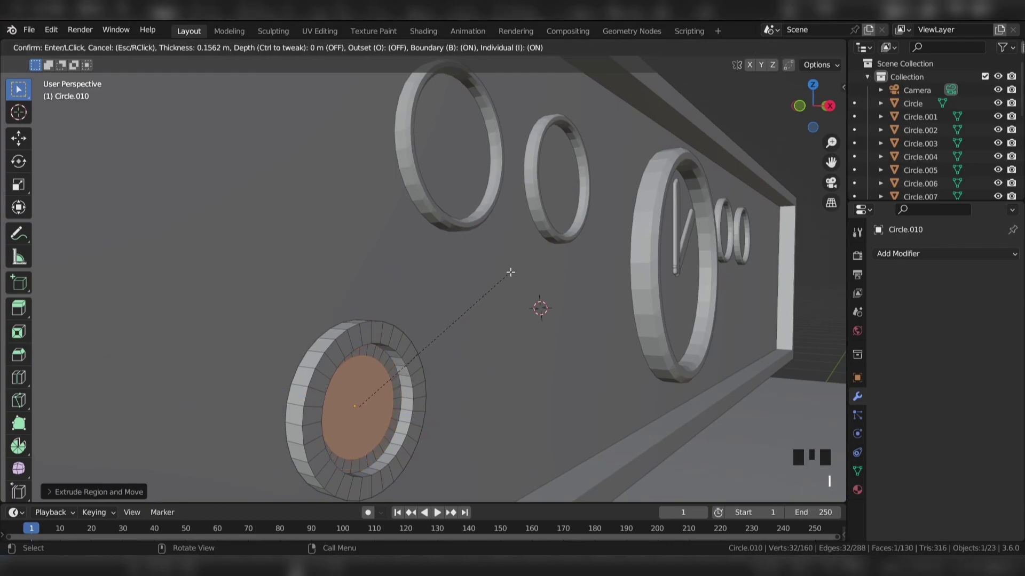
{"action": "left_click", "coordinate": [509, 275]}
{"action": "key", "text": "e"}
{"action": "left_click", "coordinate": [517, 275]}
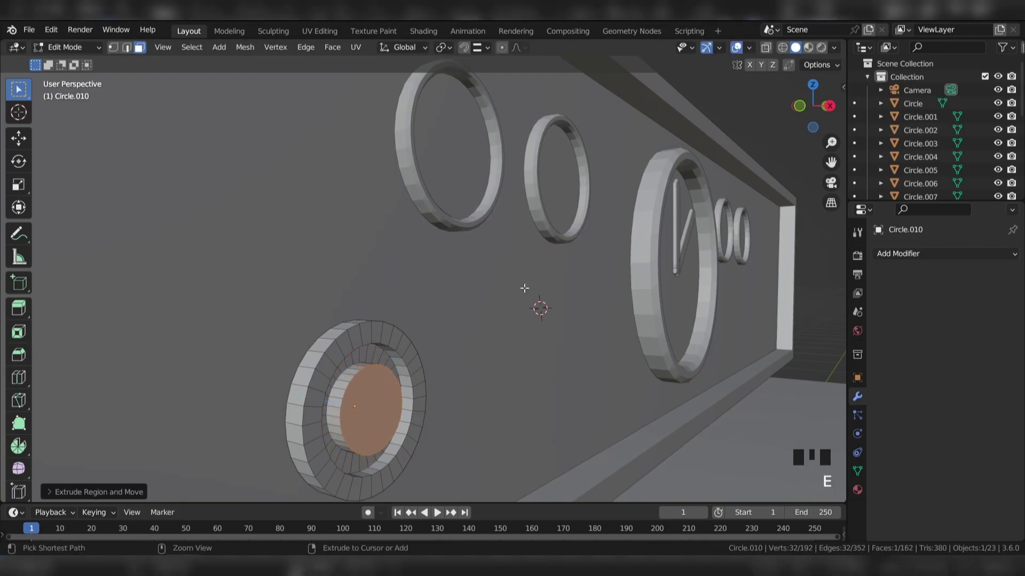
Bevel the central button's front edge with 3 segments and a width of about 0.148 m.
{"action": "key", "text": "ctrl+b"}
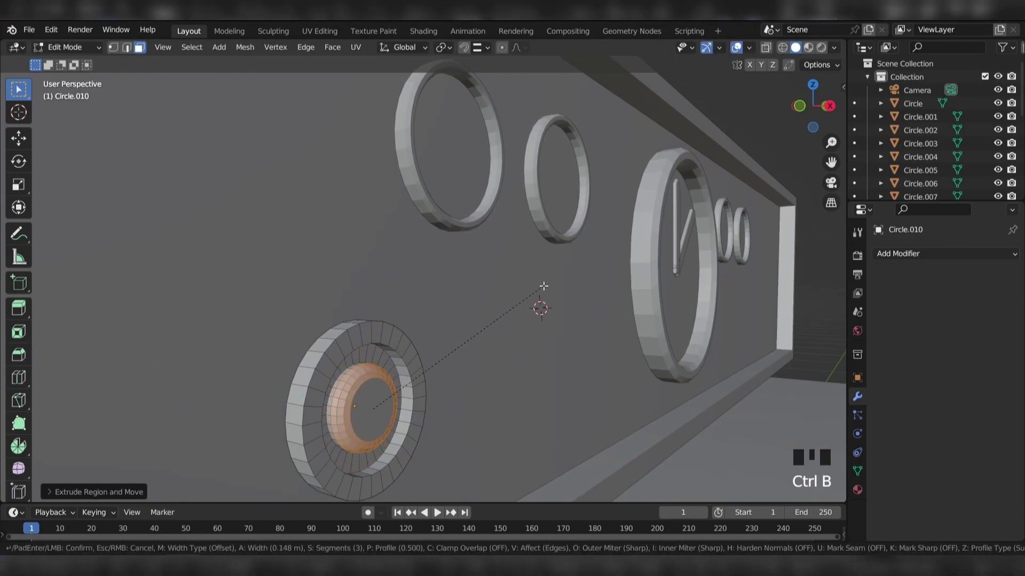
{"action": "left_click", "coordinate": [543, 286]}
{"action": "scroll", "coordinate": [512, 297], "scroll_direction": "down", "scroll_amount": 4}
{"action": "key", "text": "Tab"}
Duplicate the push button along Y and repeat the duplication to form an evenly spaced row of three.
{"action": "key", "text": "KP_3"}
{"action": "key", "text": "shift+d"}
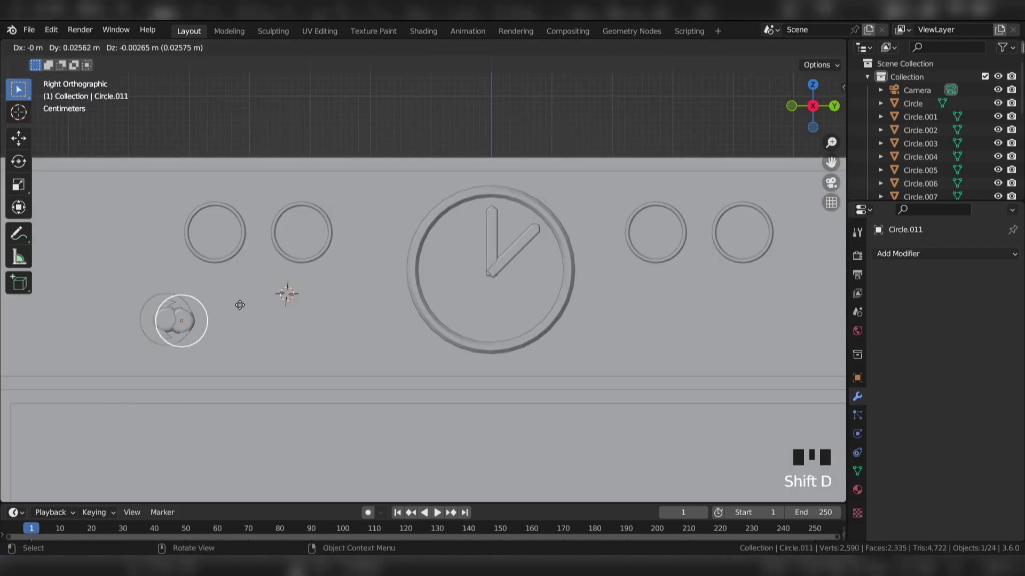
{"action": "key", "text": "y"}
{"action": "left_click", "coordinate": [297, 297]}
{"action": "key", "text": "shift+r"}
{"action": "left_click", "coordinate": [171, 320]}
Duplicate the row of three buttons along Y to the other side of the dial and save the file.
{"action": "scroll", "coordinate": [308, 320], "scroll_direction": "down", "scroll_amount": 3}
{"action": "key", "text": "shift+d"}
{"action": "key", "text": "y"}
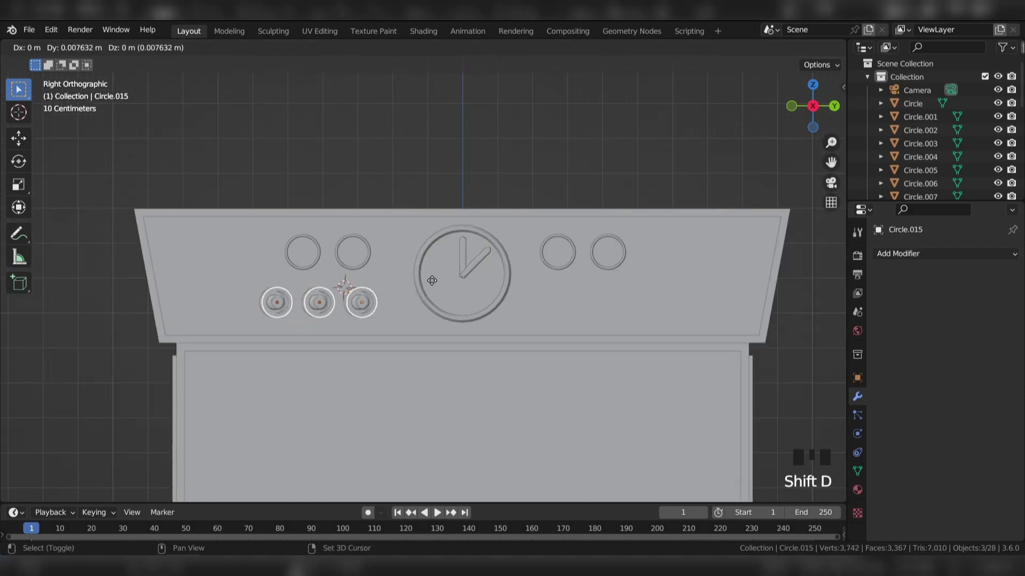
{"action": "left_click", "coordinate": [709, 303]}
{"action": "key", "text": "ctrl+s"}
Duplicate the outermost left button and place the copy about 0.11 m farther outward and 0.10 m higher.
{"action": "middle_click_drag", "start_coordinate": [530, 164], "coordinate": [363, 226]}
{"action": "scroll", "coordinate": [390, 209], "scroll_direction": "up", "scroll_amount": 2}
{"action": "key", "text": "KP_3"}
{"action": "key", "text": "shift+d"}
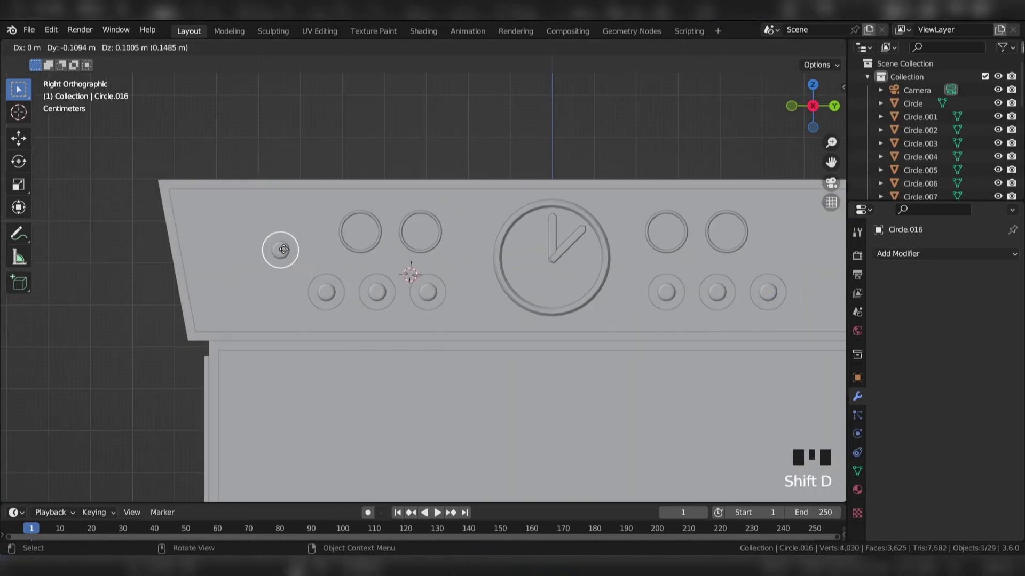
{"action": "left_click", "coordinate": [283, 249]}
Enlarge the central button mesh of the copied knob so that it fills more of the recess.
{"action": "middle_click_drag", "start_coordinate": [282, 249], "coordinate": [402, 216]}
{"action": "scroll", "coordinate": [397, 235], "scroll_direction": "up", "scroll_amount": 2}
{"action": "key", "text": "Tab"}
{"action": "scroll", "coordinate": [361, 263], "scroll_direction": "up", "scroll_amount": 1}
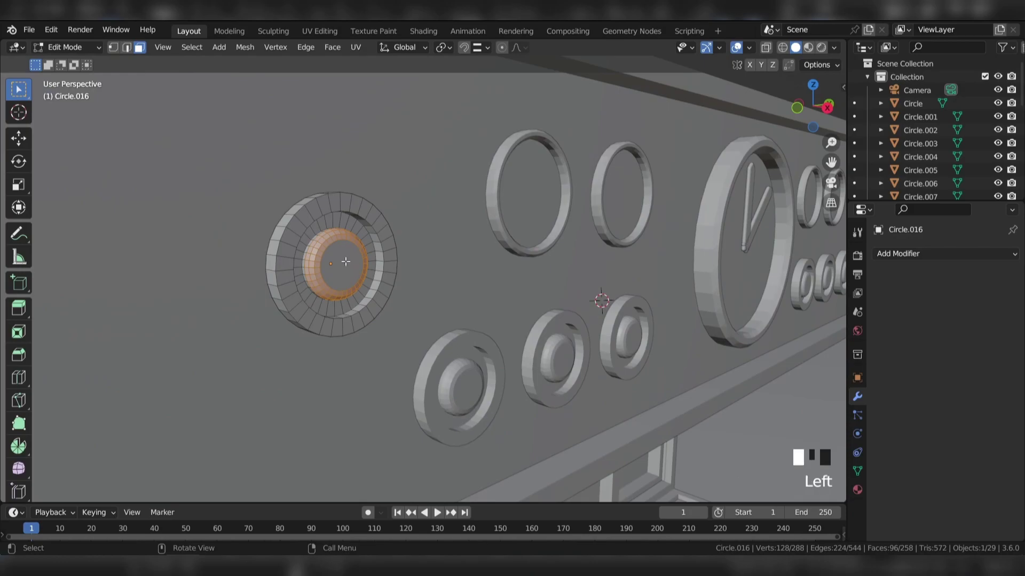
{"action": "left_click", "coordinate": [345, 262]}
{"action": "key", "text": "ctrl+KP_Add"}
{"action": "key", "text": "ctrl+KP_Add"}
{"action": "key", "text": "ctrl+KP_Add"}
{"action": "key", "text": "s"}
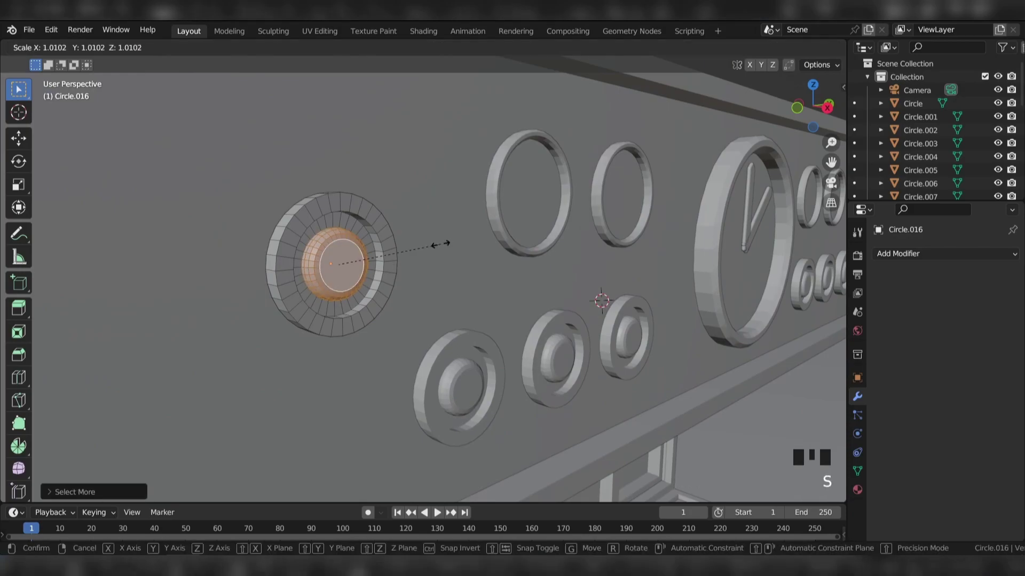
{"action": "left_click", "coordinate": [466, 235]}
{"action": "key", "text": "Tab"}
Duplicate the modified knob along Y to the far right of the front panel.
{"action": "middle_click_drag", "start_coordinate": [470, 228], "coordinate": [361, 229]}
{"action": "scroll", "coordinate": [441, 233], "scroll_direction": "down", "scroll_amount": 3}
{"action": "key", "text": "shift+d"}
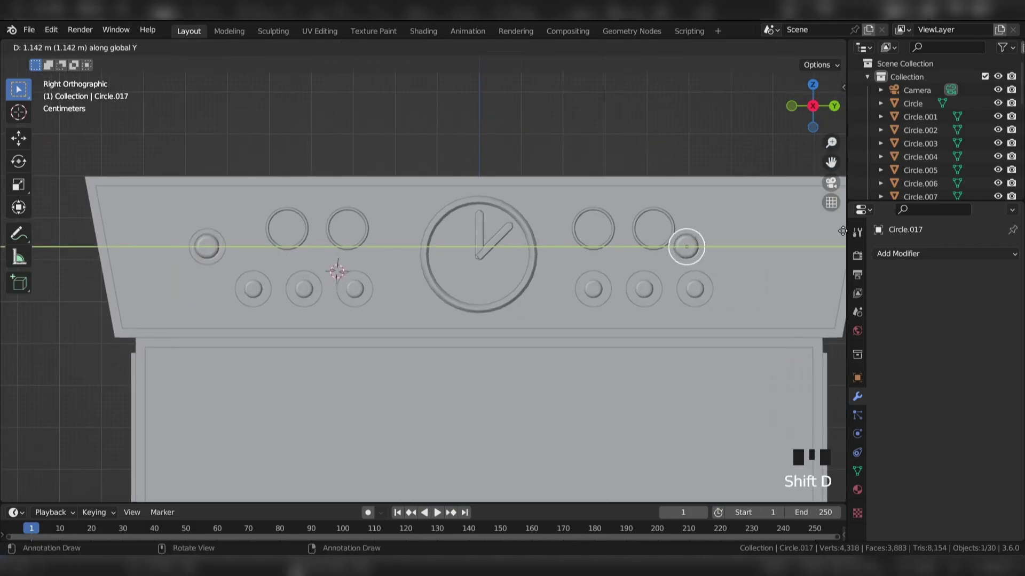
Set the pivot point to Individual Origins and scale both outer knobs up to about 1.4.
{"action": "left_click", "coordinate": [206, 235]}
{"action": "left_click", "coordinate": [725, 246], "text": "shift"}
{"action": "key", "text": "s"}
{"action": "right_click", "coordinate": [419, 61]}
{"action": "left_click", "coordinate": [406, 47]}
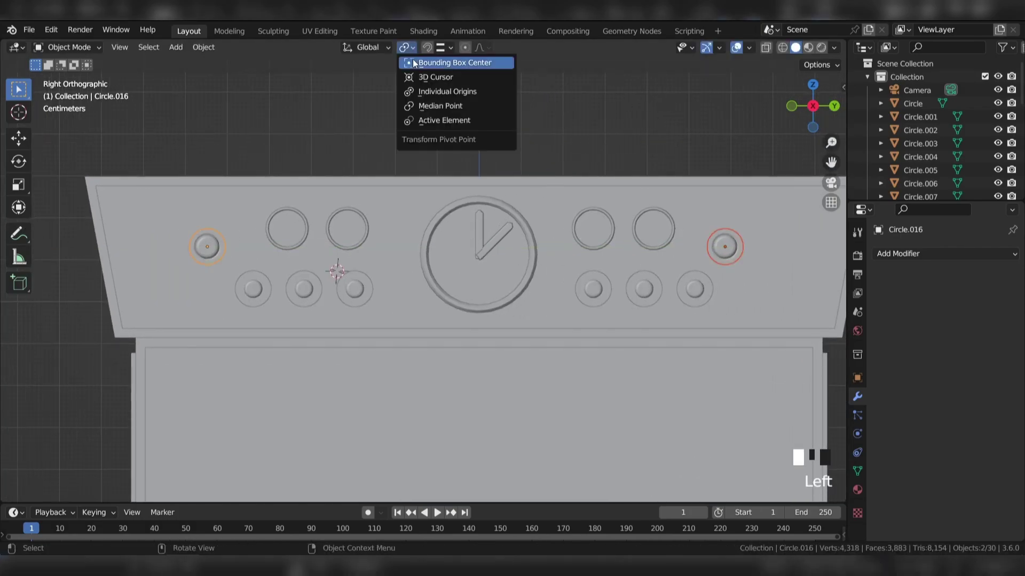
{"action": "left_click", "coordinate": [466, 91]}
{"action": "key", "text": "s"}
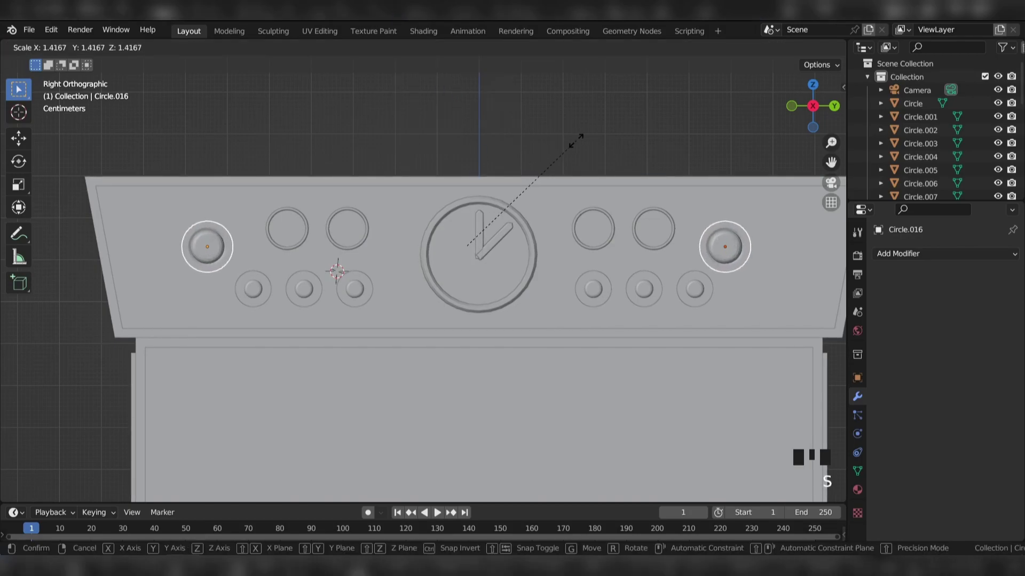
Move the right outer knob slightly farther outward and save the file.
{"action": "left_click", "coordinate": [724, 242]}
{"action": "key", "text": "s"}
{"action": "right_click", "coordinate": [738, 237]}
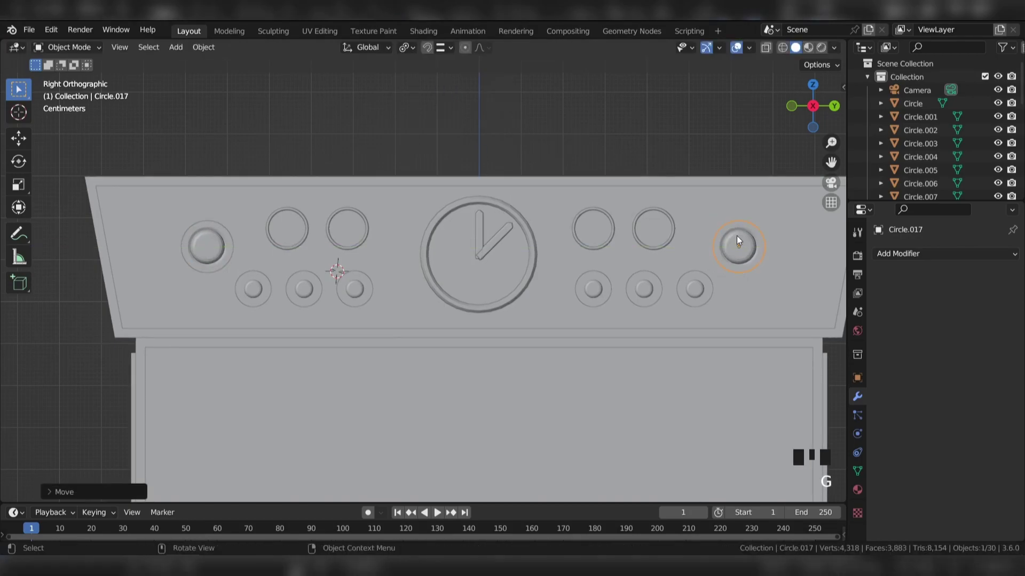
{"action": "scroll", "coordinate": [463, 151], "scroll_direction": "down", "scroll_amount": 4}
{"action": "key", "text": "ctrl+s"}
{"action": "scroll", "coordinate": [512, 171], "scroll_direction": "down", "scroll_amount": 1}
Duplicate the right outer knob, offset the copy along X and rotate it 90° about Z.
{"action": "middle_click_drag", "start_coordinate": [463, 151], "coordinate": [343, 164]}
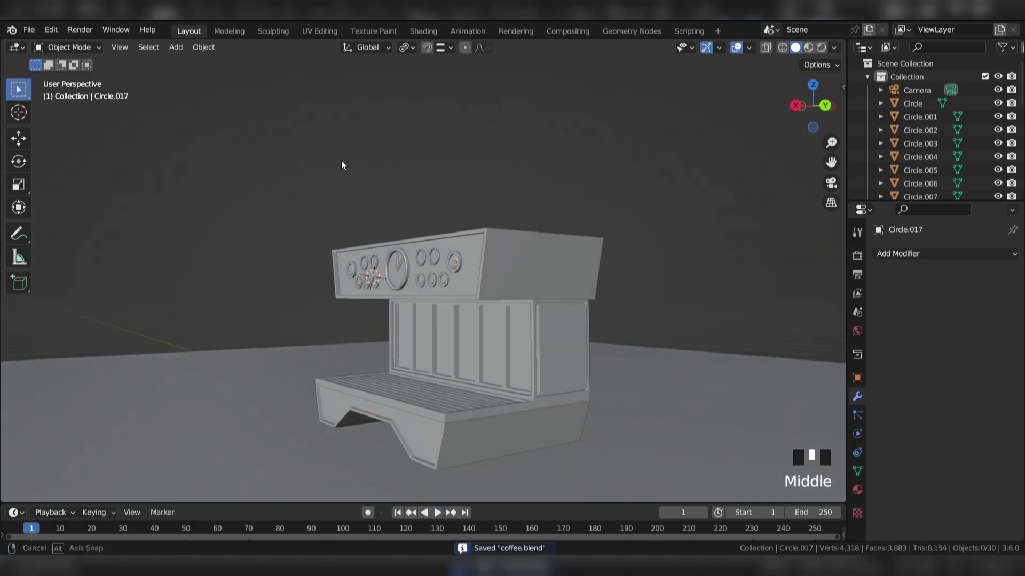
{"action": "scroll", "coordinate": [397, 295], "scroll_direction": "up", "scroll_amount": 5}
{"action": "scroll", "coordinate": [597, 254], "scroll_direction": "down", "scroll_amount": 3}
{"action": "key", "text": "shift+d"}
{"action": "key", "text": "x"}
{"action": "left_click", "coordinate": [568, 241]}
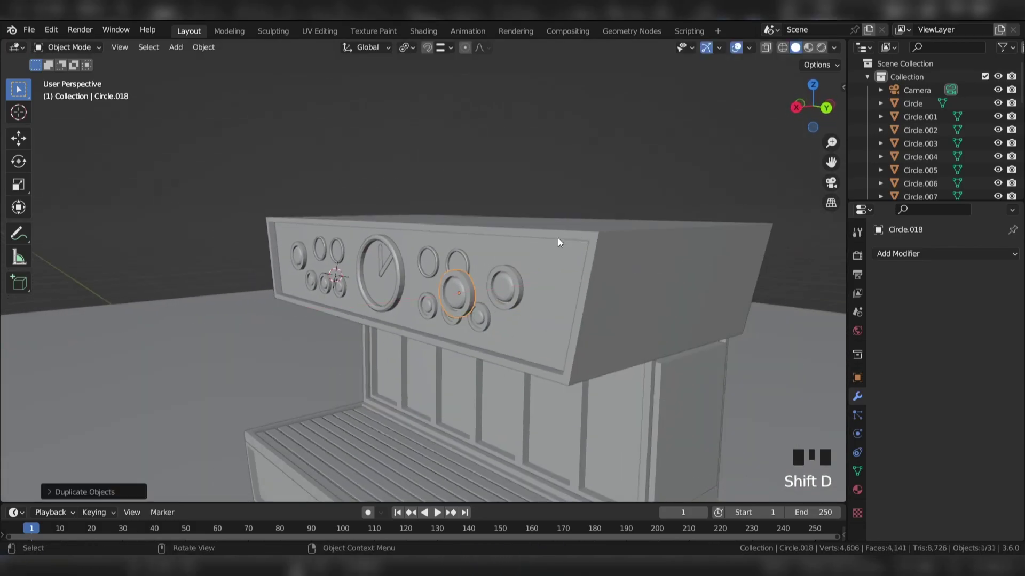
{"action": "key", "text": "r"}
{"action": "key", "text": "z"}
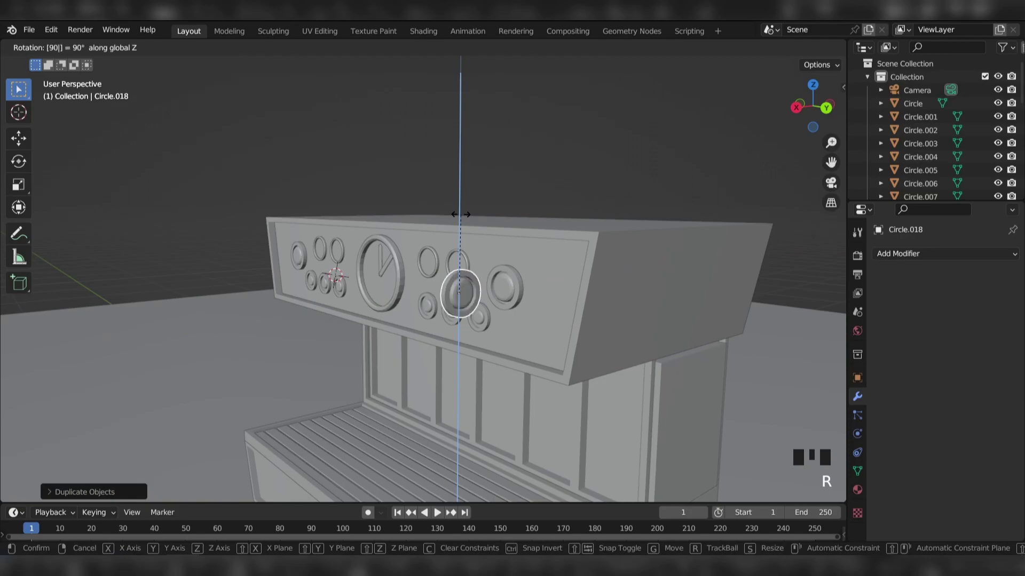
{"action": "key", "text": "Return"}
Move the rotated knob, as seen from above, to the outer side face of the machine's head.
{"action": "key", "text": "KP_7"}
{"action": "middle_click_drag", "start_coordinate": [488, 152], "coordinate": [570, 372], "text": "shift"}
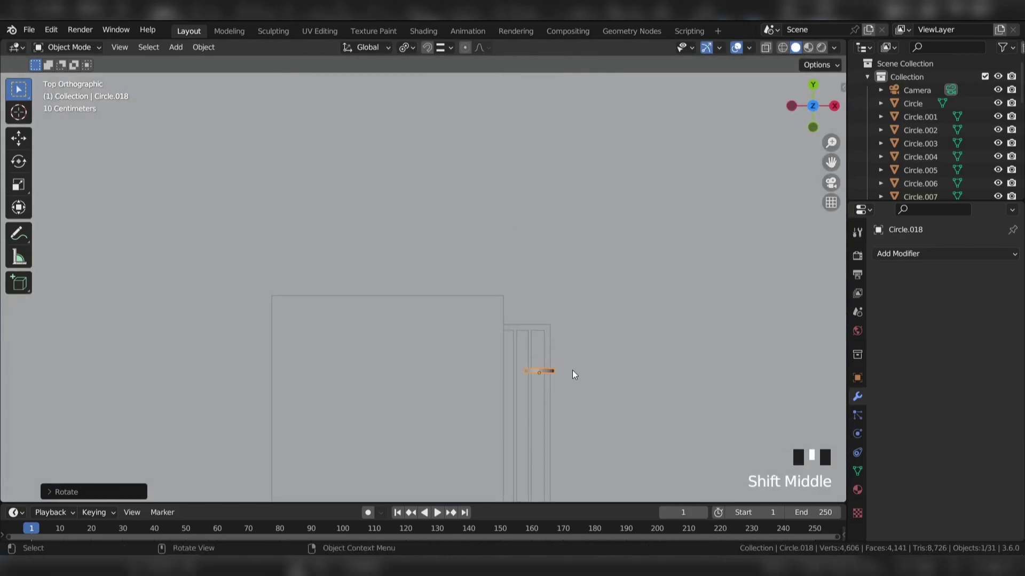
{"action": "scroll", "coordinate": [570, 372], "scroll_direction": "up", "scroll_amount": 3}
{"action": "key", "text": "g"}
{"action": "left_click", "coordinate": [462, 242]}
Tilt the side knob to match the head's slanted side and seat it against that face.
{"action": "key", "text": "KP_3"}
{"action": "key", "text": "r"}
{"action": "left_click", "coordinate": [370, 228]}
{"action": "scroll", "coordinate": [369, 229], "scroll_direction": "up", "scroll_amount": 1}
{"action": "scroll", "coordinate": [369, 228], "scroll_direction": "up", "scroll_amount": 2}
{"action": "key", "text": "g"}
{"action": "left_click", "coordinate": [438, 220]}
{"action": "key", "text": "r"}
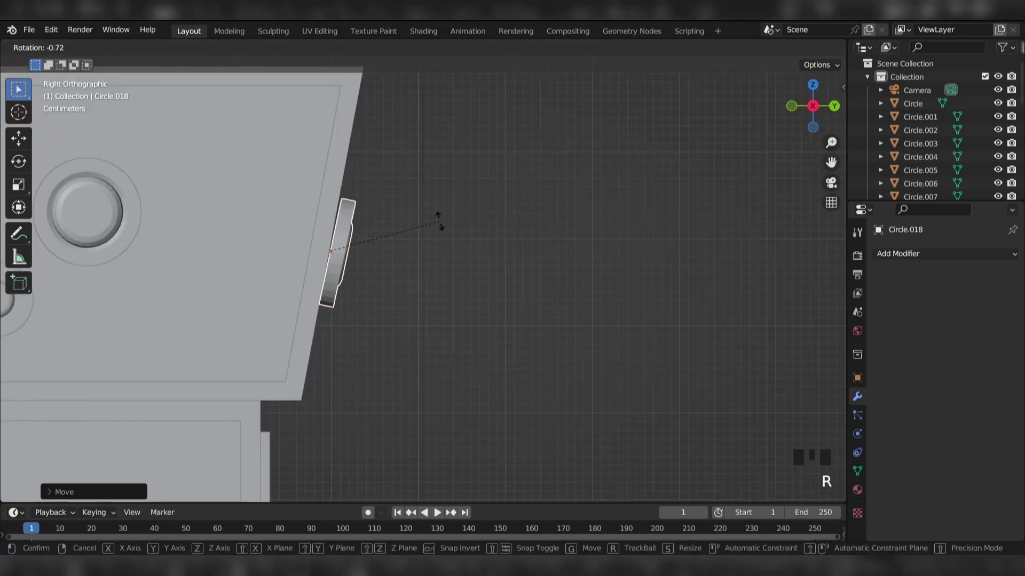
{"action": "left_click", "coordinate": [431, 177]}
{"action": "key", "text": "g"}
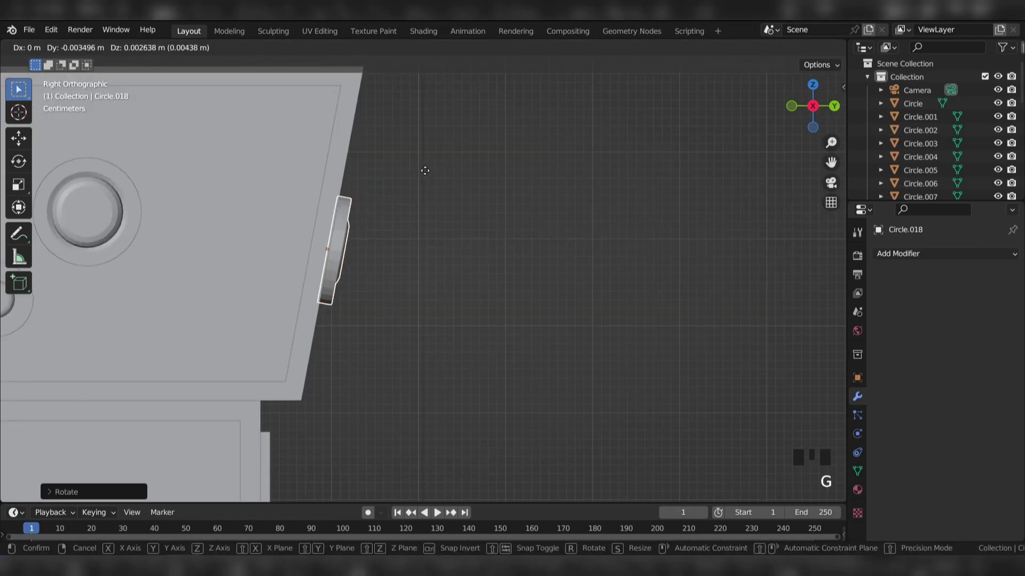
{"action": "left_click", "coordinate": [426, 200]}
Stretch the side knob along Y so that it protrudes farther from the slanted face.
{"action": "key", "text": "s"}
{"action": "key", "text": "x"}
{"action": "key", "text": "x"}
{"action": "key", "text": "y"}
{"action": "left_click", "coordinate": [541, 213]}
Position the side knob in the back view near the front end of the head's side face.
{"action": "key", "text": "KP_1"}
{"action": "key", "text": "ctrl+KP_1"}
{"action": "scroll", "coordinate": [543, 217], "scroll_direction": "down", "scroll_amount": 1}
{"action": "key", "text": "g"}
{"action": "left_click", "coordinate": [453, 203]}
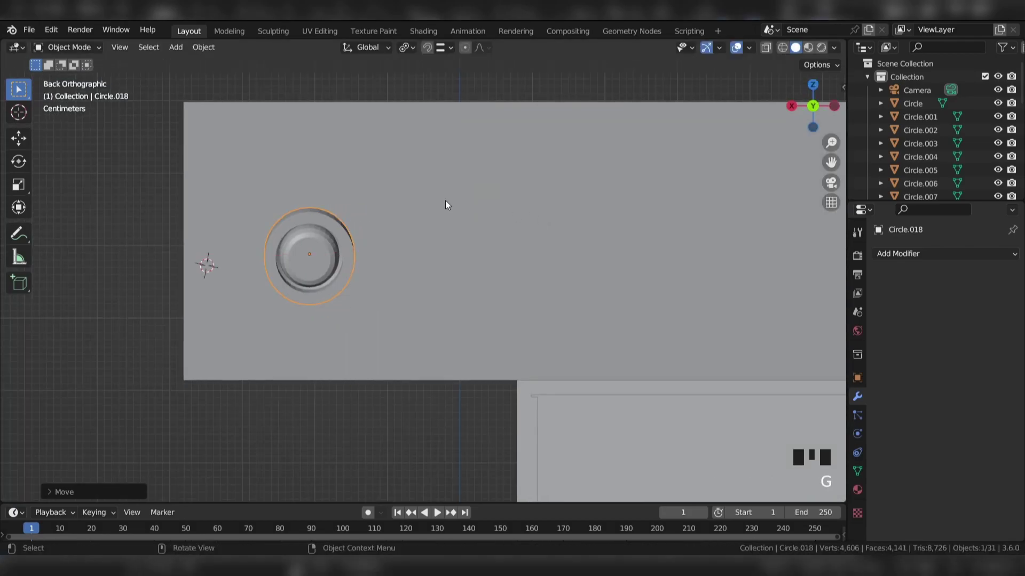
Seat the thickened side knob flush against the slanted face and save the file.
{"action": "scroll", "coordinate": [454, 203], "scroll_direction": "down", "scroll_amount": 1}
{"action": "key", "text": "KP_3"}
{"action": "scroll", "coordinate": [454, 202], "scroll_direction": "up", "scroll_amount": 2}
{"action": "key", "text": "g"}
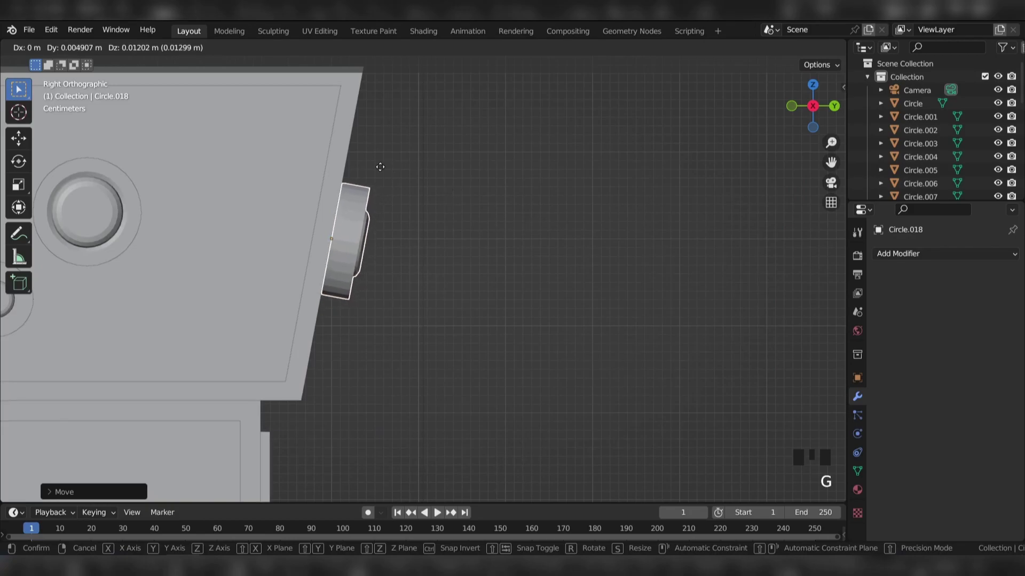
{"action": "left_click", "coordinate": [363, 165]}
{"action": "scroll", "coordinate": [492, 229], "scroll_direction": "down", "scroll_amount": 2}
{"action": "key", "text": "ctrl+s"}
Shift the side knob along X closer to the head's front edge.
{"action": "middle_click_drag", "start_coordinate": [491, 228], "coordinate": [422, 215], "text": "shift"}
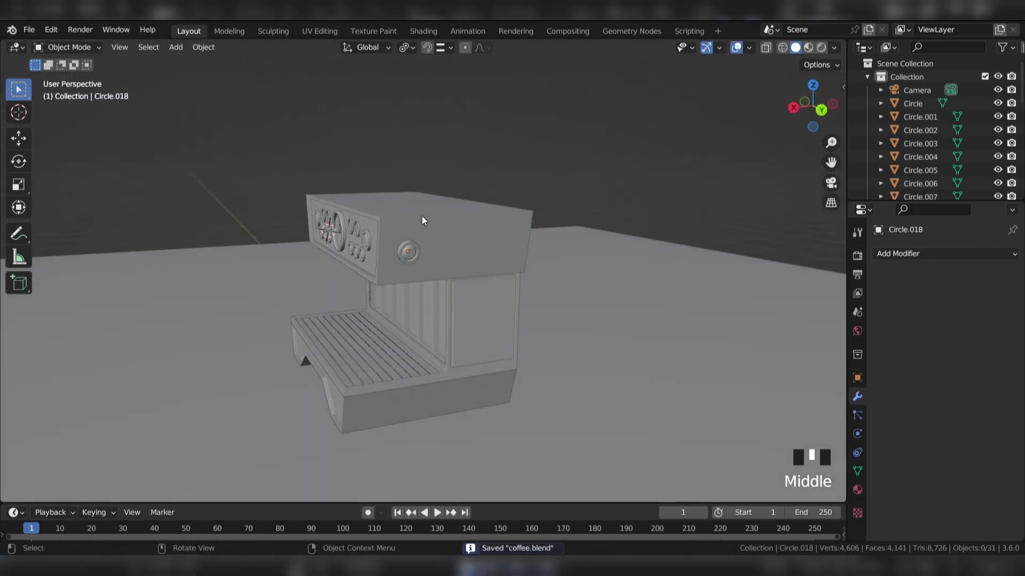
{"action": "left_click", "coordinate": [402, 238]}
{"action": "key", "text": "g"}
{"action": "key", "text": "x"}
{"action": "left_click", "coordinate": [385, 236]}
Duplicate the side knob along X farther back on the same side face.
{"action": "scroll", "coordinate": [403, 212], "scroll_direction": "up", "scroll_amount": 3}
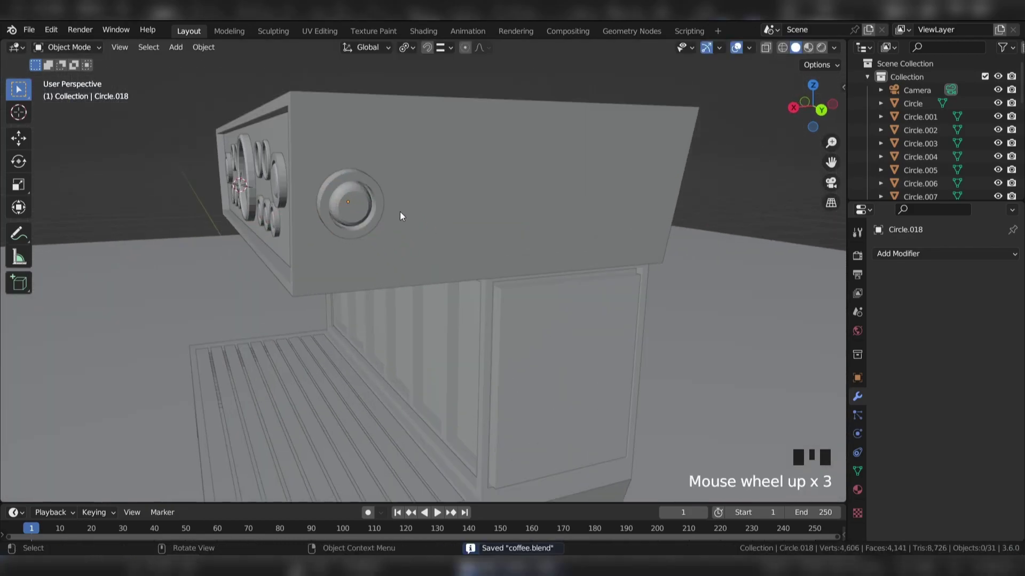
{"action": "key", "text": "shift+d"}
{"action": "key", "text": "x"}
{"action": "left_click", "coordinate": [459, 195]}
Add a circle mesh on the underside of the head near one end and scale it down to fit beneath it.
{"action": "middle_click_drag", "start_coordinate": [139, 159], "coordinate": [411, 172]}
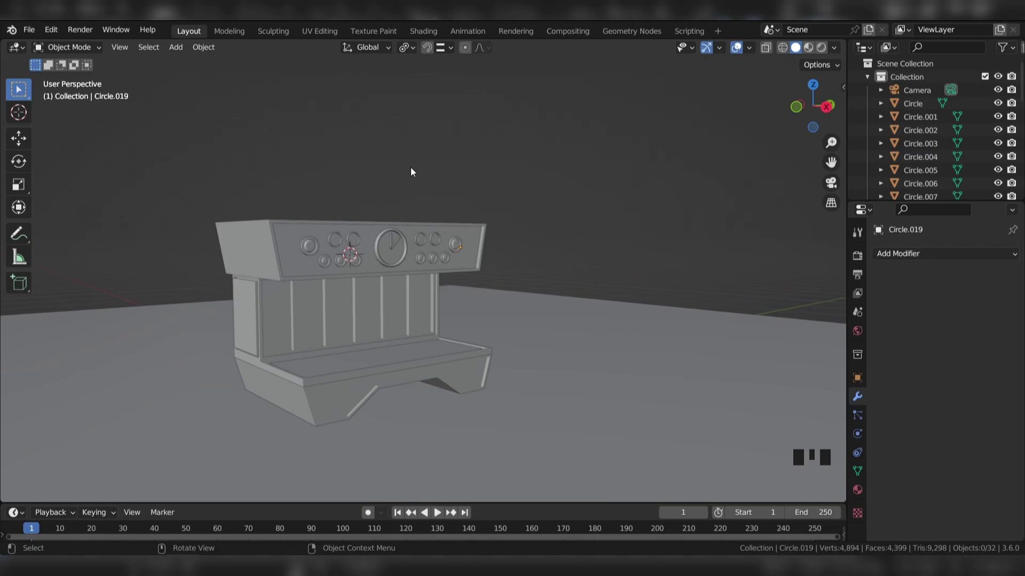
{"action": "middle_click_drag", "start_coordinate": [411, 156], "coordinate": [372, 224], "text": "shift"}
{"action": "right_click", "coordinate": [346, 194], "text": "shift"}
{"action": "key", "text": "shift+a"}
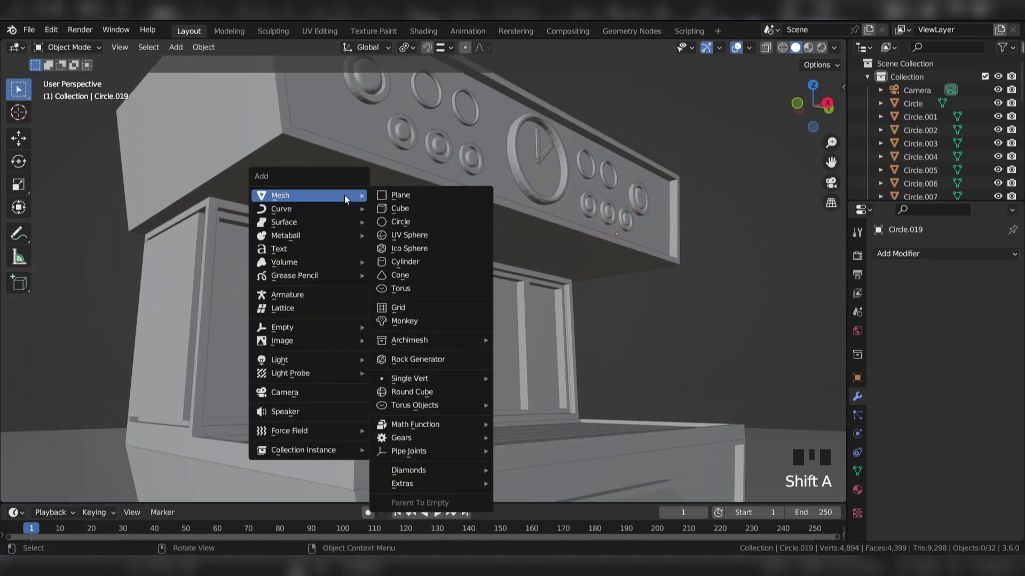
{"action": "left_click", "coordinate": [411, 220]}
{"action": "key", "text": "s"}
{"action": "left_click", "coordinate": [399, 188]}
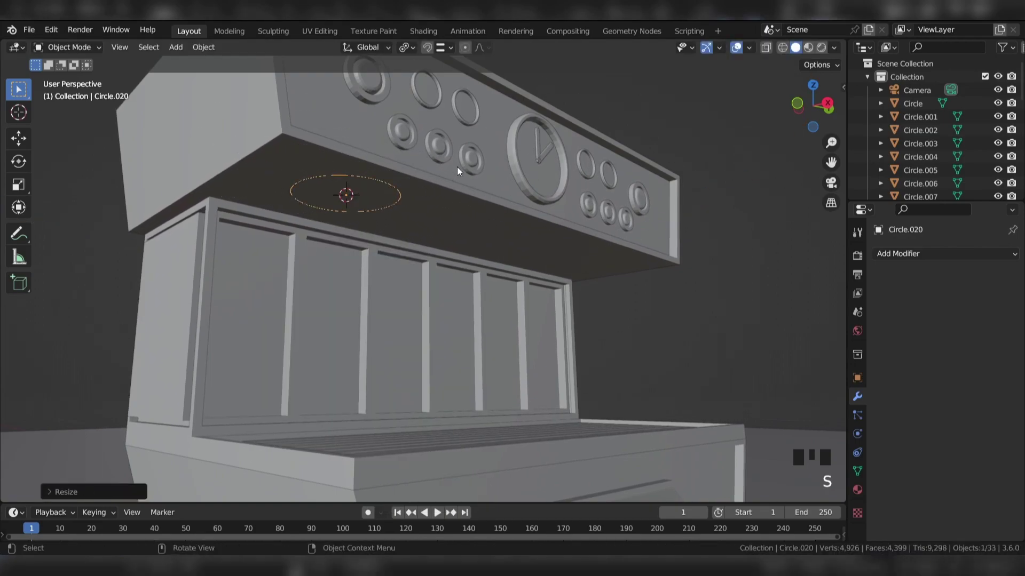
Fill the circle with a face and extrude it about 0.05 m downward into a disc.
{"action": "key", "text": "Tab"}
{"action": "key", "text": "e"}
{"action": "right_click", "coordinate": [480, 169]}
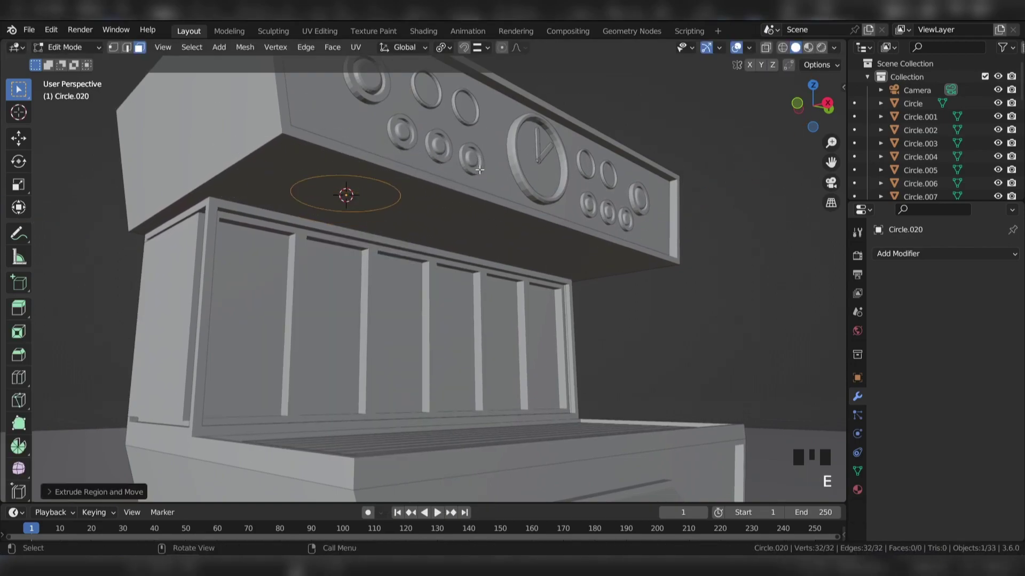
{"action": "key", "text": "f"}
{"action": "key", "text": "e"}
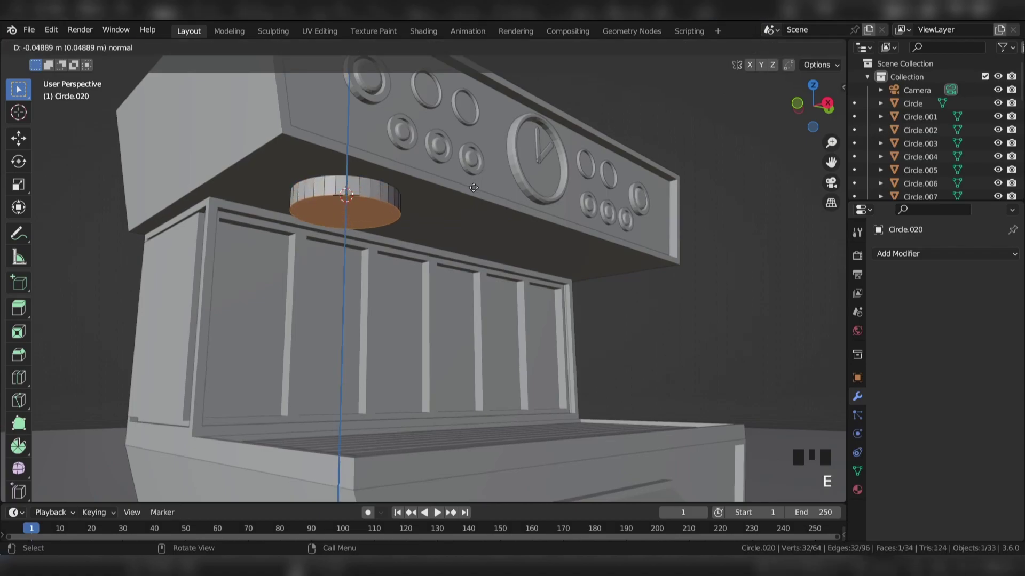
{"action": "left_click", "coordinate": [473, 188]}
Inset the disc's bottom face slightly and extrude it down to form a narrower second tier.
{"action": "key", "text": "KP_3"}
{"action": "middle_click_drag", "start_coordinate": [473, 188], "coordinate": [624, 166], "text": "shift"}
{"action": "scroll", "coordinate": [606, 174], "scroll_direction": "up", "scroll_amount": 4}
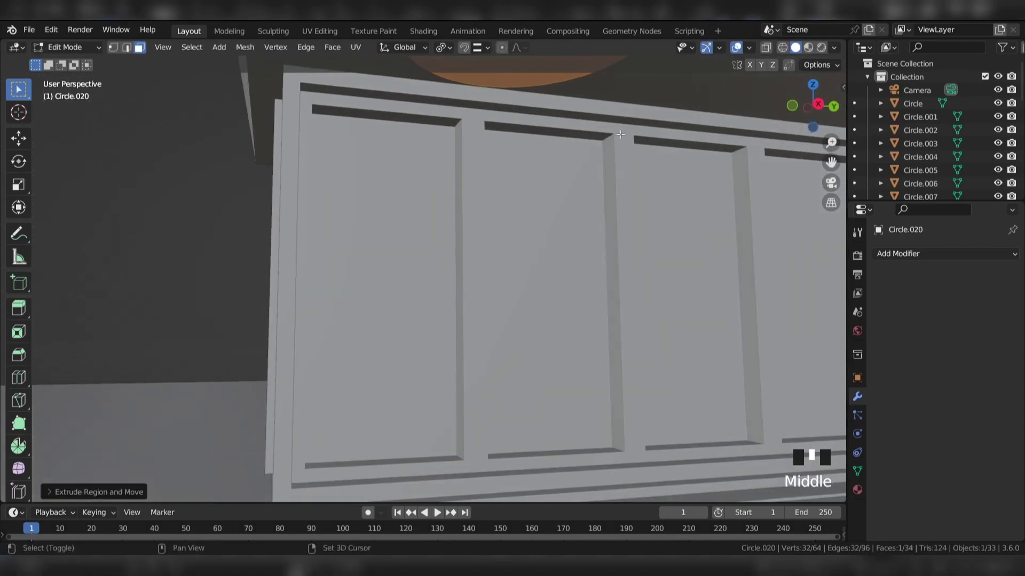
{"action": "scroll", "coordinate": [624, 166], "scroll_direction": "down", "scroll_amount": 2}
{"action": "key", "text": "i"}
{"action": "left_click", "coordinate": [624, 163]}
{"action": "key", "text": "e"}
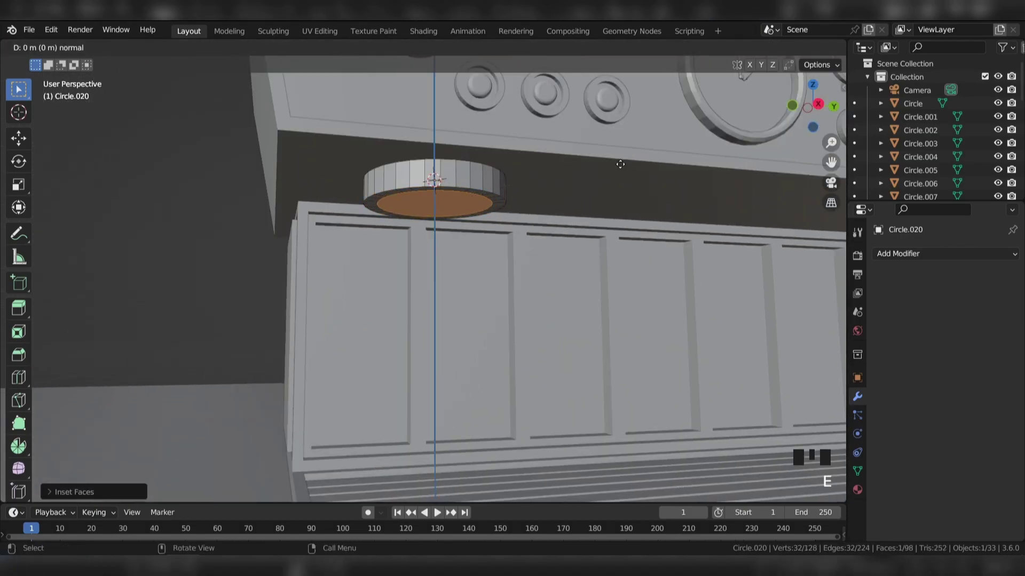
{"action": "left_click", "coordinate": [618, 177]}
Inset the second tier's bottom face and extrude it down into a taller third cylinder.
{"action": "key", "text": "i"}
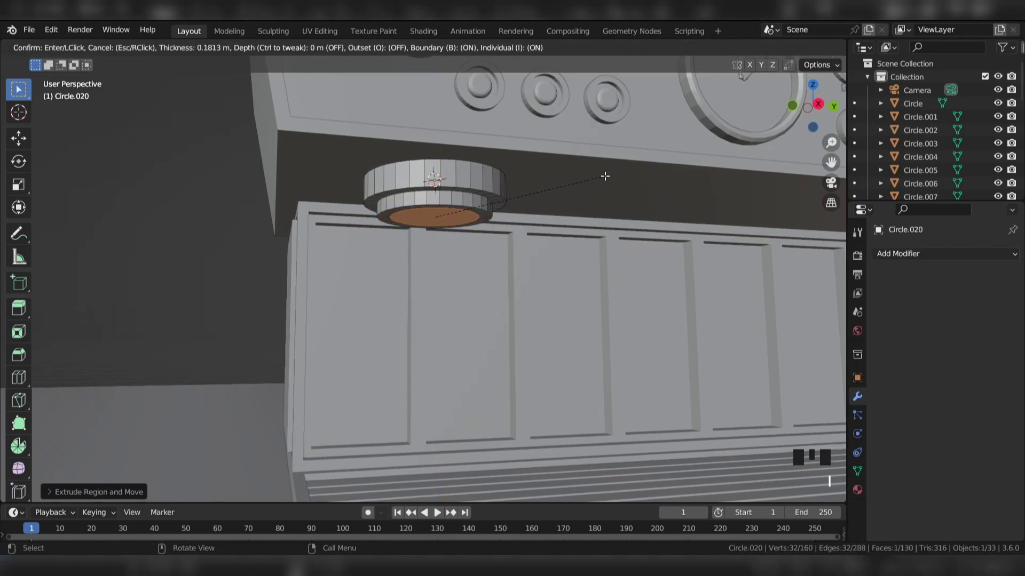
{"action": "left_click", "coordinate": [605, 175]}
{"action": "key", "text": "e"}
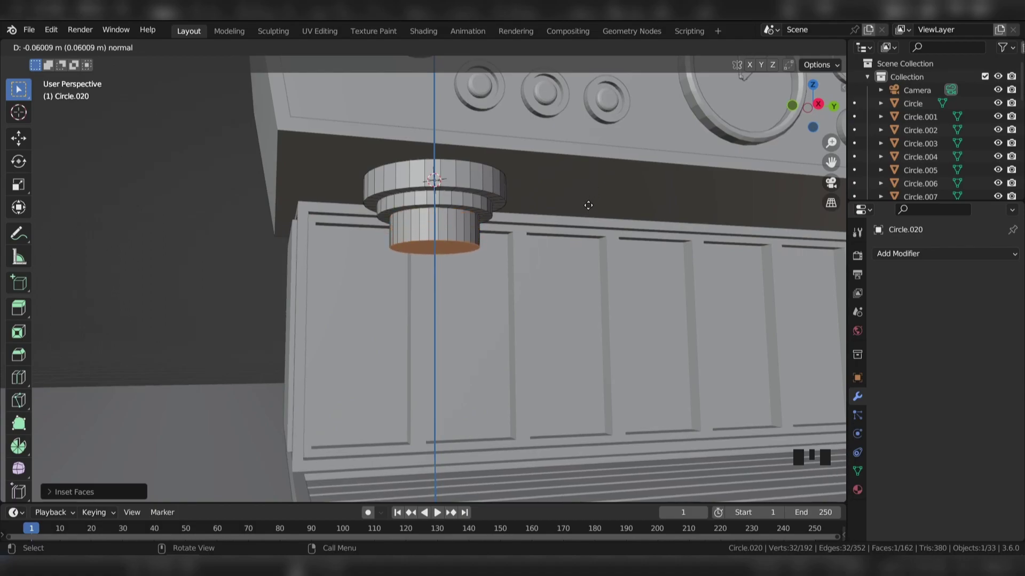
{"action": "left_click", "coordinate": [578, 225]}
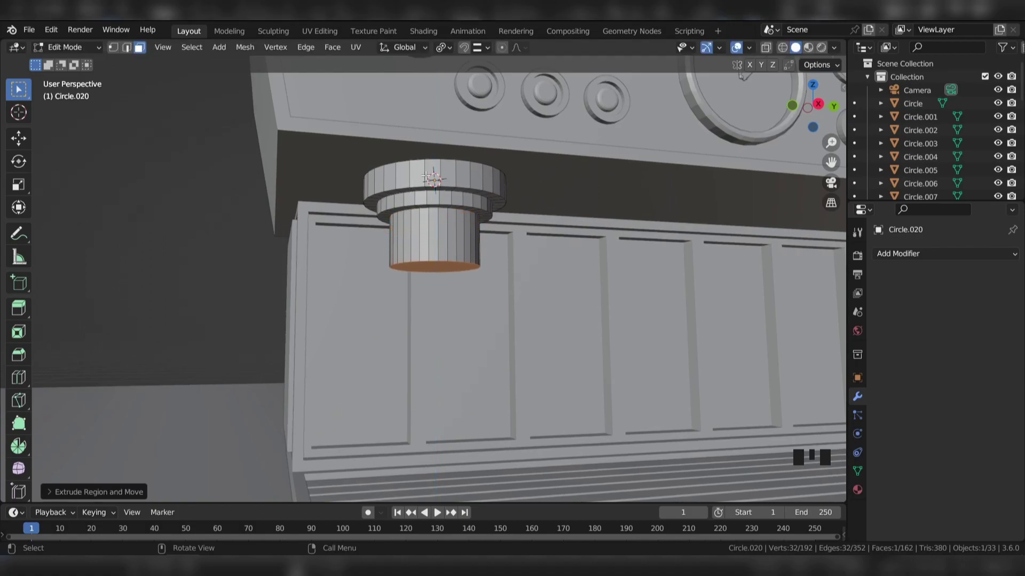
Inset the bottom face of the lowest cylinder and extrude it inward about 0.01 m to leave a thin rim.
{"action": "scroll", "coordinate": [502, 201], "scroll_direction": "up", "scroll_amount": 2}
{"action": "middle_click_drag", "start_coordinate": [503, 202], "coordinate": [610, 158]}
{"action": "key", "text": "i"}
{"action": "left_click", "coordinate": [601, 156]}
{"action": "key", "text": "e"}
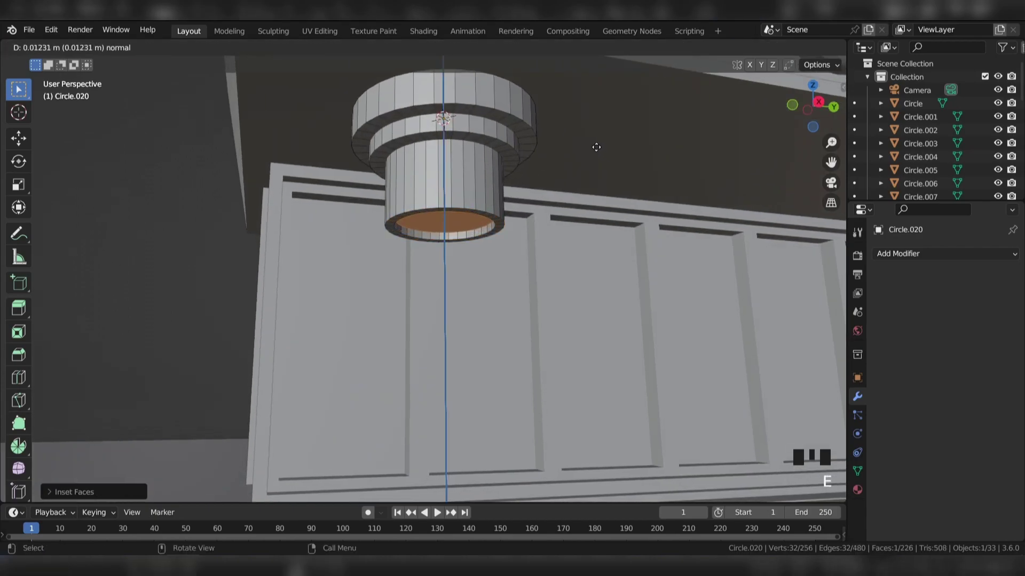
{"action": "left_click", "coordinate": [597, 148]}
Bevel the ring of faces on the cylinder's bottom rim with three segments.
{"action": "scroll", "coordinate": [474, 187], "scroll_direction": "up", "scroll_amount": 2}
{"action": "left_click", "coordinate": [369, 165], "text": "alt"}
{"action": "key", "text": "ctrl+b"}
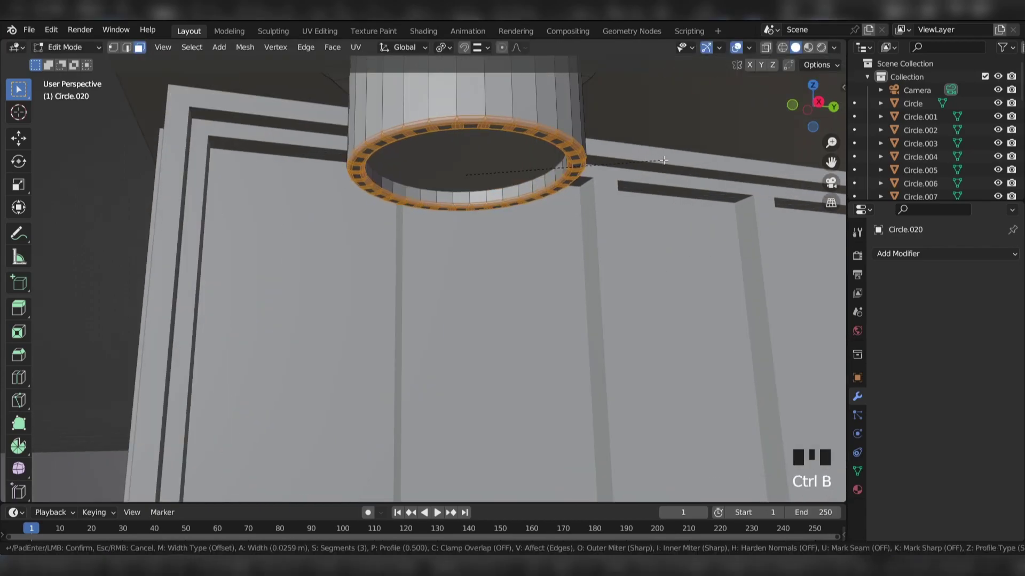
{"action": "left_click", "coordinate": [665, 159]}
Shade the stepped cylinder smooth and save the file.
{"action": "key", "text": "Tab"}
{"action": "middle_click_drag", "start_coordinate": [606, 165], "coordinate": [434, 171]}
{"action": "left_click", "coordinate": [434, 171]}
{"action": "key", "text": "ctrl+a"}
{"action": "left_click", "coordinate": [434, 171]}
{"action": "right_click", "coordinate": [437, 182]}
{"action": "left_click", "coordinate": [436, 183]}
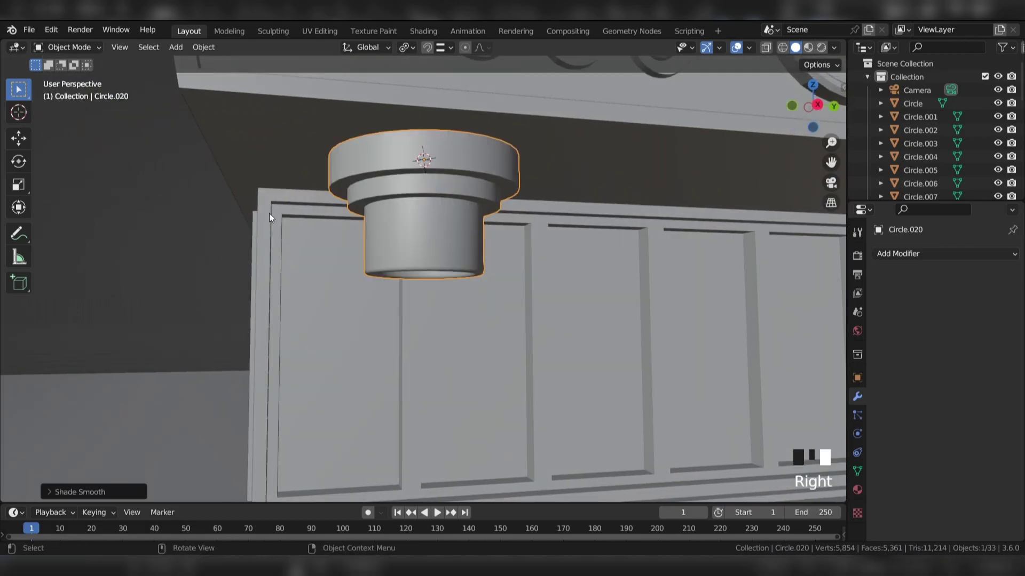
{"action": "key", "text": "ctrl+s"}
Add another circle mesh at the 3D cursor above the stepped cylinder.
{"action": "left_click", "coordinate": [424, 188]}
{"action": "key", "text": "KP_3"}
{"action": "scroll", "coordinate": [462, 222], "scroll_direction": "up", "scroll_amount": 2}
{"action": "middle_click_drag", "start_coordinate": [462, 222], "coordinate": [500, 238]}
{"action": "key", "text": "KP_1"}
{"action": "key", "text": "shift+a"}
{"action": "mouse_move", "coordinate": [498, 237]}
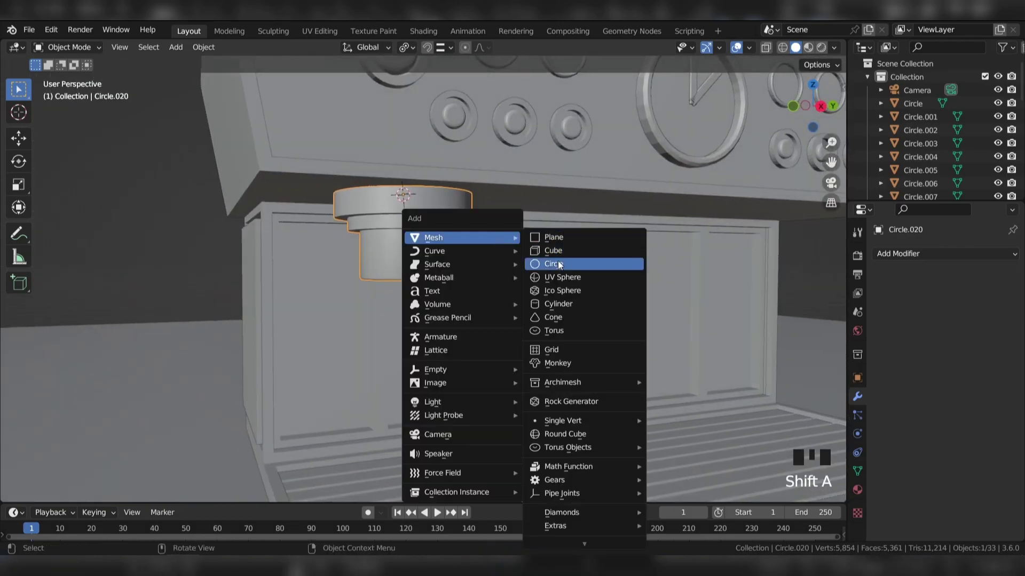
{"action": "left_click", "coordinate": [560, 265]}
Rotate the new circle upright about the X axis and shrink it to a small ring.
{"action": "scroll", "coordinate": [597, 239], "scroll_direction": "down", "scroll_amount": 4}
{"action": "middle_click_drag", "start_coordinate": [597, 239], "coordinate": [603, 280]}
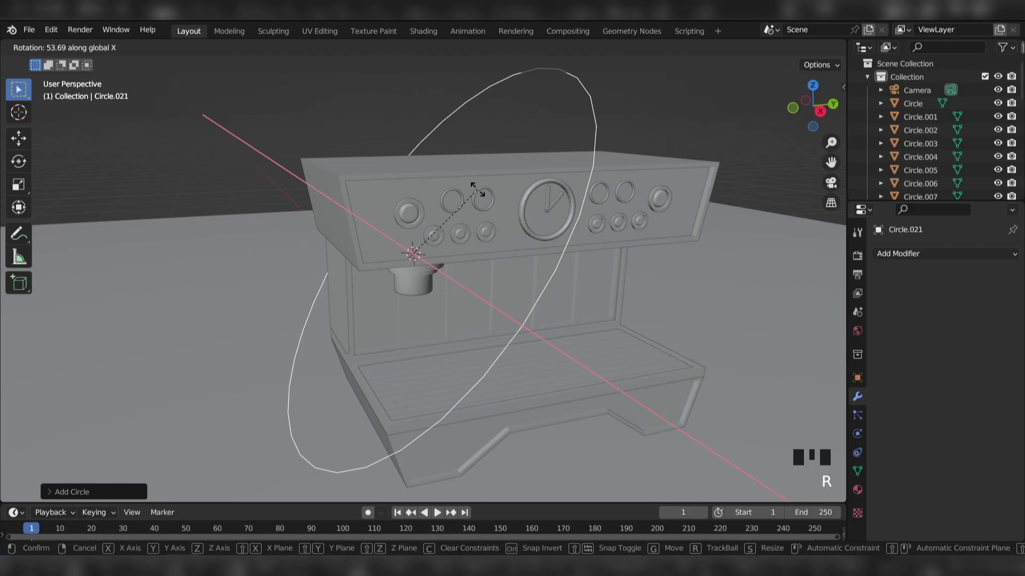
{"action": "key", "text": "Return"}
{"action": "key", "text": "s"}
{"action": "left_click", "coordinate": [442, 240]}
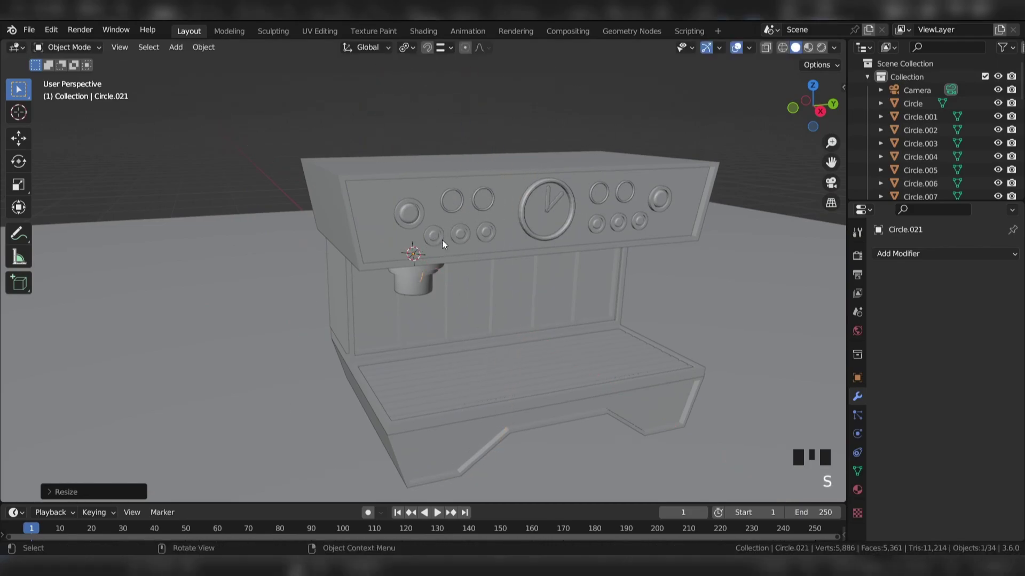
Move the small circle below the stepped cylinder in the front view and scale it down further.
{"action": "key", "text": "KP_3"}
{"action": "key", "text": "KP_1"}
{"action": "scroll", "coordinate": [608, 176], "scroll_direction": "up", "scroll_amount": 4}
{"action": "key", "text": "g"}
{"action": "left_click", "coordinate": [651, 283]}
{"action": "key", "text": "s"}
{"action": "left_click", "coordinate": [565, 309]}
{"action": "key", "text": "KP_3"}
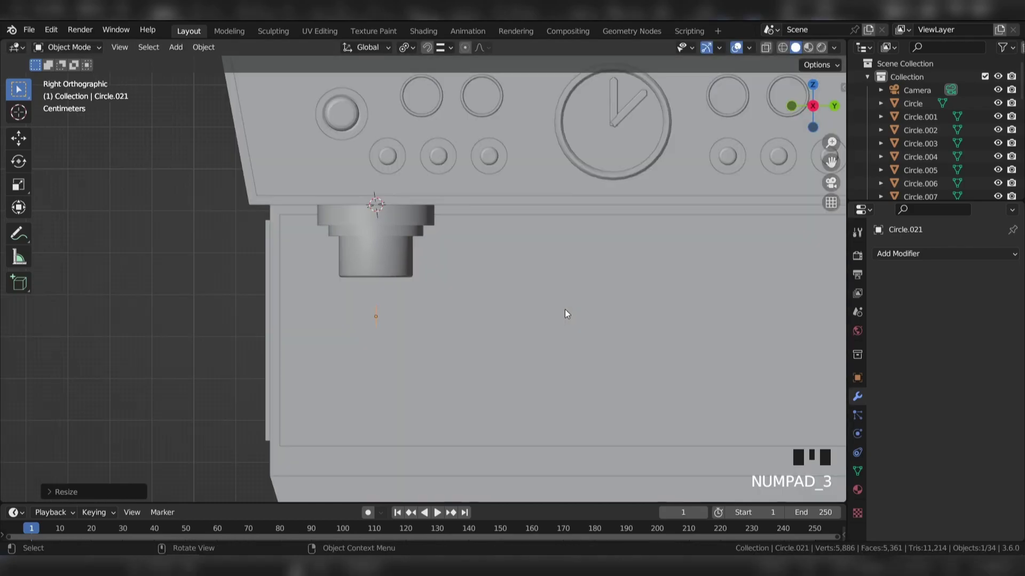
Place the circle beside the lowest cylinder at about its mid-height in the right view and adjust its size.
{"action": "key", "text": "g"}
{"action": "left_click", "coordinate": [537, 252]}
{"action": "key", "text": "s"}
{"action": "left_click", "coordinate": [534, 254]}
{"action": "scroll", "coordinate": [561, 237], "scroll_direction": "up", "scroll_amount": 3}
{"action": "key", "text": "g"}
{"action": "key", "text": "g"}
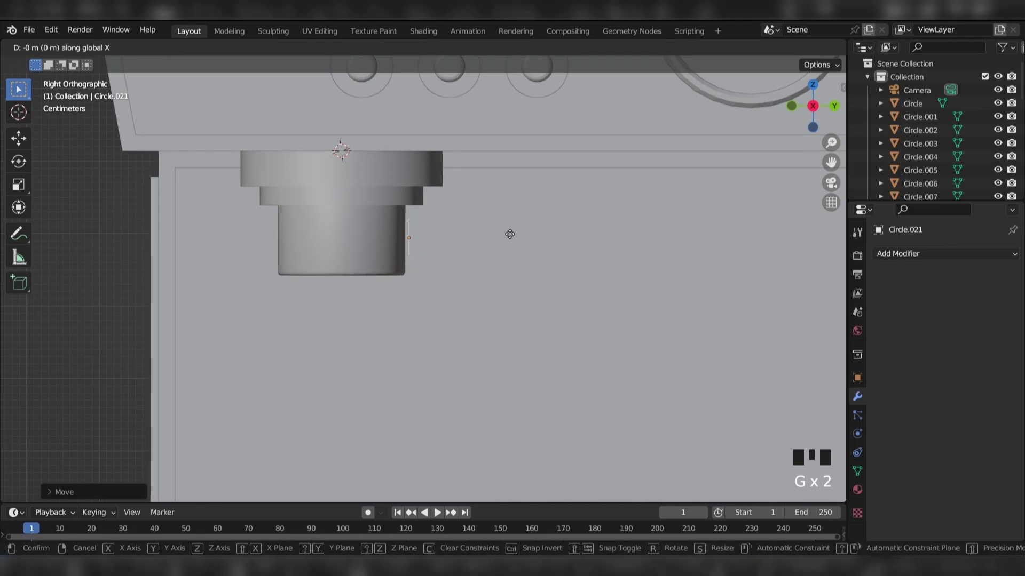
{"action": "key", "text": "s"}
{"action": "left_click", "coordinate": [560, 231]}
Fill the circle with a face and extrude it in widening sections toward the cylinder to start a rounded knob.
{"action": "key", "text": "Tab"}
{"action": "middle_click_drag", "start_coordinate": [560, 230], "coordinate": [647, 236]}
{"action": "key", "text": "1"}
{"action": "key", "text": "KP_3"}
{"action": "scroll", "coordinate": [592, 229], "scroll_direction": "up", "scroll_amount": 5}
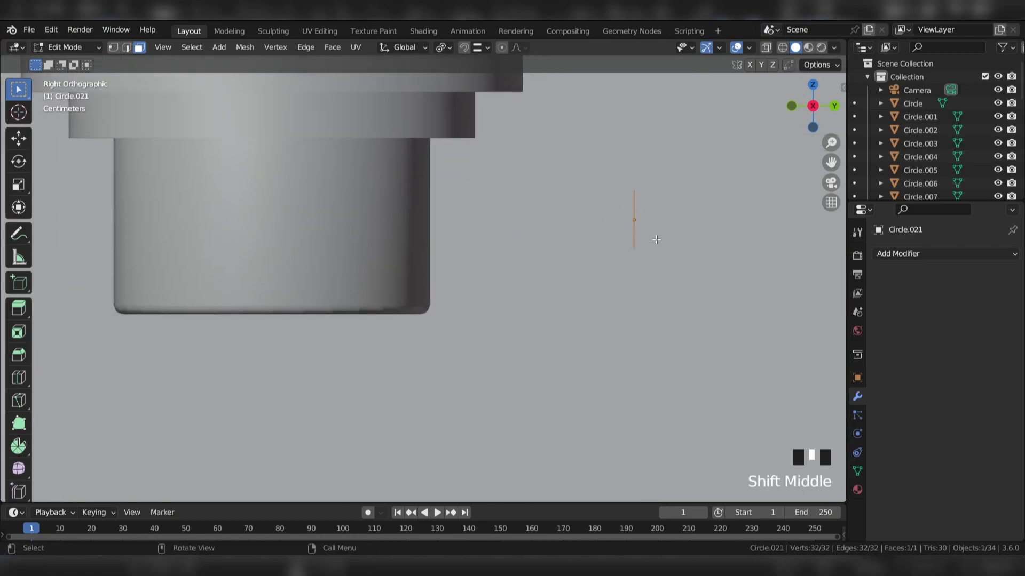
{"action": "key", "text": "e"}
{"action": "left_click", "coordinate": [647, 236]}
{"action": "key", "text": "s"}
{"action": "left_click", "coordinate": [651, 225]}
{"action": "key", "text": "e"}
{"action": "left_click", "coordinate": [651, 222]}
{"action": "key", "text": "s"}
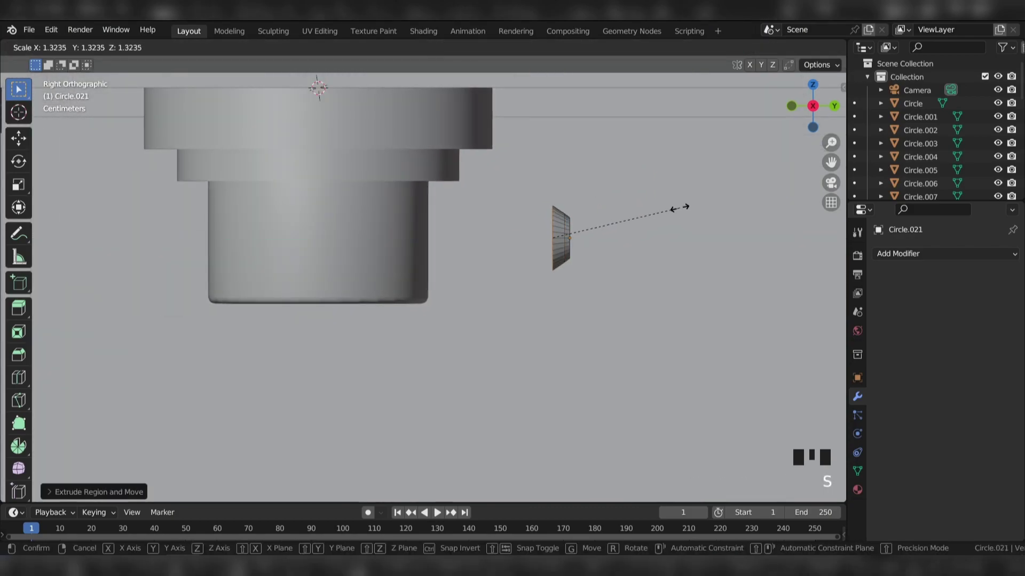
{"action": "left_click", "coordinate": [672, 208]}
Extrude the knob further and taper its inner side down to a narrow neck.
{"action": "key", "text": "e"}
{"action": "left_click", "coordinate": [666, 208]}
{"action": "key", "text": "e"}
{"action": "left_click", "coordinate": [653, 208]}
{"action": "key", "text": "s"}
{"action": "left_click", "coordinate": [638, 220]}
{"action": "key", "text": "e"}
{"action": "left_click", "coordinate": [619, 224]}
{"action": "key", "text": "s"}
{"action": "left_click", "coordinate": [587, 235]}
Extrude the neck toward the cylinder as a slightly thicker shaft section, narrowing it again at the inner end.
{"action": "key", "text": "e"}
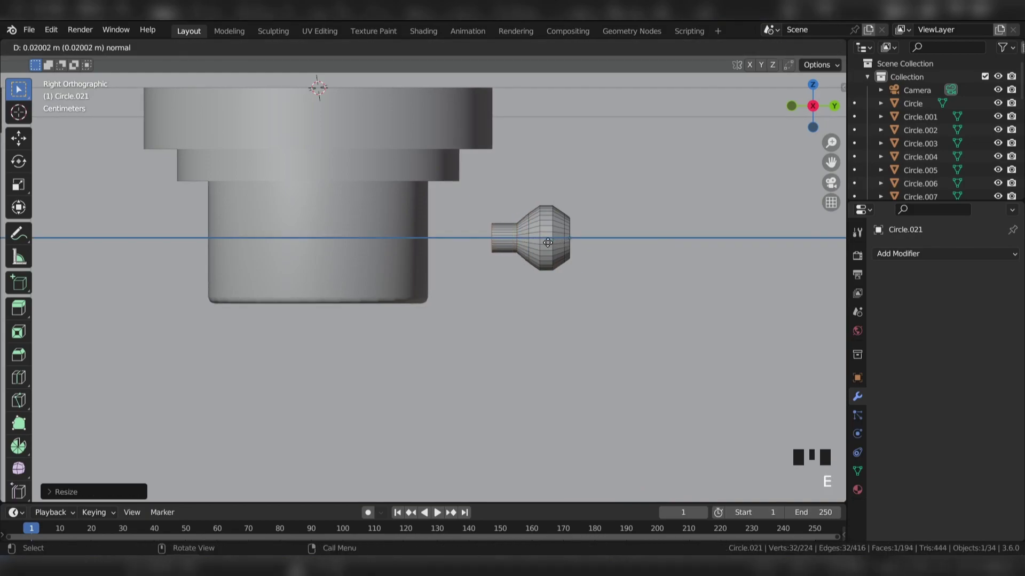
{"action": "left_click", "coordinate": [553, 239]}
{"action": "key", "text": "e"}
{"action": "key", "text": "ctrl+z"}
{"action": "key", "text": "s"}
{"action": "left_click", "coordinate": [574, 201]}
{"action": "key", "text": "e"}
{"action": "left_click", "coordinate": [530, 199]}
{"action": "key", "text": "s"}
{"action": "left_click", "coordinate": [504, 208]}
Extrude the narrow shaft through the cylinder and a short way out of its opposite side.
{"action": "scroll", "coordinate": [504, 208], "scroll_direction": "down", "scroll_amount": 4}
{"action": "middle_click_drag", "start_coordinate": [504, 207], "coordinate": [582, 204], "text": "shift"}
{"action": "key", "text": "e"}
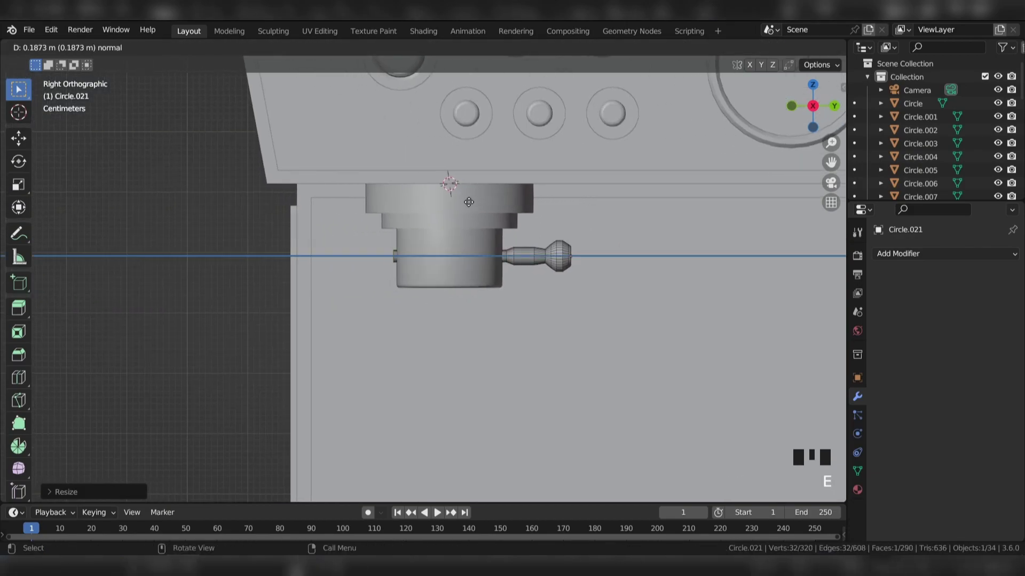
{"action": "left_click", "coordinate": [459, 201]}
{"action": "key", "text": "e"}
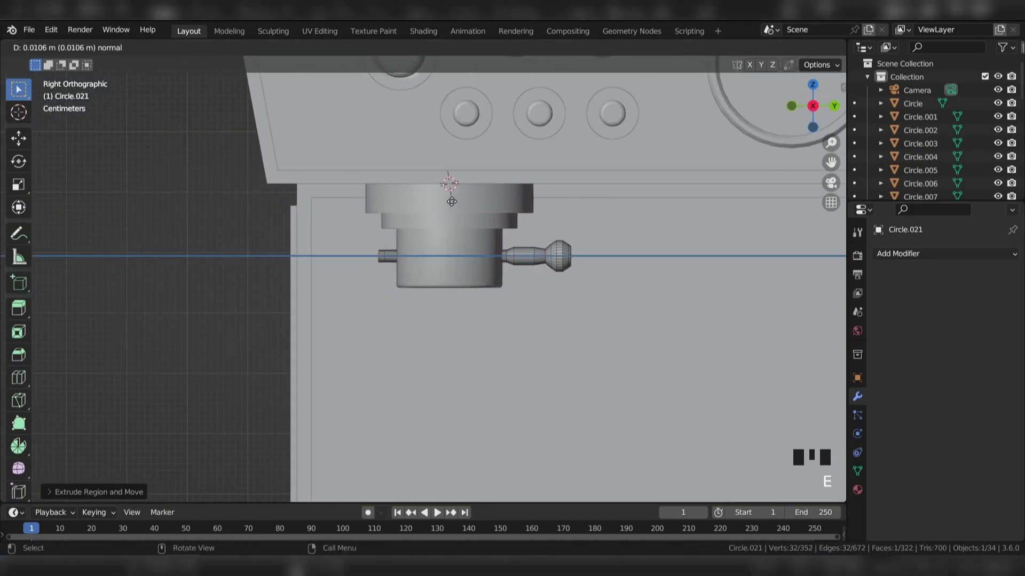
{"action": "left_click", "coordinate": [453, 200]}
Flare the protruding shaft end and extrude it outward into the start of a thicker, gradually widening grip.
{"action": "key", "text": "s"}
{"action": "left_click", "coordinate": [494, 170]}
{"action": "key", "text": "e"}
{"action": "left_click", "coordinate": [483, 160]}
{"action": "key", "text": "s"}
{"action": "left_click", "coordinate": [520, 151]}
{"action": "key", "text": "e"}
{"action": "left_click", "coordinate": [475, 156]}
{"action": "key", "text": "s"}
{"action": "left_click", "coordinate": [504, 146]}
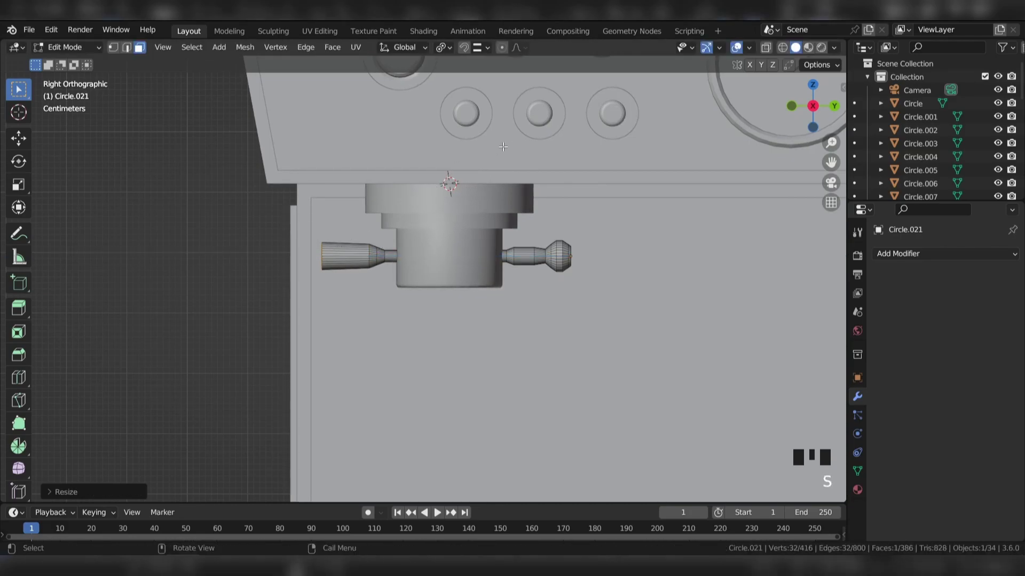
Undo the last change to the grip and extrude its end farther out beyond the machine's column.
{"action": "key", "text": "ctrl+z"}
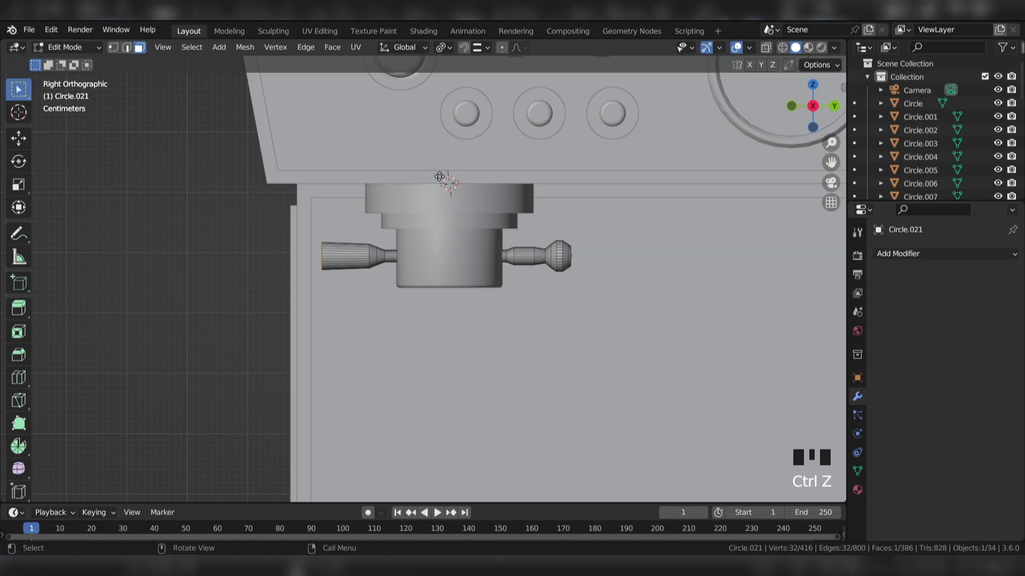
{"action": "key", "text": "e"}
{"action": "left_click", "coordinate": [404, 179]}
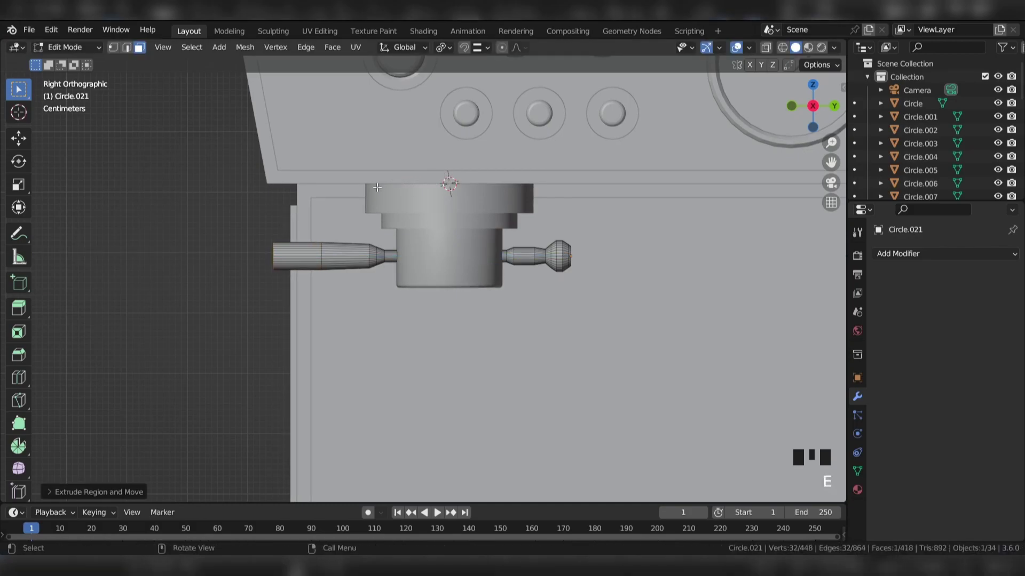
Extrude the grip's outer end in two successive sections and narrow them into a taper.
{"action": "middle_click_drag", "start_coordinate": [404, 179], "coordinate": [538, 190], "text": "shift"}
{"action": "scroll", "coordinate": [537, 190], "scroll_direction": "up", "scroll_amount": 3}
{"action": "key", "text": "e"}
{"action": "key", "text": "s"}
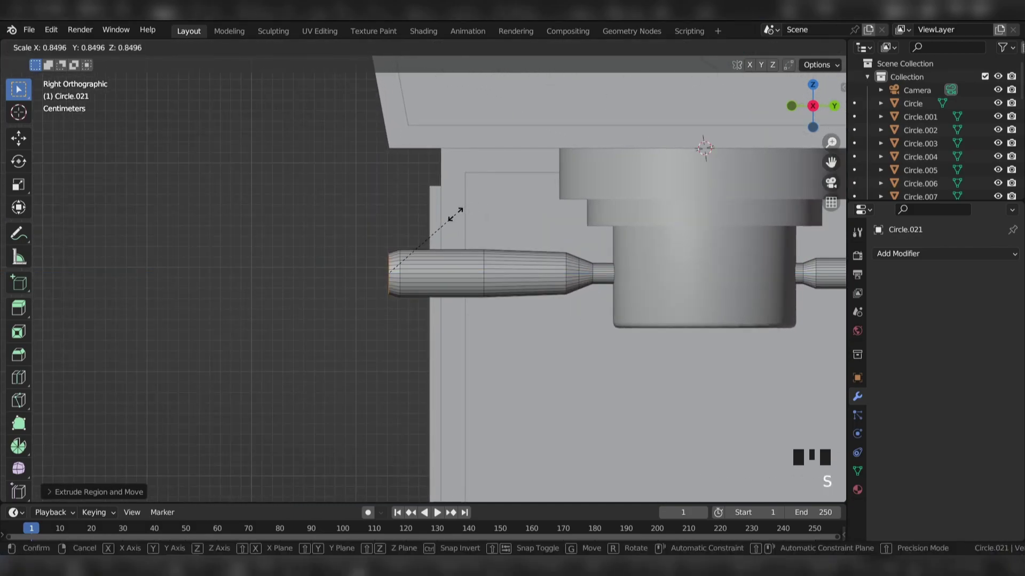
{"action": "left_click", "coordinate": [454, 214]}
{"action": "key", "text": "e"}
{"action": "key", "text": "s"}
{"action": "left_click", "coordinate": [386, 225]}
Extrude a short widened collar from the grip's tapered end.
{"action": "key", "text": "e"}
{"action": "left_click", "coordinate": [373, 231]}
{"action": "key", "text": "s"}
{"action": "left_click", "coordinate": [382, 224]}
{"action": "key", "text": "e"}
{"action": "left_click", "coordinate": [379, 224]}
{"action": "key", "text": "s"}
{"action": "left_click", "coordinate": [366, 228]}
{"action": "key", "text": "e"}
{"action": "key", "text": "e"}
{"action": "left_click", "coordinate": [353, 230]}
{"action": "key", "text": "ctrl+z"}
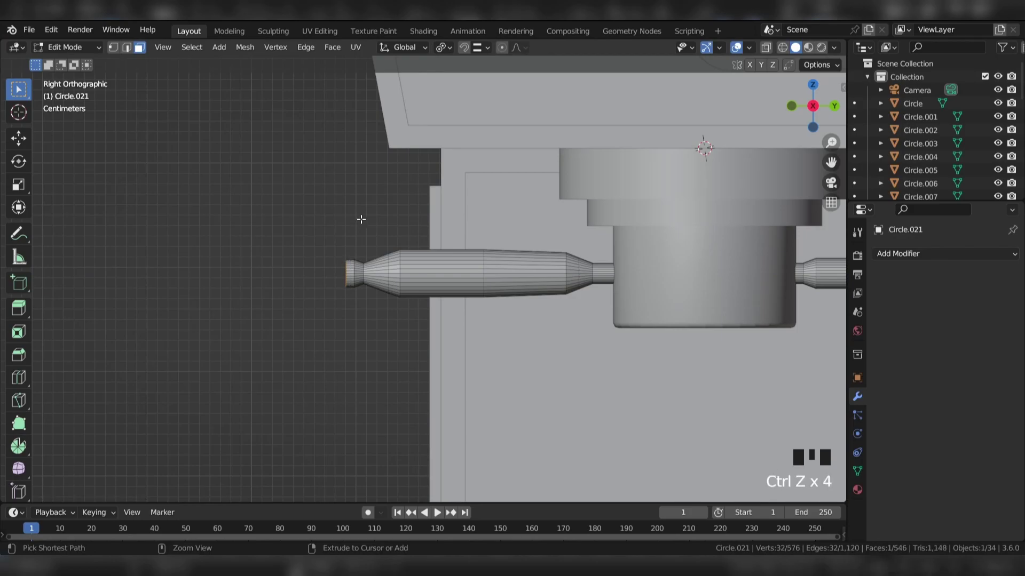
Extrude the collar's outer face and shrink it to close the grip with a blunt tip.
{"action": "key", "text": "e"}
{"action": "left_click", "coordinate": [373, 219]}
{"action": "key", "text": "s"}
{"action": "left_click", "coordinate": [328, 243]}
Separate the blunt tip at the grip's outer end into its own object.
{"action": "middle_click_drag", "start_coordinate": [328, 242], "coordinate": [390, 225]}
{"action": "scroll", "coordinate": [363, 220], "scroll_direction": "down", "scroll_amount": 3}
{"action": "key", "text": "Tab"}
{"action": "key", "text": "KP_3"}
{"action": "key", "text": "Tab"}
{"action": "scroll", "coordinate": [376, 217], "scroll_direction": "up", "scroll_amount": 3}
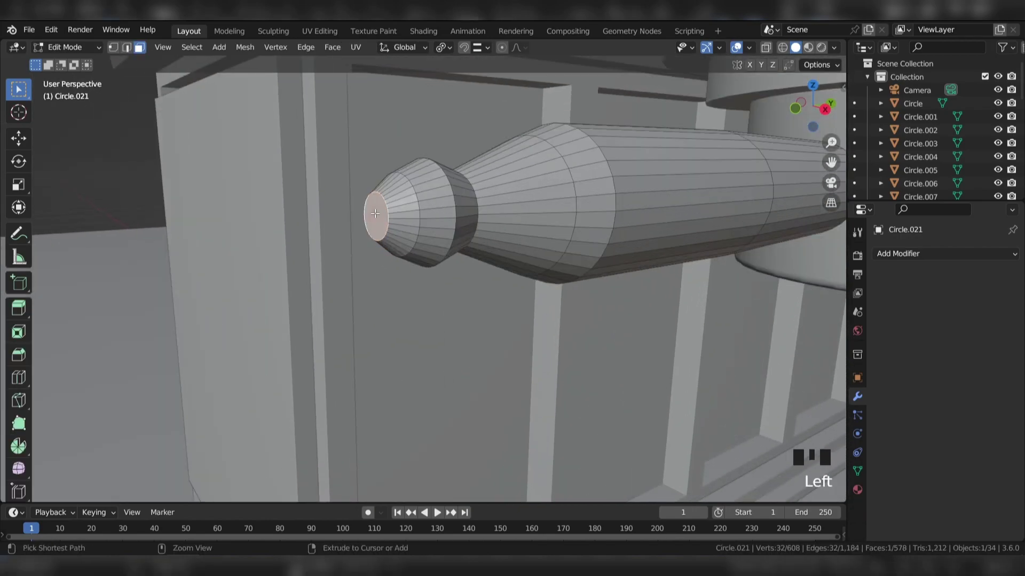
{"action": "key", "text": "ctrl+KP_Add"}
{"action": "key", "text": "ctrl+KP_Add"}
{"action": "key", "text": "ctrl+KP_Add"}
{"action": "key", "text": "p"}
{"action": "left_click", "coordinate": [495, 191]}
{"action": "key", "text": "Tab"}
Separate the grip's main body, between the tip and the thin rod, into its own object.
{"action": "scroll", "coordinate": [494, 191], "scroll_direction": "down", "scroll_amount": 3}
{"action": "middle_click_drag", "start_coordinate": [495, 191], "coordinate": [333, 225], "text": "shift"}
{"action": "key", "text": "Tab"}
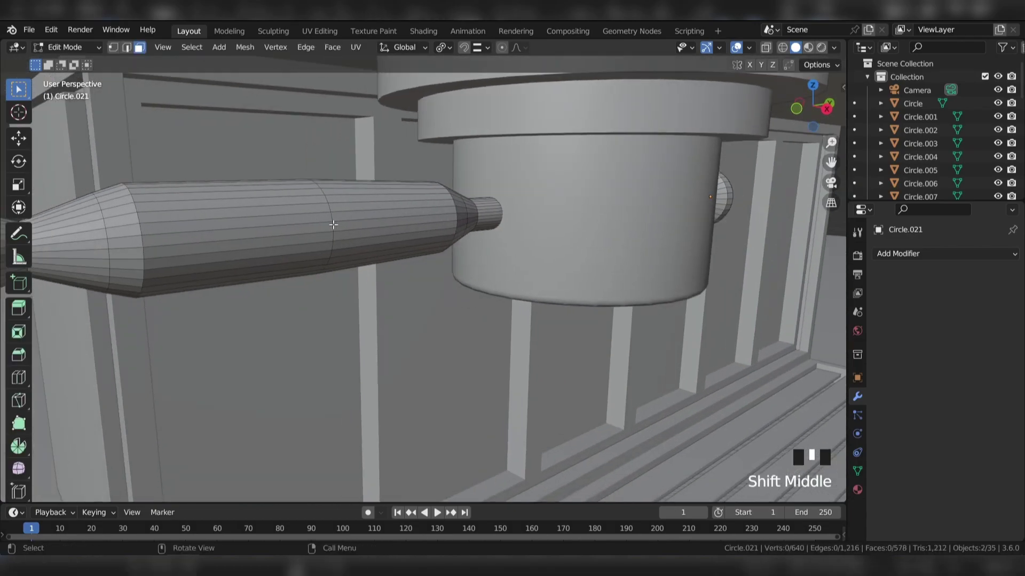
{"action": "left_click", "coordinate": [306, 224], "text": "alt"}
{"action": "scroll", "coordinate": [315, 220], "scroll_direction": "down", "scroll_amount": 2}
{"action": "key", "text": "ctrl+KP_Add"}
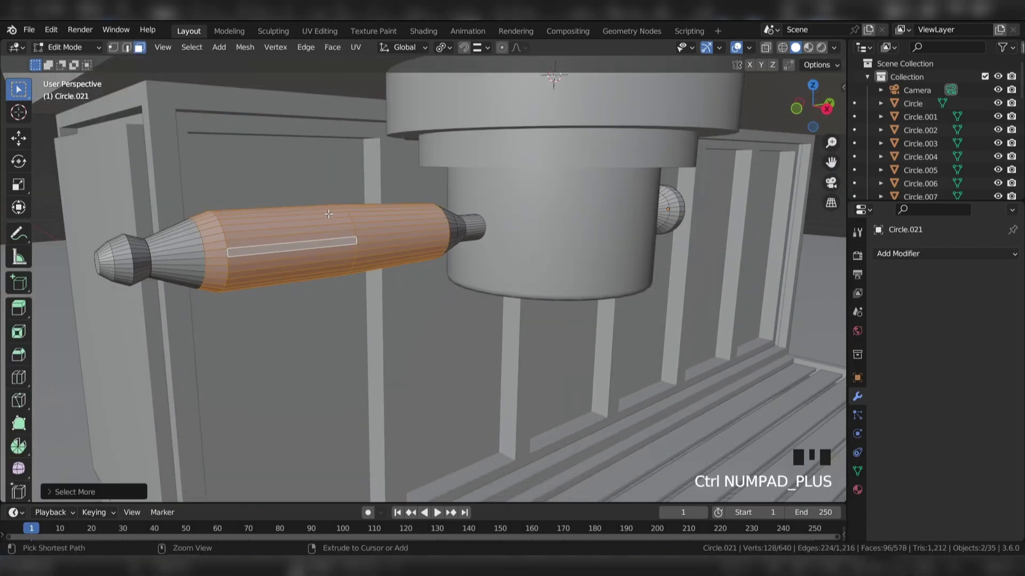
{"action": "key", "text": "ctrl+KP_Add"}
{"action": "middle_click_drag", "start_coordinate": [436, 203], "coordinate": [408, 210]}
{"action": "key", "text": "p"}
{"action": "left_click", "coordinate": [409, 210]}
{"action": "key", "text": "Tab"}
{"action": "left_click", "coordinate": [331, 255]}
{"action": "key", "text": "g"}
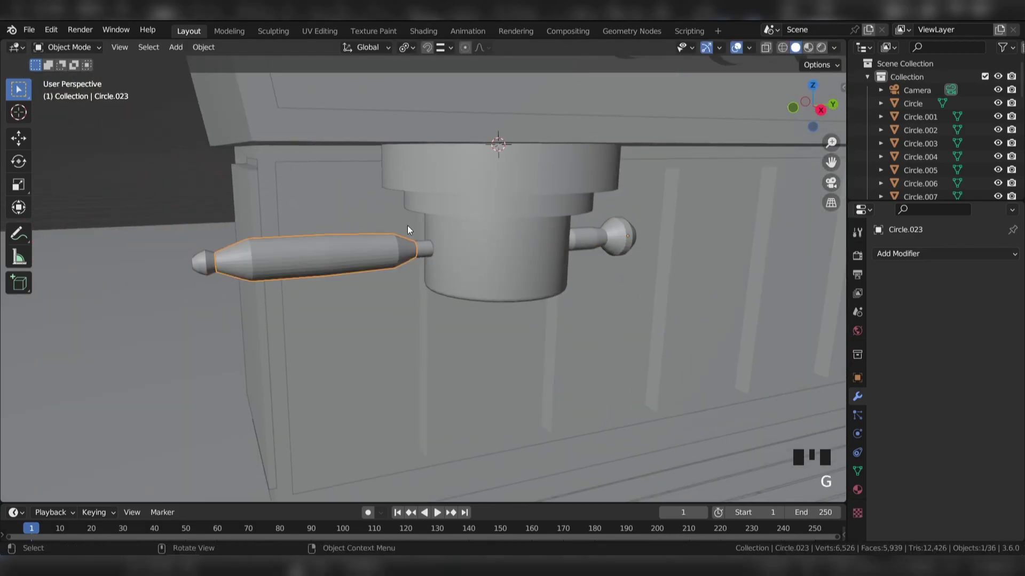
Separate the round knob on the opposite end of the handle rod into its own object.
{"action": "middle_click_drag", "start_coordinate": [642, 231], "coordinate": [487, 244]}
{"action": "scroll", "coordinate": [487, 245], "scroll_direction": "up", "scroll_amount": 3}
{"action": "key", "text": "Tab"}
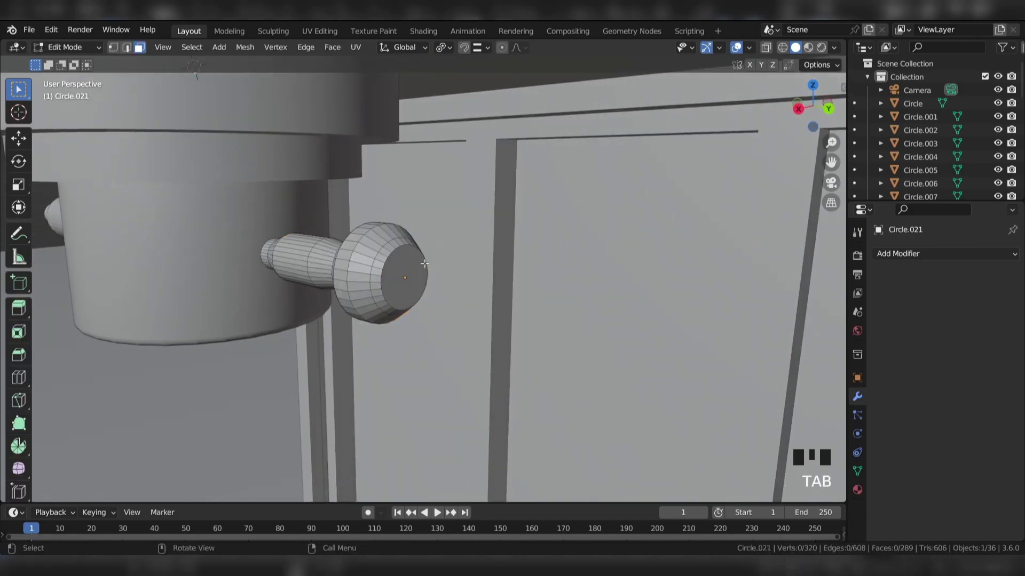
{"action": "key", "text": "ctrl+KP_Add"}
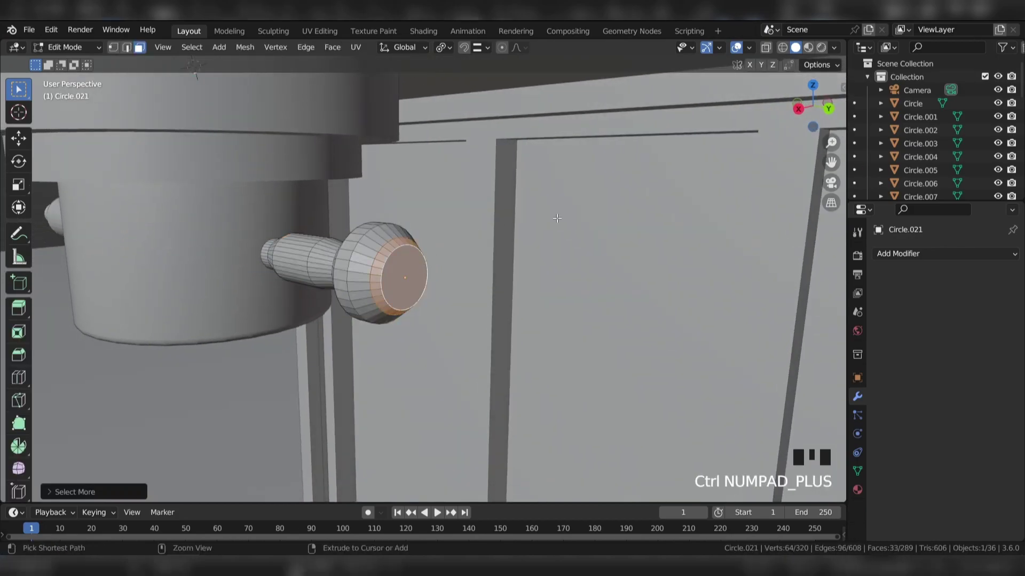
{"action": "middle_click_drag", "start_coordinate": [557, 218], "coordinate": [453, 259]}
{"action": "key", "text": "ctrl+KP_Add"}
{"action": "key", "text": "ctrl+KP_Add"}
{"action": "key", "text": "p"}
{"action": "left_click", "coordinate": [581, 222]}
{"action": "key", "text": "Tab"}
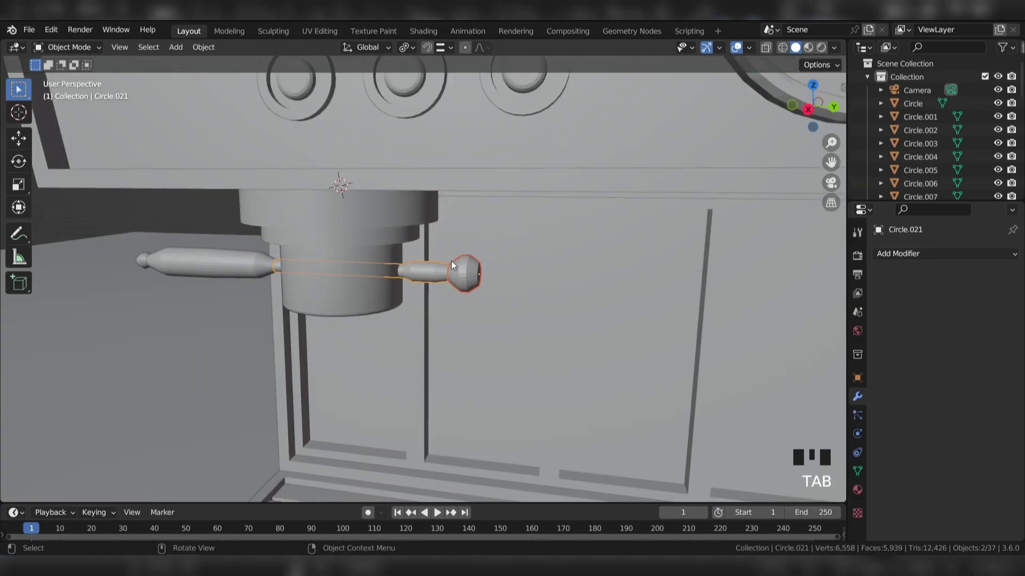
Parent the separated handle pieces together and link them to the brewing group's body.
{"action": "left_click", "coordinate": [141, 259], "text": "shift"}
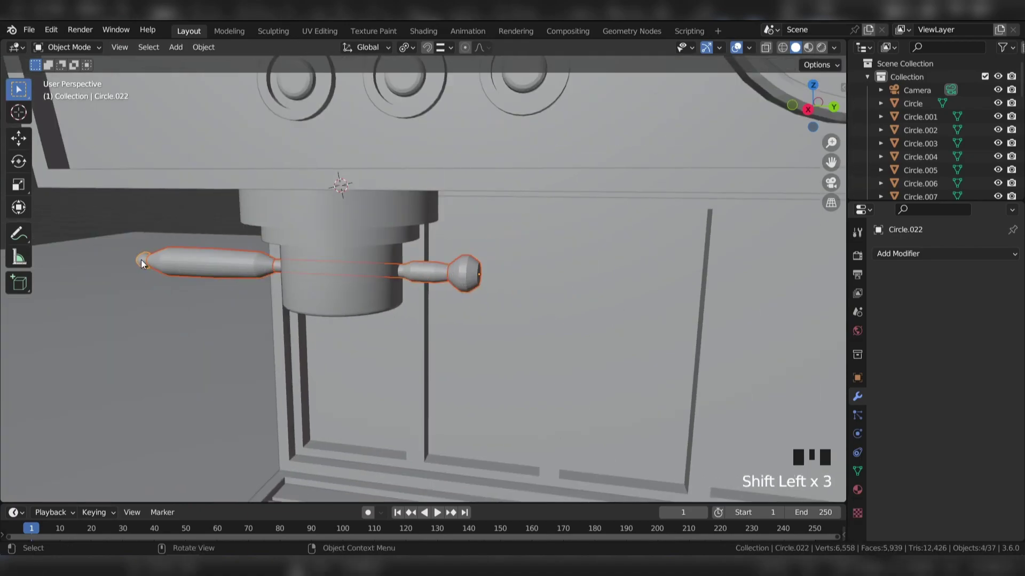
{"action": "key", "text": "ctrl+p"}
{"action": "left_click", "coordinate": [146, 259]}
{"action": "key", "text": "ctrl+p"}
{"action": "left_click", "coordinate": [331, 223]}
{"action": "middle_click_drag", "start_coordinate": [338, 227], "coordinate": [395, 235]}
{"action": "left_click", "coordinate": [405, 245]}
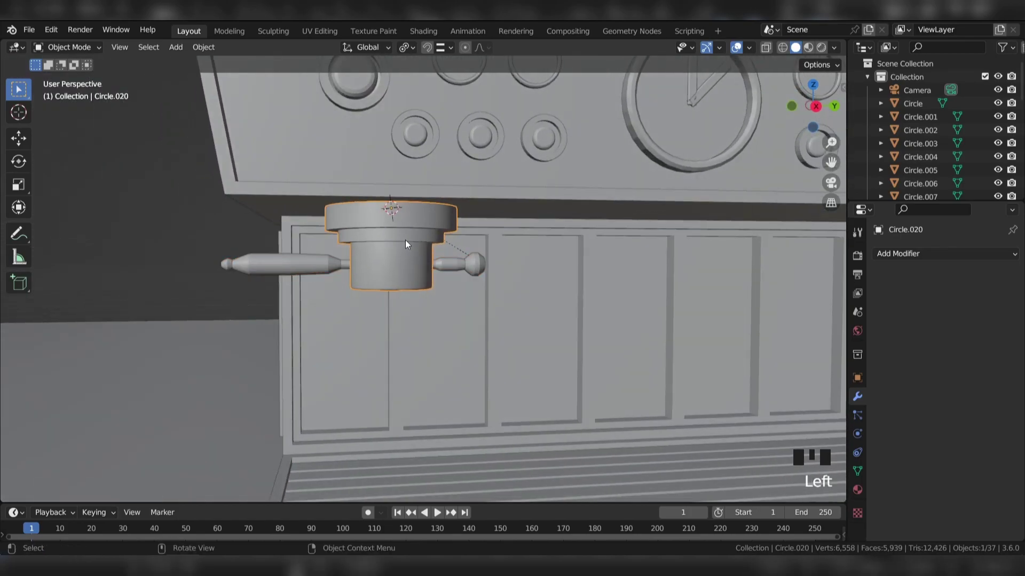
Select the whole brewing group with its handle and shift it about 0.04 m along Y in the right view.
{"action": "left_click", "coordinate": [170, 350]}
{"action": "scroll", "coordinate": [164, 206], "scroll_direction": "down", "scroll_amount": 3}
{"action": "middle_click_drag", "start_coordinate": [164, 206], "coordinate": [212, 260]}
{"action": "left_click", "coordinate": [211, 259]}
{"action": "middle_click_drag", "start_coordinate": [405, 257], "coordinate": [440, 217]}
{"action": "scroll", "coordinate": [450, 223], "scroll_direction": "down", "scroll_amount": 3}
{"action": "key", "text": "KP_3"}
{"action": "key", "text": "g"}
{"action": "key", "text": "y"}
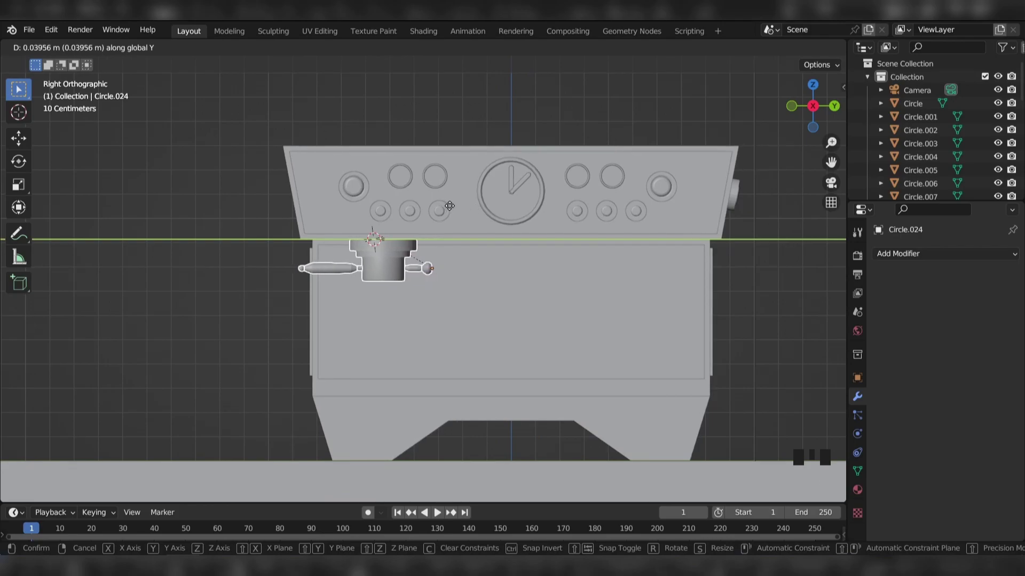
{"action": "left_click", "coordinate": [450, 206]}
Duplicate the brewing group along Y to the other side of the machine.
{"action": "key", "text": "shift+d"}
{"action": "key", "text": "y"}
{"action": "left_click", "coordinate": [576, 152]}
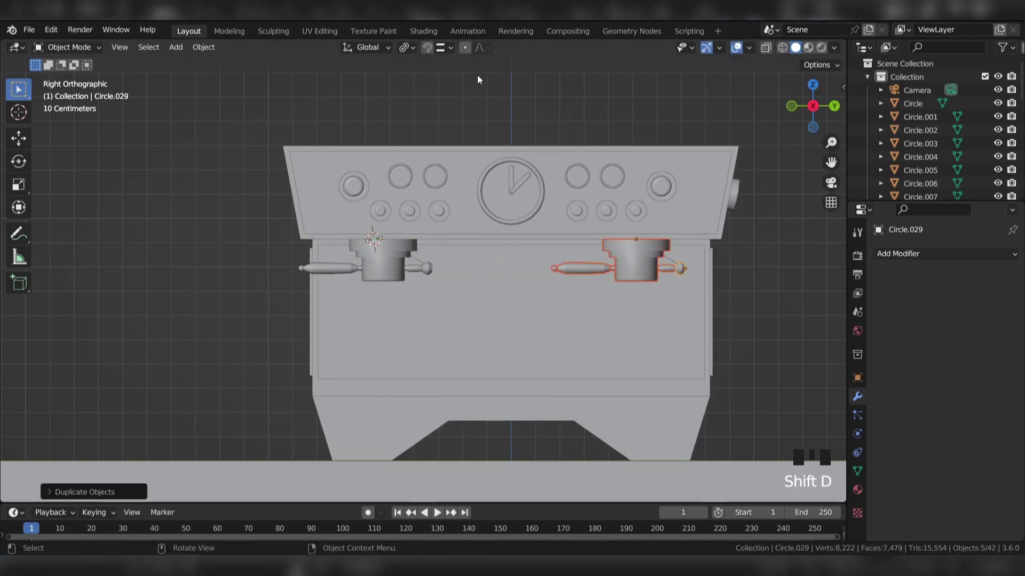
Change the transform pivot point and rotate the duplicated group about Z so its grip points outward.
{"action": "left_click", "coordinate": [407, 48]}
{"action": "left_click", "coordinate": [440, 106]}
{"action": "middle_click_drag", "start_coordinate": [441, 105], "coordinate": [580, 228]}
{"action": "key", "text": "r"}
{"action": "key", "text": "z"}
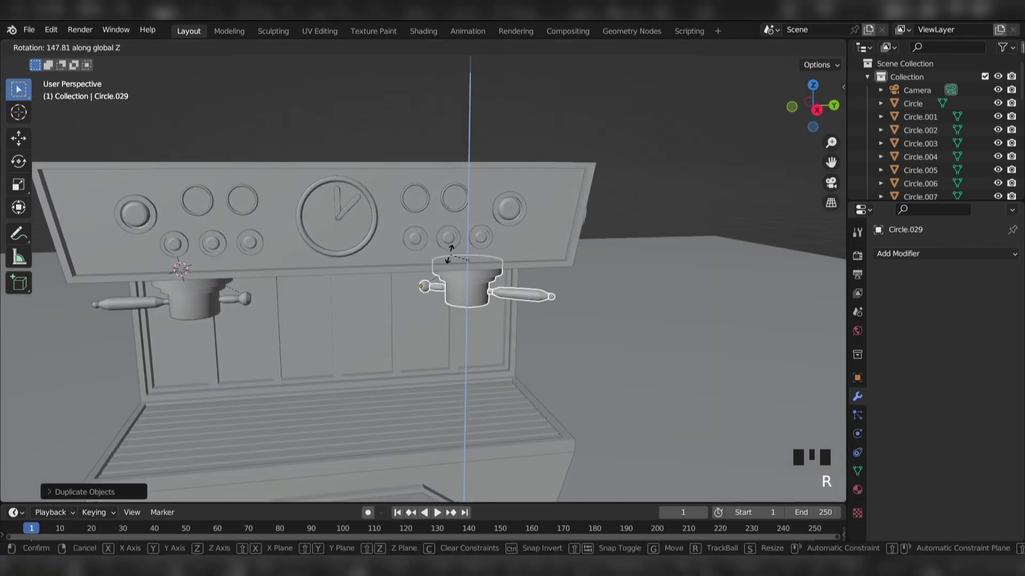
{"action": "left_click", "coordinate": [452, 249]}
Fine-tune the duplicated group's rotation about Z and save the file.
{"action": "scroll", "coordinate": [640, 159], "scroll_direction": "down", "scroll_amount": 3}
{"action": "middle_click_drag", "start_coordinate": [640, 158], "coordinate": [544, 198]}
{"action": "key", "text": "r"}
{"action": "key", "text": "z"}
{"action": "left_click", "coordinate": [452, 152]}
{"action": "key", "text": "r"}
{"action": "key", "text": "z"}
{"action": "left_click", "coordinate": [562, 165]}
{"action": "key", "text": "ctrl+s"}
Add a circle on the head's underside between the two brewing groups, scale it down and fill it.
{"action": "scroll", "coordinate": [457, 232], "scroll_direction": "up", "scroll_amount": 3}
{"action": "middle_click_drag", "start_coordinate": [457, 232], "coordinate": [423, 220]}
{"action": "scroll", "coordinate": [424, 220], "scroll_direction": "up", "scroll_amount": 2}
{"action": "right_click", "coordinate": [403, 288], "text": "shift"}
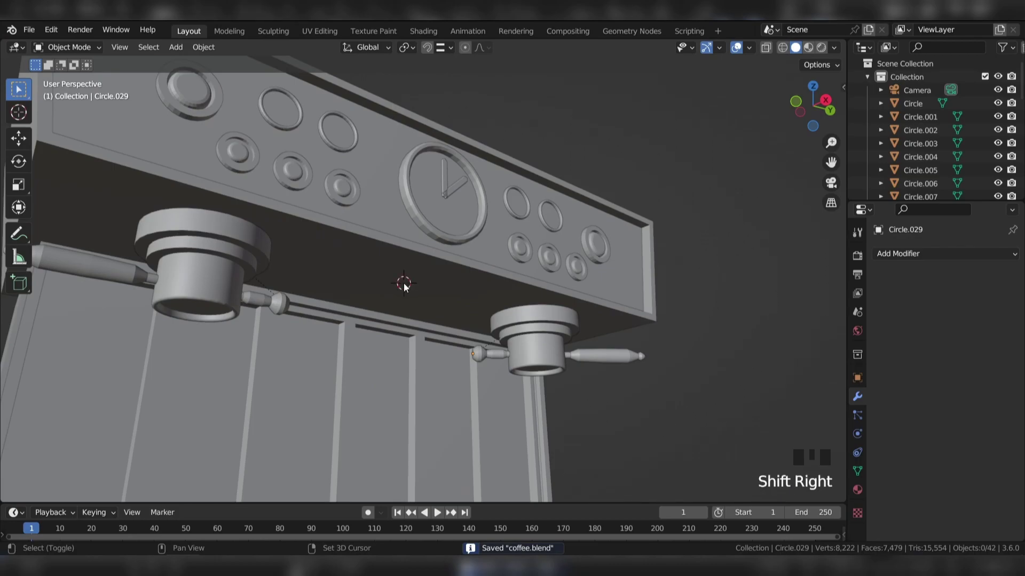
{"action": "key", "text": "shift+a"}
{"action": "mouse_move", "coordinate": [404, 283]}
{"action": "left_click", "coordinate": [449, 309]}
{"action": "key", "text": "s"}
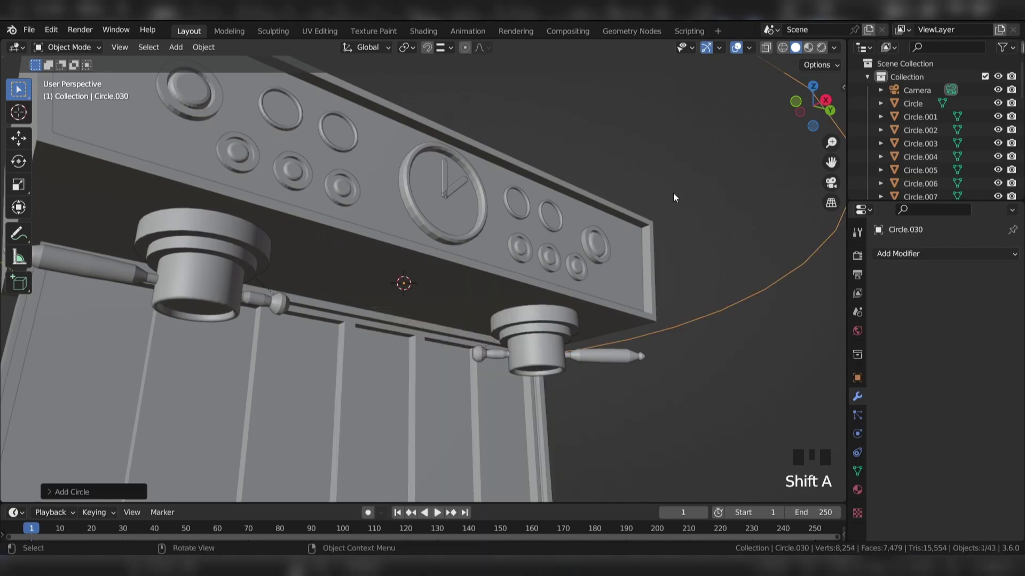
{"action": "left_click", "coordinate": [463, 251]}
{"action": "key", "text": "Tab"}
{"action": "key", "text": "1"}
{"action": "key", "text": "f"}
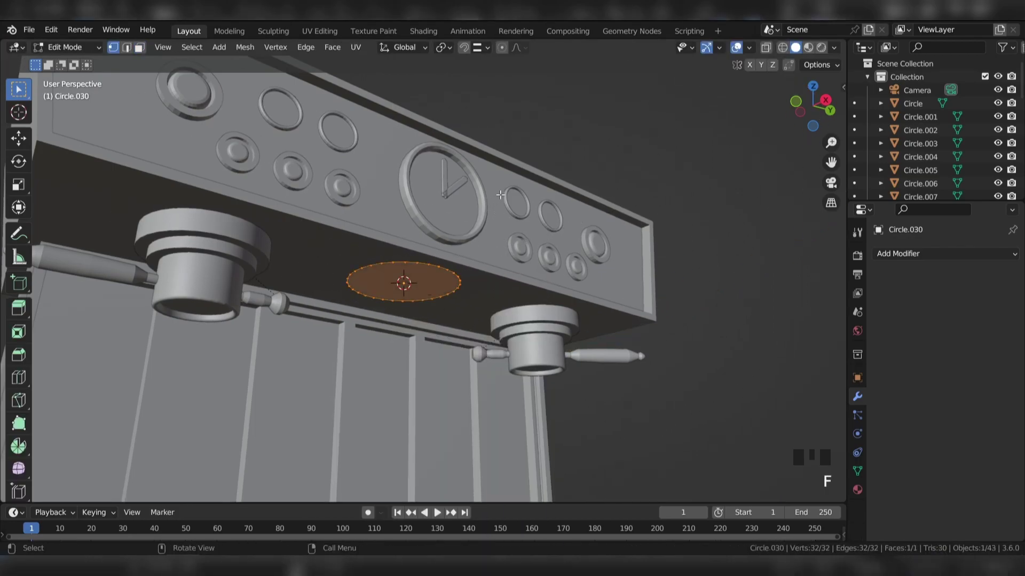
Extrude the filled circle down into a short drum and reposition it beneath the clock.
{"action": "key", "text": "3"}
{"action": "key", "text": "e"}
{"action": "left_click", "coordinate": [505, 213]}
{"action": "key", "text": "KP_3"}
{"action": "scroll", "coordinate": [465, 246], "scroll_direction": "up", "scroll_amount": 2}
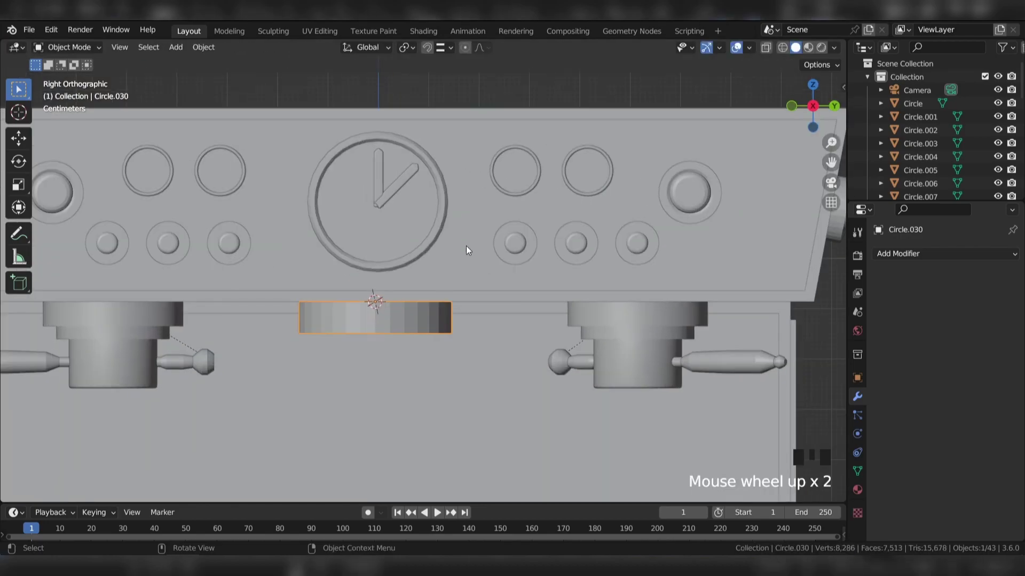
{"action": "key", "text": "g"}
{"action": "left_click", "coordinate": [527, 243]}
{"action": "middle_click_drag", "start_coordinate": [526, 243], "coordinate": [481, 225]}
Extrude the drum's bottom face farther down and narrow it to start a bowl shape.
{"action": "key", "text": "Tab"}
{"action": "key", "text": "KP_3"}
{"action": "key", "text": "e"}
{"action": "left_click", "coordinate": [520, 240]}
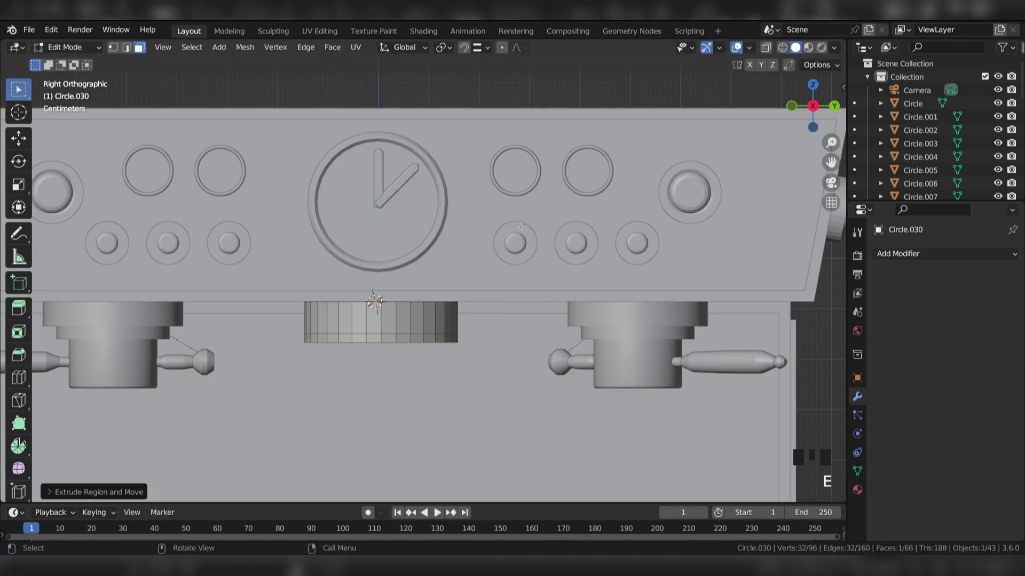
{"action": "key", "text": "s"}
{"action": "left_click", "coordinate": [533, 267]}
Extrude further sections from the bowl's bottom and shrink each one to round off the underside.
{"action": "key", "text": "e"}
{"action": "right_click", "coordinate": [533, 267]}
{"action": "key", "text": "s"}
{"action": "left_click", "coordinate": [513, 278]}
{"action": "key", "text": "e"}
{"action": "left_click", "coordinate": [510, 289]}
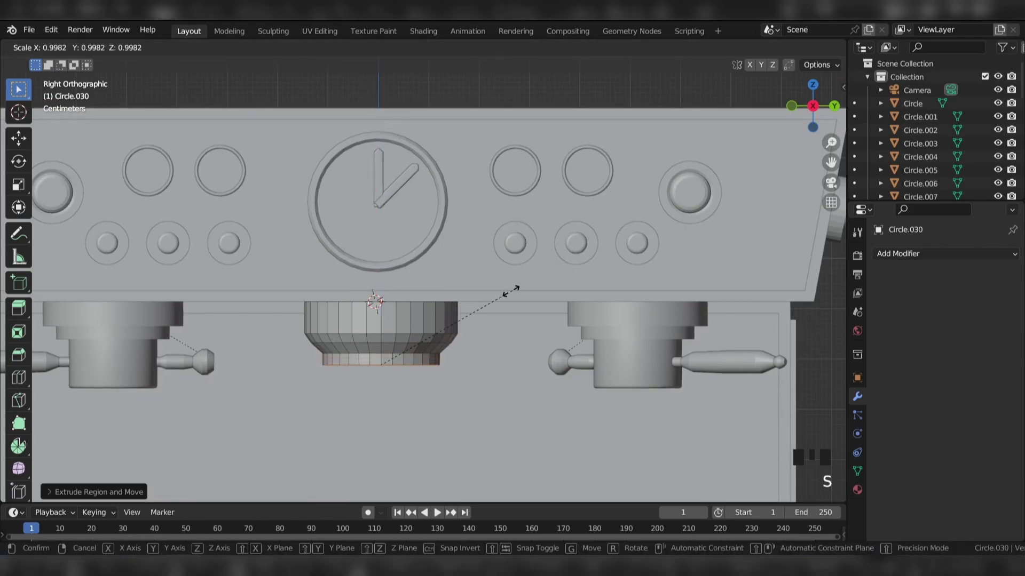
{"action": "key", "text": "s"}
{"action": "left_click", "coordinate": [452, 287]}
{"action": "middle_click_drag", "start_coordinate": [452, 287], "coordinate": [512, 224]}
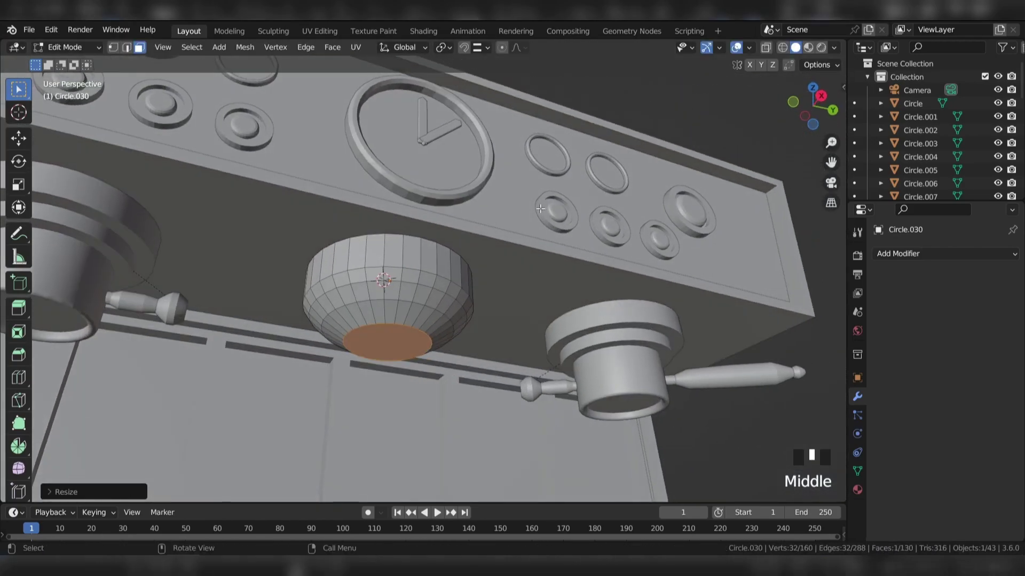
Inset the bowl's bottom face, extrude a narrow spout down from it and recess the spout's end.
{"action": "key", "text": "i"}
{"action": "left_click", "coordinate": [526, 205]}
{"action": "key", "text": "e"}
{"action": "left_click", "coordinate": [491, 293]}
{"action": "middle_click_drag", "start_coordinate": [491, 293], "coordinate": [525, 250]}
{"action": "key", "text": "e"}
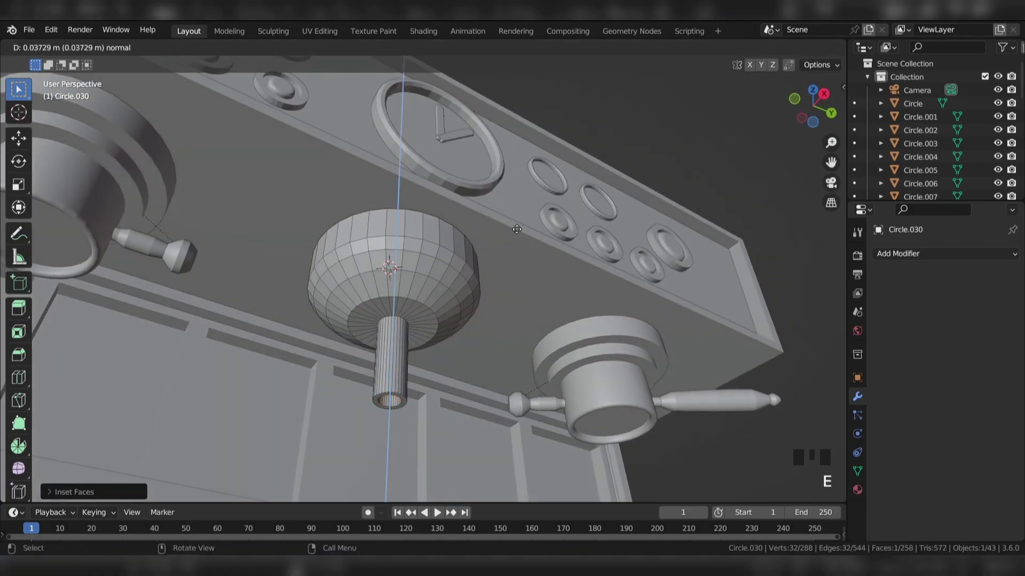
{"action": "right_click", "coordinate": [516, 194]}
Apply the spout part's object transform and add a Bevel modifier with 3 segments and an amount of 2.18 m.
{"action": "scroll", "coordinate": [505, 214], "scroll_direction": "down", "scroll_amount": 2}
{"action": "key", "text": "Tab"}
{"action": "middle_click_drag", "start_coordinate": [505, 215], "coordinate": [473, 246]}
{"action": "scroll", "coordinate": [408, 292], "scroll_direction": "up", "scroll_amount": 3}
{"action": "key", "text": "ctrl+a"}
{"action": "left_click", "coordinate": [403, 290]}
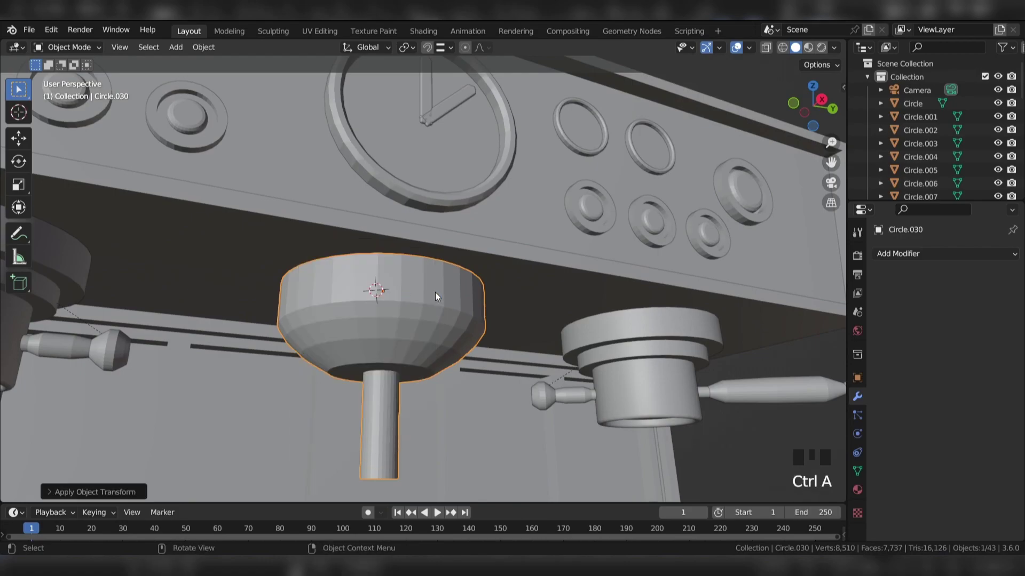
{"action": "left_click", "coordinate": [892, 254]}
{"action": "left_click", "coordinate": [743, 305]}
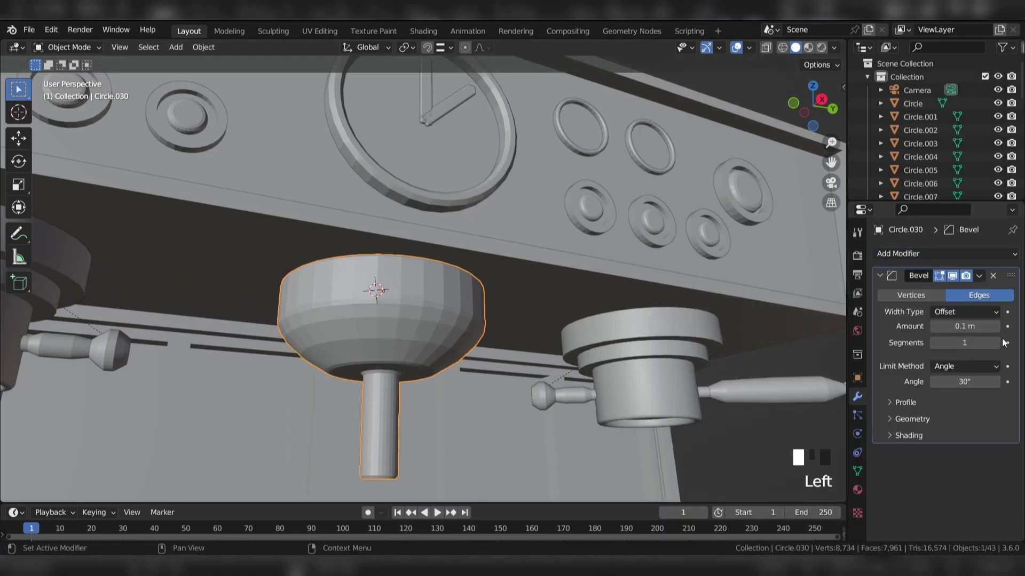
{"action": "left_click_drag", "start_coordinate": [964, 326], "coordinate": [987, 327]}
Shade the spout part auto smooth and save the file.
{"action": "right_click", "coordinate": [369, 287]}
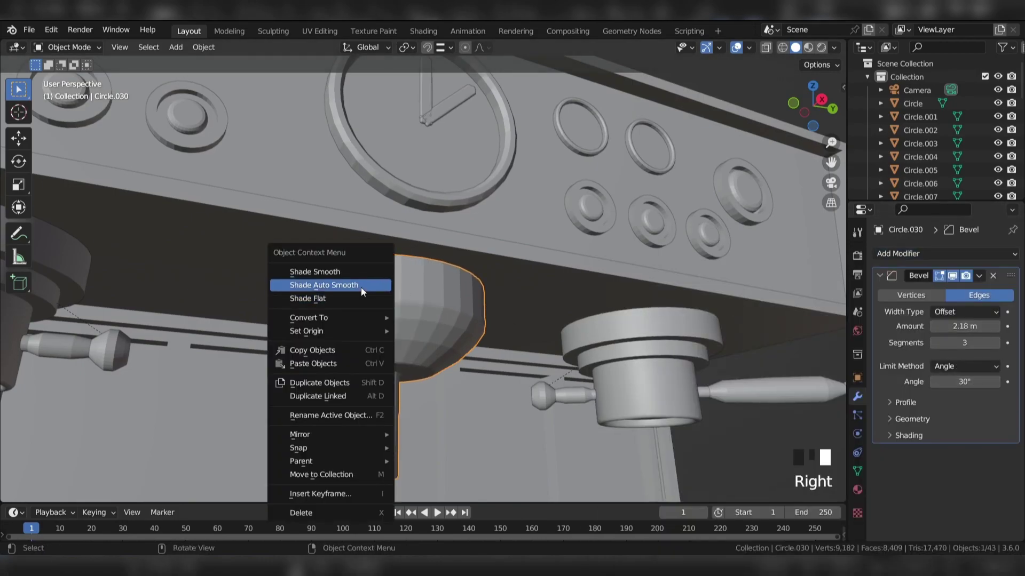
{"action": "left_click", "coordinate": [361, 287]}
{"action": "scroll", "coordinate": [472, 309], "scroll_direction": "down", "scroll_amount": 4}
{"action": "key", "text": "ctrl+s"}
Bevel the edge loop around the bowl's lower rim with 3 segments, about 0.026 m wide.
{"action": "middle_click_drag", "start_coordinate": [472, 308], "coordinate": [526, 224]}
{"action": "scroll", "coordinate": [370, 312], "scroll_direction": "up", "scroll_amount": 4}
{"action": "key", "text": "Tab"}
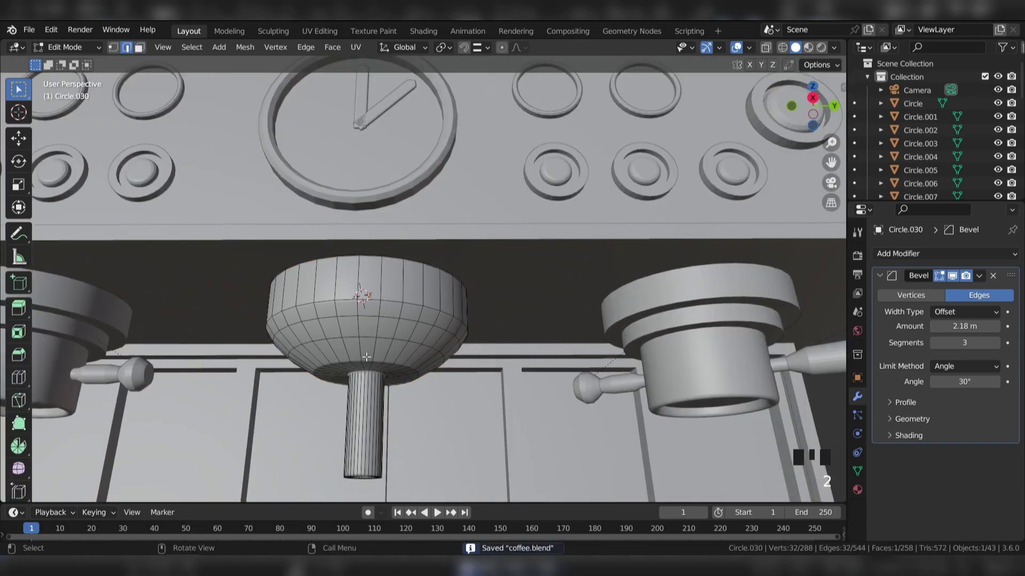
{"action": "key", "text": "ctrl+b"}
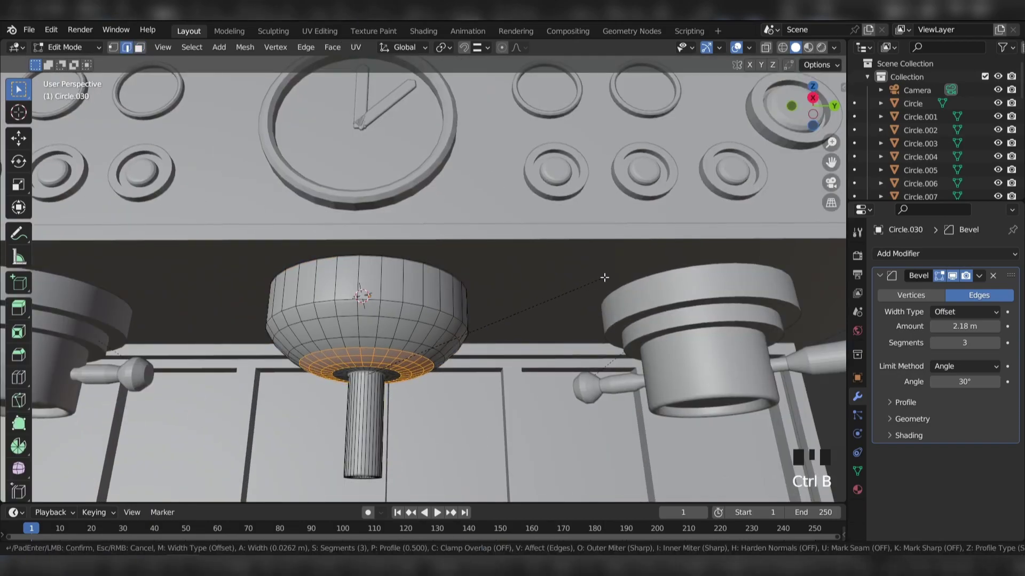
{"action": "left_click", "coordinate": [604, 277]}
{"action": "key", "text": "Tab"}
Adjust the spout part's position beneath the head and save the file.
{"action": "scroll", "coordinate": [556, 308], "scroll_direction": "down", "scroll_amount": 2}
{"action": "middle_click_drag", "start_coordinate": [556, 308], "coordinate": [340, 315]}
{"action": "key", "text": "g"}
{"action": "left_click", "coordinate": [591, 260]}
{"action": "left_click", "coordinate": [591, 260]}
{"action": "key", "text": "ctrl+s"}
Add a cube on the corner of the head's top and merge all its vertices at center.
{"action": "scroll", "coordinate": [388, 250], "scroll_direction": "up", "scroll_amount": 2}
{"action": "key", "text": "shift+a"}
{"action": "mouse_move", "coordinate": [328, 284]}
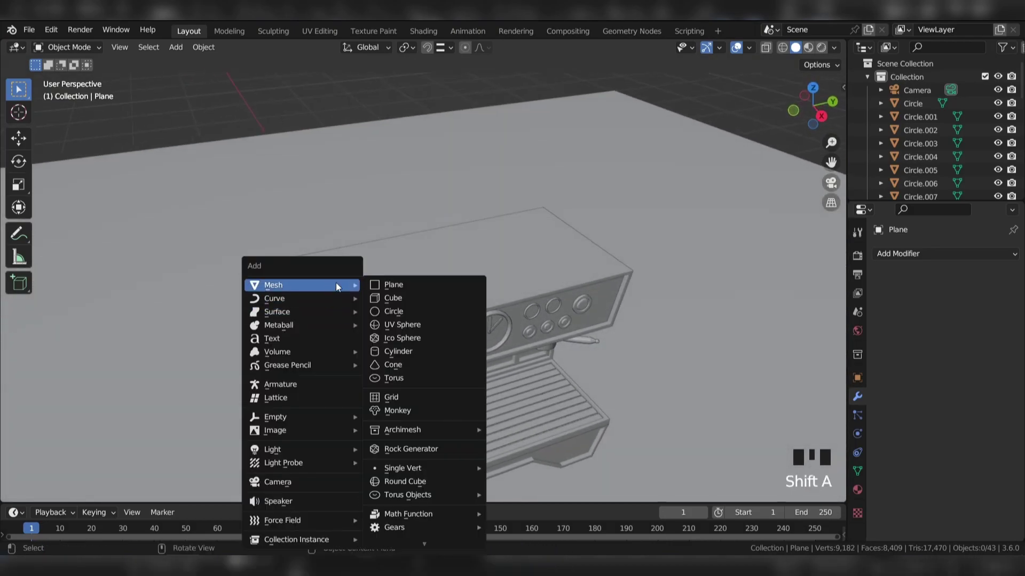
{"action": "left_click", "coordinate": [396, 298]}
{"action": "key", "text": "Tab"}
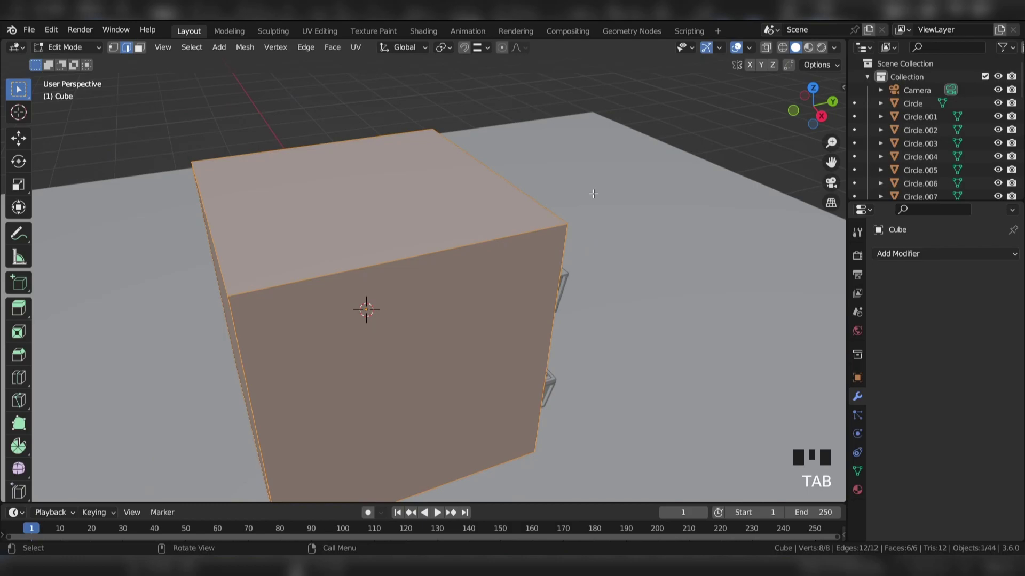
{"action": "key", "text": "m"}
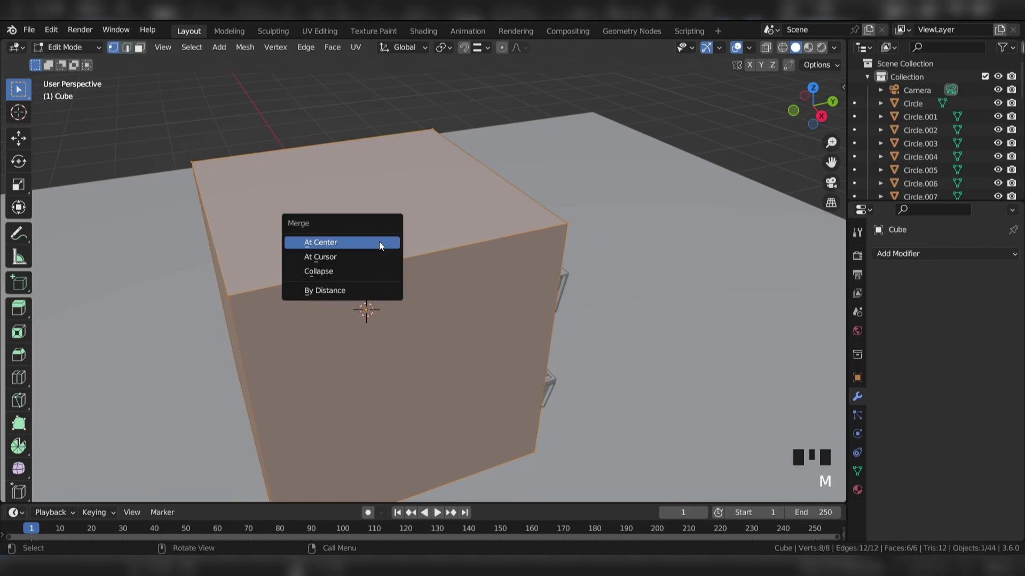
{"action": "left_click", "coordinate": [349, 242]}
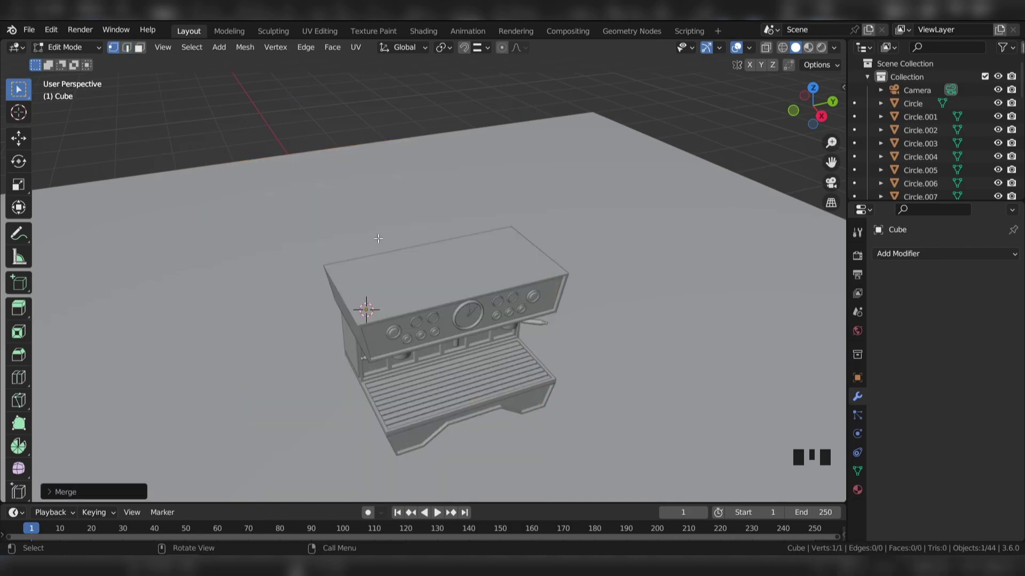
Position the vertex on the head's top and extrude it up, across the head's width and back down as a rail path.
{"action": "scroll", "coordinate": [378, 239], "scroll_direction": "up", "scroll_amount": 2}
{"action": "key", "text": "g"}
{"action": "left_click", "coordinate": [350, 285]}
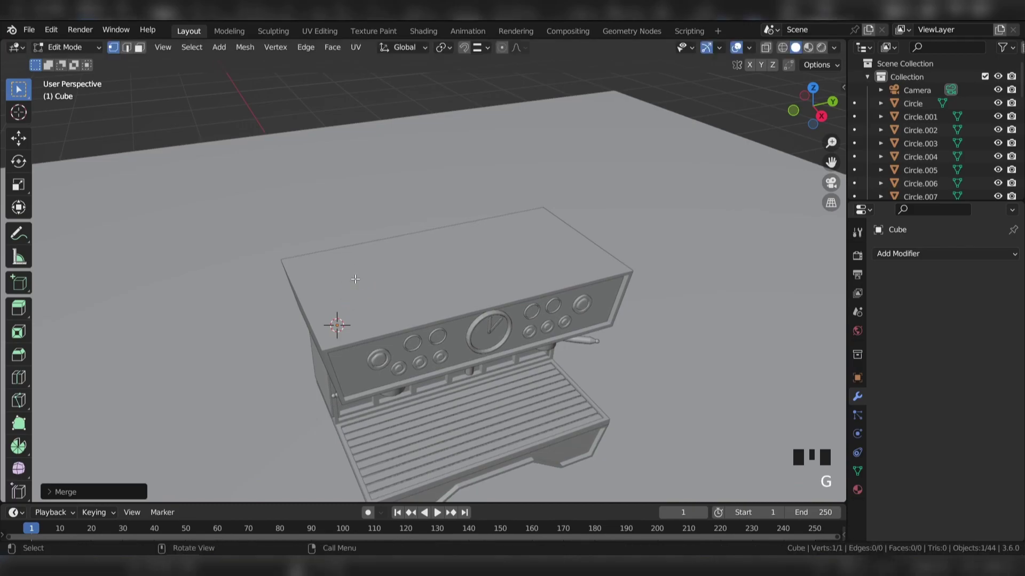
{"action": "key", "text": "KP_3"}
{"action": "scroll", "coordinate": [339, 244], "scroll_direction": "up", "scroll_amount": 2}
{"action": "key", "text": "e"}
{"action": "left_click", "coordinate": [352, 208]}
{"action": "key", "text": "e"}
{"action": "left_click", "coordinate": [723, 205]}
{"action": "key", "text": "e"}
{"action": "left_click", "coordinate": [720, 249]}
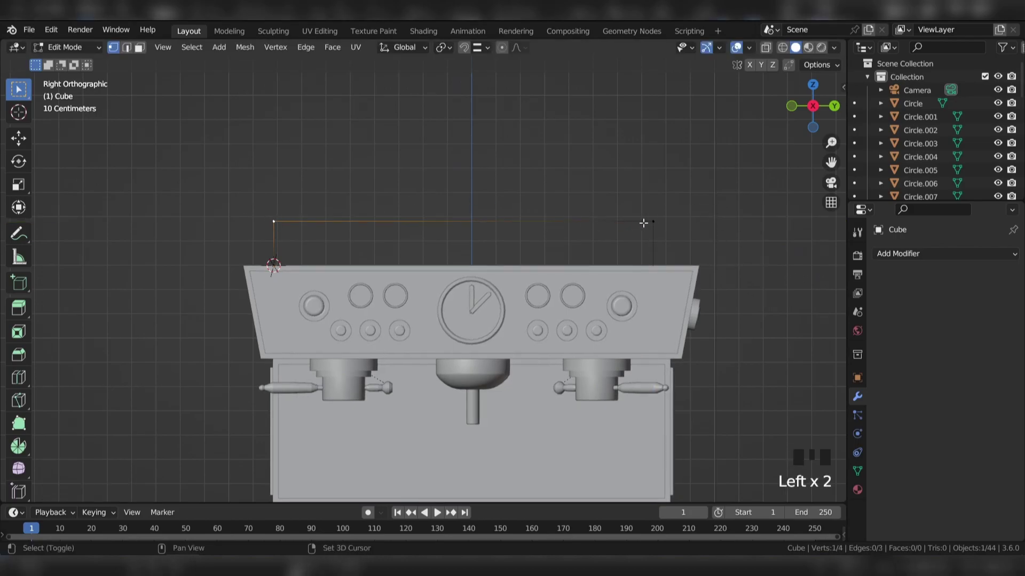
Bevel the rail path's two upper corners with 3 segments, about 0.085 m wide, and convert the path to a curve.
{"action": "key", "text": "ctrl+b"}
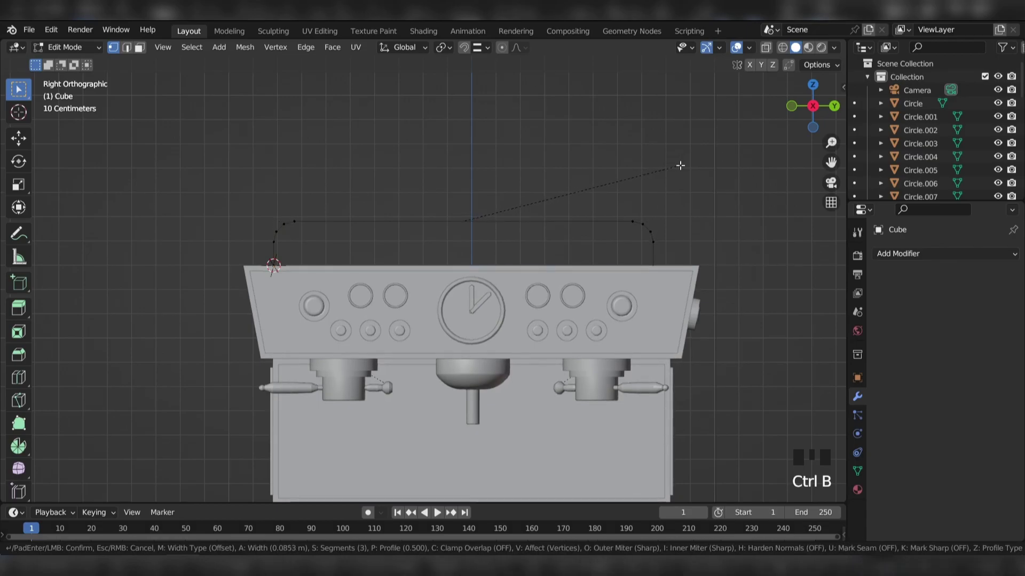
{"action": "left_click", "coordinate": [683, 168]}
{"action": "key", "text": "Tab"}
{"action": "right_click", "coordinate": [393, 218]}
{"action": "mouse_move", "coordinate": [409, 247]}
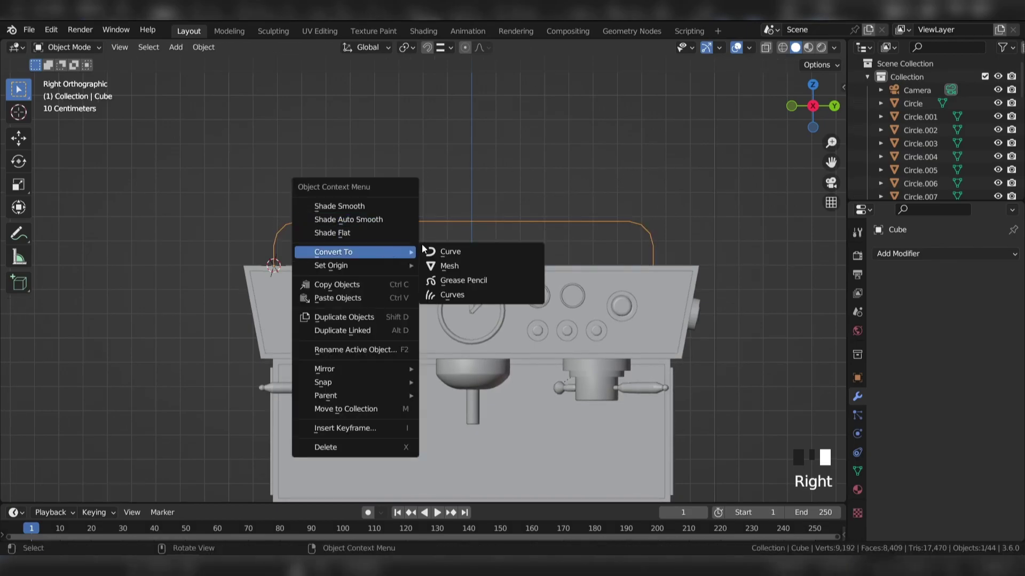
{"action": "left_click", "coordinate": [459, 265]}
Give the rail curve thickness with a round geometry bevel depth.
{"action": "left_click", "coordinate": [857, 453]}
{"action": "scroll", "coordinate": [898, 367], "scroll_direction": "down", "scroll_amount": 4}
{"action": "left_click", "coordinate": [886, 404]}
{"action": "scroll", "coordinate": [905, 315], "scroll_direction": "down", "scroll_amount": 3}
{"action": "scroll", "coordinate": [905, 314], "scroll_direction": "down", "scroll_amount": 2}
{"action": "left_click_drag", "start_coordinate": [958, 411], "coordinate": [984, 411], "text": "shift"}
Move the rail toward the front edge of the head's top.
{"action": "key", "text": "KP_7"}
{"action": "scroll", "coordinate": [552, 127], "scroll_direction": "down", "scroll_amount": 2}
{"action": "middle_click_drag", "start_coordinate": [550, 127], "coordinate": [485, 73], "text": "shift"}
{"action": "key", "text": "g"}
{"action": "left_click", "coordinate": [556, 160]}
{"action": "scroll", "coordinate": [487, 78], "scroll_direction": "up", "scroll_amount": 2}
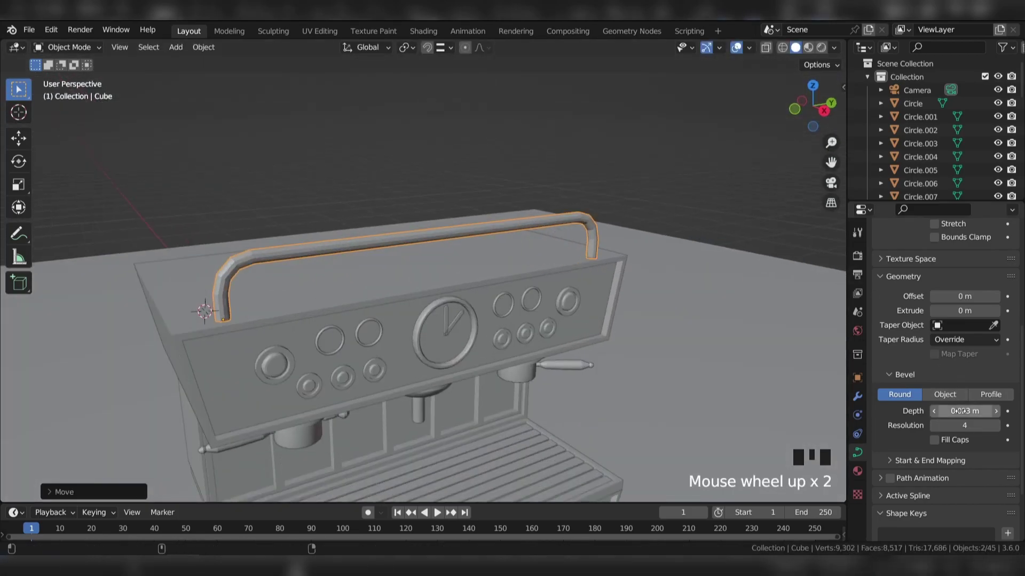
Set the rail's bevel depth to 0.029 m and smooth it with level 2 subdivision and smooth shading.
{"action": "left_click_drag", "start_coordinate": [959, 411], "coordinate": [977, 411], "text": "shift"}
{"action": "key", "text": "ctrl+2"}
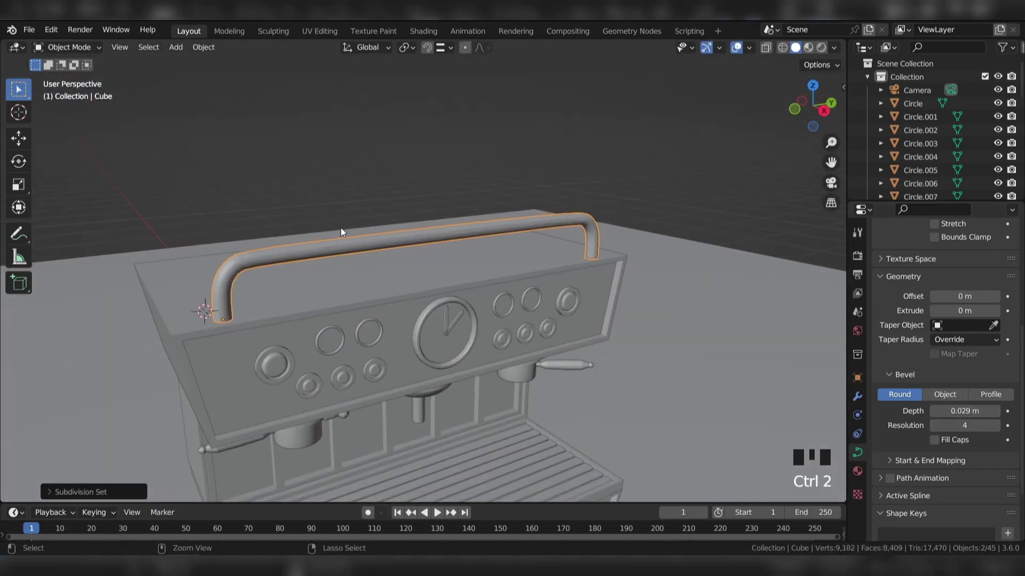
{"action": "right_click", "coordinate": [306, 249]}
{"action": "left_click", "coordinate": [274, 204]}
{"action": "left_click", "coordinate": [372, 158]}
Duplicate the front rail and place the copy about 0.8 m back along X, near the head's rear edge.
{"action": "middle_click_drag", "start_coordinate": [372, 158], "coordinate": [512, 266]}
{"action": "scroll", "coordinate": [511, 264], "scroll_direction": "down", "scroll_amount": 3}
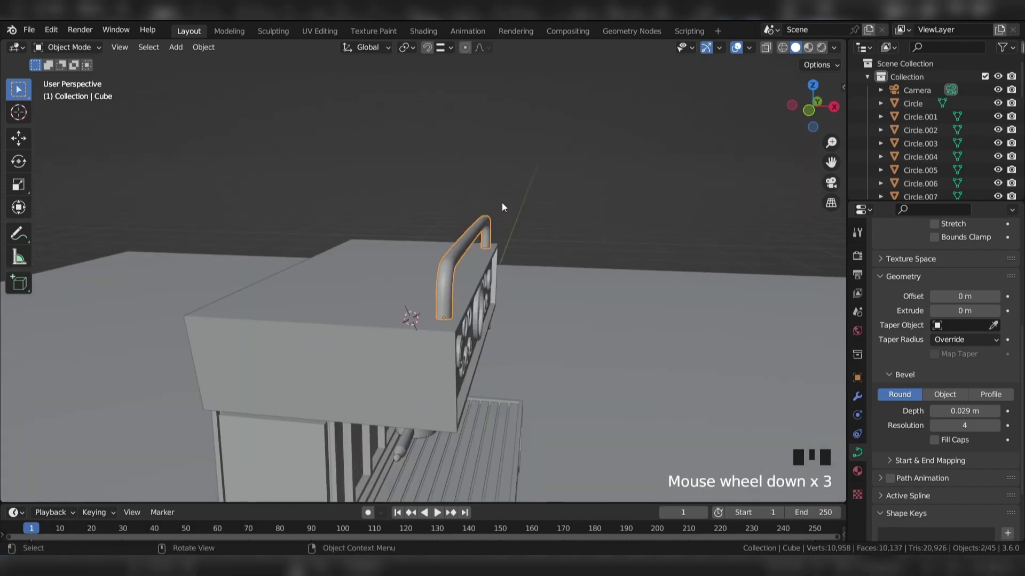
{"action": "key", "text": "KP_3"}
{"action": "key", "text": "KP_1"}
{"action": "key", "text": "shift+d"}
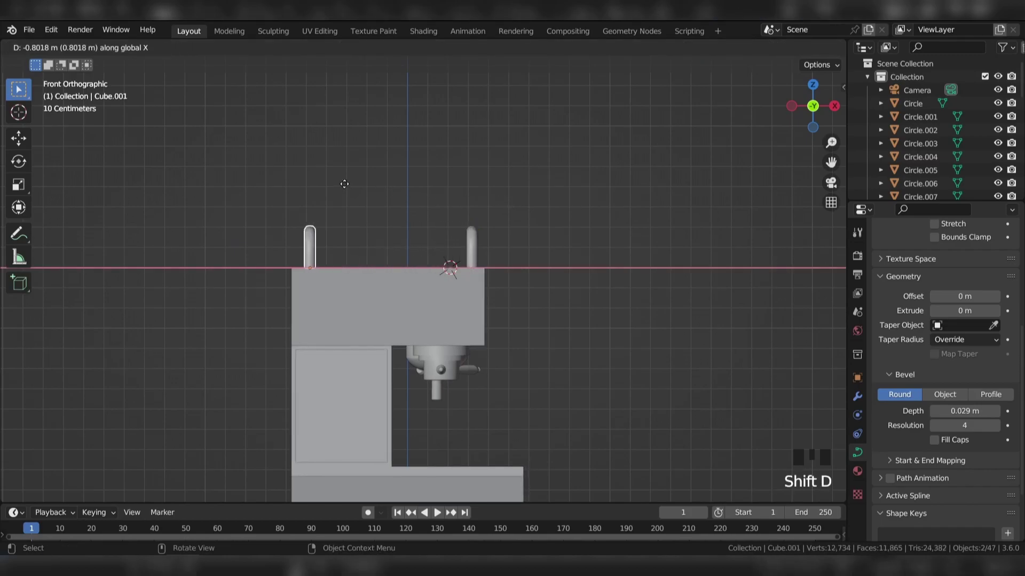
{"action": "left_click", "coordinate": [338, 197]}
Save the file and snap the 3D cursor to the world origin.
{"action": "key", "text": "ctrl+s"}
{"action": "scroll", "coordinate": [601, 194], "scroll_direction": "down", "scroll_amount": 3}
{"action": "middle_click_drag", "start_coordinate": [601, 194], "coordinate": [513, 222]}
{"action": "key", "text": "shift+s"}
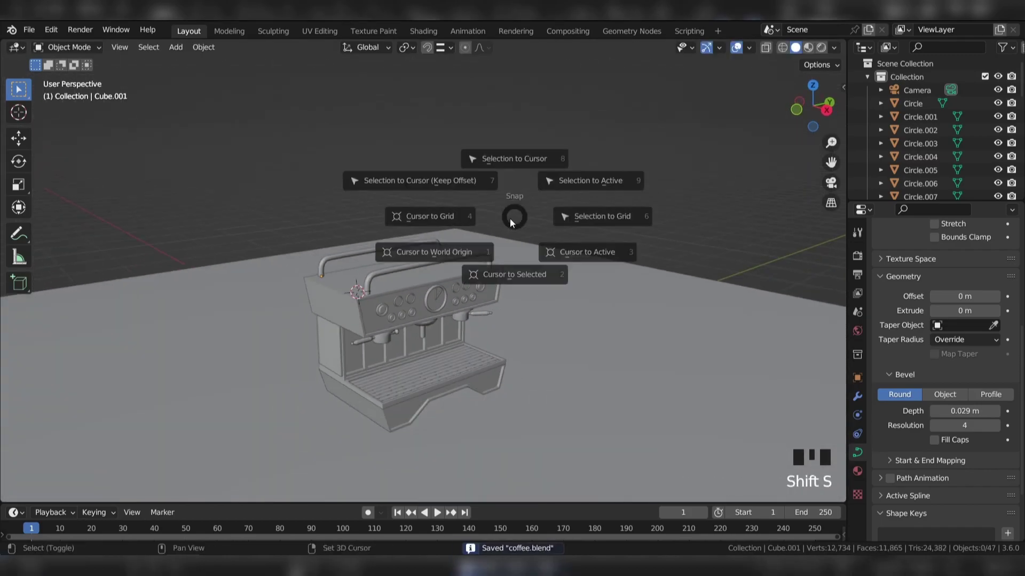
{"action": "left_click", "coordinate": [354, 298]}
Select the machine's control head and apply its scale.
{"action": "scroll", "coordinate": [594, 172], "scroll_direction": "up", "scroll_amount": 3}
{"action": "middle_click_drag", "start_coordinate": [594, 172], "coordinate": [556, 194]}
{"action": "scroll", "coordinate": [445, 151], "scroll_direction": "up", "scroll_amount": 3}
{"action": "left_click", "coordinate": [324, 293]}
{"action": "key", "text": "ctrl+a"}
{"action": "left_click", "coordinate": [315, 293]}
{"action": "key", "text": "g"}
{"action": "right_click", "coordinate": [254, 239]}
Add a Bevel modifier to the control head with a 0.015 m amount and 3 segments.
{"action": "left_click", "coordinate": [857, 396]}
{"action": "left_click", "coordinate": [896, 253]}
{"action": "left_click", "coordinate": [779, 300]}
{"action": "middle_click_drag", "start_coordinate": [331, 213], "coordinate": [394, 221], "text": "shift"}
{"action": "scroll", "coordinate": [393, 217], "scroll_direction": "up", "scroll_amount": 2}
{"action": "left_click", "coordinate": [996, 343]}
{"action": "left_click", "coordinate": [996, 343]}
{"action": "left_click_drag", "start_coordinate": [977, 327], "coordinate": [948, 327], "text": "shift"}
{"action": "scroll", "coordinate": [632, 150], "scroll_direction": "down", "scroll_amount": 2}
{"action": "middle_click_drag", "start_coordinate": [632, 154], "coordinate": [608, 147], "text": "shift"}
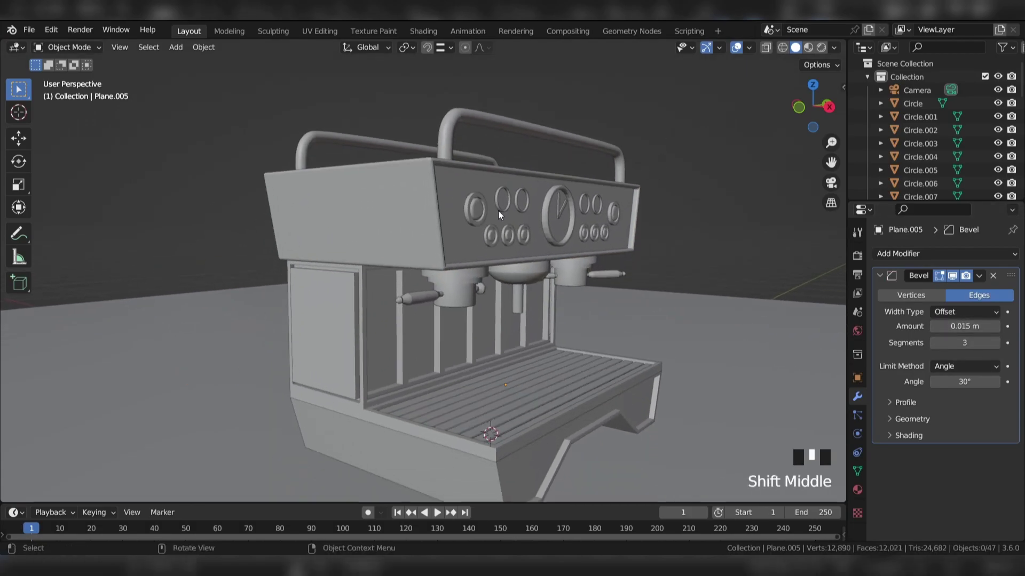
Apply the scale of the column's side panels and give them a Bevel modifier with 3 segments and a reduced amount.
{"action": "left_click", "coordinate": [286, 335]}
{"action": "key", "text": "ctrl+a"}
{"action": "left_click", "coordinate": [299, 318]}
{"action": "middle_click_drag", "start_coordinate": [292, 320], "coordinate": [375, 277], "text": "shift"}
{"action": "left_click", "coordinate": [907, 254]}
{"action": "left_click", "coordinate": [768, 301]}
{"action": "left_click", "coordinate": [995, 343]}
{"action": "left_click", "coordinate": [995, 342]}
{"action": "left_click_drag", "start_coordinate": [978, 327], "coordinate": [947, 326], "text": "shift"}
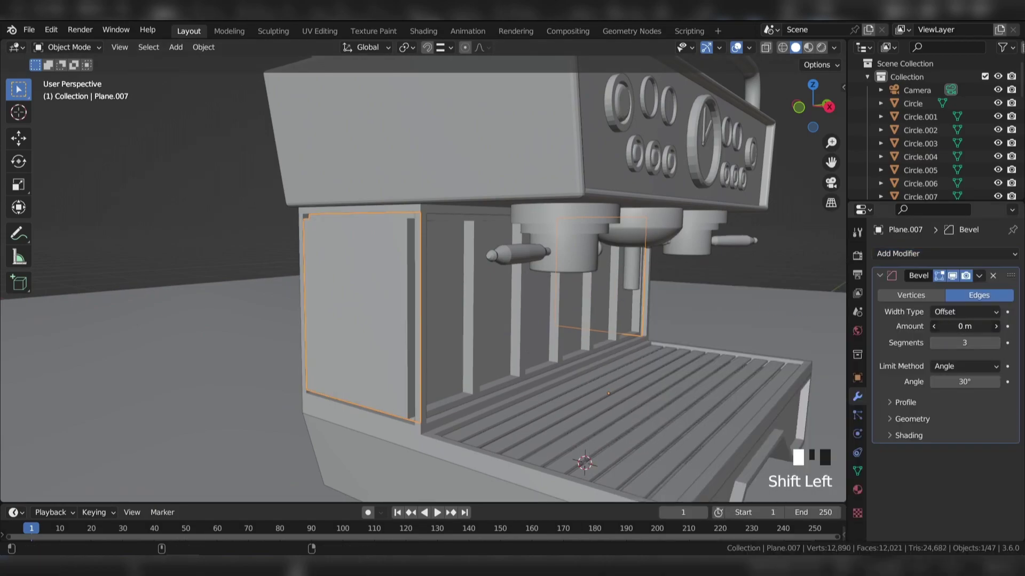
Apply the scale of the column and tray body and add a Bevel modifier with a 0.004 m amount and 3 segments.
{"action": "left_click", "coordinate": [397, 431]}
{"action": "key", "text": "ctrl+a"}
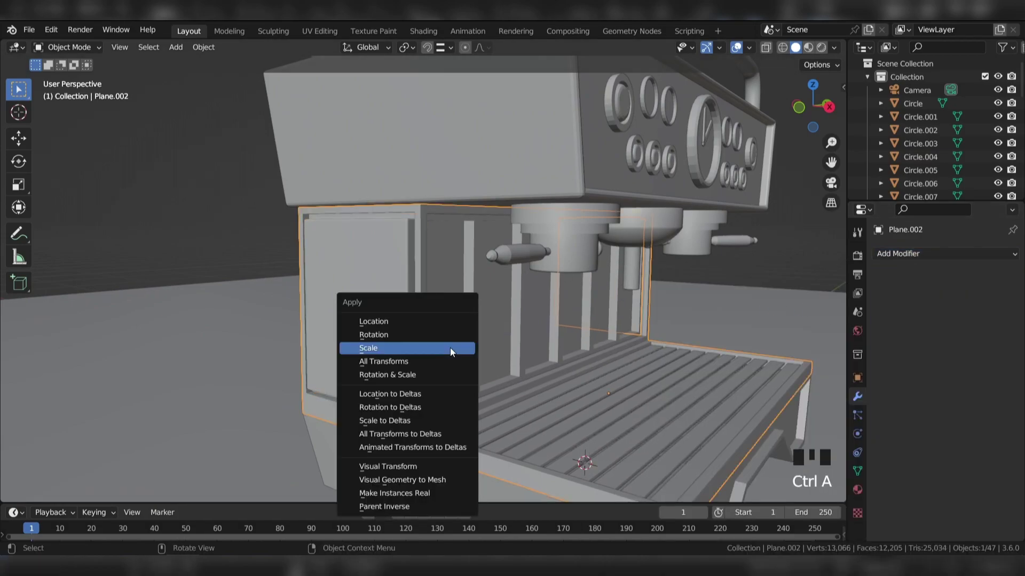
{"action": "left_click", "coordinate": [450, 348]}
{"action": "left_click", "coordinate": [889, 252]}
{"action": "left_click", "coordinate": [793, 304]}
{"action": "left_click", "coordinate": [995, 343]}
{"action": "left_click", "coordinate": [995, 343]}
{"action": "left_click_drag", "start_coordinate": [964, 327], "coordinate": [933, 327], "text": "shift"}
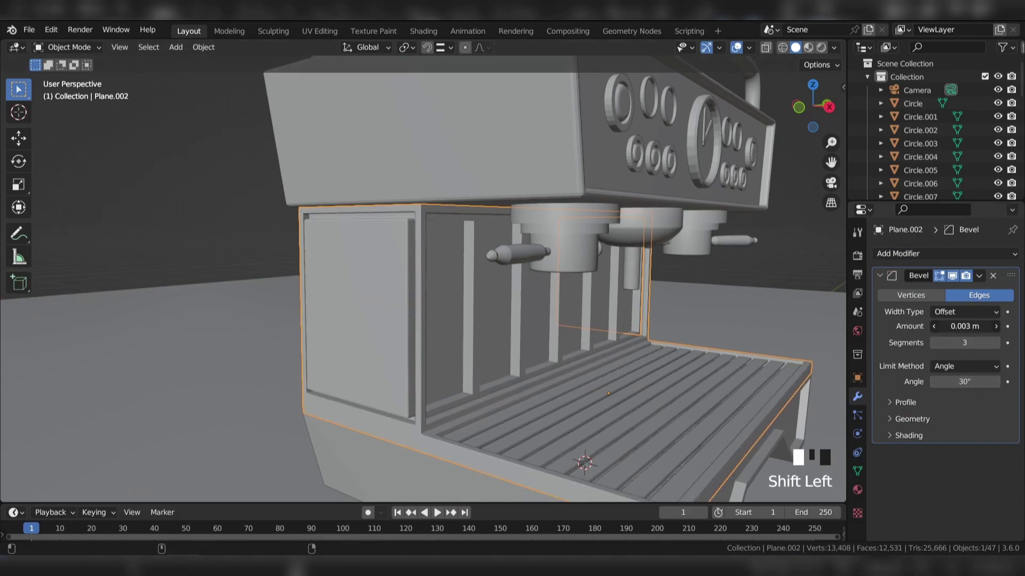
Shade the column and tray body smooth and save the file.
{"action": "right_click", "coordinate": [396, 423]}
{"action": "left_click", "coordinate": [368, 312]}
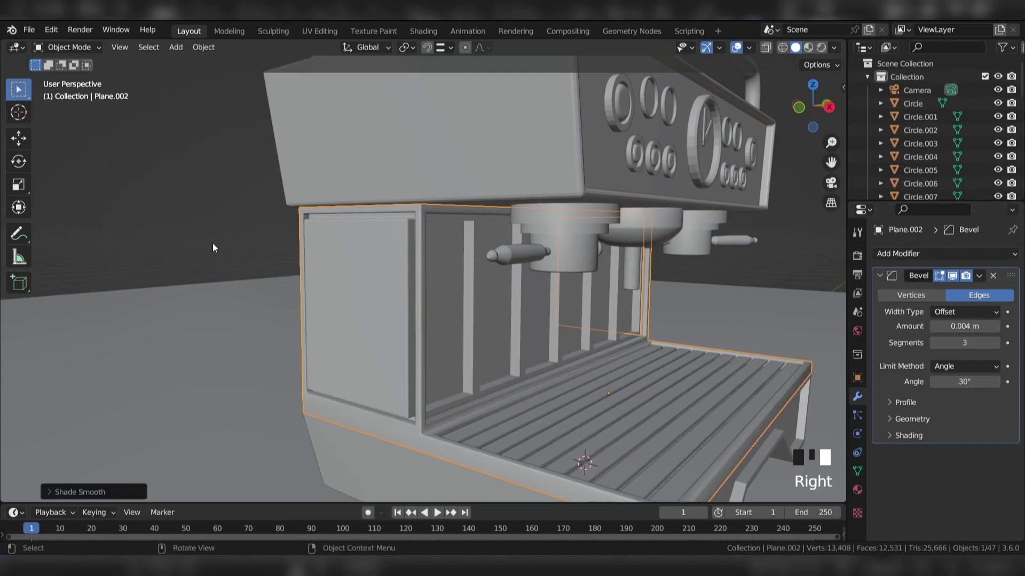
{"action": "left_click", "coordinate": [212, 243]}
{"action": "key", "text": "ctrl+s"}
Apply the scale of the column's divided front panel and add a Bevel modifier to it.
{"action": "scroll", "coordinate": [603, 279], "scroll_direction": "down", "scroll_amount": 2}
{"action": "middle_click_drag", "start_coordinate": [603, 278], "coordinate": [542, 272]}
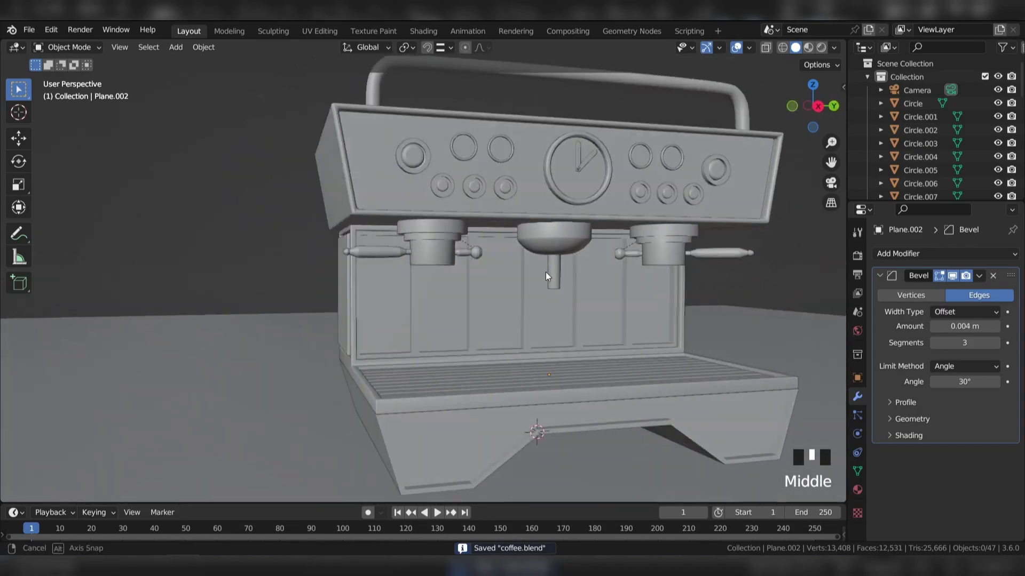
{"action": "scroll", "coordinate": [370, 311], "scroll_direction": "up", "scroll_amount": 2}
{"action": "left_click", "coordinate": [369, 310]}
{"action": "key", "text": "ctrl+a"}
{"action": "left_click", "coordinate": [402, 320]}
{"action": "left_click", "coordinate": [908, 253]}
{"action": "left_click", "coordinate": [746, 304]}
Set the divided front panel's bevel to 4 segments and a 0.003 m amount, and save the file.
{"action": "scroll", "coordinate": [747, 306], "scroll_direction": "up", "scroll_amount": 1}
{"action": "left_click", "coordinate": [995, 343]}
{"action": "left_click", "coordinate": [995, 343]}
{"action": "left_click", "coordinate": [995, 343]}
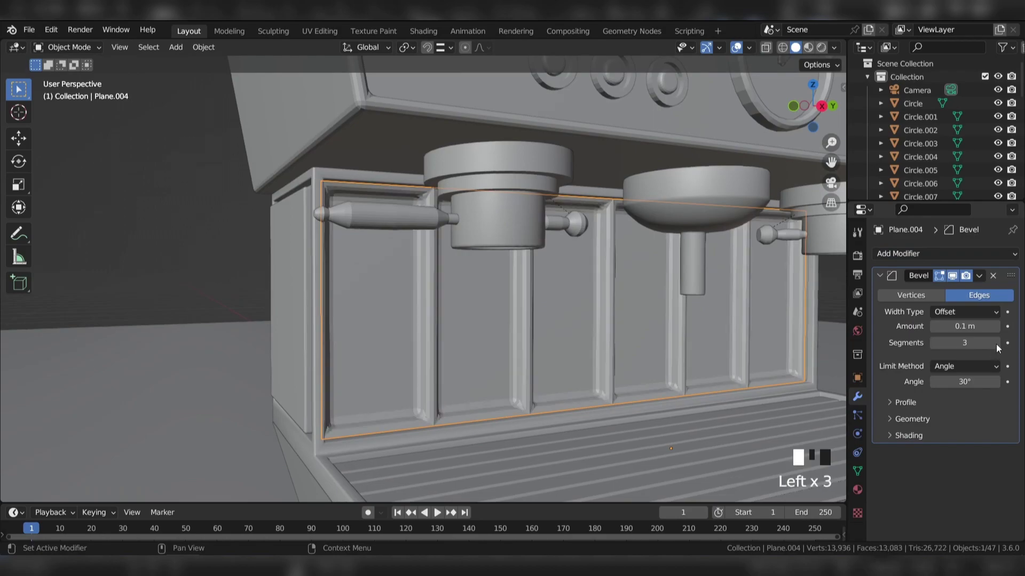
{"action": "left_click_drag", "start_coordinate": [964, 327], "coordinate": [939, 327], "text": "shift"}
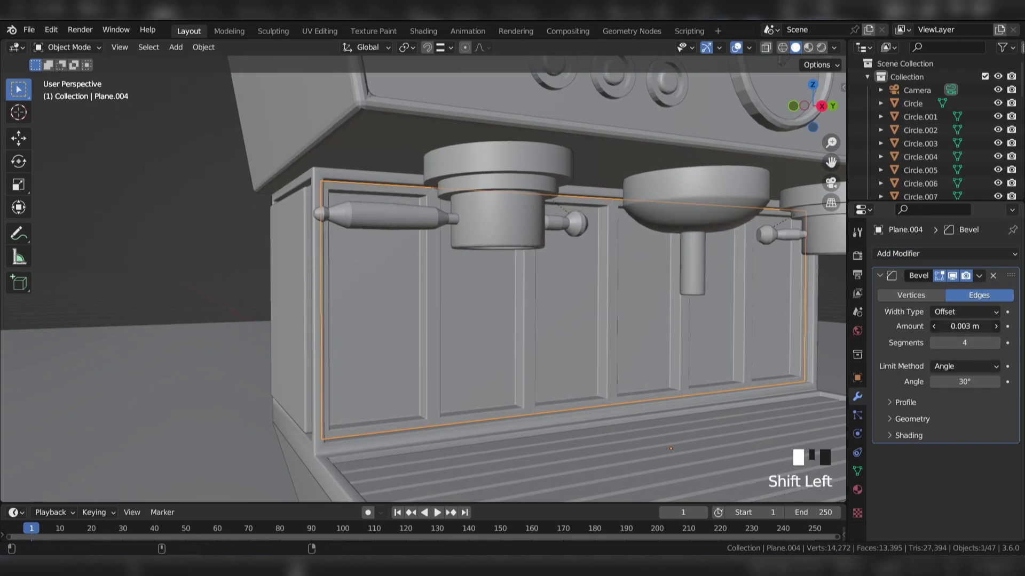
{"action": "key", "text": "ctrl+s"}
Select the machine's arched base and apply its scale.
{"action": "middle_click_drag", "start_coordinate": [509, 350], "coordinate": [568, 415]}
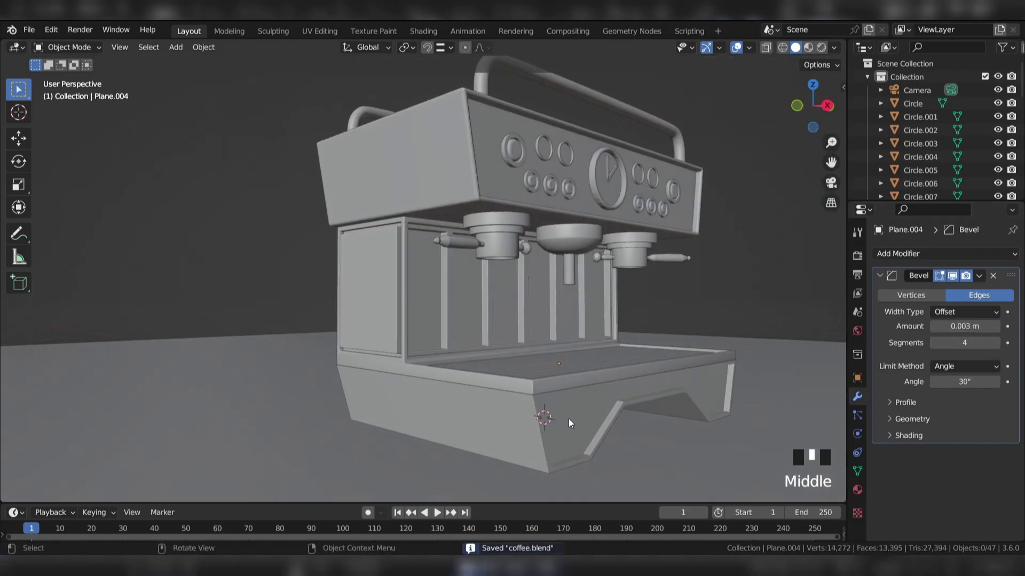
{"action": "left_click", "coordinate": [503, 426]}
{"action": "left_click", "coordinate": [504, 426]}
{"action": "key", "text": "g"}
{"action": "right_click", "coordinate": [574, 408]}
{"action": "key", "text": "ctrl+a"}
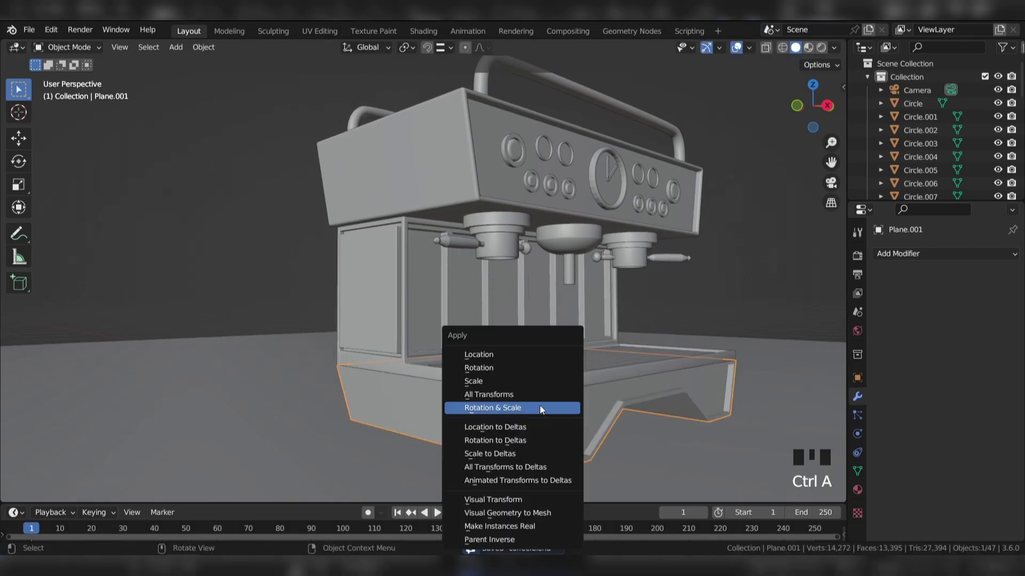
{"action": "left_click", "coordinate": [498, 381]}
Add a Bevel modifier to the arched base with a 0.63 m amount and 2 segments, and save the file.
{"action": "left_click", "coordinate": [898, 254]}
{"action": "left_click", "coordinate": [753, 305]}
{"action": "middle_click_drag", "start_coordinate": [752, 307], "coordinate": [638, 326], "text": "shift"}
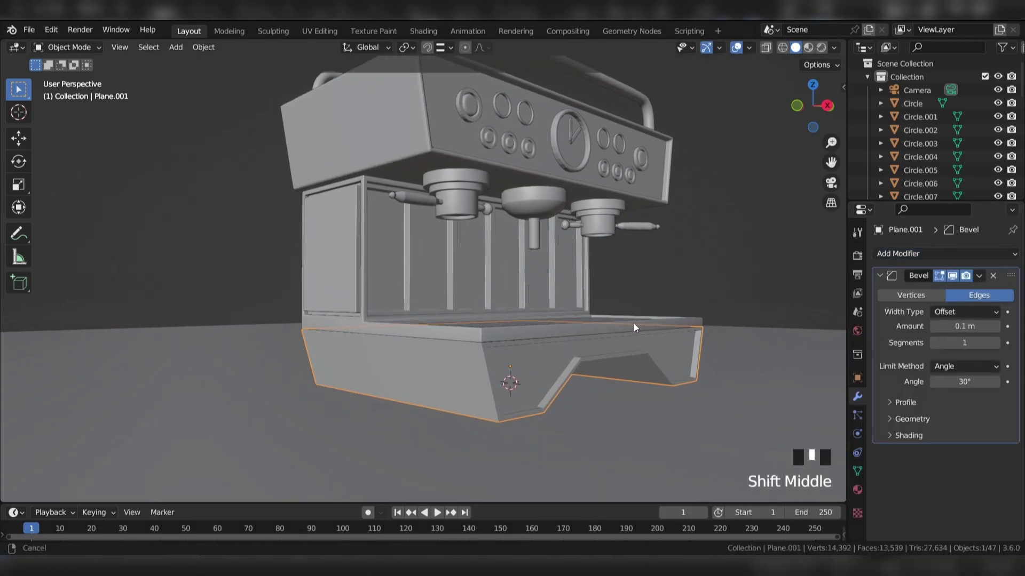
{"action": "scroll", "coordinate": [638, 326], "scroll_direction": "up", "scroll_amount": 2}
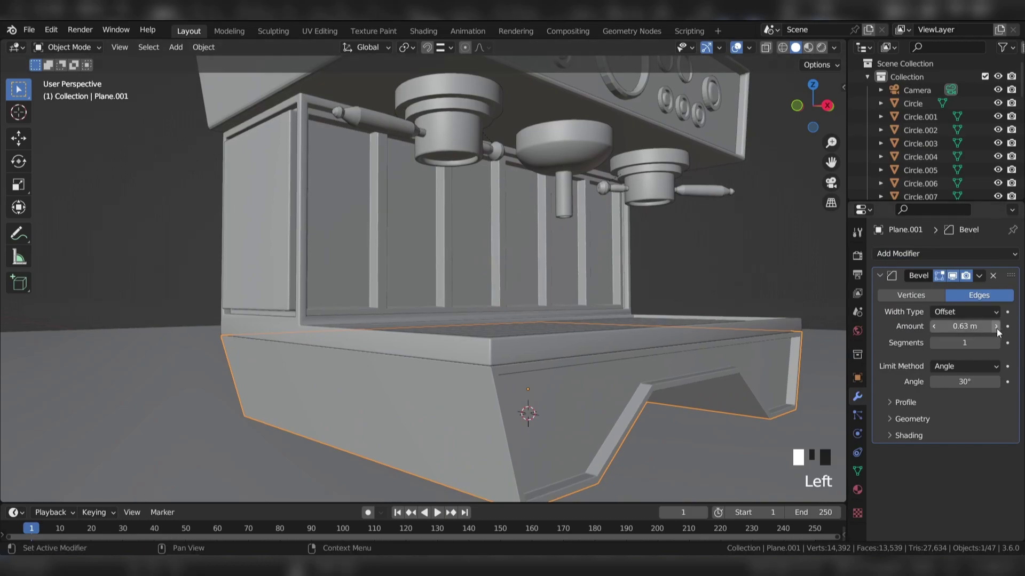
{"action": "key", "text": "ctrl+s"}
Separate the inset panel faces on the arched base's front and rear into their own object and save the file.
{"action": "key", "text": "Tab"}
{"action": "left_click", "coordinate": [534, 416]}
{"action": "left_click", "coordinate": [614, 395], "text": "shift"}
{"action": "left_click", "coordinate": [694, 360], "text": "shift"}
{"action": "left_click", "coordinate": [763, 358], "text": "shift"}
{"action": "left_click", "coordinate": [774, 366], "text": "shift"}
{"action": "scroll", "coordinate": [774, 367], "scroll_direction": "down", "scroll_amount": 3}
{"action": "middle_click_drag", "start_coordinate": [772, 367], "coordinate": [950, 368]}
{"action": "scroll", "coordinate": [373, 363], "scroll_direction": "up", "scroll_amount": 1}
{"action": "left_click", "coordinate": [187, 361], "text": "shift"}
{"action": "left_click", "coordinate": [254, 349], "text": "shift"}
{"action": "left_click", "coordinate": [346, 343], "text": "shift"}
{"action": "left_click", "coordinate": [453, 368], "text": "shift"}
{"action": "left_click", "coordinate": [528, 368], "text": "shift"}
{"action": "middle_click_drag", "start_coordinate": [528, 369], "coordinate": [560, 268]}
{"action": "key", "text": "p"}
{"action": "left_click", "coordinate": [561, 268]}
{"action": "key", "text": "Tab"}
{"action": "left_click", "coordinate": [458, 352]}
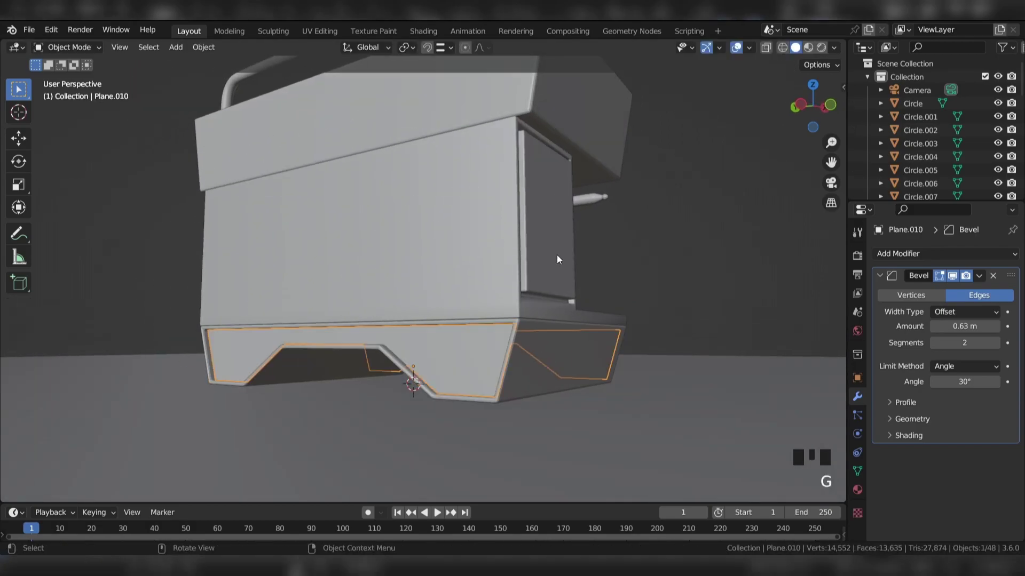
{"action": "key", "text": "ctrl+s"}
Add a mesh circle on the ground plane beside the coffee machine and scale it down to a cup's base.
{"action": "scroll", "coordinate": [732, 258], "scroll_direction": "down", "scroll_amount": 2}
{"action": "middle_click_drag", "start_coordinate": [733, 258], "coordinate": [617, 229]}
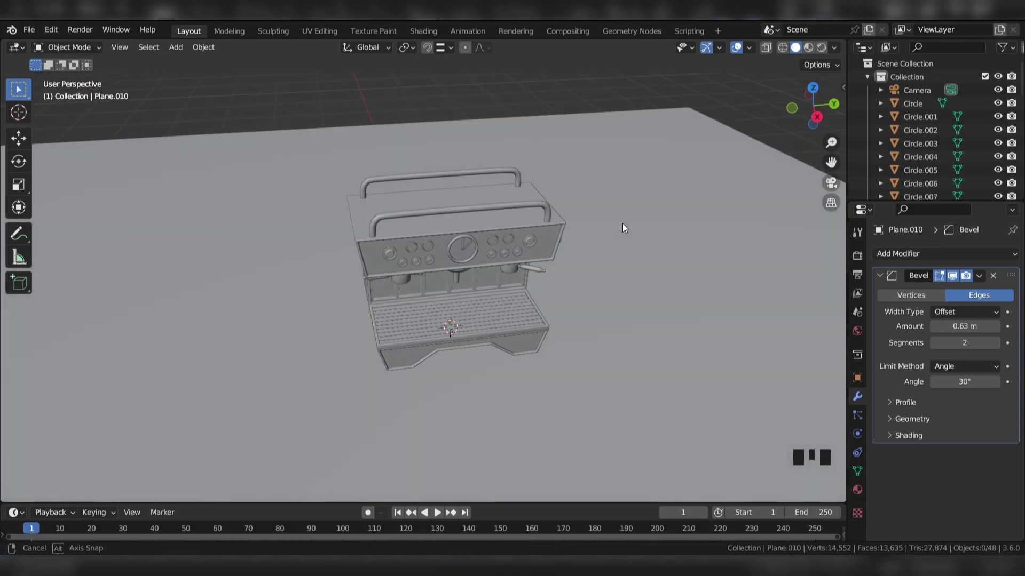
{"action": "scroll", "coordinate": [524, 187], "scroll_direction": "up", "scroll_amount": 2}
{"action": "middle_click_drag", "start_coordinate": [524, 187], "coordinate": [491, 95], "text": "shift"}
{"action": "scroll", "coordinate": [491, 95], "scroll_direction": "down", "scroll_amount": 4}
{"action": "right_click", "coordinate": [335, 315], "text": "shift"}
{"action": "key", "text": "shift+a"}
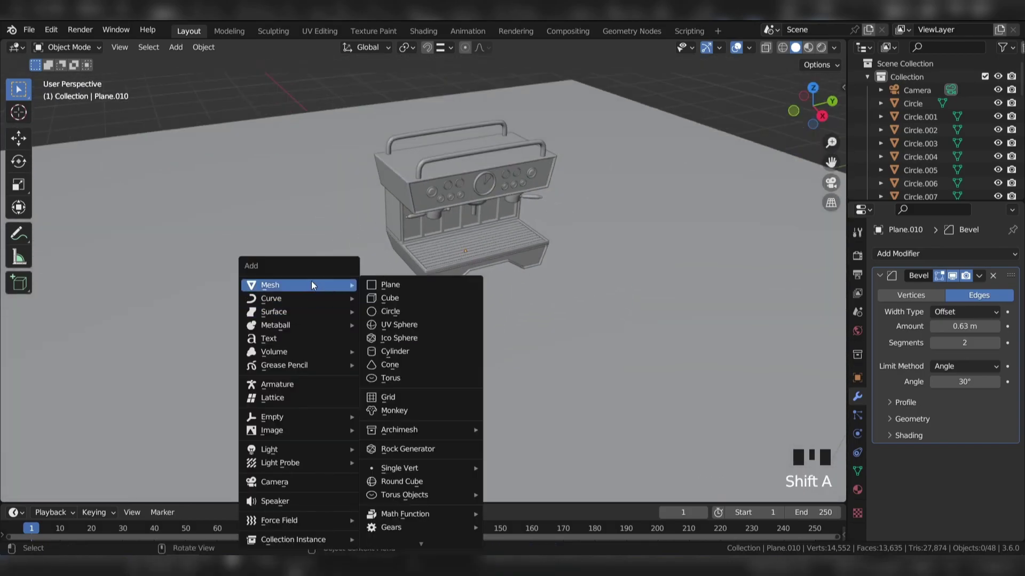
{"action": "left_click", "coordinate": [393, 311]}
{"action": "middle_click_drag", "start_coordinate": [393, 311], "coordinate": [693, 267], "text": "shift"}
{"action": "key", "text": "s"}
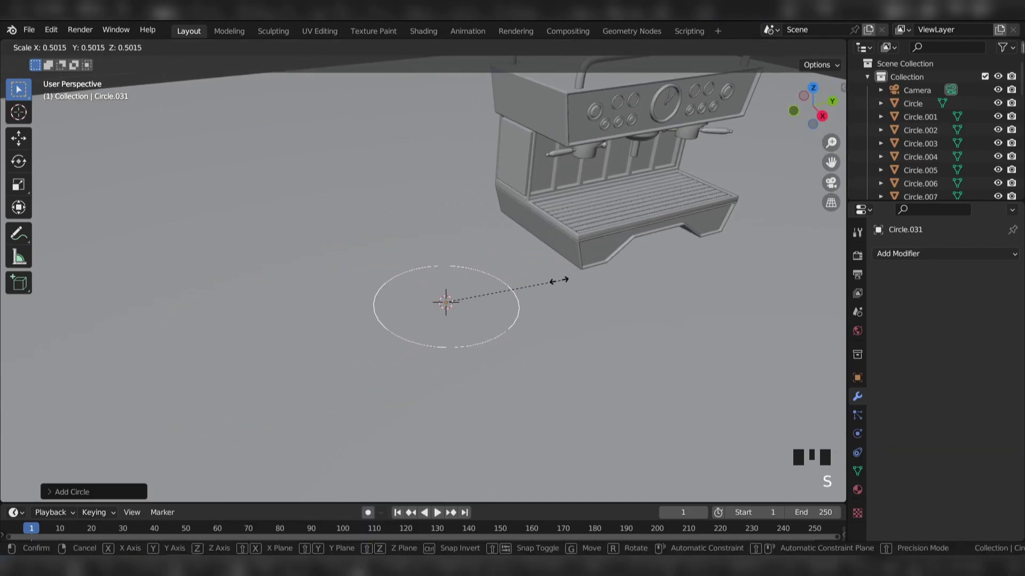
{"action": "left_click", "coordinate": [473, 293]}
Fill the circle, extrude it upward and widen the top face to form a tapered cup.
{"action": "scroll", "coordinate": [507, 292], "scroll_direction": "up", "scroll_amount": 4}
{"action": "key", "text": "Tab"}
{"action": "key", "text": "1"}
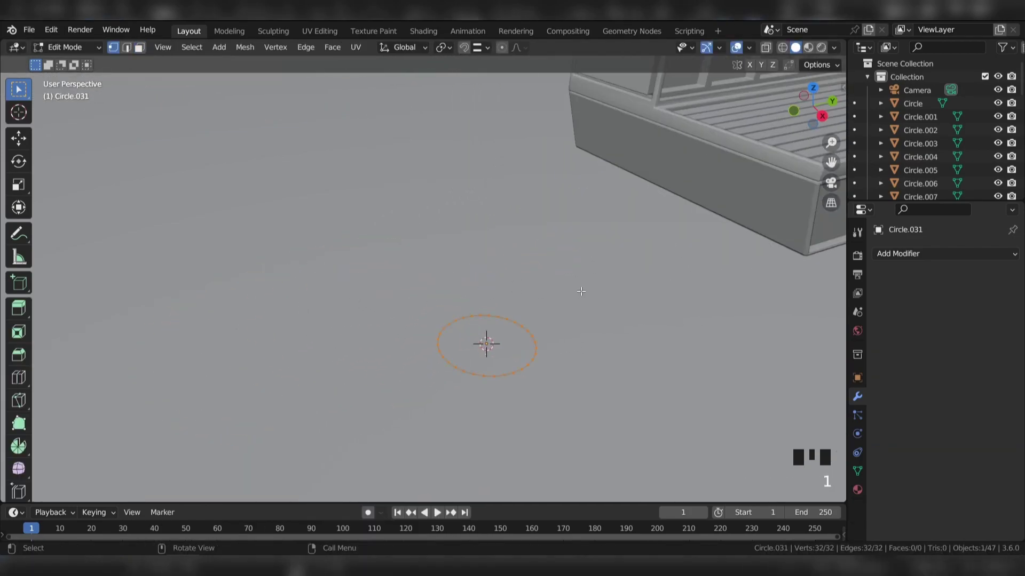
{"action": "key", "text": "e"}
{"action": "left_click", "coordinate": [563, 225]}
{"action": "key", "text": "s"}
{"action": "left_click", "coordinate": [589, 202]}
{"action": "middle_click_drag", "start_coordinate": [589, 202], "coordinate": [564, 169]}
{"action": "scroll", "coordinate": [564, 169], "scroll_direction": "down", "scroll_amount": 2}
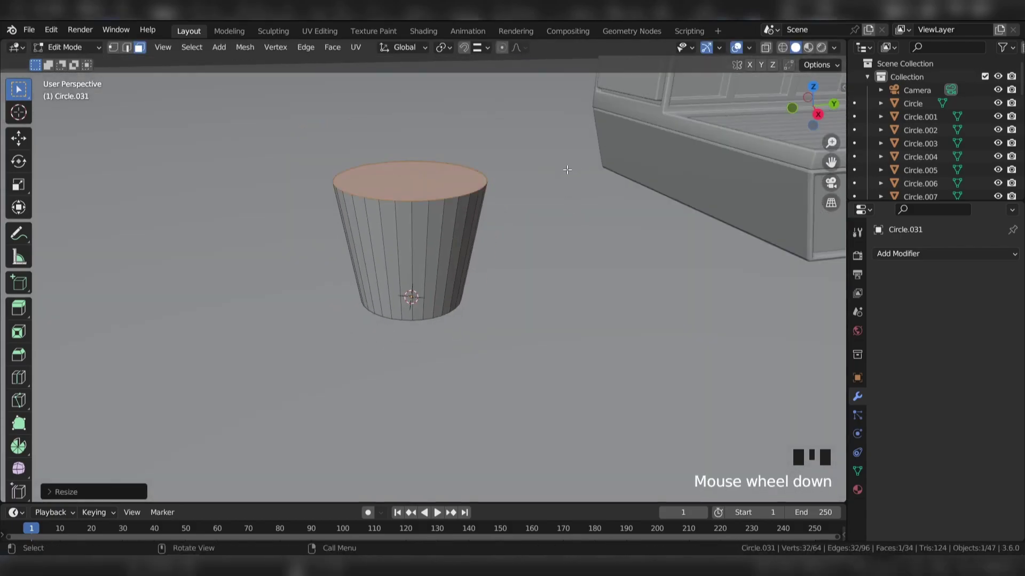
Delete the cup's top face and extrude all remaining faces inward along their normals by about 0.13 m with even thickness.
{"action": "key", "text": "x"}
{"action": "left_click", "coordinate": [487, 199]}
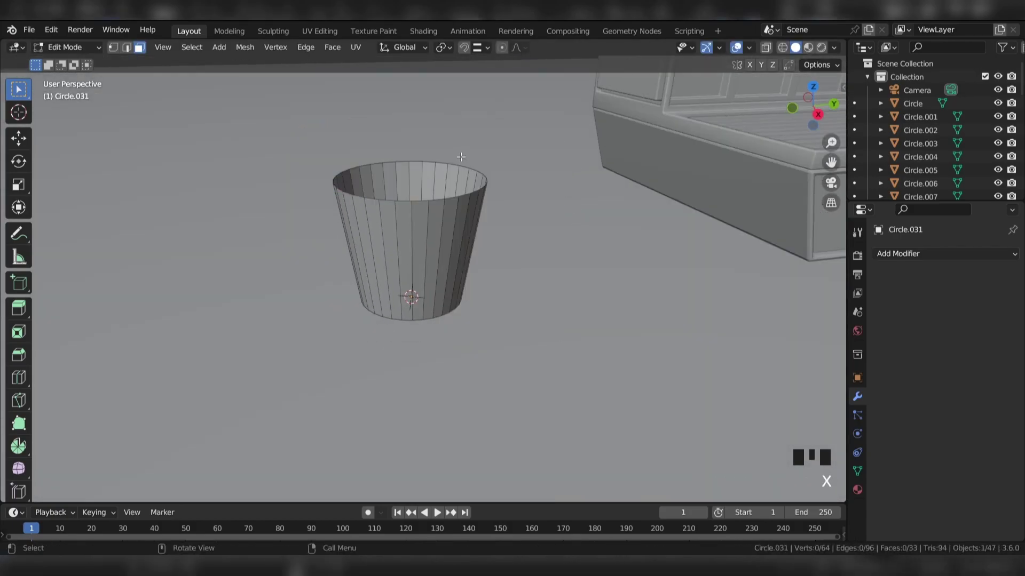
{"action": "middle_click_drag", "start_coordinate": [487, 199], "coordinate": [458, 273]}
{"action": "scroll", "coordinate": [458, 273], "scroll_direction": "up", "scroll_amount": 2}
{"action": "key", "text": "a"}
{"action": "key", "text": "alt+e"}
{"action": "left_click", "coordinate": [462, 292]}
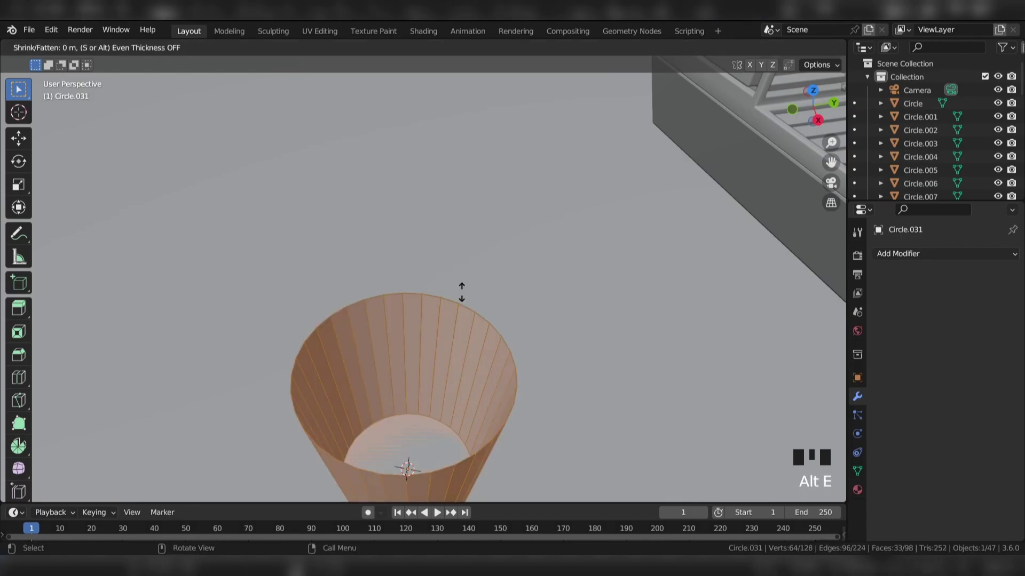
{"action": "key", "text": "alt"}
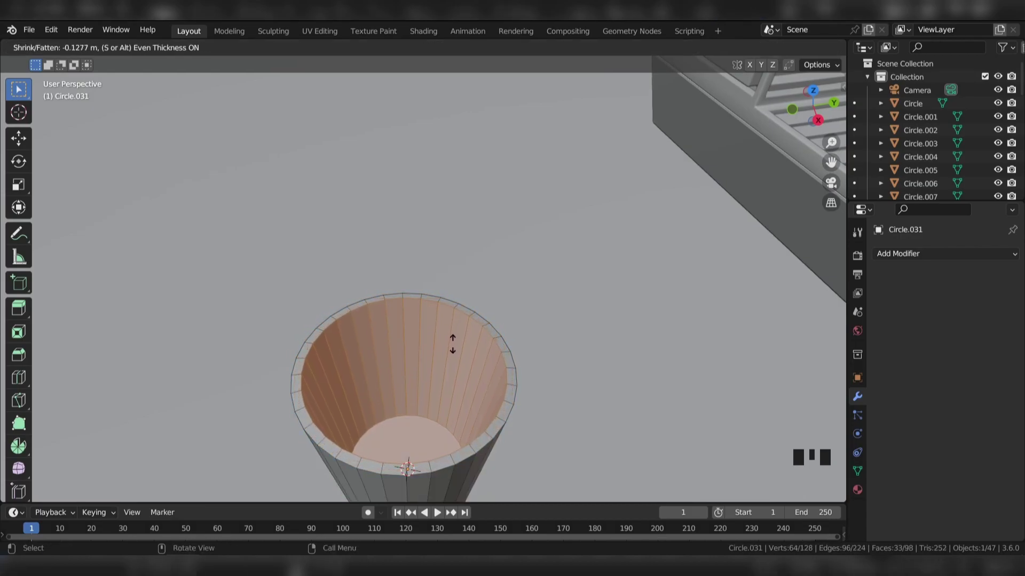
{"action": "left_click", "coordinate": [452, 345]}
Add two evenly spaced loop cuts around the outside wall of the cup.
{"action": "middle_click_drag", "start_coordinate": [452, 346], "coordinate": [473, 271]}
{"action": "key", "text": "ctrl+r"}
{"action": "scroll", "coordinate": [473, 272], "scroll_direction": "up", "scroll_amount": 1}
{"action": "left_click", "coordinate": [472, 271]}
Duplicate the middle ring of outer wall faces in place and separate the copy into its own object.
{"action": "key", "text": "3"}
{"action": "left_click", "coordinate": [433, 274], "text": "alt"}
{"action": "key", "text": "shift+d"}
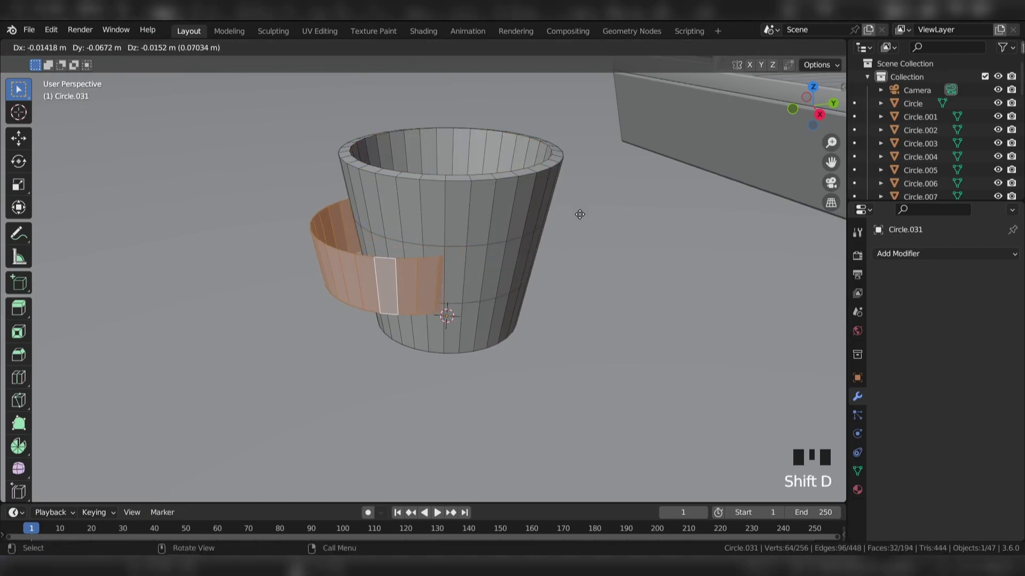
{"action": "right_click", "coordinate": [580, 215]}
{"action": "left_click", "coordinate": [580, 214]}
{"action": "key", "text": "Tab"}
Thicken the separated band by extruding all its faces outward along their normals by about 0.035 m.
{"action": "left_click", "coordinate": [463, 264]}
{"action": "left_click", "coordinate": [469, 262]}
{"action": "left_click", "coordinate": [468, 261]}
{"action": "left_click", "coordinate": [468, 262]}
{"action": "key", "text": "KP_3"}
{"action": "middle_click_drag", "start_coordinate": [512, 244], "coordinate": [521, 261], "text": "shift"}
{"action": "scroll", "coordinate": [670, 176], "scroll_direction": "up", "scroll_amount": 2}
{"action": "key", "text": "Tab"}
{"action": "key", "text": "a"}
{"action": "key", "text": "alt+e"}
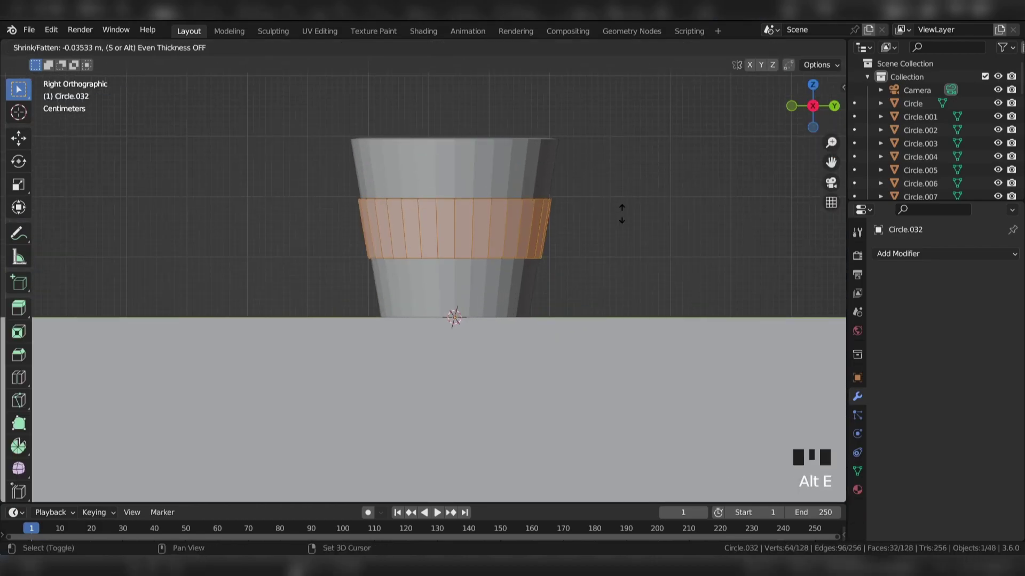
{"action": "left_click", "coordinate": [621, 217]}
Apply the cup's scale and add a Subdivision modifier at level 2 to it.
{"action": "middle_click_drag", "start_coordinate": [622, 217], "coordinate": [533, 142]}
{"action": "key", "text": "Tab"}
{"action": "scroll", "coordinate": [522, 291], "scroll_direction": "up", "scroll_amount": 2}
{"action": "left_click", "coordinate": [522, 292]}
{"action": "key", "text": "ctrl+a"}
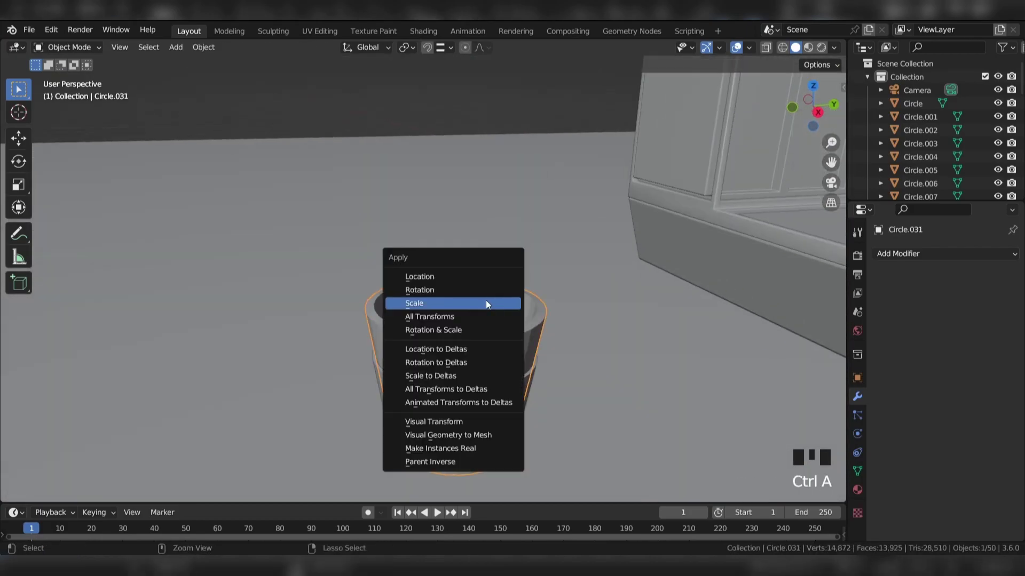
{"action": "left_click", "coordinate": [491, 302]}
{"action": "key", "text": "ctrl+2"}
Add two supporting edge loops to the cup, including one near its inner bottom, and shade it auto smooth.
{"action": "key", "text": "Tab"}
{"action": "middle_click_drag", "start_coordinate": [523, 296], "coordinate": [481, 320]}
{"action": "key", "text": "ctrl+r"}
{"action": "left_click", "coordinate": [470, 427]}
{"action": "middle_click_drag", "start_coordinate": [470, 427], "coordinate": [497, 333]}
{"action": "key", "text": "ctrl+r"}
{"action": "left_click", "coordinate": [481, 427]}
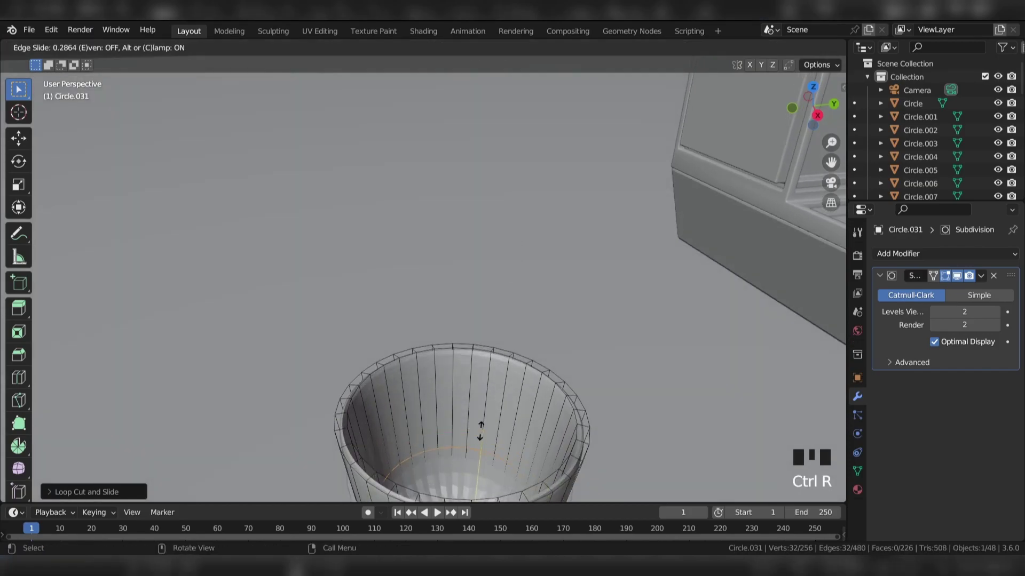
{"action": "left_click", "coordinate": [473, 489]}
{"action": "middle_click_drag", "start_coordinate": [473, 489], "coordinate": [480, 373], "text": "shift"}
{"action": "key", "text": "Tab"}
{"action": "right_click", "coordinate": [472, 251]}
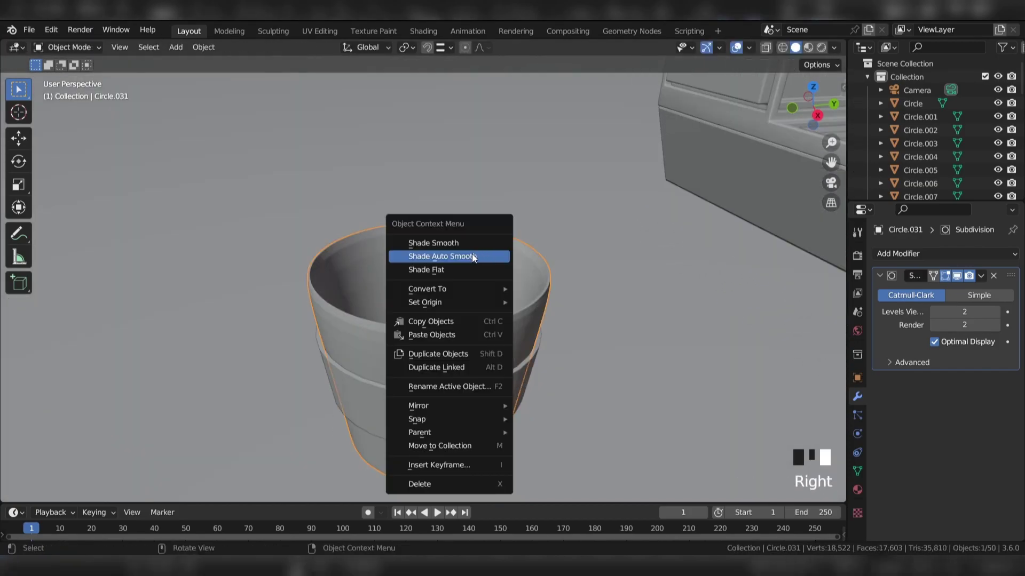
{"action": "left_click", "coordinate": [465, 255]}
Add two supporting edge loops to the band around the cup.
{"action": "middle_click_drag", "start_coordinate": [465, 259], "coordinate": [608, 340]}
{"action": "left_click", "coordinate": [483, 215]}
{"action": "key", "text": "Tab"}
{"action": "key", "text": "ctrl+r"}
{"action": "left_click", "coordinate": [609, 339]}
{"action": "left_click", "coordinate": [592, 338]}
{"action": "key", "text": "ctrl+r"}
{"action": "left_click", "coordinate": [611, 347]}
{"action": "left_click", "coordinate": [612, 351]}
{"action": "key", "text": "Tab"}
Add a level 2 Subdivision modifier to the band with auto smooth shading, and save the file.
{"action": "middle_click_drag", "start_coordinate": [539, 220], "coordinate": [446, 291]}
{"action": "left_click", "coordinate": [472, 271]}
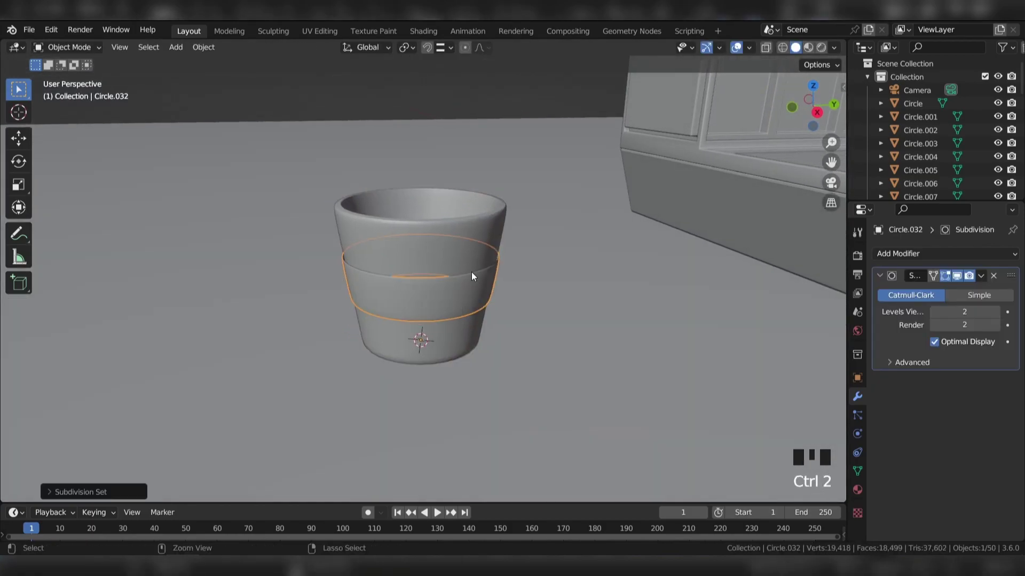
{"action": "key", "text": "ctrl+2"}
{"action": "scroll", "coordinate": [459, 280], "scroll_direction": "up", "scroll_amount": 3}
{"action": "right_click_drag", "start_coordinate": [459, 280], "coordinate": [440, 293]}
{"action": "left_click", "coordinate": [523, 94]}
{"action": "key", "text": "ctrl+s"}
Try to parent the band and the cup together, and select both parts.
{"action": "middle_click_drag", "start_coordinate": [523, 94], "coordinate": [496, 255]}
{"action": "key", "text": "ctrl+p"}
{"action": "left_click", "coordinate": [491, 191]}
{"action": "left_click", "coordinate": [513, 187]}
{"action": "key", "text": "g"}
{"action": "right_click", "coordinate": [489, 238]}
{"action": "left_click", "coordinate": [491, 241], "text": "shift"}
Stretch the cup and its band taller along Z and scale both down uniformly.
{"action": "scroll", "coordinate": [490, 213], "scroll_direction": "down", "scroll_amount": 4}
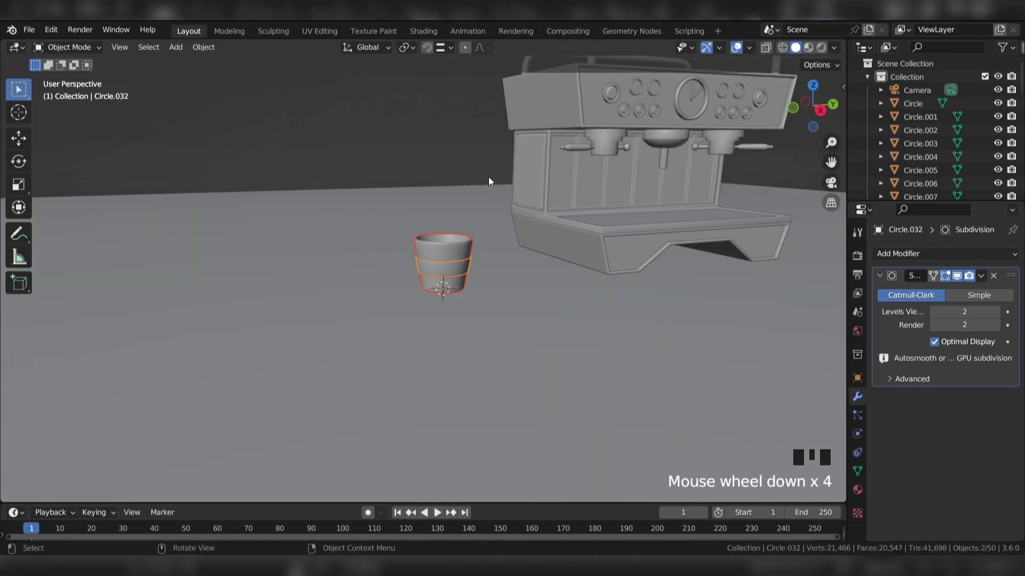
{"action": "key", "text": "KP_3"}
{"action": "middle_click_drag", "start_coordinate": [489, 177], "coordinate": [400, 254], "text": "shift"}
{"action": "scroll", "coordinate": [334, 316], "scroll_direction": "up", "scroll_amount": 4}
{"action": "key", "text": "s"}
{"action": "key", "text": "z"}
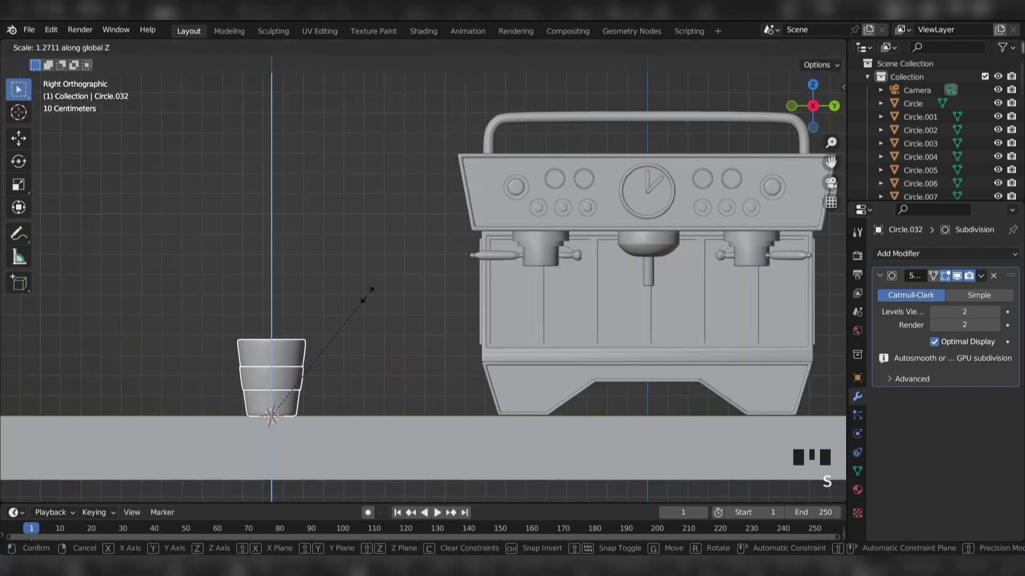
{"action": "key", "text": "s"}
{"action": "left_click", "coordinate": [344, 309]}
Move the cup with its band up above the coffee machine's control head and rotate it upside down.
{"action": "key", "text": "g"}
{"action": "left_click", "coordinate": [450, 104]}
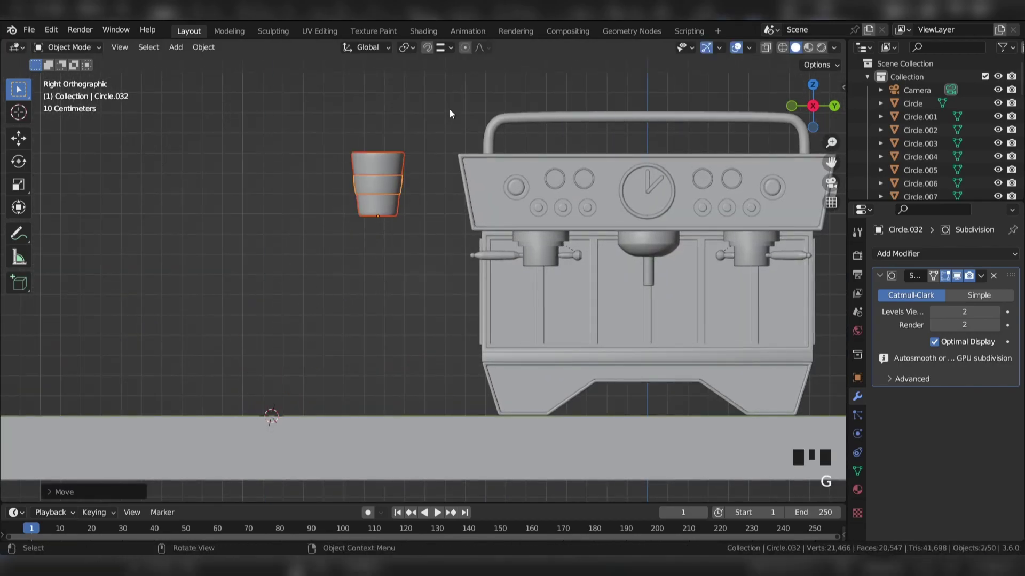
{"action": "middle_click_drag", "start_coordinate": [450, 104], "coordinate": [354, 241], "text": "shift"}
{"action": "key", "text": "g"}
{"action": "key", "text": "r"}
{"action": "left_click", "coordinate": [421, 300]}
{"action": "key", "text": "g"}
{"action": "left_click", "coordinate": [441, 261]}
Position the upside-down cup between the two top rails and move it along Z onto the control head.
{"action": "key", "text": "KP_7"}
{"action": "key", "text": "g"}
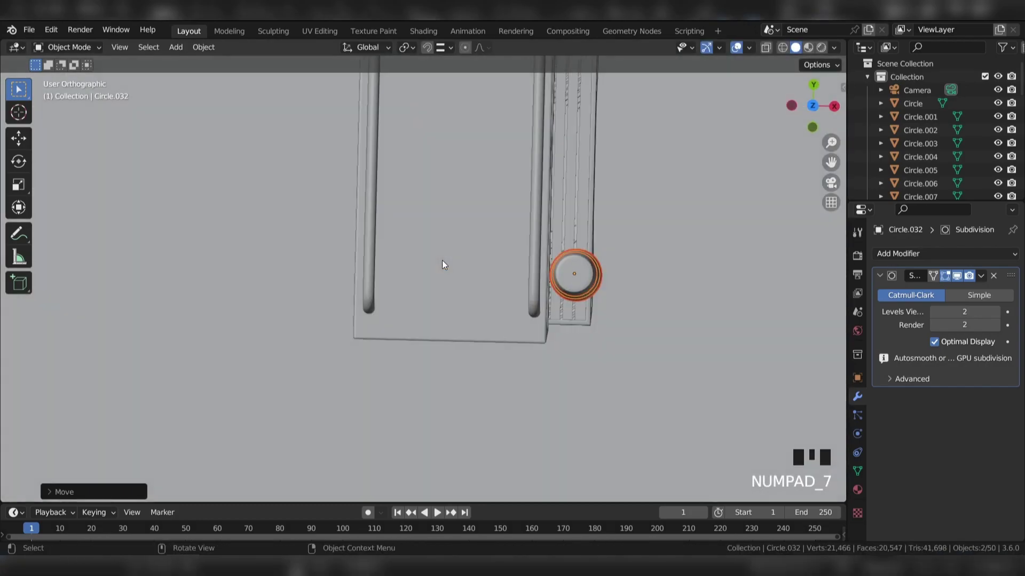
{"action": "left_click", "coordinate": [489, 271]}
{"action": "middle_click_drag", "start_coordinate": [492, 270], "coordinate": [422, 181]}
{"action": "scroll", "coordinate": [529, 224], "scroll_direction": "up", "scroll_amount": 5}
{"action": "scroll", "coordinate": [578, 240], "scroll_direction": "up", "scroll_amount": 1}
{"action": "key", "text": "g"}
{"action": "key", "text": "z"}
{"action": "left_click", "coordinate": [579, 206]}
Scale the upside-down cup down slightly and lower it along Z until its rim rests on the control head.
{"action": "scroll", "coordinate": [581, 209], "scroll_direction": "down", "scroll_amount": 5}
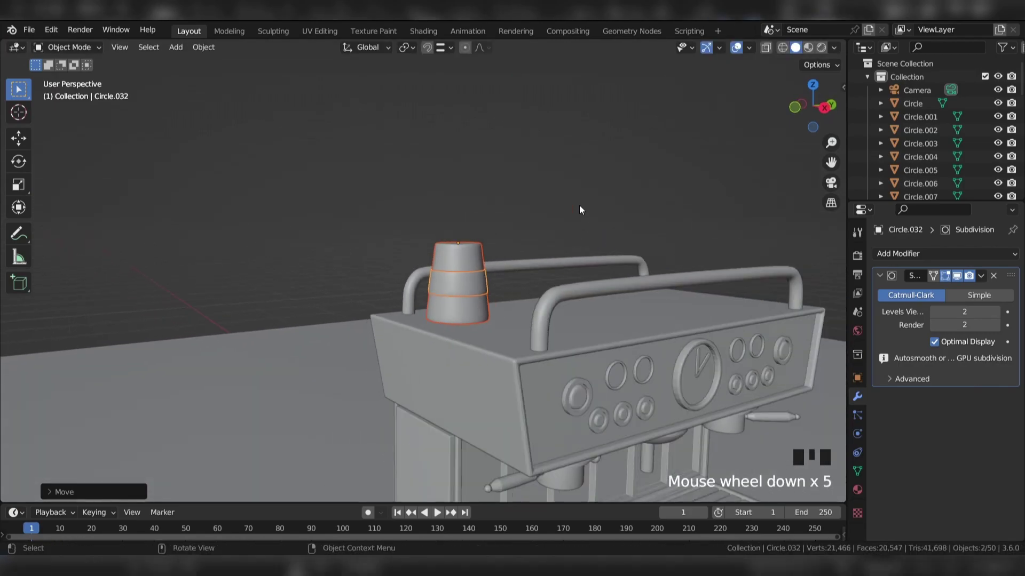
{"action": "scroll", "coordinate": [578, 204], "scroll_direction": "down", "scroll_amount": 1}
{"action": "key", "text": "KP_3"}
{"action": "key", "text": "s"}
{"action": "left_click", "coordinate": [563, 206]}
{"action": "key", "text": "g"}
{"action": "key", "text": "z"}
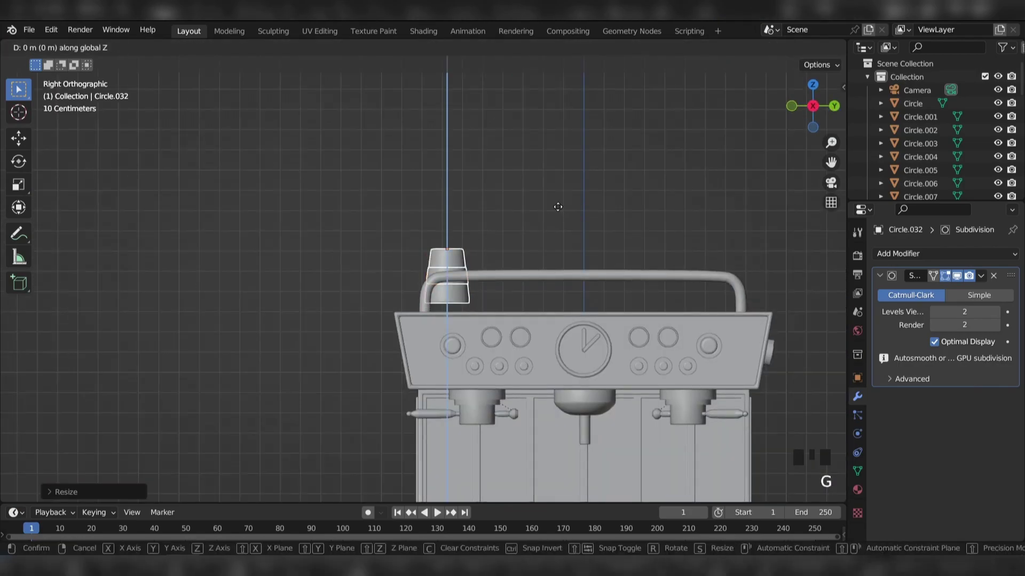
{"action": "left_click", "coordinate": [555, 236]}
{"action": "middle_click_drag", "start_coordinate": [555, 236], "coordinate": [555, 201]}
{"action": "scroll", "coordinate": [553, 214], "scroll_direction": "up", "scroll_amount": 4}
{"action": "key", "text": "g"}
{"action": "key", "text": "z"}
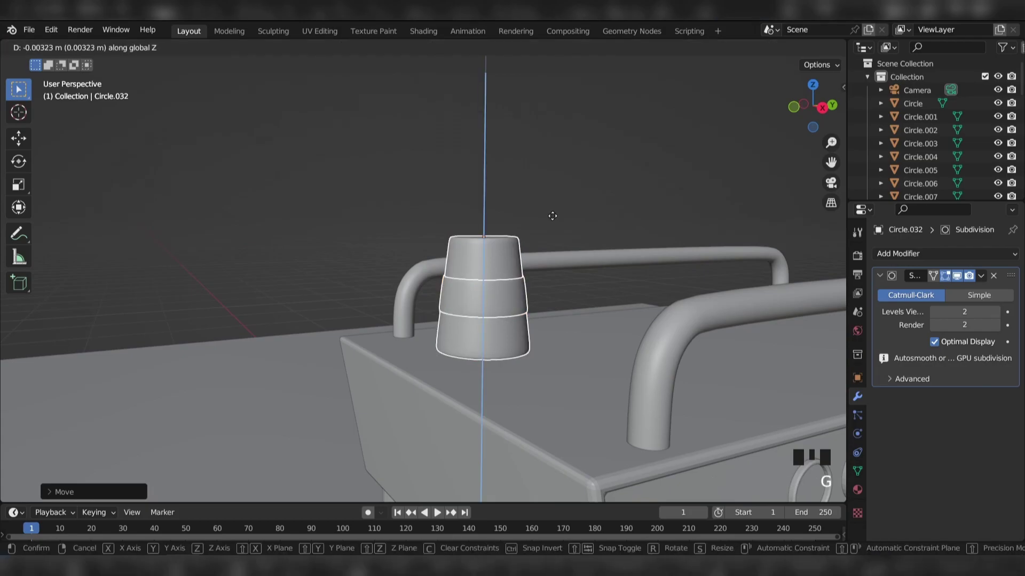
{"action": "left_click", "coordinate": [549, 220]}
Duplicate the cup upward along Z and adjust the copy's height so it nests over the first cup.
{"action": "scroll", "coordinate": [549, 217], "scroll_direction": "down", "scroll_amount": 5}
{"action": "key", "text": "KP_3"}
{"action": "scroll", "coordinate": [499, 186], "scroll_direction": "up", "scroll_amount": 5}
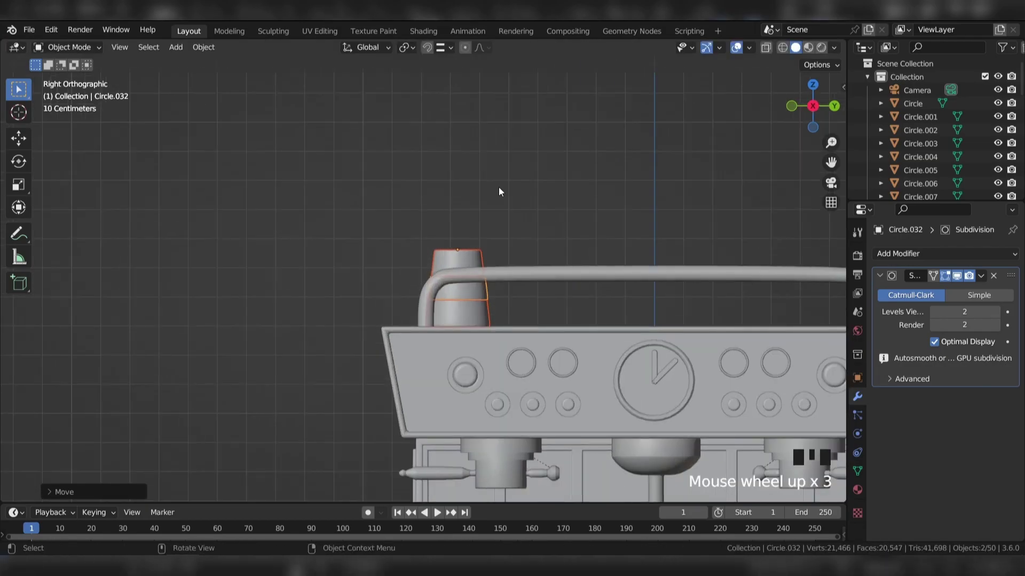
{"action": "key", "text": "shift+d"}
{"action": "key", "text": "z"}
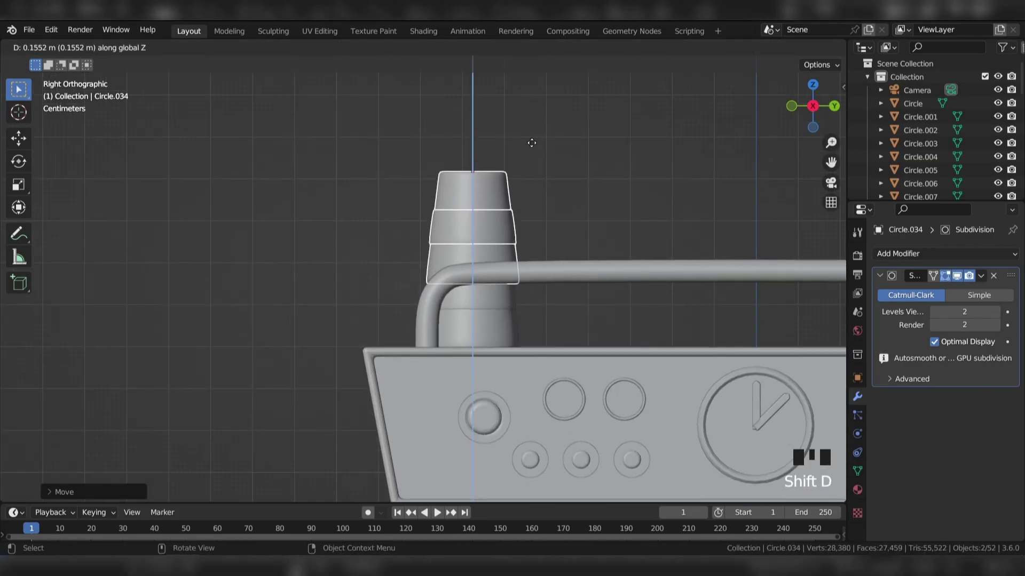
{"action": "left_click", "coordinate": [555, 160]}
{"action": "middle_click_drag", "start_coordinate": [555, 160], "coordinate": [607, 149]}
{"action": "key", "text": "g"}
{"action": "key", "text": "z"}
{"action": "left_click", "coordinate": [600, 156]}
Duplicate the upper cup along Z and repeat the duplication twice to build a stack of five cups.
{"action": "key", "text": "shift+d"}
{"action": "key", "text": "z"}
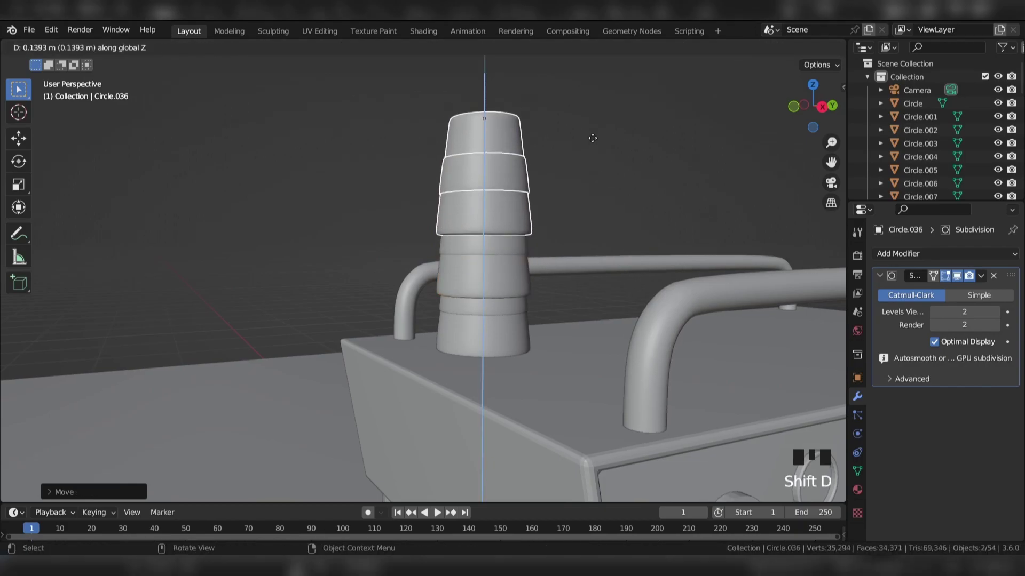
{"action": "left_click", "coordinate": [583, 194]}
{"action": "scroll", "coordinate": [579, 181], "scroll_direction": "down", "scroll_amount": 2}
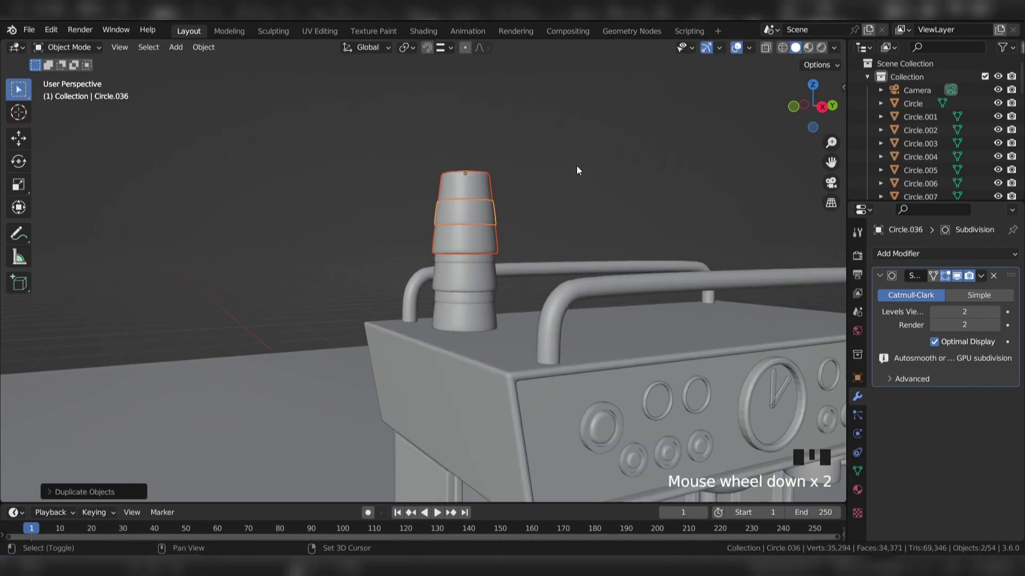
{"action": "key", "text": "shift+r"}
{"action": "key", "text": "shift+r"}
Duplicate the stack's top cup and place the copy on the control head beside the stack.
{"action": "key", "text": "KP_3"}
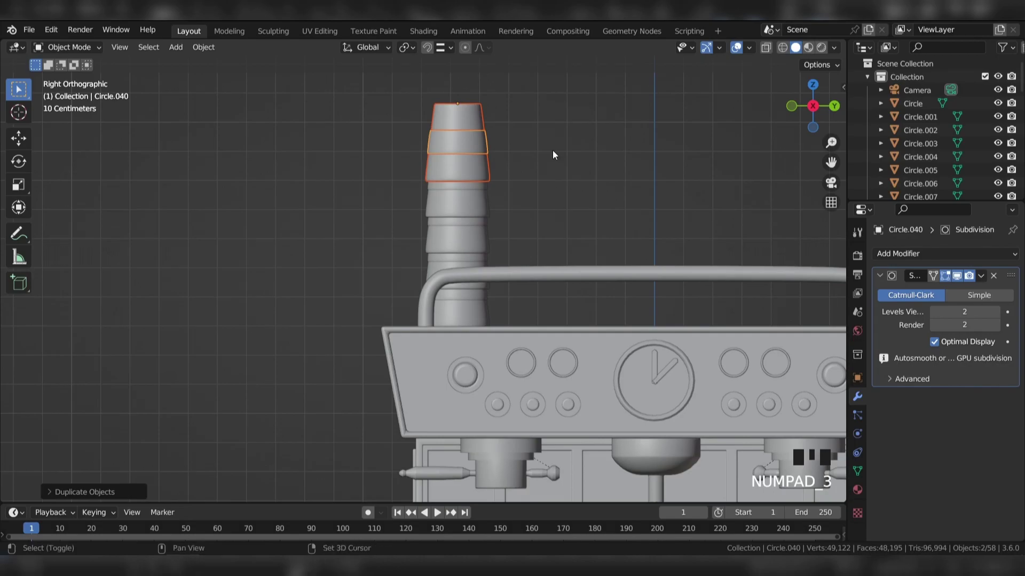
{"action": "key", "text": "shift+d"}
{"action": "key", "text": "KP_7"}
{"action": "key", "text": "g"}
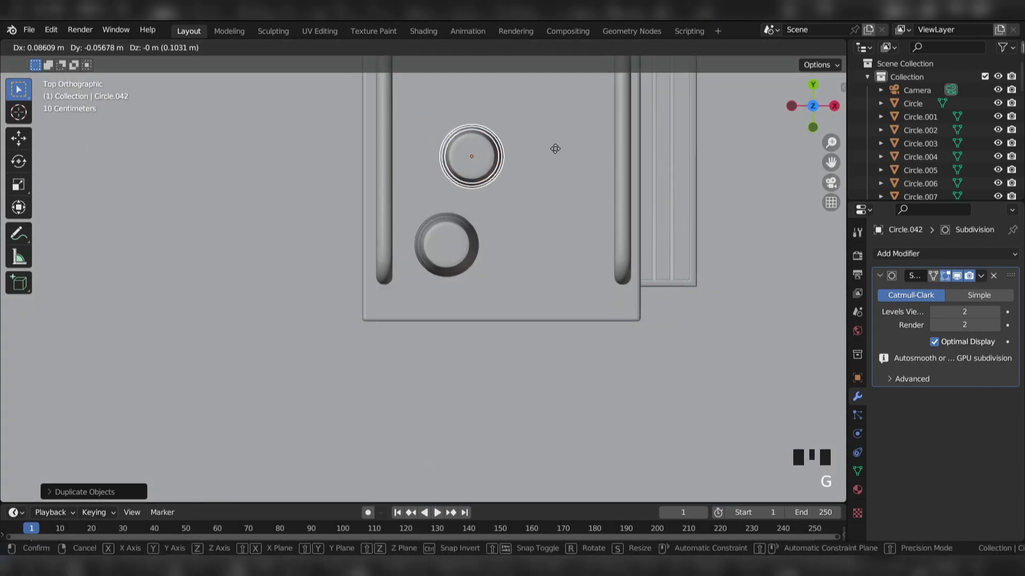
{"action": "left_click", "coordinate": [578, 174]}
{"action": "middle_click_drag", "start_coordinate": [579, 174], "coordinate": [572, 315]}
Duplicate the single cup upward along Z to form a second stack of two cups.
{"action": "scroll", "coordinate": [643, 277], "scroll_direction": "up", "scroll_amount": 2}
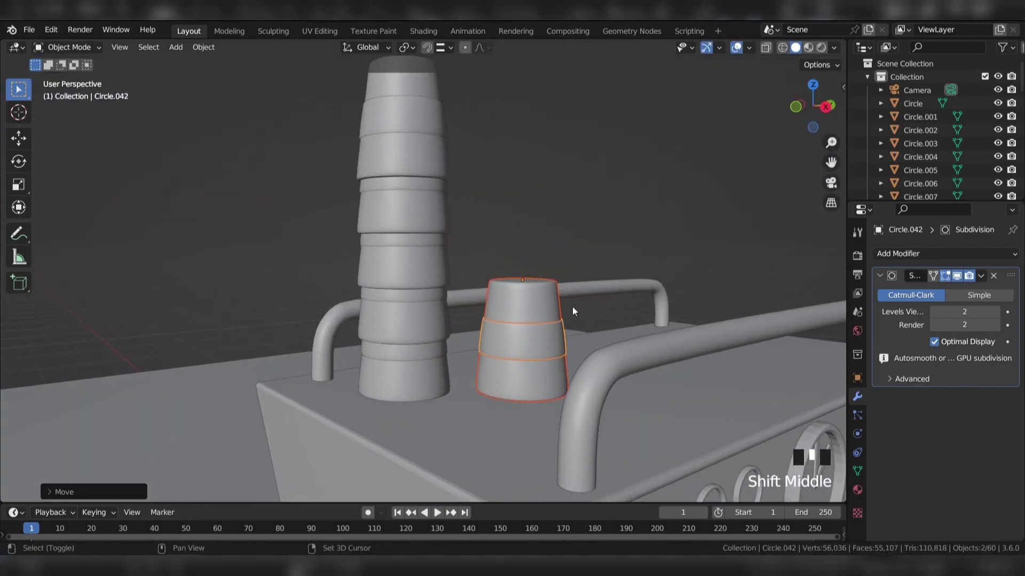
{"action": "key", "text": "shift+d"}
{"action": "key", "text": "z"}
{"action": "left_click", "coordinate": [552, 263]}
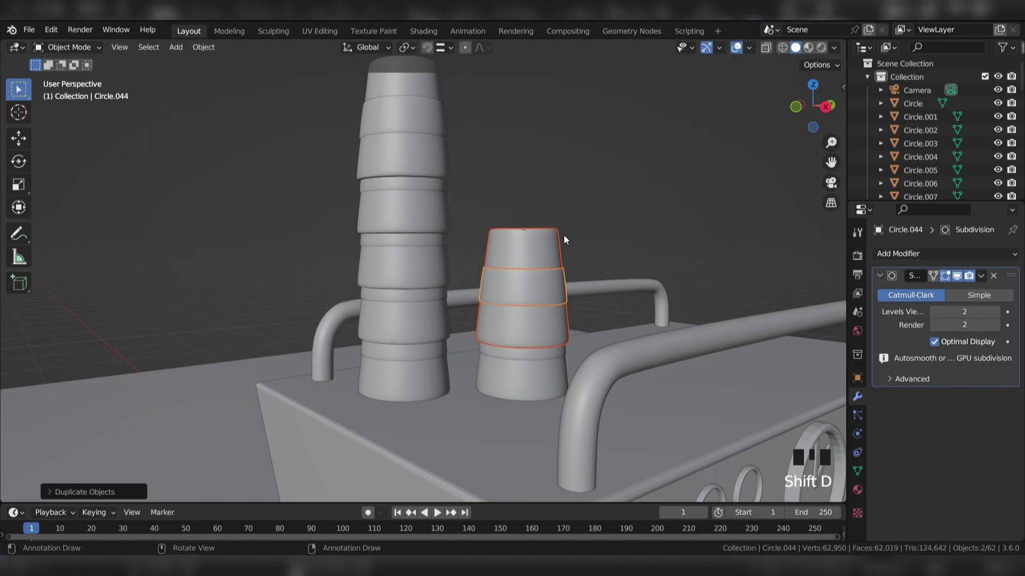
Duplicate the second stack's top cup away from the stack and rotate the copy upright.
{"action": "key", "text": "KP_7"}
{"action": "scroll", "coordinate": [564, 235], "scroll_direction": "down", "scroll_amount": 2}
{"action": "middle_click_drag", "start_coordinate": [563, 234], "coordinate": [428, 202], "text": "shift"}
{"action": "key", "text": "shift+d"}
{"action": "left_click", "coordinate": [570, 217]}
{"action": "key", "text": "KP_3"}
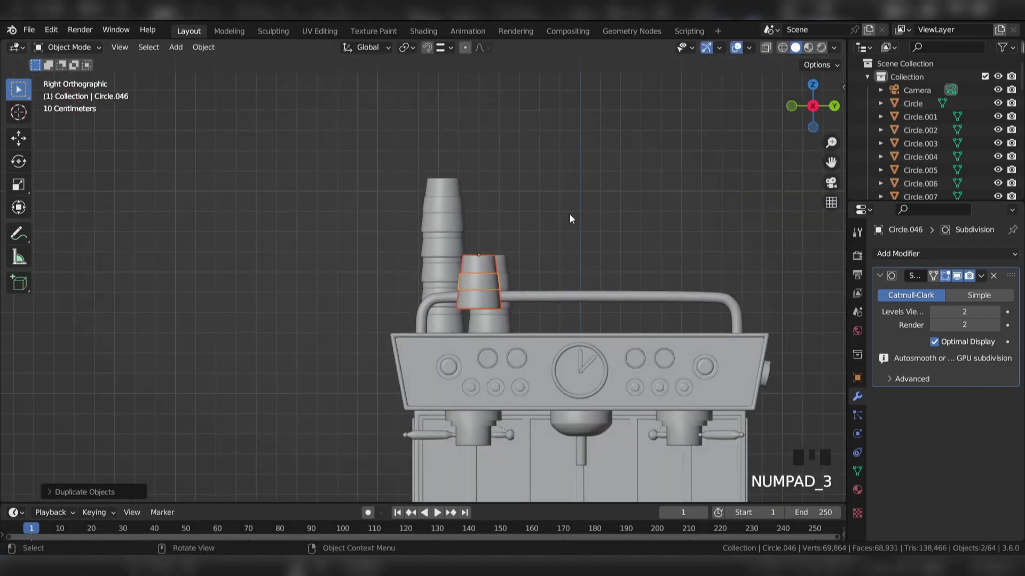
{"action": "key", "text": "r"}
{"action": "left_click", "coordinate": [447, 236]}
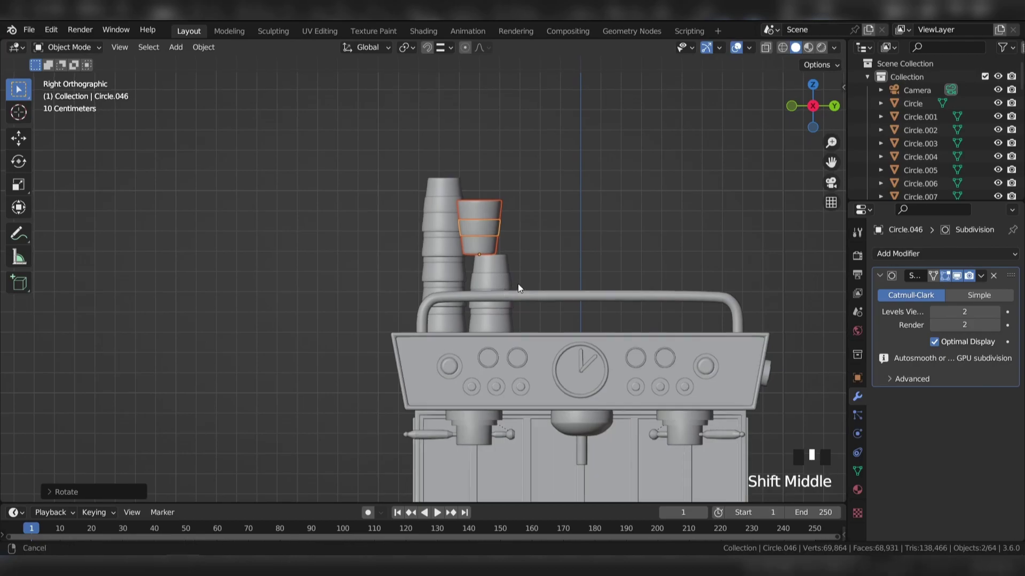
Move the upright cup down beneath the left brewing group, above the drip tray.
{"action": "middle_click_drag", "start_coordinate": [517, 290], "coordinate": [501, 164], "text": "shift"}
{"action": "key", "text": "g"}
{"action": "middle_click_drag", "start_coordinate": [514, 474], "coordinate": [486, 266]}
{"action": "left_click", "coordinate": [485, 266]}
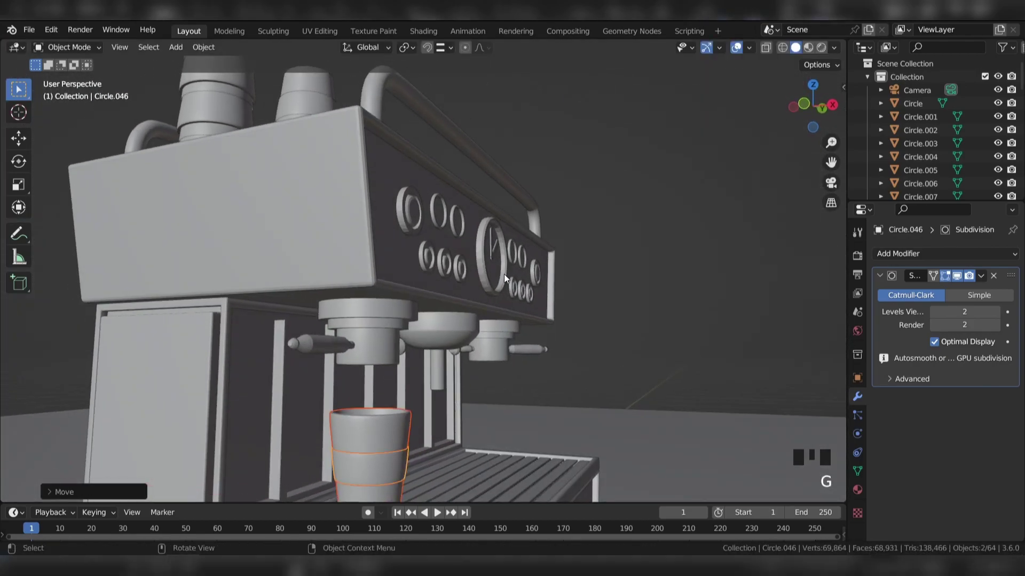
Shift the upright cup sideways in the side view to line it up beneath the central spout.
{"action": "key", "text": "g"}
{"action": "key", "text": "KP_3"}
{"action": "left_click", "coordinate": [594, 286]}
{"action": "scroll", "coordinate": [593, 285], "scroll_direction": "up", "scroll_amount": 2}
{"action": "middle_click_drag", "start_coordinate": [593, 286], "coordinate": [359, 136], "text": "shift"}
{"action": "key", "text": "g"}
{"action": "left_click", "coordinate": [516, 220]}
Position the cup in the front view so it stands on the drip tray directly under the central spout.
{"action": "key", "text": "KP_1"}
{"action": "key", "text": "g"}
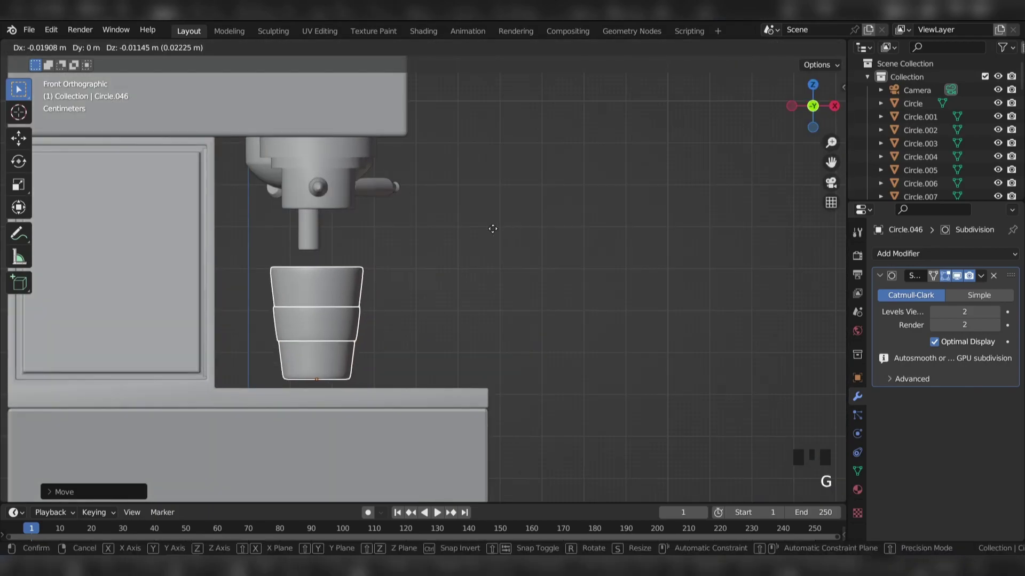
{"action": "left_click", "coordinate": [483, 249]}
{"action": "scroll", "coordinate": [489, 259], "scroll_direction": "down", "scroll_amount": 4}
{"action": "middle_click_drag", "start_coordinate": [488, 259], "coordinate": [494, 261]}
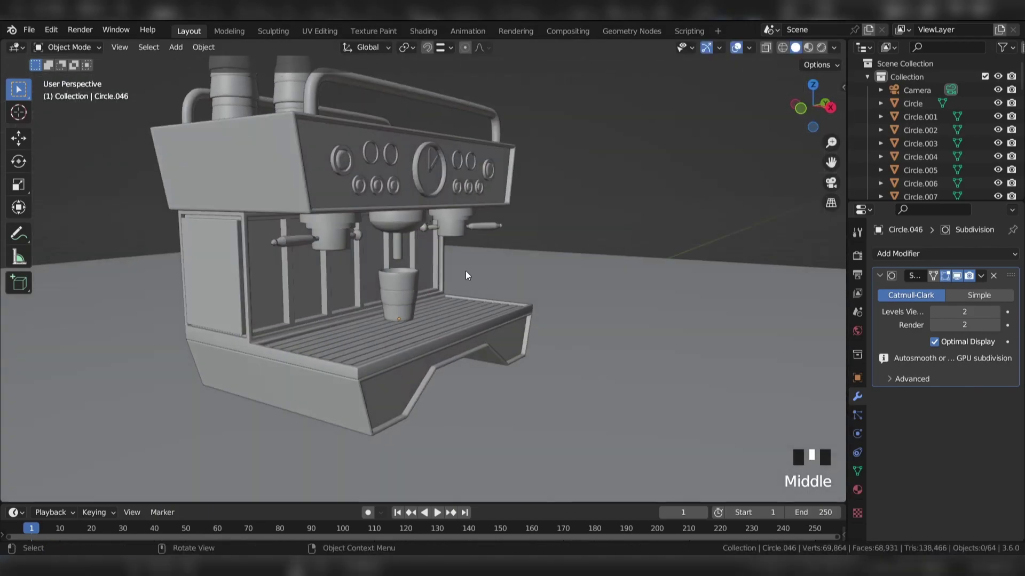
Duplicate the cup in the top view and place the copy in front of the machine, toward its left corner.
{"action": "key", "text": "KP_7"}
{"action": "key", "text": "shift+d"}
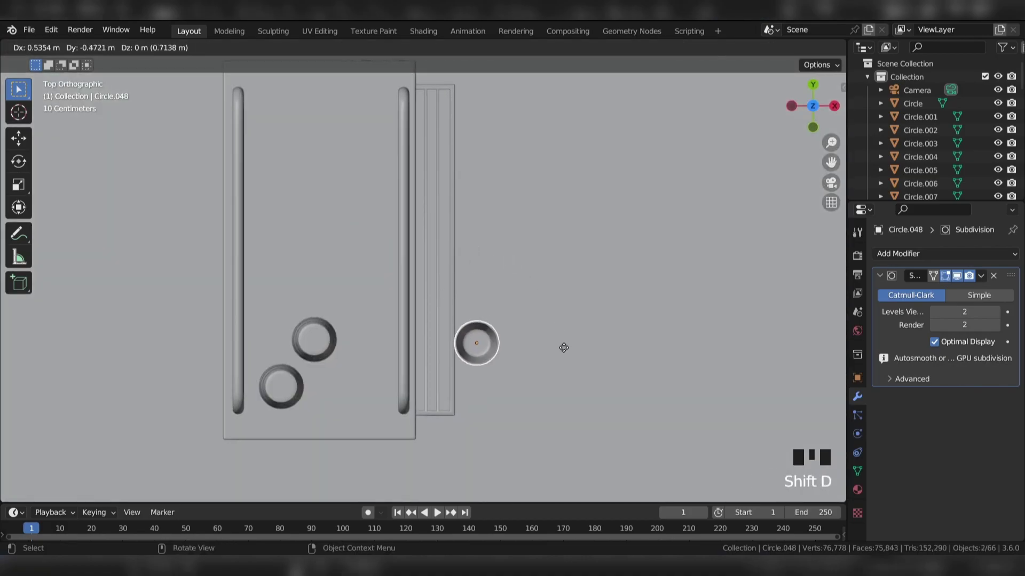
{"action": "left_click", "coordinate": [575, 348]}
{"action": "key", "text": "KP_3"}
{"action": "scroll", "coordinate": [576, 350], "scroll_direction": "up", "scroll_amount": 1}
{"action": "key", "text": "g"}
{"action": "left_click", "coordinate": [546, 315]}
Adjust the duplicated cup's height along Z so it stands on the floor, and save the file.
{"action": "scroll", "coordinate": [547, 315], "scroll_direction": "up", "scroll_amount": 3}
{"action": "key", "text": "g"}
{"action": "key", "text": "z"}
{"action": "left_click", "coordinate": [497, 324]}
{"action": "scroll", "coordinate": [496, 324], "scroll_direction": "down", "scroll_amount": 7}
{"action": "middle_click_drag", "start_coordinate": [497, 325], "coordinate": [716, 200]}
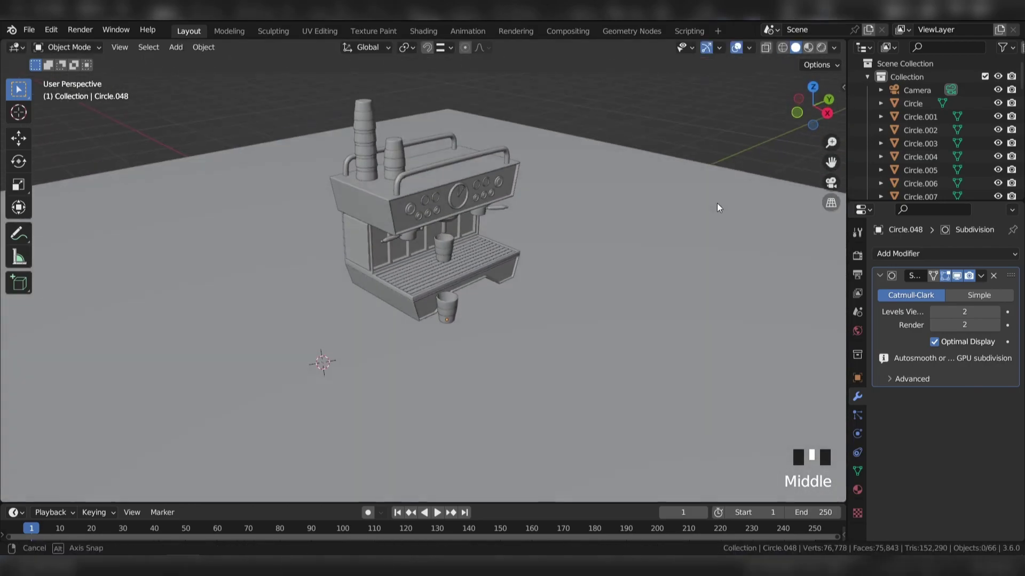
{"action": "scroll", "coordinate": [585, 152], "scroll_direction": "down", "scroll_amount": 2}
{"action": "key", "text": "ctrl+s"}
{"action": "scroll", "coordinate": [553, 155], "scroll_direction": "up", "scroll_amount": 4}
{"action": "middle_click_drag", "start_coordinate": [553, 155], "coordinate": [520, 175]}
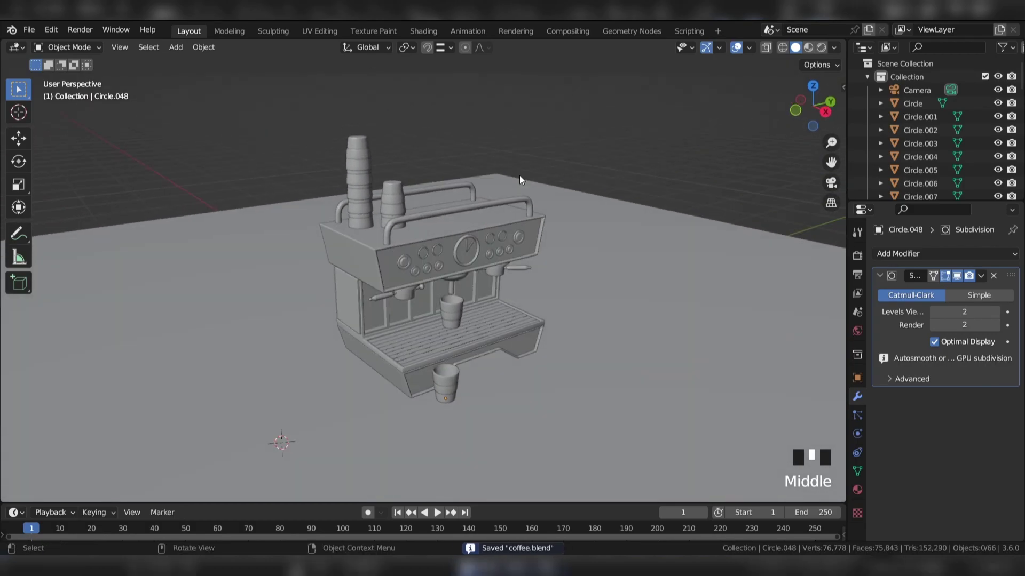
Switch to the Shading workspace and apply the scale of all objects in the scene.
{"action": "left_click", "coordinate": [420, 31]}
{"action": "scroll", "coordinate": [510, 189], "scroll_direction": "up", "scroll_amount": 4}
{"action": "mouse_move", "coordinate": [510, 189]}
{"action": "middle_mouse_down"}
{"action": "mouse_move", "coordinate": [439, 127]}
{"action": "mouse_move", "coordinate": [491, 162]}
{"action": "mouse_move", "coordinate": [612, 157]}
{"action": "middle_mouse_up"}
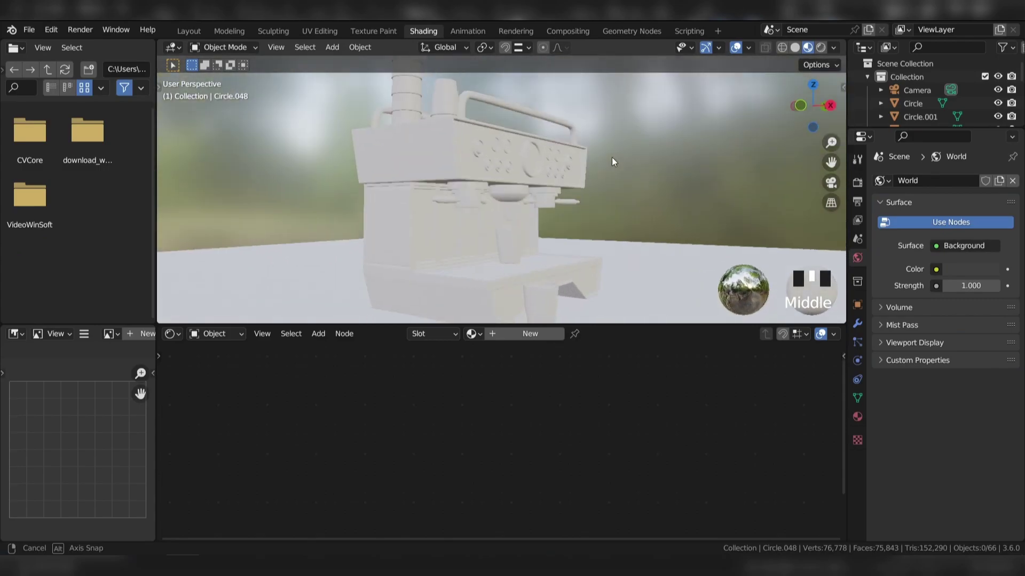
{"action": "scroll", "coordinate": [572, 162], "scroll_direction": "down", "scroll_amount": 2}
{"action": "key", "text": "a"}
{"action": "key", "text": "ctrl+a"}
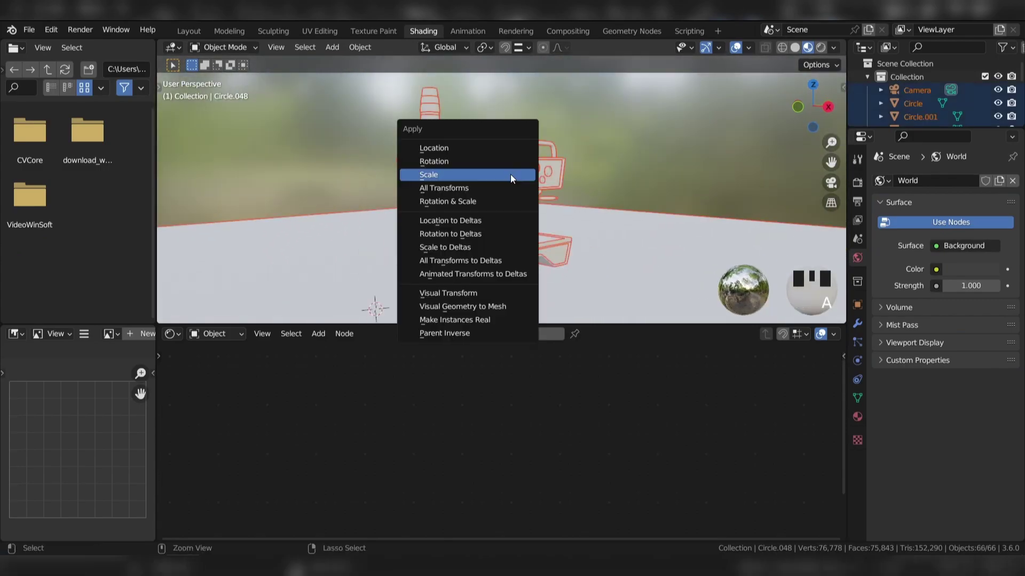
{"action": "left_click", "coordinate": [469, 175]}
Recalculate the normals of all mesh objects together in Edit Mode.
{"action": "key", "text": "Tab"}
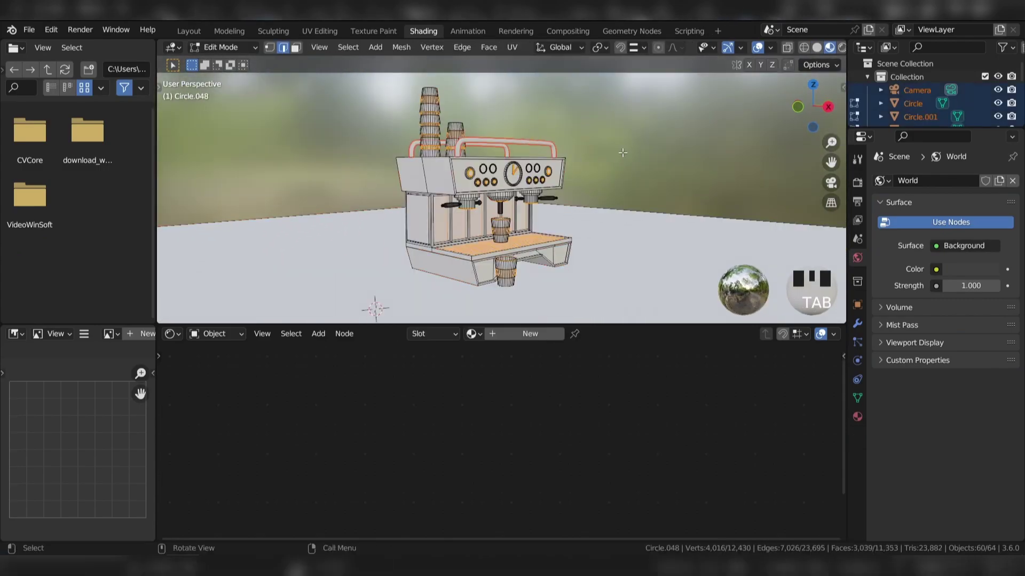
{"action": "key", "text": "a"}
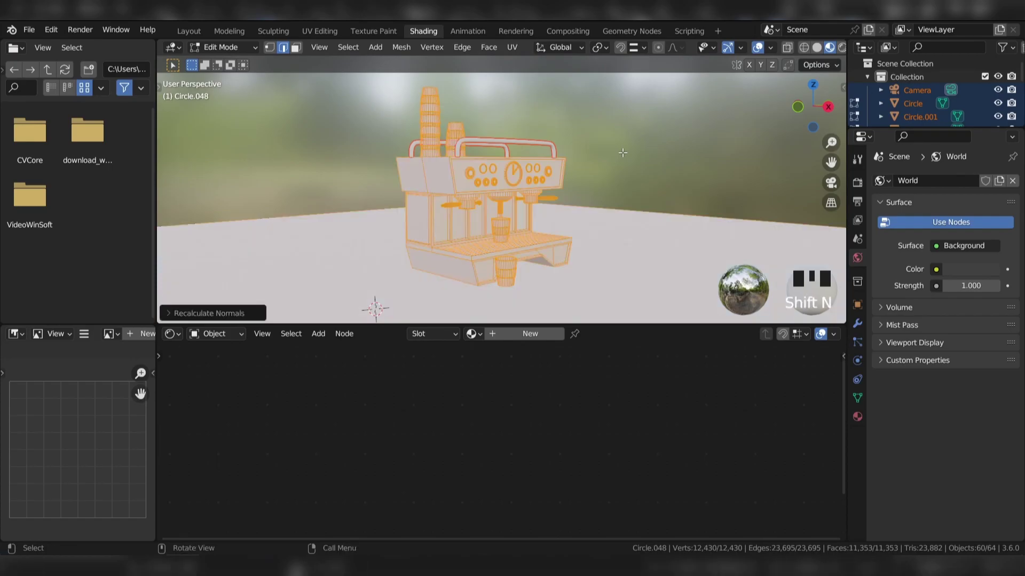
{"action": "key", "text": "Tab"}
Create a new material for the front panel of the machine's base.
{"action": "middle_click_drag", "start_coordinate": [619, 145], "coordinate": [513, 133]}
{"action": "left_click", "coordinate": [497, 278]}
{"action": "scroll", "coordinate": [498, 184], "scroll_direction": "up", "scroll_amount": 3}
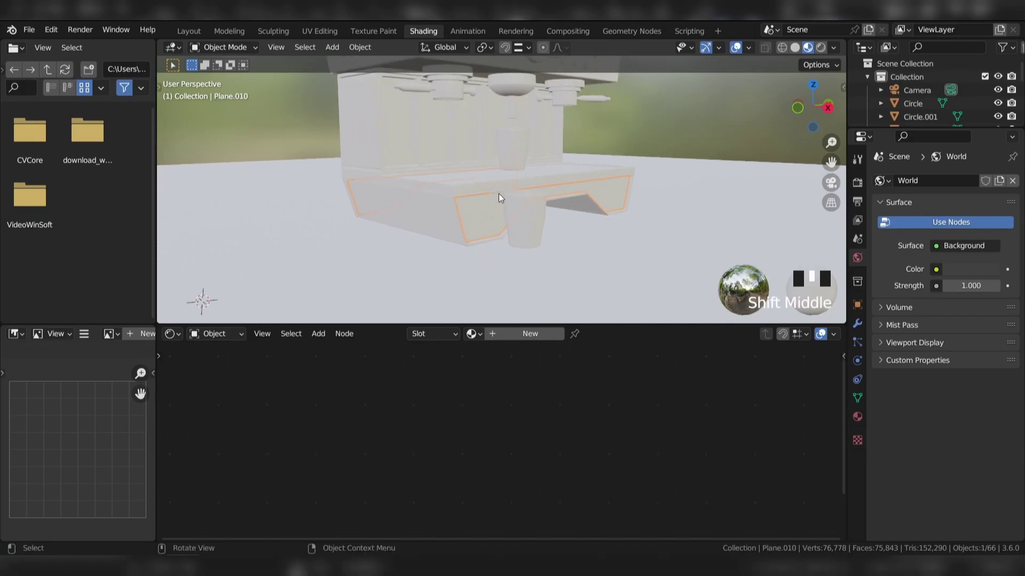
{"action": "left_click", "coordinate": [530, 333]}
Add a Color Ramp node and connect its Color output to the shader's Base Color.
{"action": "key", "text": "shift+a"}
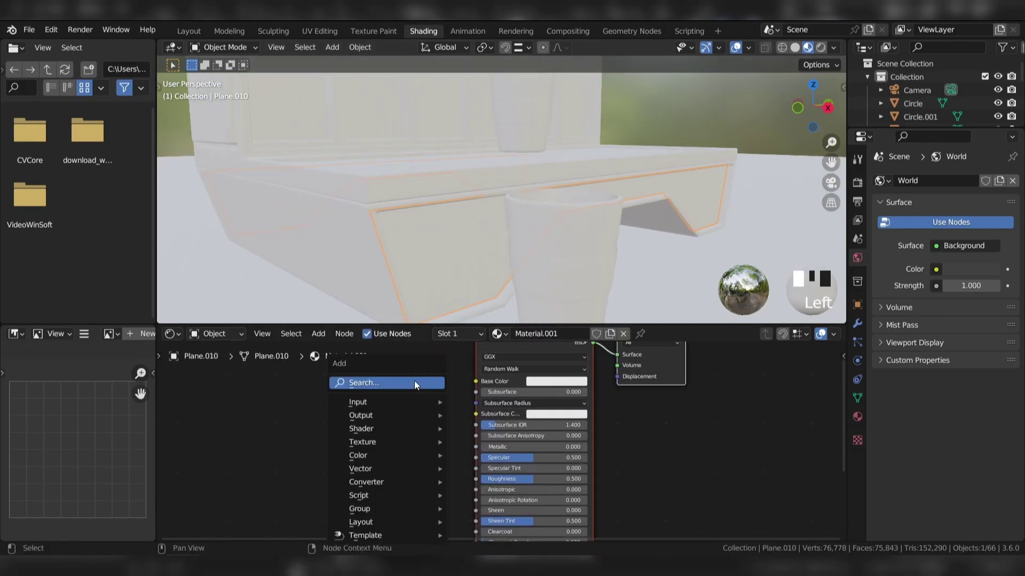
{"action": "left_click", "coordinate": [415, 380]}
{"action": "left_click", "coordinate": [442, 418]}
{"action": "left_click", "coordinate": [363, 419]}
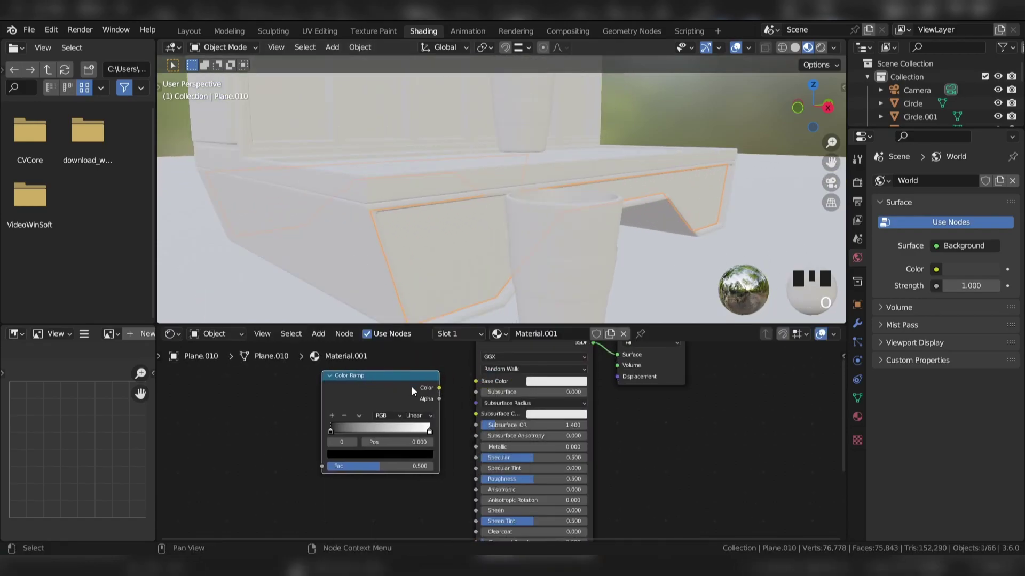
{"action": "middle_click_drag", "start_coordinate": [283, 411], "coordinate": [395, 411]}
Add a Noise Texture node and connect its Fac output to the Color Ramp's Fac input.
{"action": "key", "text": "shift+a"}
{"action": "left_click", "coordinate": [354, 389]}
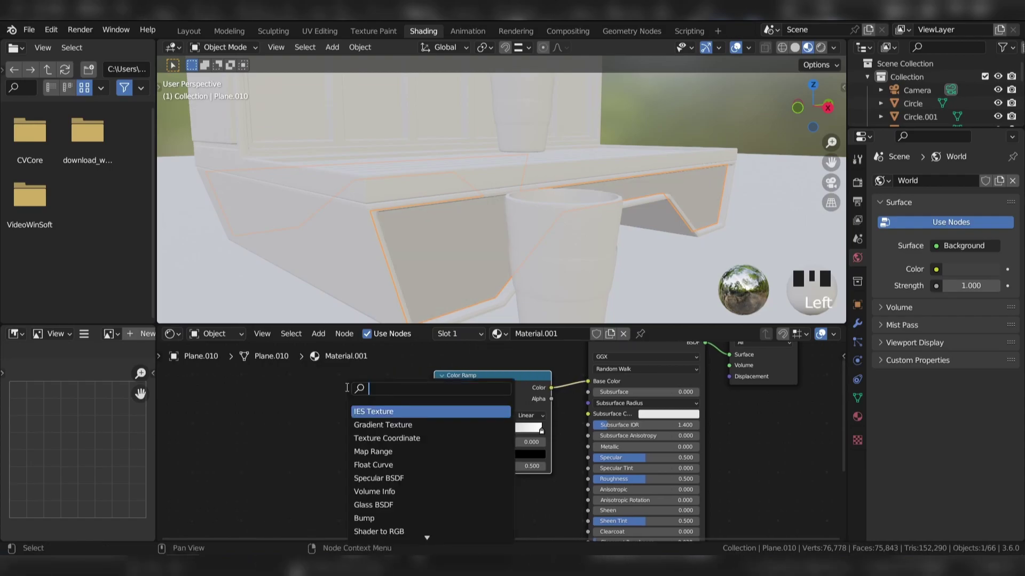
{"action": "type", "text": "noise"}
{"action": "key", "text": "Return"}
{"action": "left_click", "coordinate": [373, 406]}
{"action": "left_click_drag", "start_coordinate": [395, 390], "coordinate": [434, 466]}
Add a Musgrave Texture node and connect its Height output to the Noise Texture's Vector input.
{"action": "middle_click_drag", "start_coordinate": [269, 407], "coordinate": [374, 408], "text": "shift"}
{"action": "key", "text": "shift+a"}
{"action": "left_click", "coordinate": [340, 388]}
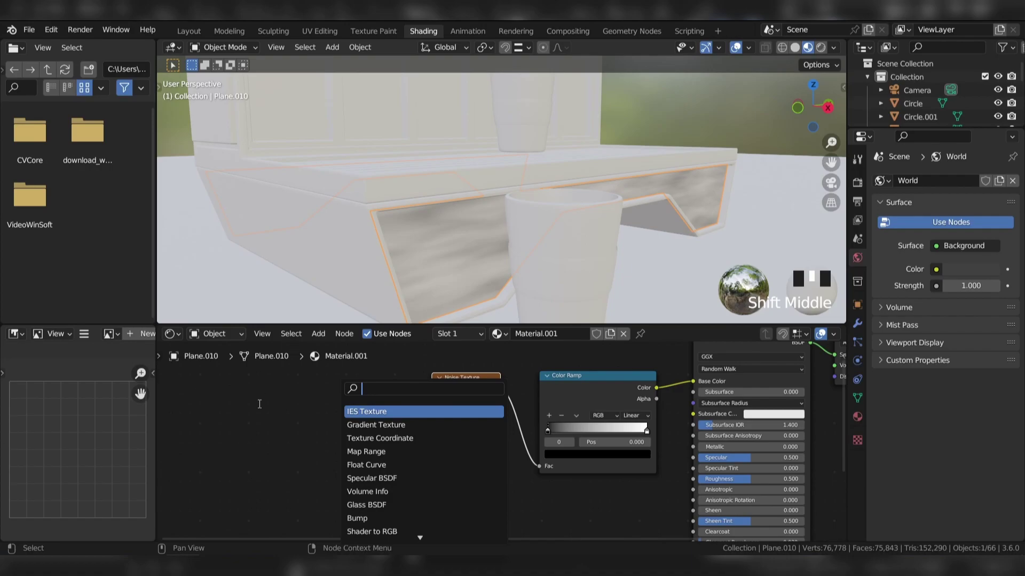
{"action": "type", "text": "mus"}
{"action": "key", "text": "Return"}
{"action": "left_click", "coordinate": [360, 427]}
{"action": "left_click_drag", "start_coordinate": [375, 408], "coordinate": [431, 427]}
{"action": "middle_click_drag", "start_coordinate": [323, 408], "coordinate": [383, 407], "text": "shift"}
Add Texture Coordinate and Mapping nodes to the Musgrave Texture, feeding the mapping with Object coordinates.
{"action": "left_click", "coordinate": [383, 407]}
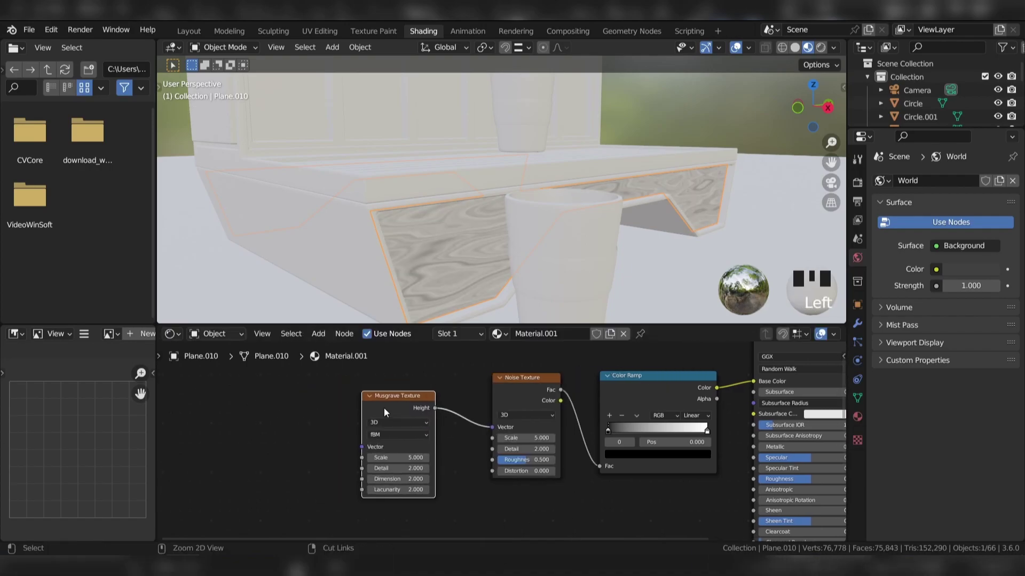
{"action": "key", "text": "ctrl+t"}
{"action": "left_click_drag", "start_coordinate": [332, 436], "coordinate": [337, 436]}
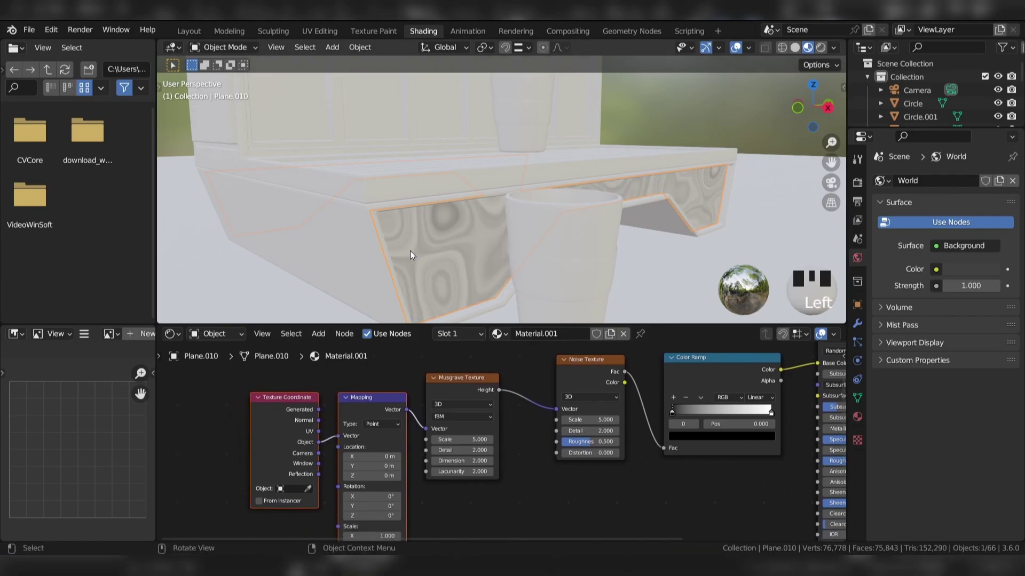
Set the Noise Texture's detail to 14.9 and roughness to 1, and narrow the Color Ramp's white-to-black transition with the white stop at 0.440.
{"action": "middle_click_drag", "start_coordinate": [578, 422], "coordinate": [506, 427]}
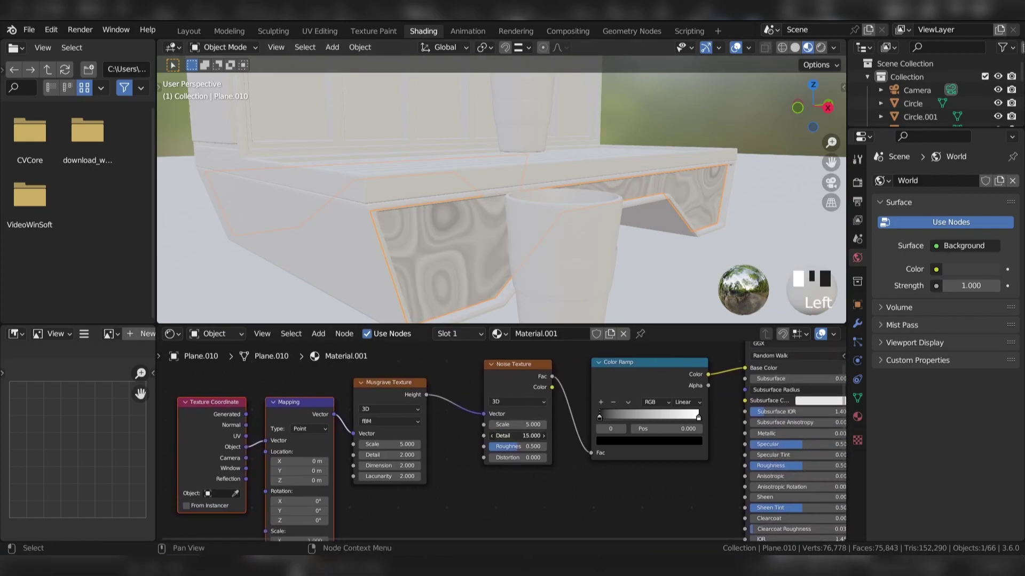
{"action": "left_click_drag", "start_coordinate": [600, 417], "coordinate": [658, 419]}
{"action": "left_click", "coordinate": [642, 418]}
{"action": "left_click_drag", "start_coordinate": [658, 417], "coordinate": [652, 416]}
{"action": "left_click", "coordinate": [642, 417]}
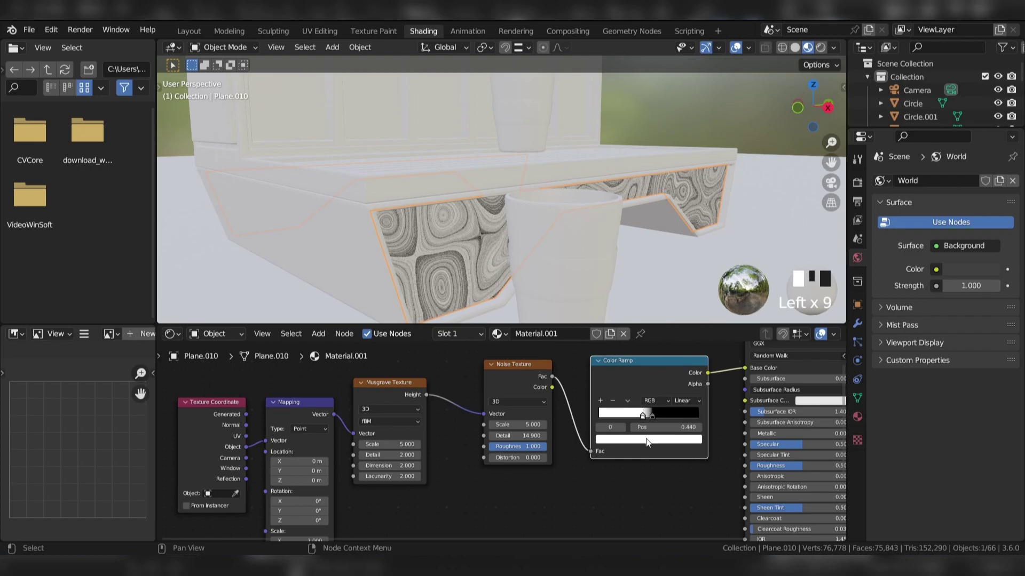
Color the ramp's white stop brown (hue 0.048, saturation 0.857, value 0.360) and move the black stop to 0.596.
{"action": "left_click", "coordinate": [646, 443]}
{"action": "left_click", "coordinate": [627, 355]}
{"action": "left_click_drag", "start_coordinate": [679, 310], "coordinate": [680, 325]}
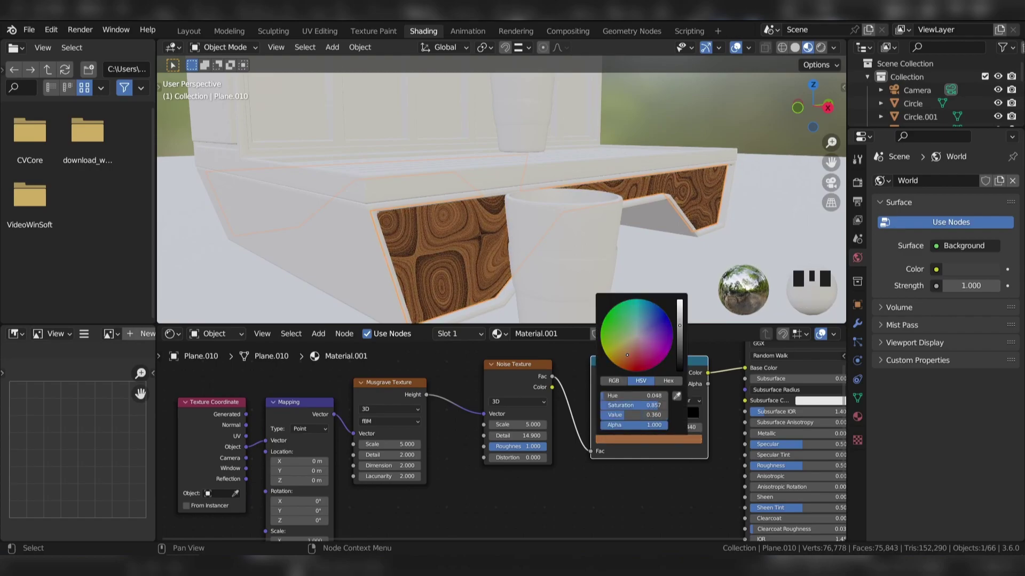
{"action": "left_click_drag", "start_coordinate": [658, 415], "coordinate": [660, 414]}
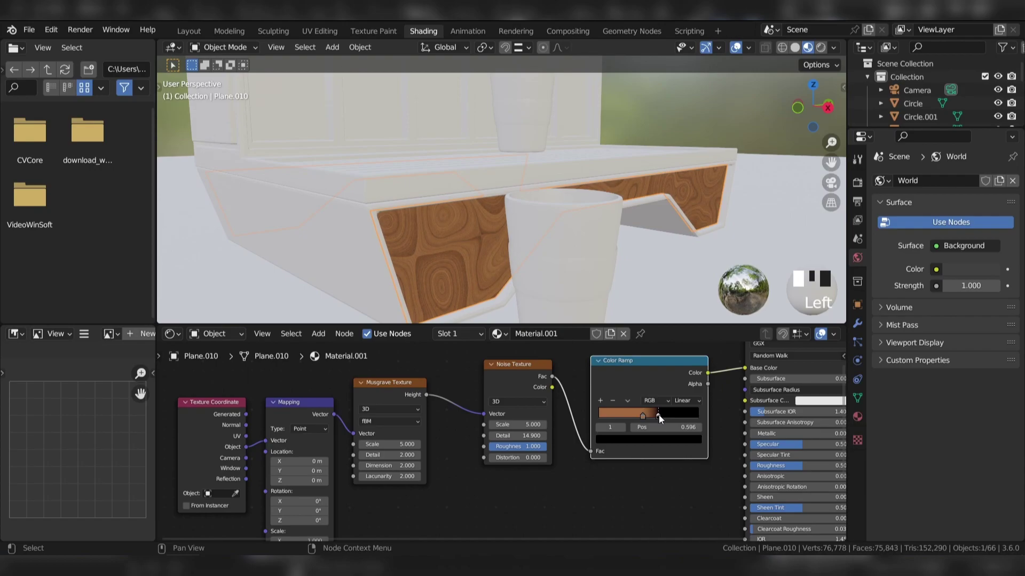
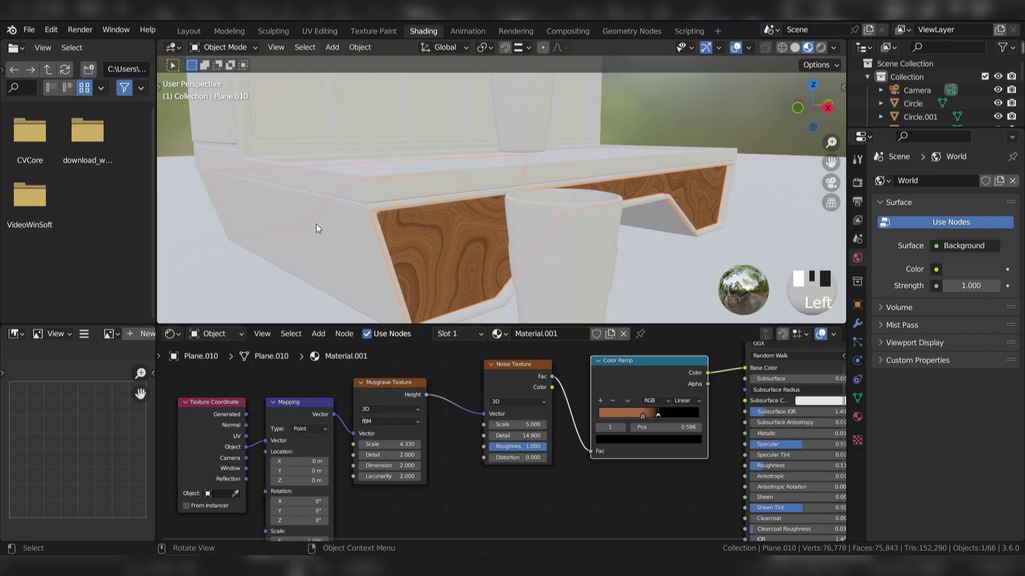
Link the wood material from the base's front panel to the control head's front panel and save the file.
{"action": "scroll", "coordinate": [299, 176], "scroll_direction": "down", "scroll_amount": 4}
{"action": "left_click", "coordinate": [287, 145]}
{"action": "middle_click_drag", "start_coordinate": [287, 145], "coordinate": [372, 147]}
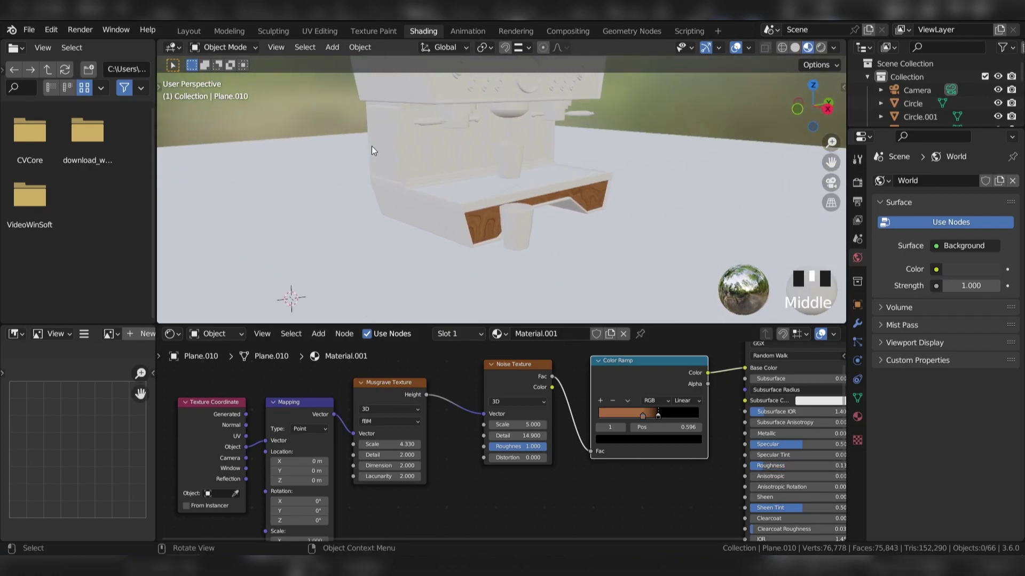
{"action": "middle_click_drag", "start_coordinate": [475, 123], "coordinate": [437, 172], "text": "shift"}
{"action": "left_click", "coordinate": [458, 175]}
{"action": "key", "text": "g"}
{"action": "key", "text": "Escape"}
{"action": "left_click", "coordinate": [486, 309], "text": "shift"}
{"action": "key", "text": "ctrl+l"}
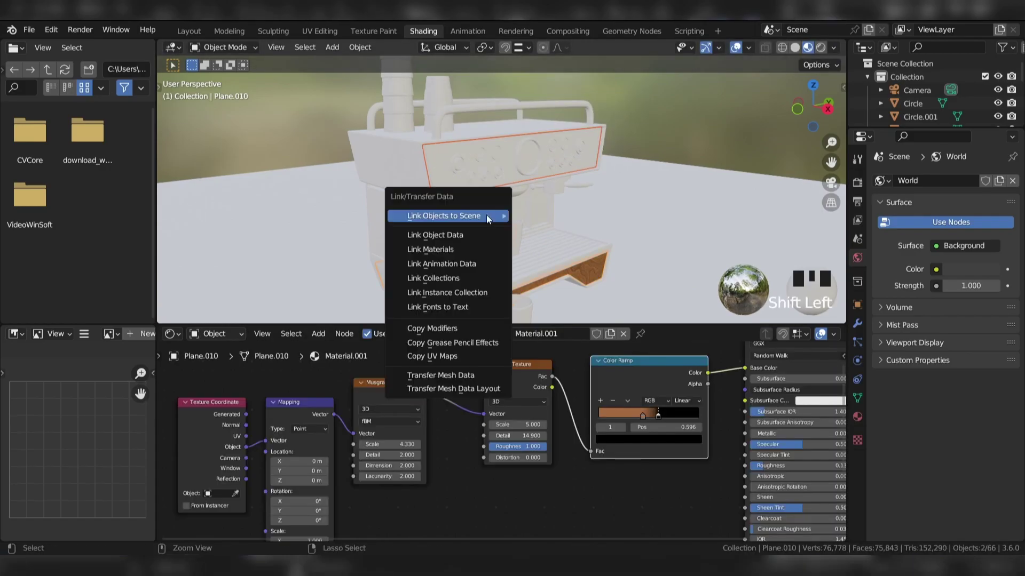
{"action": "left_click", "coordinate": [456, 249]}
{"action": "key", "text": "ctrl+s"}
Separate the six panel faces on the column's front into their own object.
{"action": "middle_click_drag", "start_coordinate": [689, 114], "coordinate": [661, 141]}
{"action": "scroll", "coordinate": [551, 171], "scroll_direction": "up", "scroll_amount": 3}
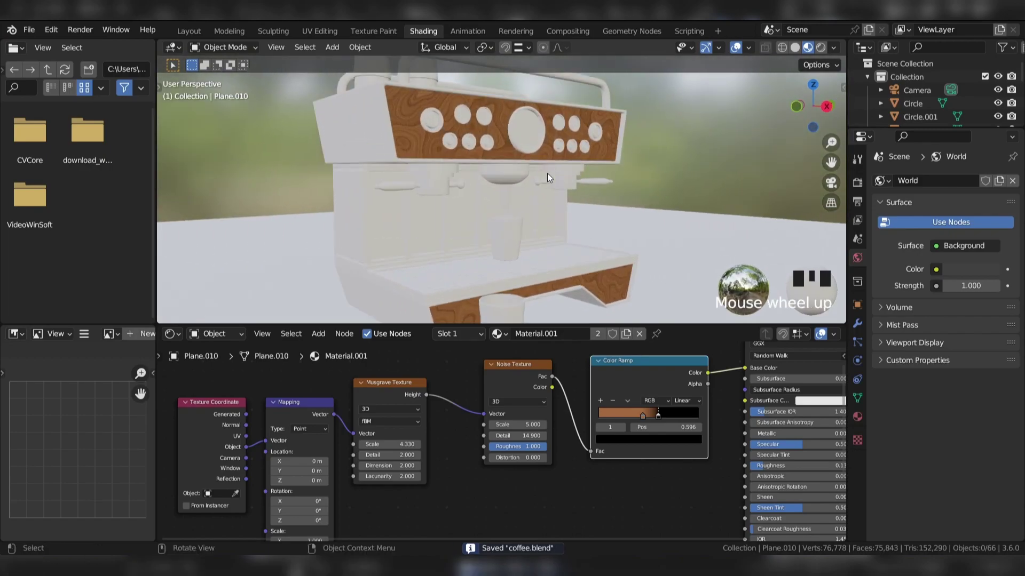
{"action": "scroll", "coordinate": [550, 171], "scroll_direction": "up", "scroll_amount": 2}
{"action": "left_click", "coordinate": [422, 205]}
{"action": "key", "text": "Tab"}
{"action": "key", "text": "3"}
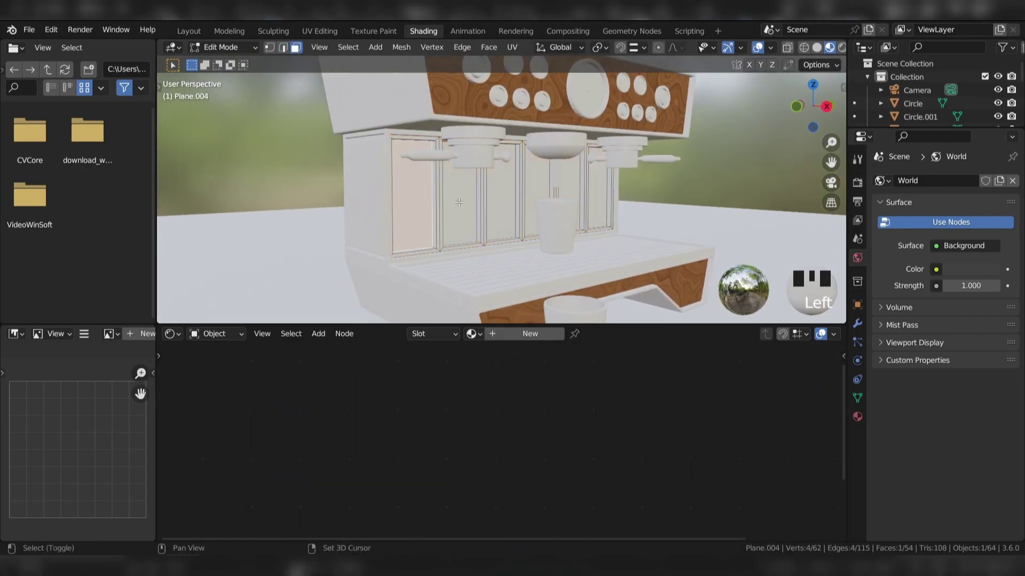
{"action": "middle_click_drag", "start_coordinate": [511, 196], "coordinate": [448, 191]}
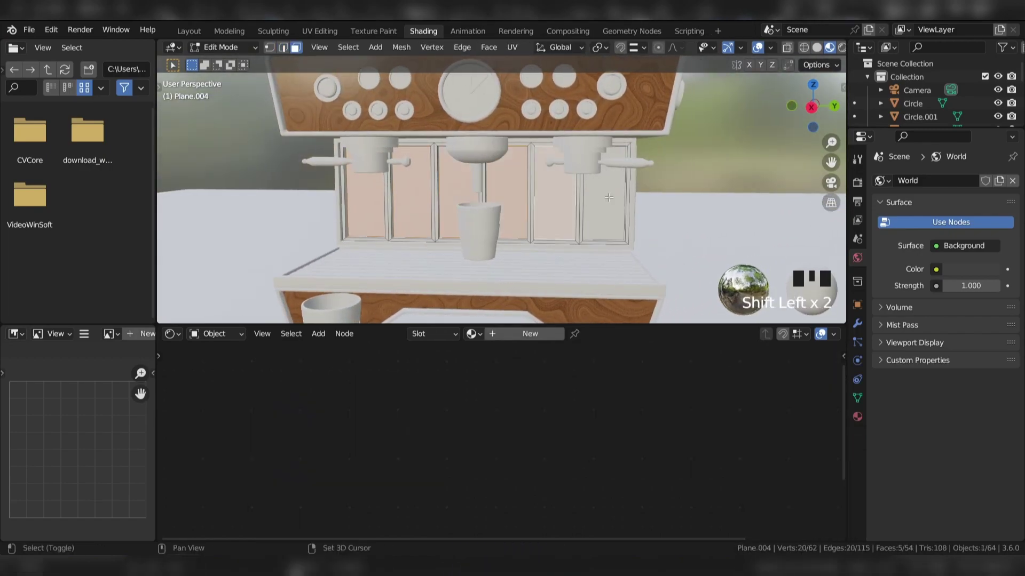
{"action": "key", "text": "p"}
{"action": "left_click", "coordinate": [521, 196]}
{"action": "key", "text": "Tab"}
Parent the separated column panels to the control head's wooden front panel with the Object option.
{"action": "left_click", "coordinate": [371, 197]}
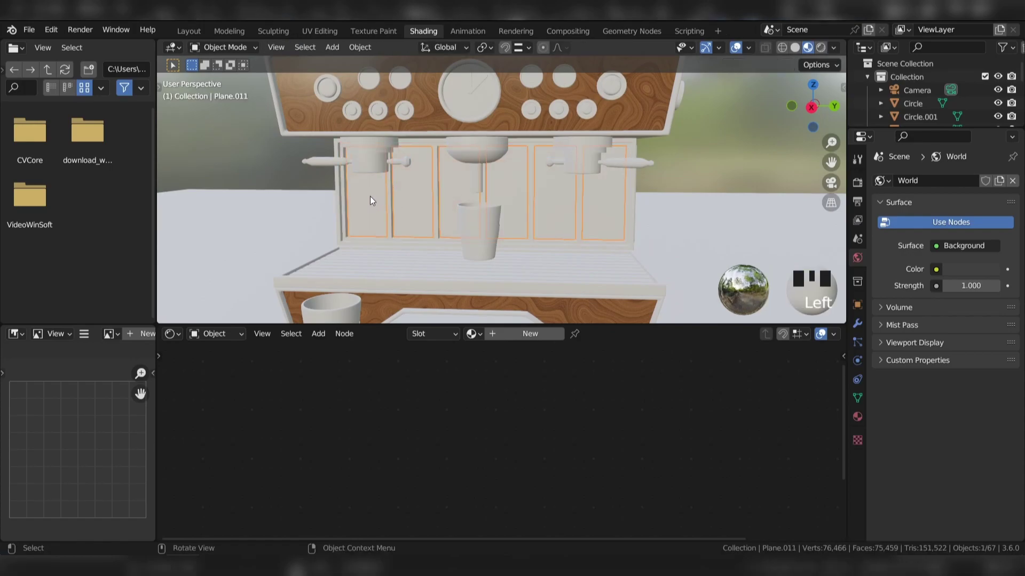
{"action": "left_click", "coordinate": [303, 111], "text": "shift"}
{"action": "key", "text": "ctrl+p"}
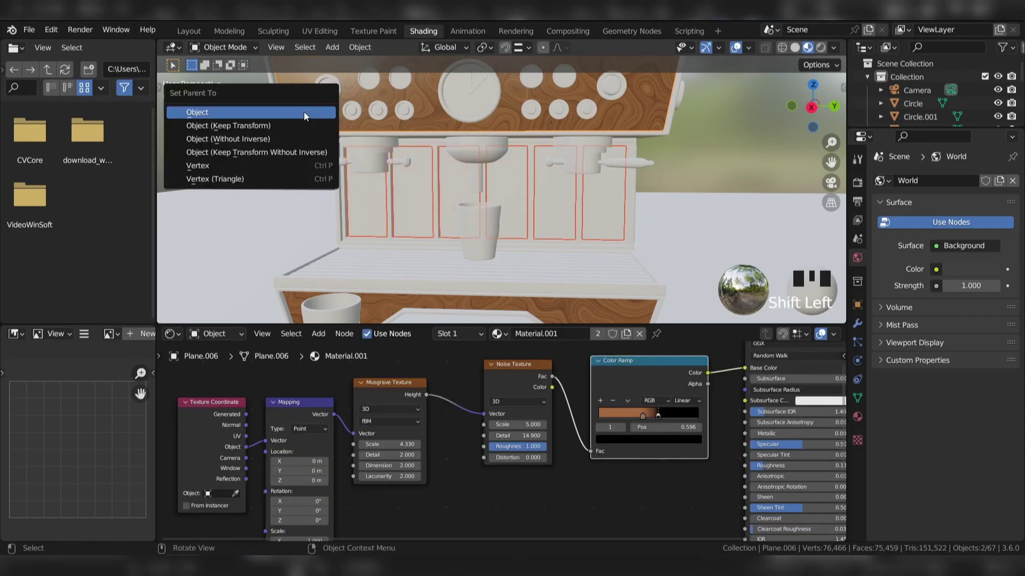
{"action": "left_click", "coordinate": [303, 111]}
Link the control head's wood material to the separated column panels and save the file.
{"action": "key", "text": "ctrl+l"}
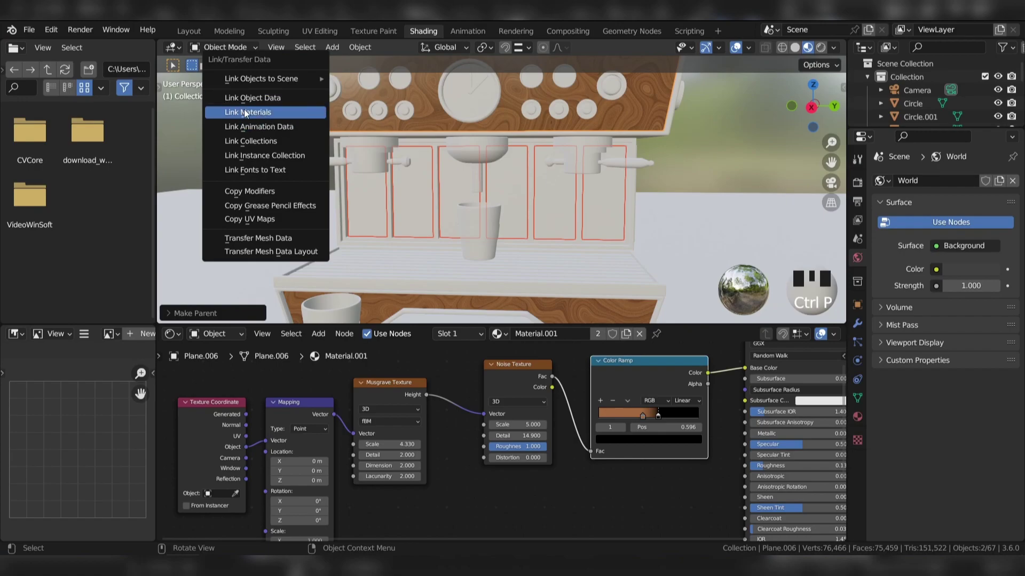
{"action": "left_click", "coordinate": [333, 138]}
{"action": "left_click", "coordinate": [302, 111], "text": "shift"}
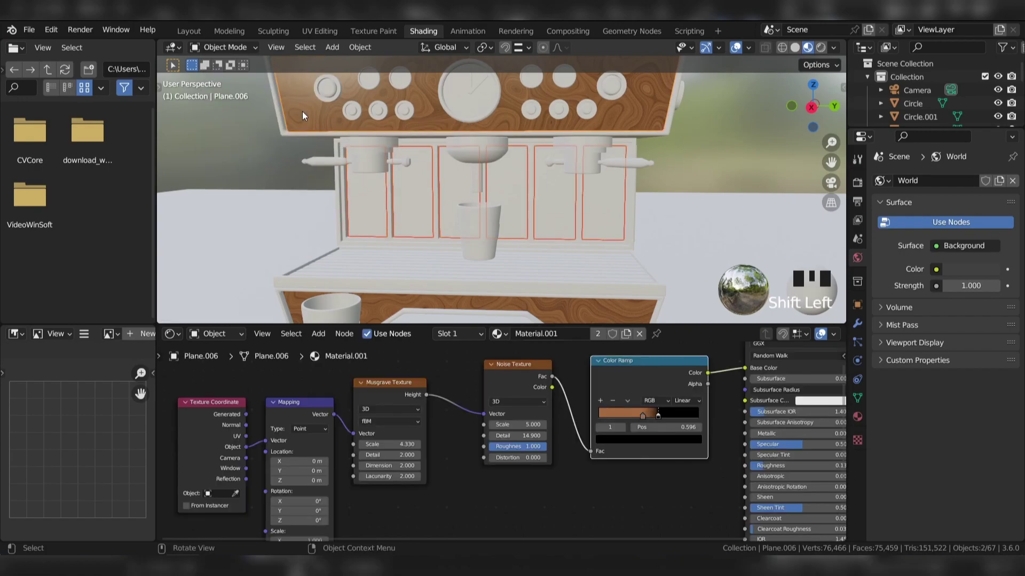
{"action": "key", "text": "ctrl+l"}
{"action": "left_click", "coordinate": [302, 111]}
{"action": "key", "text": "ctrl+s"}
Add a Bump node to the wood material and connect its Normal output to the shader's Normal input.
{"action": "scroll", "coordinate": [311, 179], "scroll_direction": "down", "scroll_amount": 4}
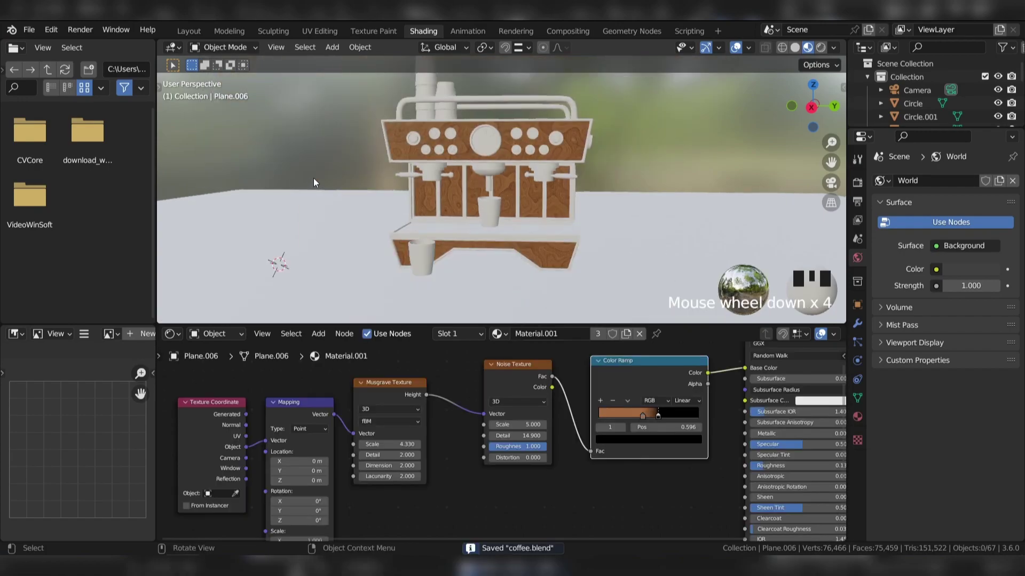
{"action": "middle_click_drag", "start_coordinate": [311, 179], "coordinate": [425, 147]}
{"action": "scroll", "coordinate": [425, 148], "scroll_direction": "up", "scroll_amount": 3}
{"action": "left_click", "coordinate": [394, 122]}
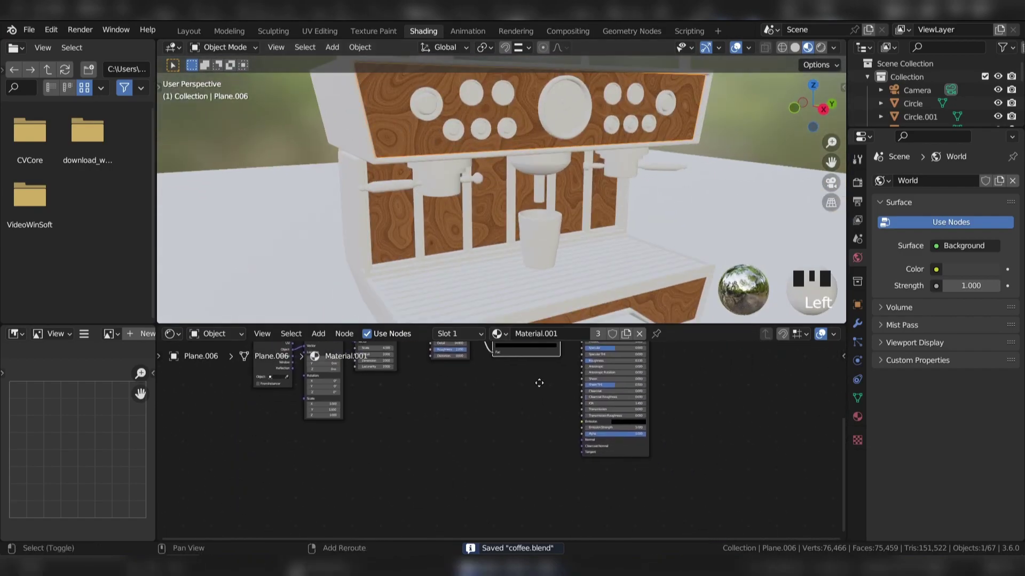
{"action": "scroll", "coordinate": [544, 386], "scroll_direction": "up", "scroll_amount": 3}
{"action": "key", "text": "shift+a"}
{"action": "left_click", "coordinate": [477, 386]}
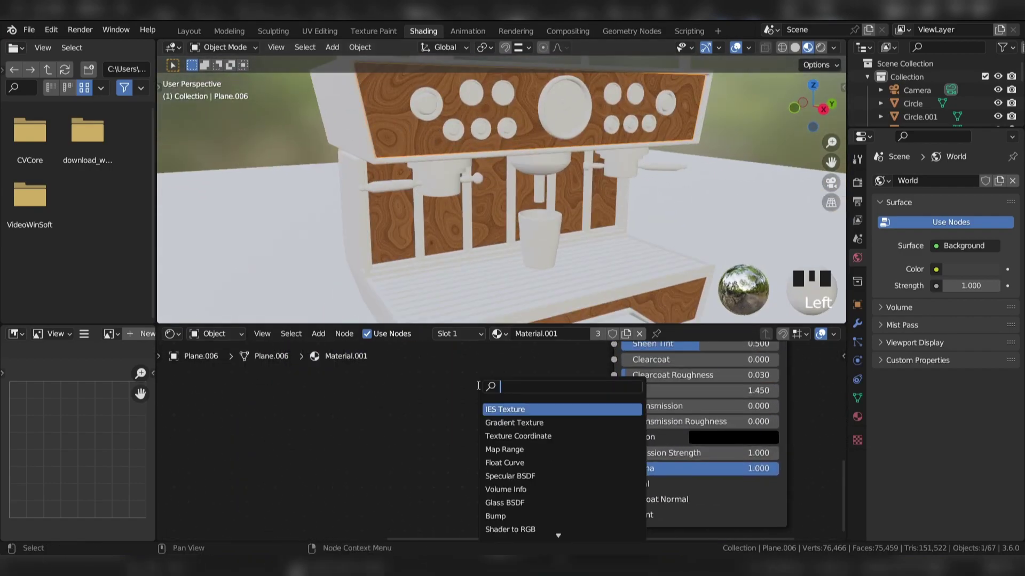
{"action": "type", "text": "bump"}
{"action": "key", "text": "Return"}
{"action": "left_click", "coordinate": [494, 434]}
{"action": "left_click_drag", "start_coordinate": [561, 421], "coordinate": [614, 484]}
Add a second Noise Texture node and connect its Fac output to the Bump node's Height input.
{"action": "key", "text": "shift+a"}
{"action": "left_click", "coordinate": [355, 389]}
{"action": "type", "text": "noise"}
{"action": "key", "text": "Return"}
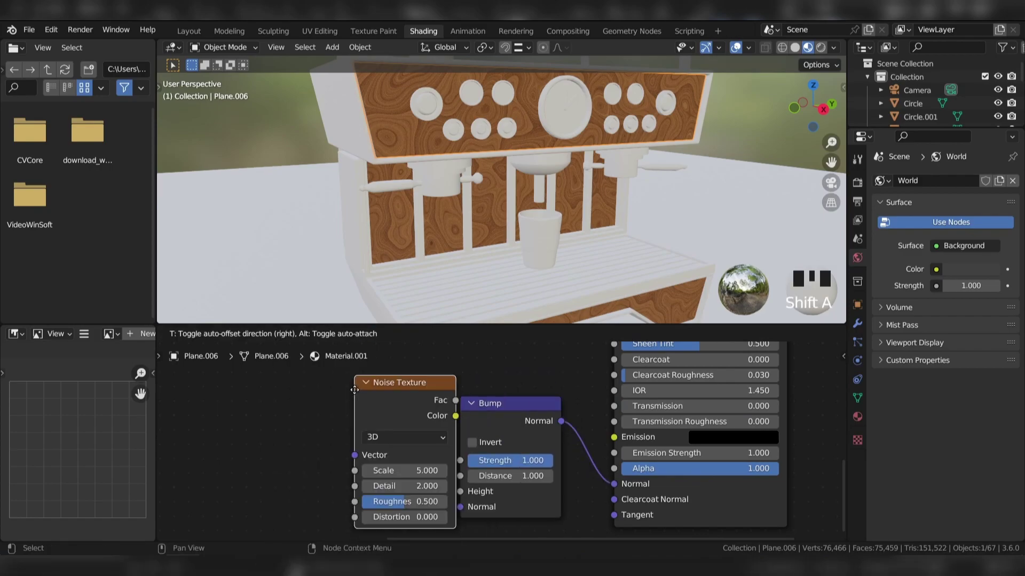
{"action": "left_click", "coordinate": [421, 414]}
{"action": "left_click_drag", "start_coordinate": [421, 414], "coordinate": [459, 492]}
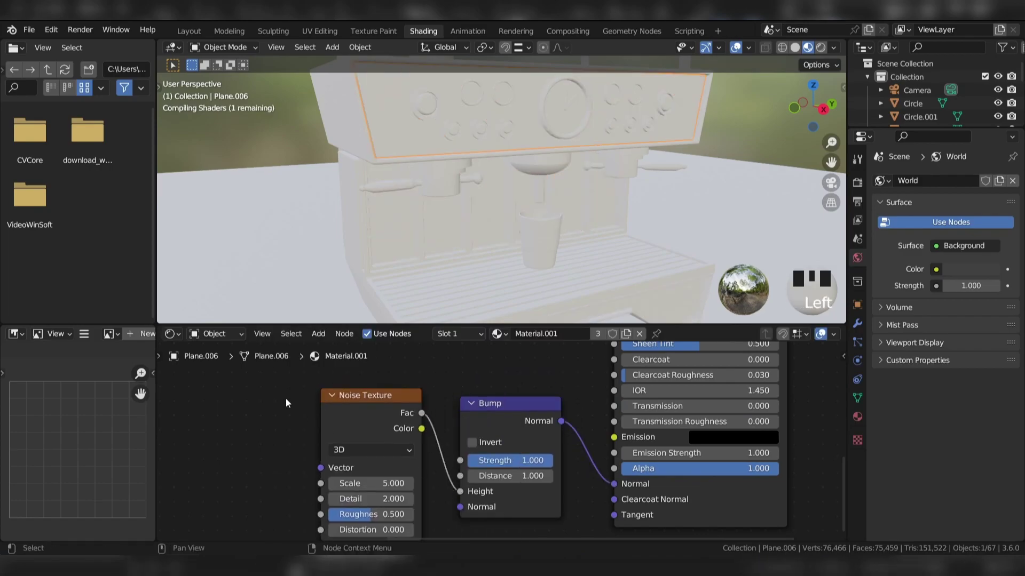
Set the bump noise's Detail to 15 and Roughness to 1, and the Bump Strength to 0.6.
{"action": "middle_click_drag", "start_coordinate": [360, 417], "coordinate": [392, 429], "text": "shift"}
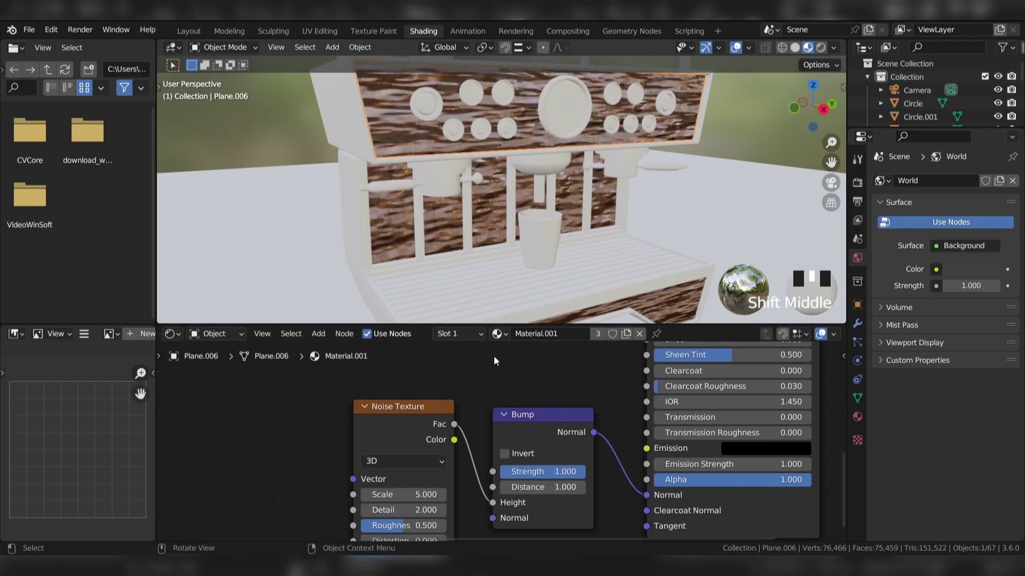
{"action": "left_click_drag", "start_coordinate": [404, 510], "coordinate": [446, 525]}
{"action": "left_click_drag", "start_coordinate": [557, 474], "coordinate": [511, 474]}
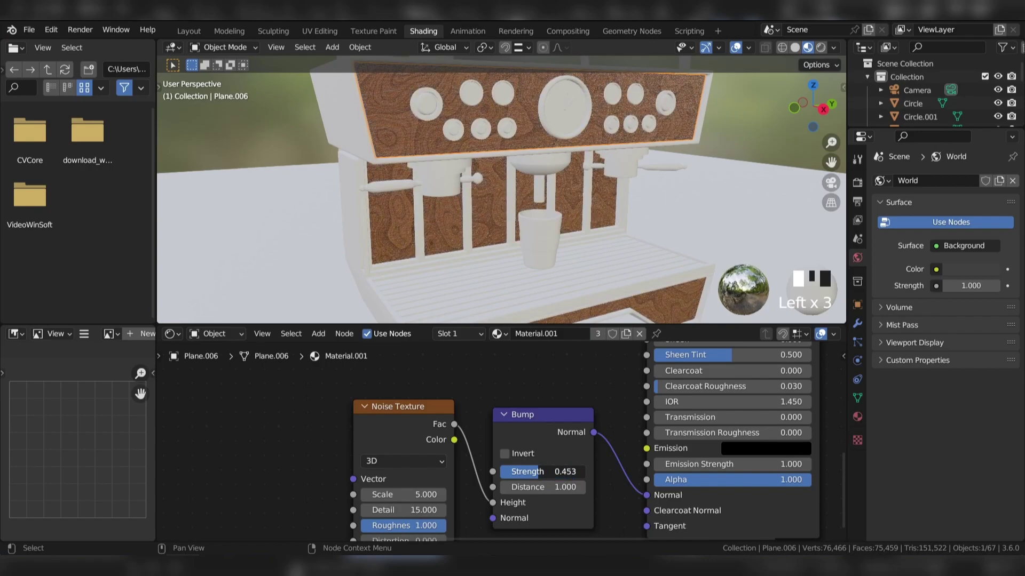
{"action": "middle_click_drag", "start_coordinate": [469, 160], "coordinate": [478, 234], "text": "shift"}
{"action": "scroll", "coordinate": [446, 187], "scroll_direction": "up", "scroll_amount": 3}
{"action": "middle_click_drag", "start_coordinate": [446, 188], "coordinate": [469, 185]}
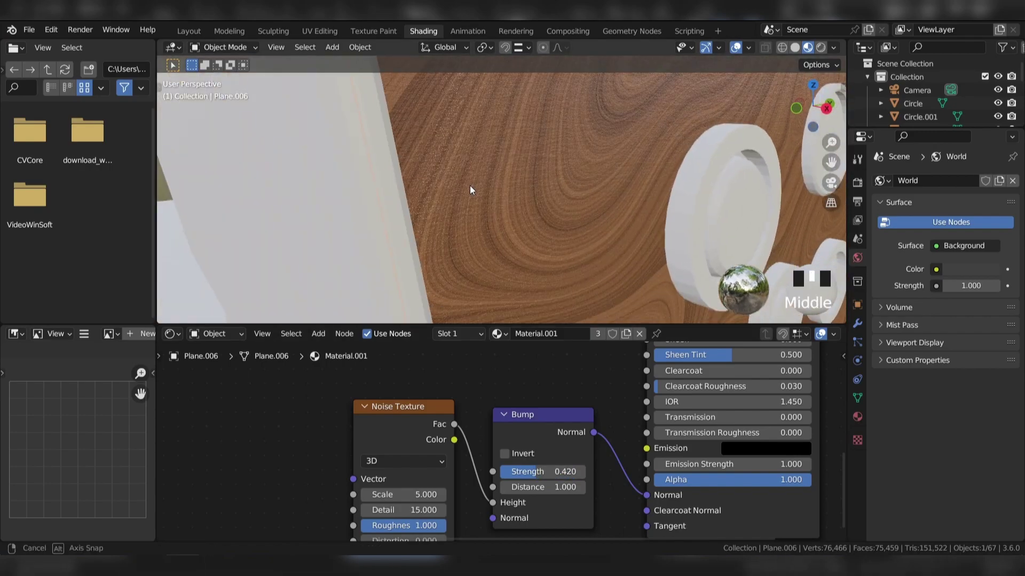
{"action": "left_click_drag", "start_coordinate": [535, 472], "coordinate": [550, 471]}
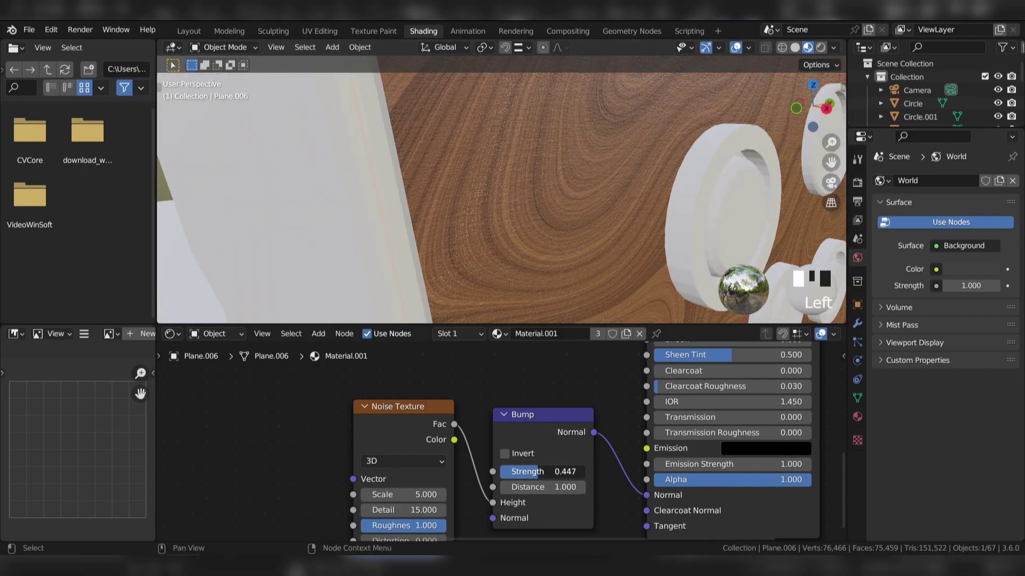
Raise the wood shader's Roughness to 0.656 and save the file.
{"action": "scroll", "coordinate": [747, 378], "scroll_direction": "down", "scroll_amount": 2}
{"action": "middle_click_drag", "start_coordinate": [747, 378], "coordinate": [652, 444]}
{"action": "left_click_drag", "start_coordinate": [619, 449], "coordinate": [672, 449]}
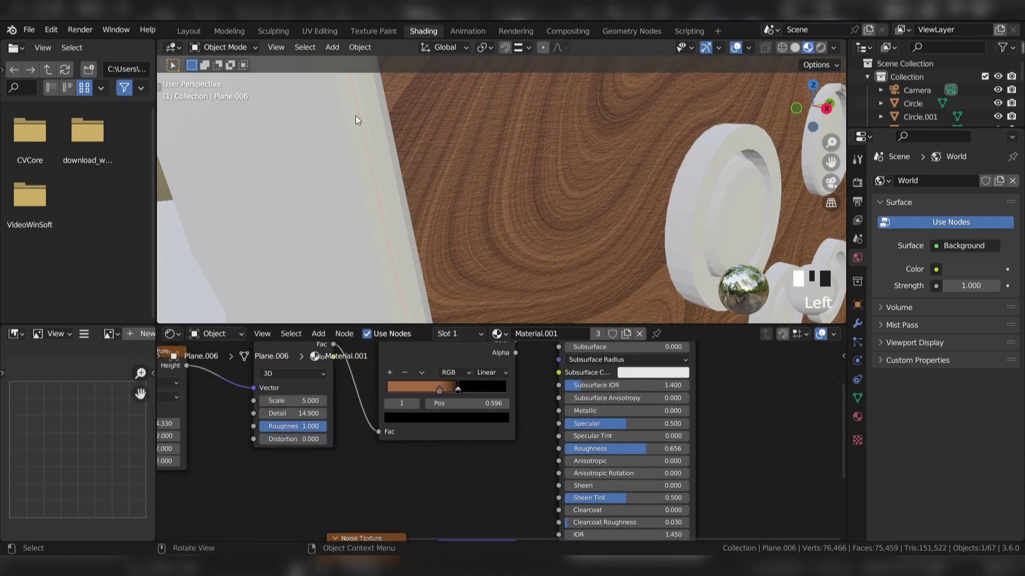
{"action": "scroll", "coordinate": [357, 120], "scroll_direction": "down", "scroll_amount": 4}
{"action": "key", "text": "ctrl+s"}
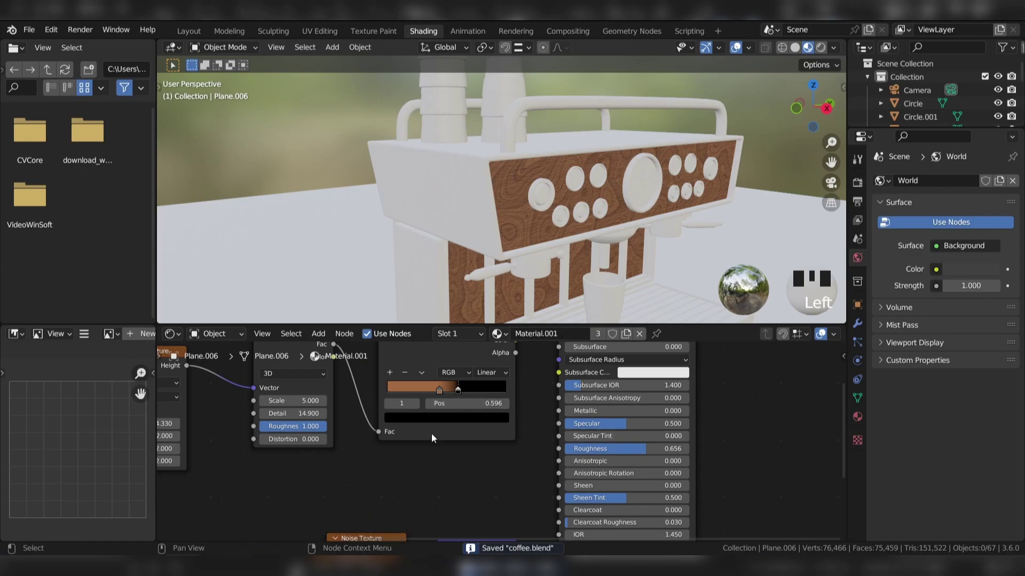
Set the bump noise's Scale to 101.8 and the Bump Strength to 0.36, and save the file.
{"action": "scroll", "coordinate": [431, 432], "scroll_direction": "down", "scroll_amount": 3}
{"action": "scroll", "coordinate": [459, 378], "scroll_direction": "up", "scroll_amount": 2}
{"action": "scroll", "coordinate": [459, 379], "scroll_direction": "up", "scroll_amount": 1}
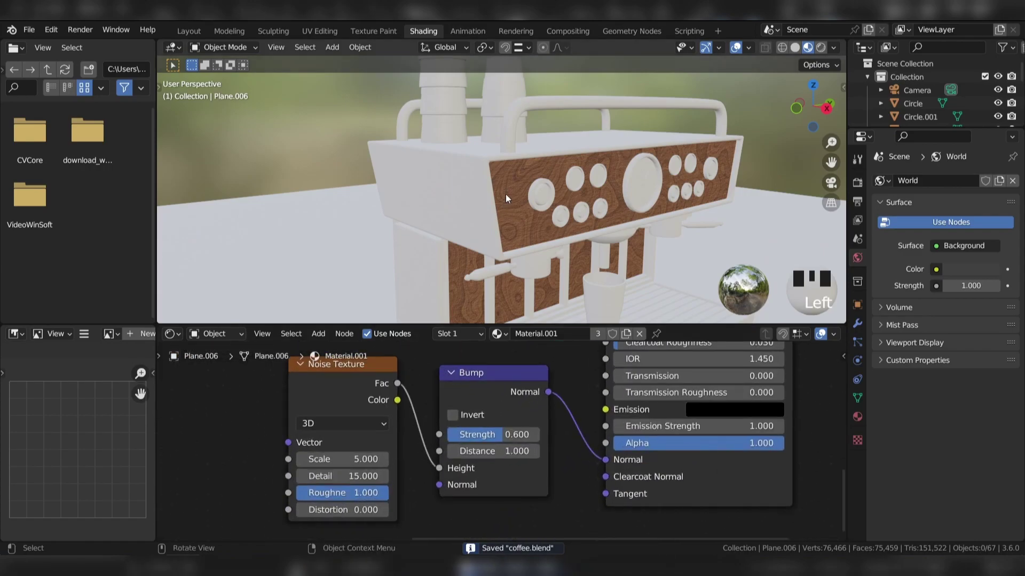
{"action": "left_click", "coordinate": [506, 198]}
{"action": "scroll", "coordinate": [506, 198], "scroll_direction": "up", "scroll_amount": 3}
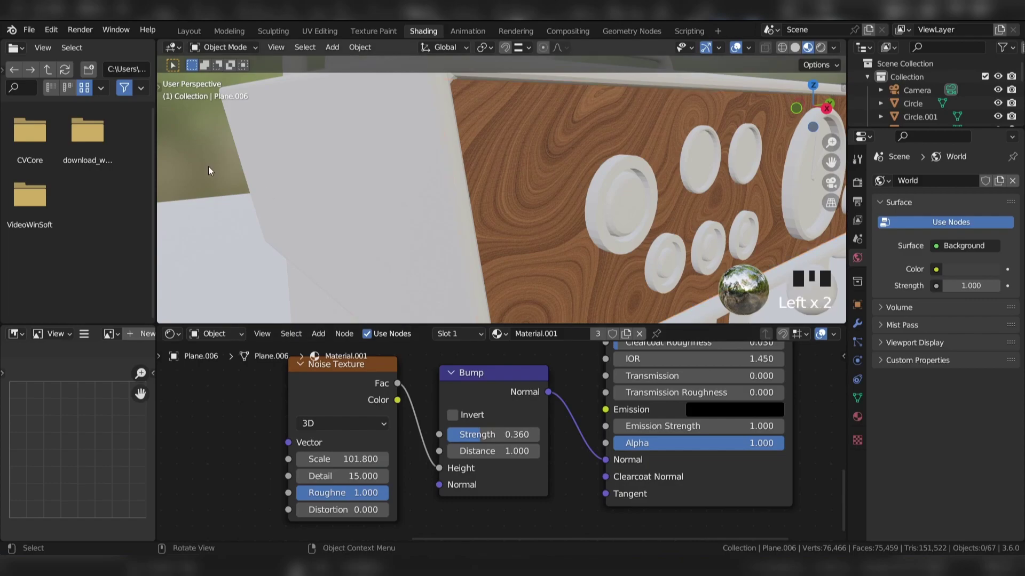
{"action": "key", "text": "ctrl+s"}
Create a new material on the front top rail and set its Metallic to 1.
{"action": "scroll", "coordinate": [571, 188], "scroll_direction": "down", "scroll_amount": 5}
{"action": "middle_click_drag", "start_coordinate": [571, 187], "coordinate": [558, 155]}
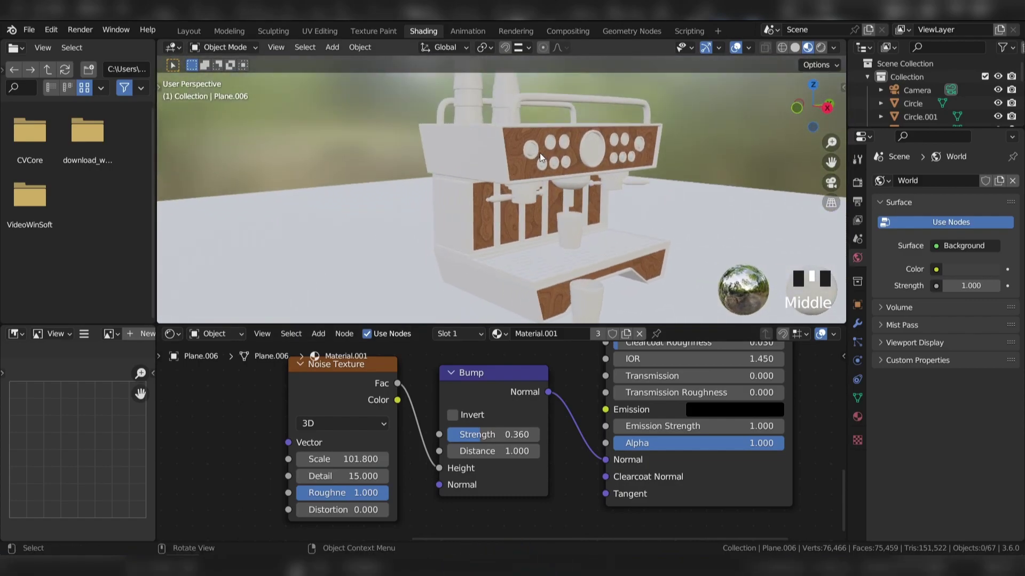
{"action": "scroll", "coordinate": [476, 130], "scroll_direction": "up", "scroll_amount": 2}
{"action": "left_click", "coordinate": [510, 158]}
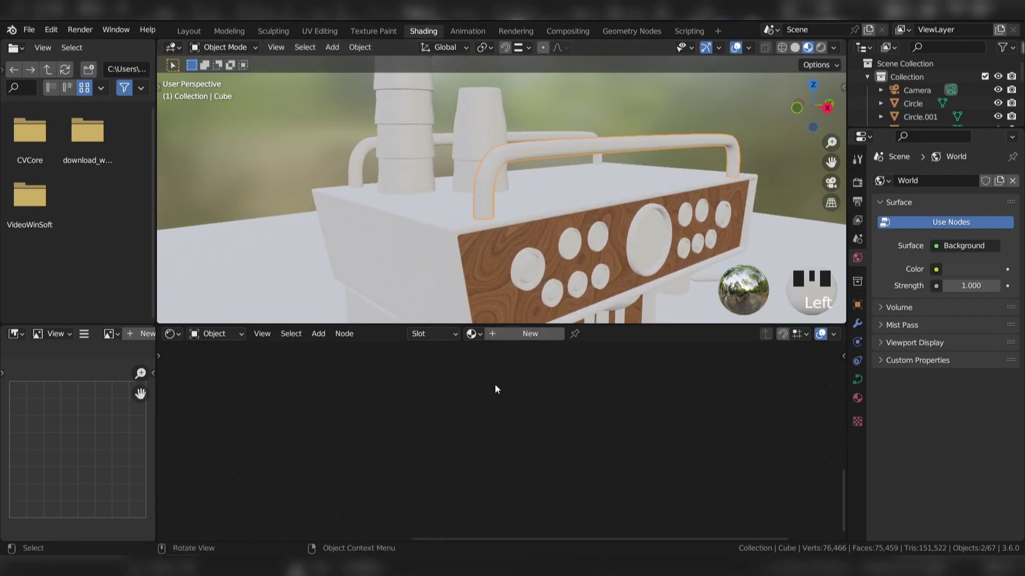
{"action": "left_click", "coordinate": [524, 335]}
{"action": "left_click_drag", "start_coordinate": [579, 468], "coordinate": [670, 468]}
Add a Color Ramp node to the rail material and connect its Color output to the shader's Roughness.
{"action": "scroll", "coordinate": [524, 444], "scroll_direction": "up", "scroll_amount": 1}
{"action": "key", "text": "shift+a"}
{"action": "left_click", "coordinate": [467, 387]}
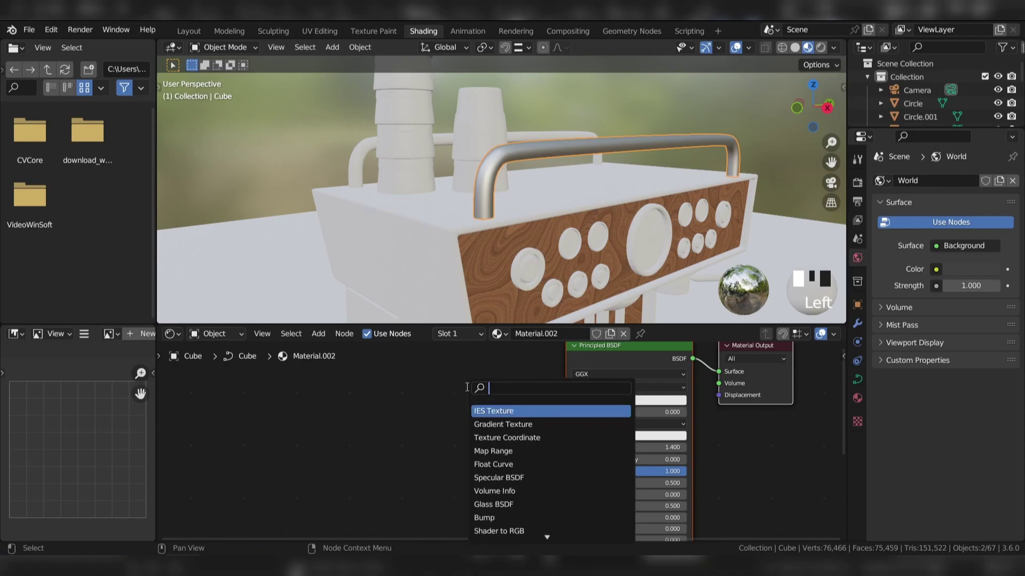
{"action": "left_click", "coordinate": [494, 424]}
{"action": "left_click", "coordinate": [423, 419]}
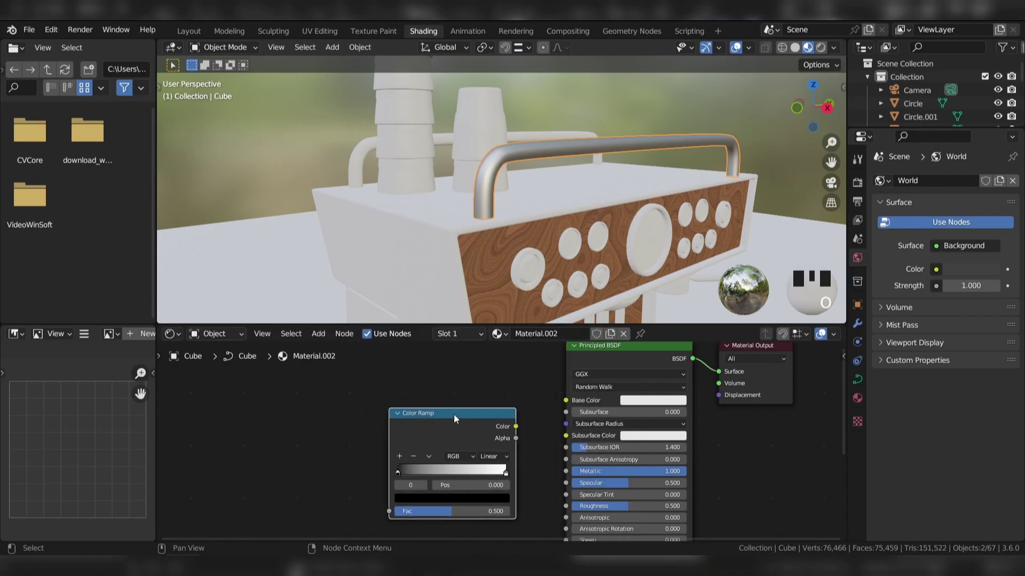
{"action": "left_click_drag", "start_coordinate": [516, 427], "coordinate": [530, 442]}
{"action": "left_click_drag", "start_coordinate": [567, 512], "coordinate": [566, 506]}
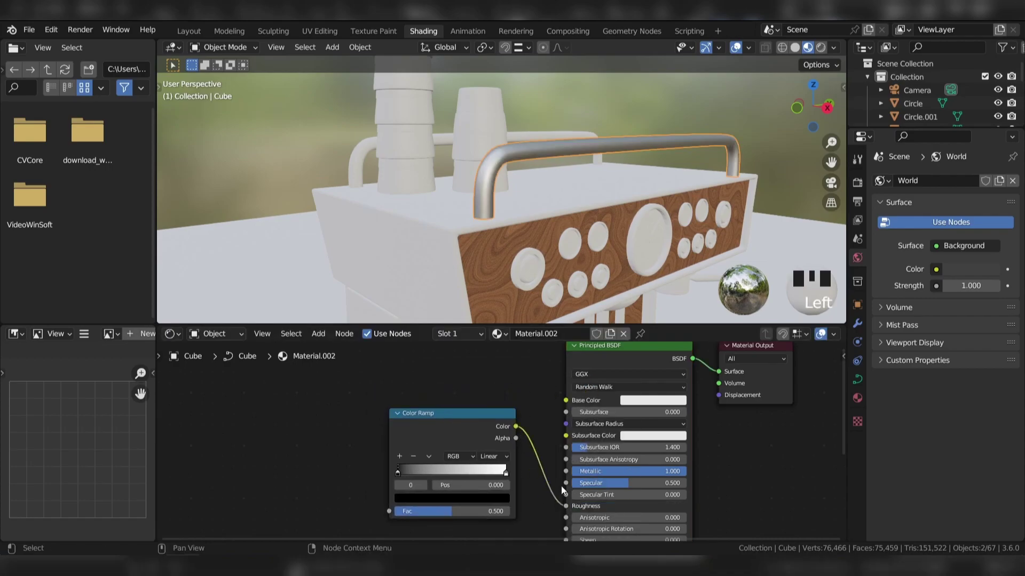
Add a Noise Texture node and connect its Fac output to the Color Ramp's Fac input.
{"action": "middle_click_drag", "start_coordinate": [326, 405], "coordinate": [377, 384]}
{"action": "key", "text": "shift+a"}
{"action": "left_click", "coordinate": [373, 386]}
{"action": "type", "text": "n"}
{"action": "left_click", "coordinate": [404, 438]}
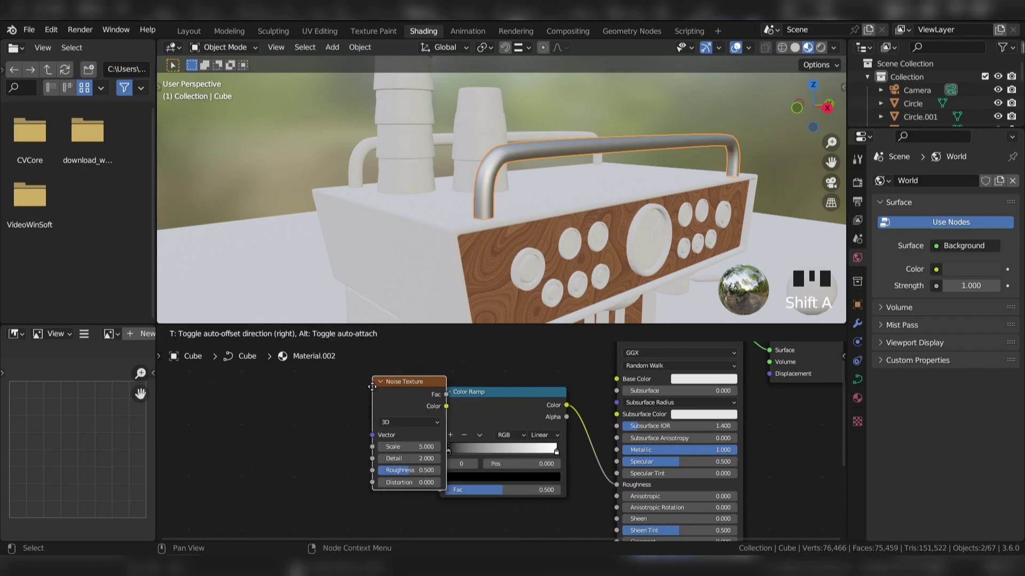
{"action": "left_click", "coordinate": [367, 427]}
{"action": "left_click_drag", "start_coordinate": [404, 413], "coordinate": [440, 489]}
Attach Texture Coordinate and Mapping nodes to the Noise Texture, feeding Object coordinates into the Mapping.
{"action": "left_click", "coordinate": [357, 417]}
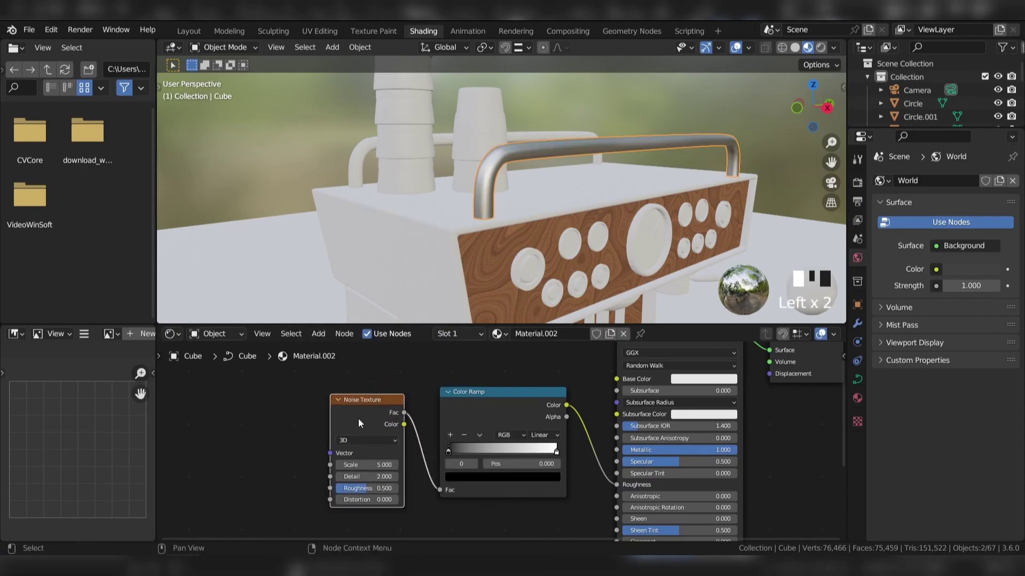
{"action": "key", "text": "ctrl+t"}
{"action": "left_click_drag", "start_coordinate": [214, 469], "coordinate": [235, 462]}
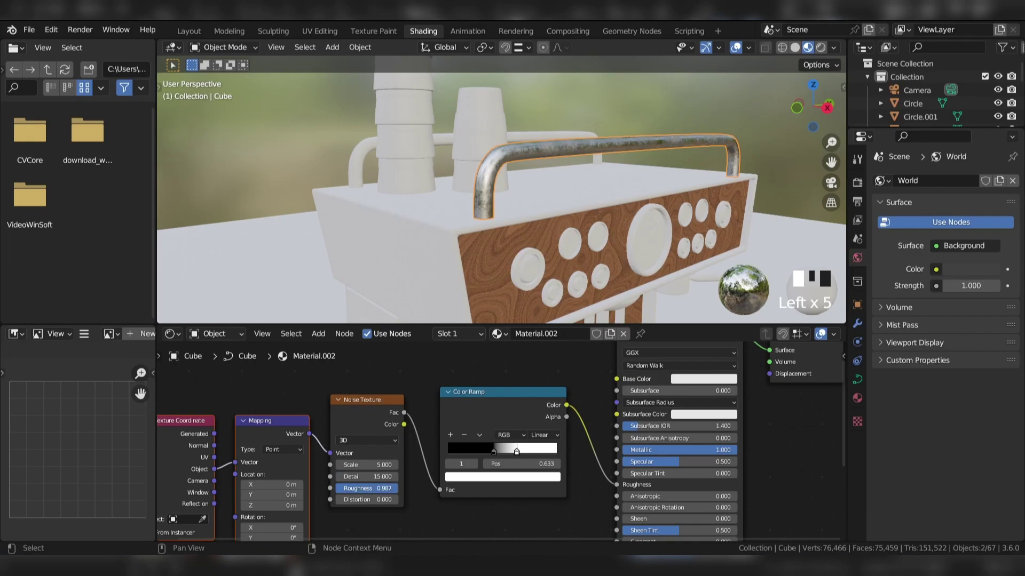
Set the rail noise's Detail to 15 and Roughness to 1, and place the ramp's white stop at about 0.77.
{"action": "scroll", "coordinate": [501, 189], "scroll_direction": "up", "scroll_amount": 3}
{"action": "left_click_drag", "start_coordinate": [368, 488], "coordinate": [379, 489]}
{"action": "left_click_drag", "start_coordinate": [515, 452], "coordinate": [538, 452]}
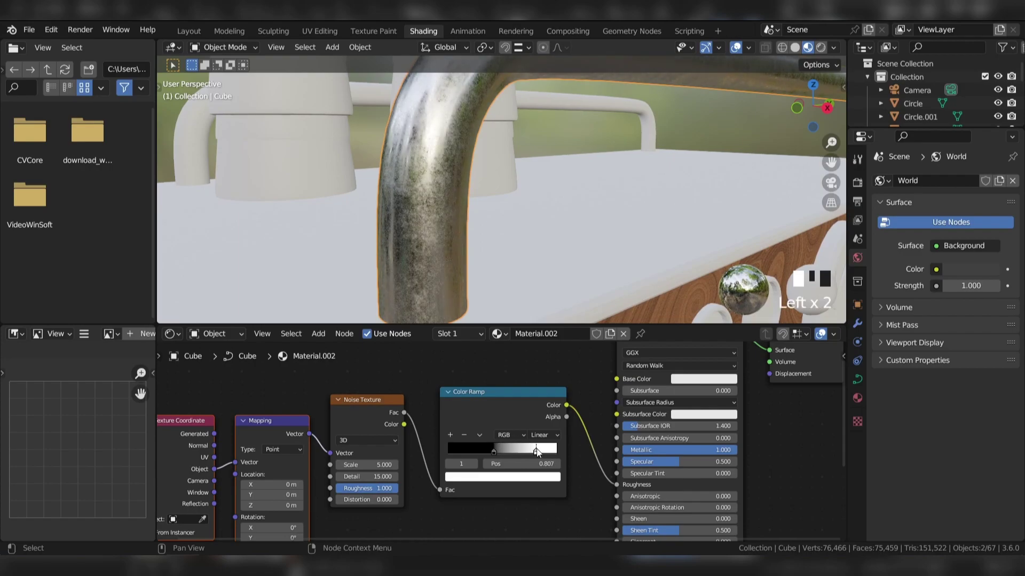
Link the front rail's metal material to the rear top rail.
{"action": "scroll", "coordinate": [386, 179], "scroll_direction": "down", "scroll_amount": 4}
{"action": "left_click", "coordinate": [379, 169]}
{"action": "left_click", "coordinate": [495, 171], "text": "shift"}
{"action": "key", "text": "ctrl+l"}
{"action": "left_click", "coordinate": [495, 170]}
{"action": "left_click", "coordinate": [331, 136]}
Grow a selection from the bottom faces over both group heads' lower cups and separate them into their own objects.
{"action": "middle_click_drag", "start_coordinate": [331, 138], "coordinate": [421, 117]}
{"action": "middle_click_drag", "start_coordinate": [485, 129], "coordinate": [510, 137], "text": "shift"}
{"action": "scroll", "coordinate": [453, 207], "scroll_direction": "up", "scroll_amount": 2}
{"action": "left_click", "coordinate": [453, 207]}
{"action": "middle_click_drag", "start_coordinate": [715, 219], "coordinate": [638, 173]}
{"action": "key", "text": "Tab"}
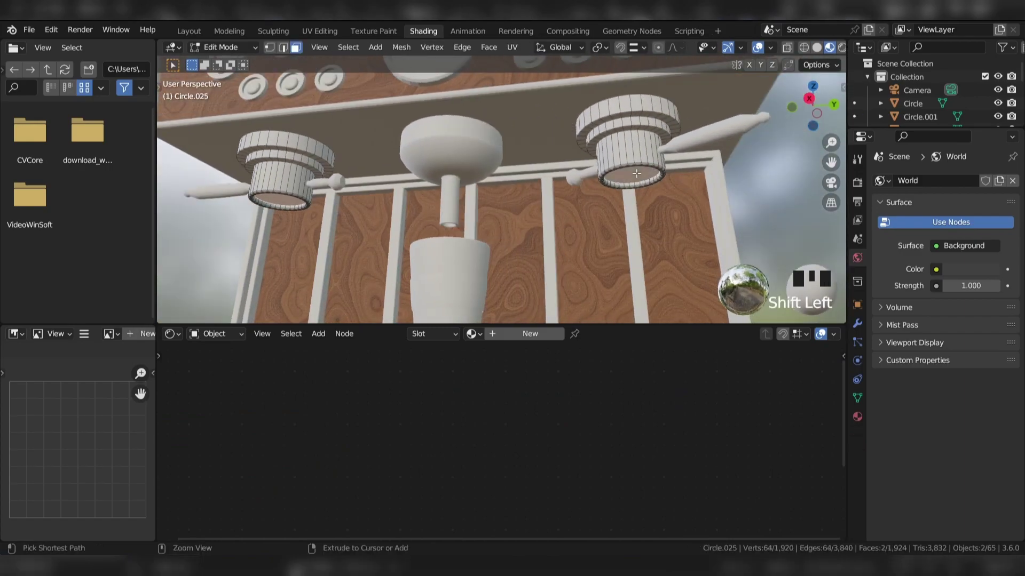
{"action": "key", "text": "ctrl+KP_Add"}
{"action": "key", "text": "ctrl+KP_Add"}
{"action": "key", "text": "ctrl+KP_Add"}
{"action": "key", "text": "ctrl+KP_Add"}
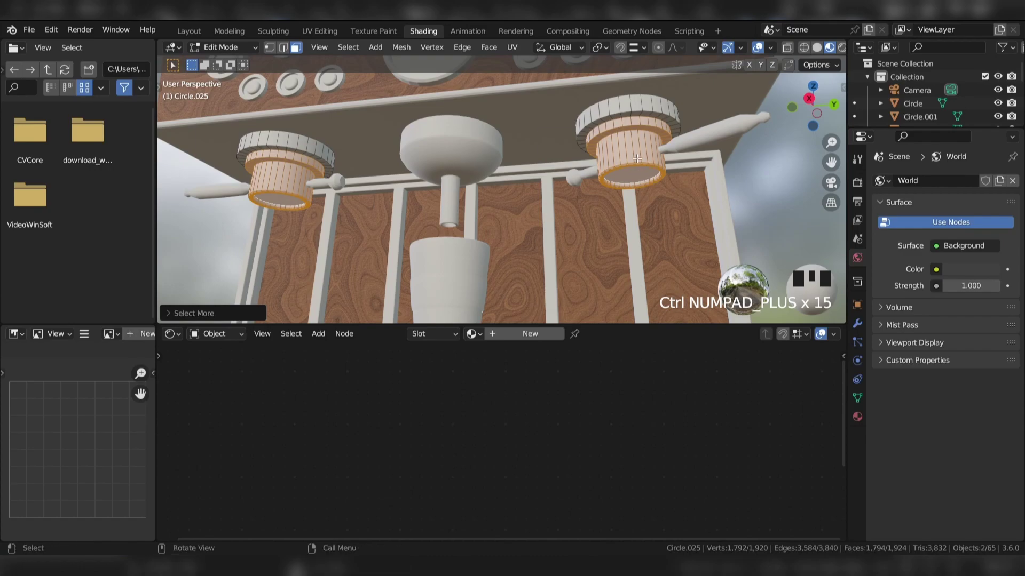
{"action": "key", "text": "Tab"}
{"action": "left_click", "coordinate": [623, 160]}
{"action": "key", "text": "g"}
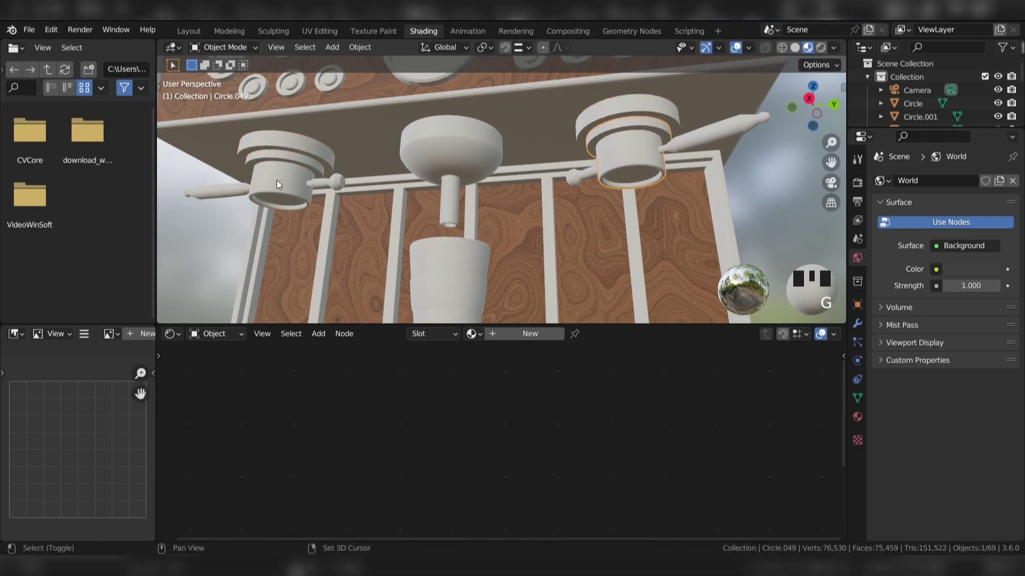
Link the rail's metal material to both separated lower cups and save the file.
{"action": "scroll", "coordinate": [419, 108], "scroll_direction": "down", "scroll_amount": 2}
{"action": "middle_click_drag", "start_coordinate": [420, 108], "coordinate": [402, 111]}
{"action": "left_click", "coordinate": [331, 94], "text": "shift"}
{"action": "key", "text": "ctrl+l"}
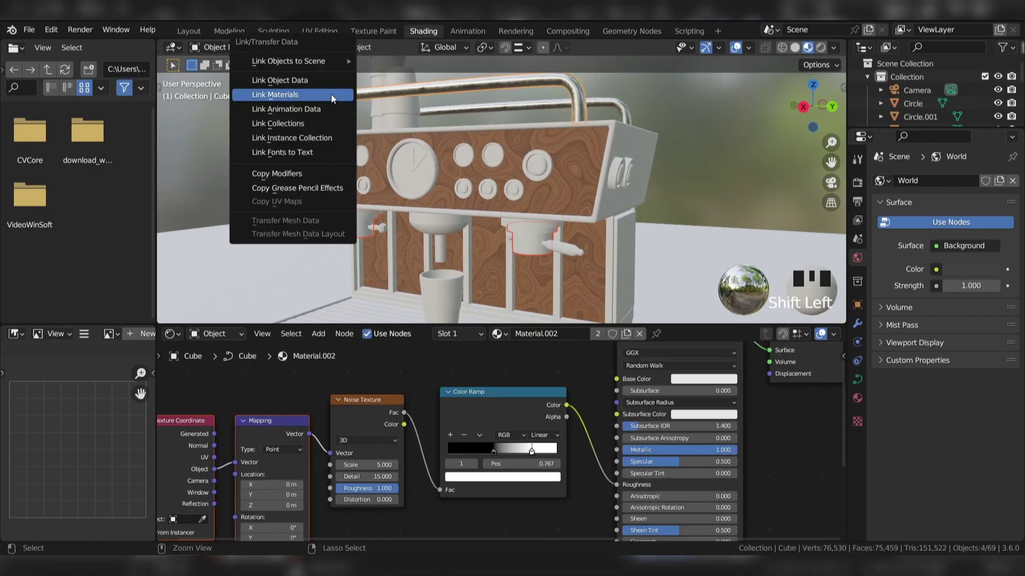
{"action": "left_click", "coordinate": [331, 94]}
{"action": "left_click", "coordinate": [239, 147]}
{"action": "key", "text": "ctrl+s"}
Link the lower cup's metal material to the upper ring of the same group head.
{"action": "middle_click_drag", "start_coordinate": [239, 148], "coordinate": [459, 150]}
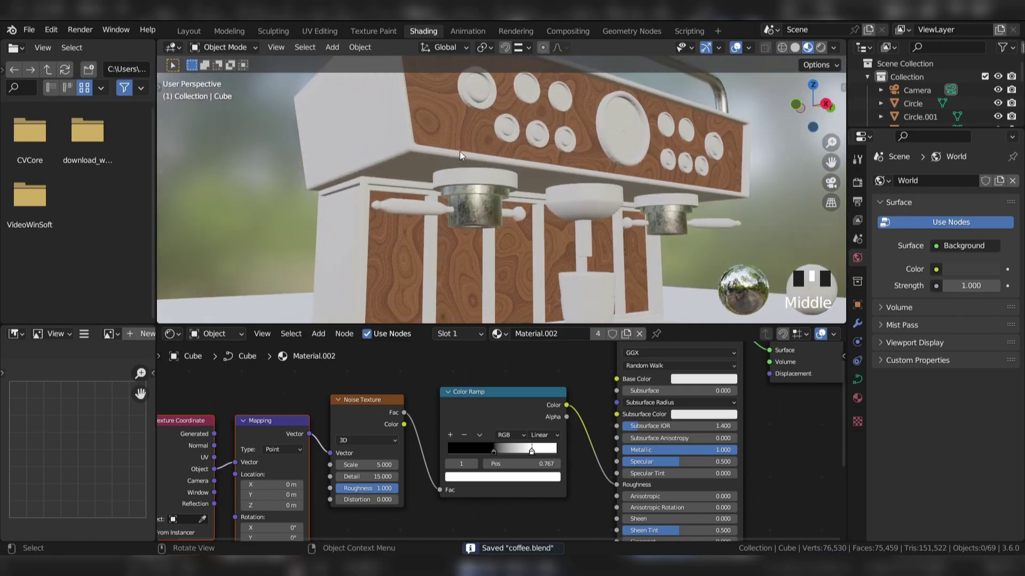
{"action": "scroll", "coordinate": [460, 154], "scroll_direction": "up", "scroll_amount": 2}
{"action": "left_click", "coordinate": [463, 162]}
{"action": "left_click", "coordinate": [455, 208], "text": "shift"}
{"action": "key", "text": "ctrl+l"}
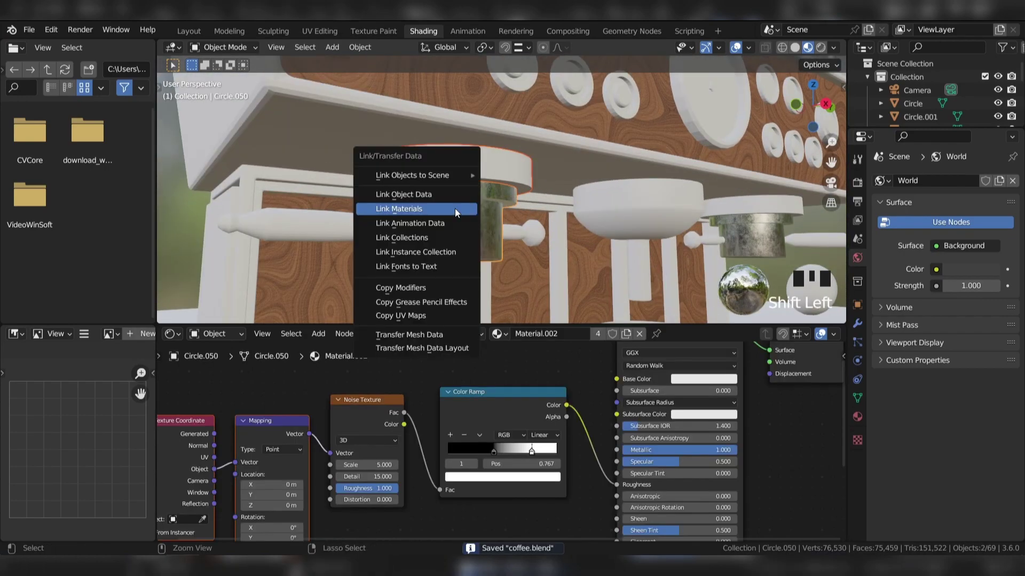
{"action": "left_click", "coordinate": [455, 208]}
Give the group head's upper ring its own copy of the metal material and darken the Base Color to dark grey.
{"action": "left_click", "coordinate": [431, 166]}
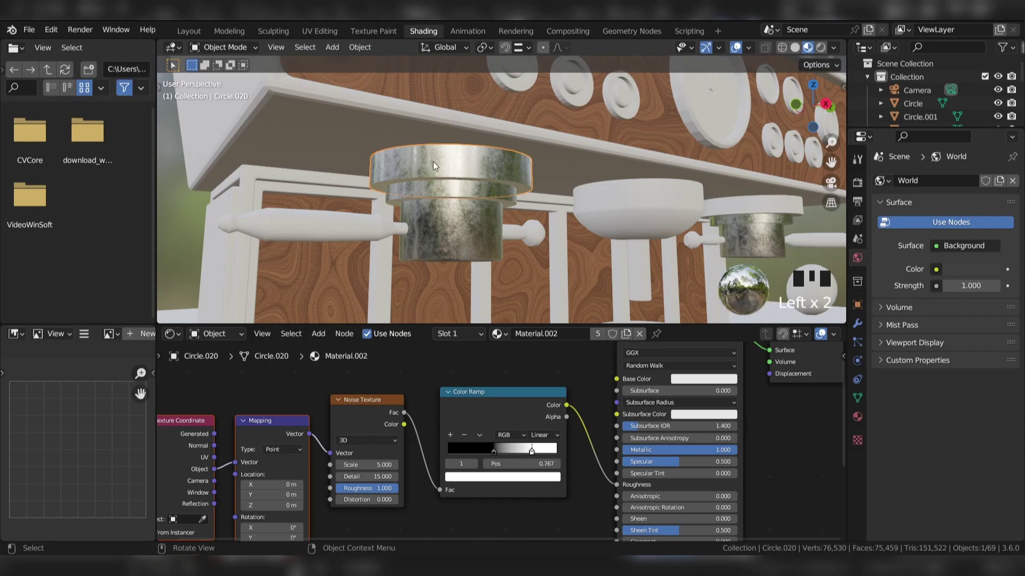
{"action": "scroll", "coordinate": [568, 389], "scroll_direction": "down", "scroll_amount": 2}
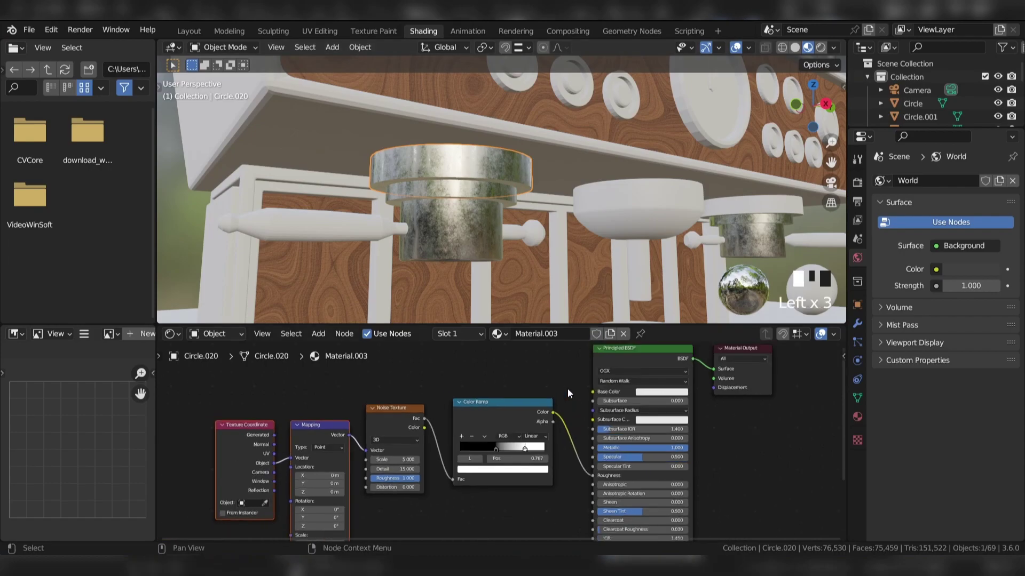
{"action": "left_click", "coordinate": [638, 396]}
{"action": "left_click_drag", "start_coordinate": [692, 289], "coordinate": [692, 320]}
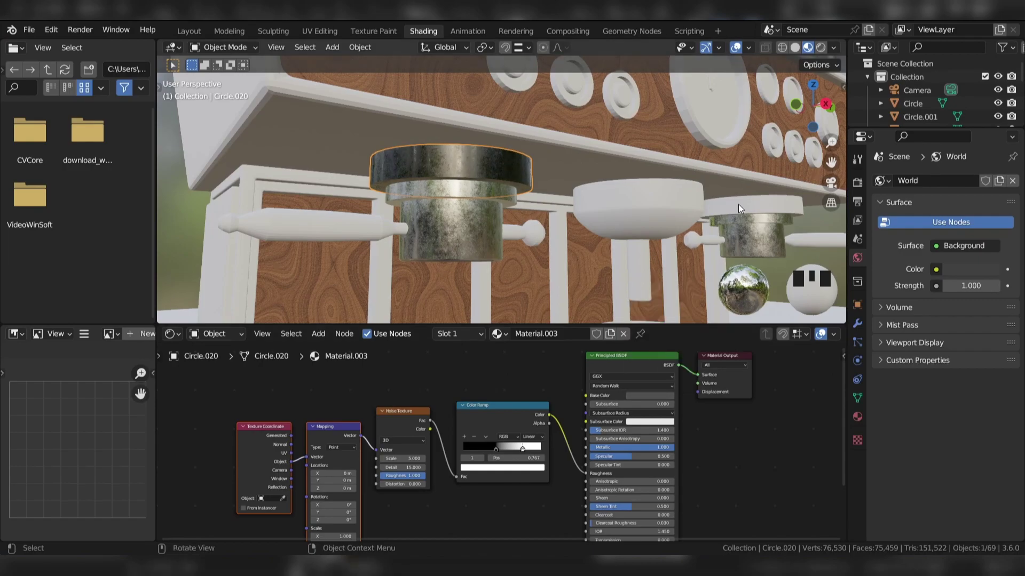
Link the dark metal material to the other group head's upper ring and save the file.
{"action": "left_click", "coordinate": [738, 204]}
{"action": "left_click", "coordinate": [485, 159], "text": "shift"}
{"action": "key", "text": "ctrl+l"}
{"action": "left_click", "coordinate": [485, 159]}
{"action": "middle_click_drag", "start_coordinate": [485, 159], "coordinate": [485, 158]}
{"action": "key", "text": "ctrl+s"}
Isolate the central spout, select its lower tube by growing the selection, and separate the tube from the bowl.
{"action": "left_click", "coordinate": [521, 203]}
{"action": "middle_click_drag", "start_coordinate": [521, 203], "coordinate": [524, 187]}
{"action": "key", "text": "Tab"}
{"action": "scroll", "coordinate": [524, 188], "scroll_direction": "up", "scroll_amount": 3}
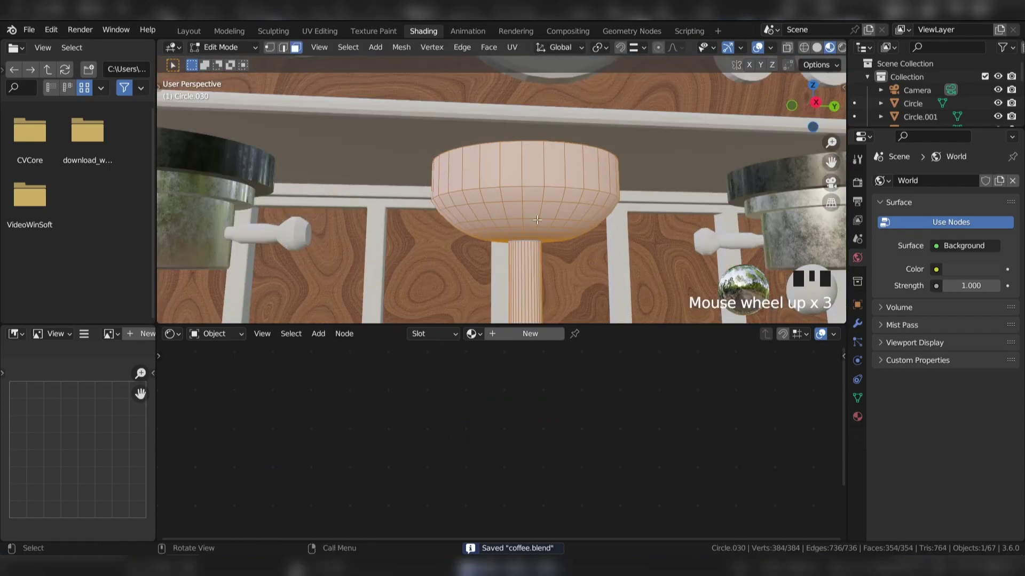
{"action": "middle_click_drag", "start_coordinate": [527, 272], "coordinate": [545, 108]}
{"action": "key", "text": "slash"}
{"action": "left_click", "coordinate": [520, 182]}
{"action": "key", "text": "ctrl+KP_Add"}
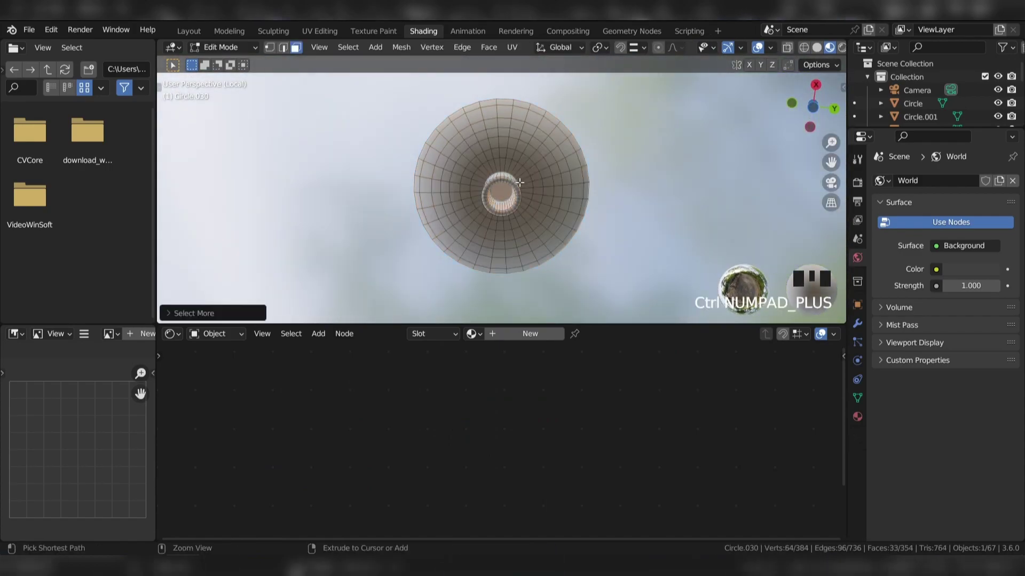
{"action": "key", "text": "ctrl+KP_Add"}
{"action": "middle_click_drag", "start_coordinate": [519, 182], "coordinate": [559, 211]}
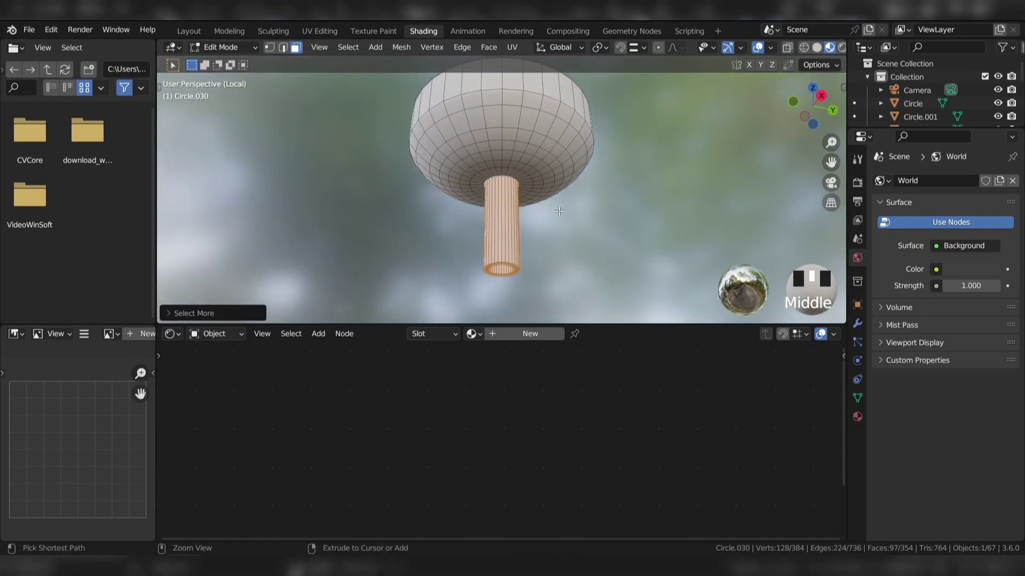
{"action": "key", "text": "p"}
{"action": "left_click", "coordinate": [558, 211]}
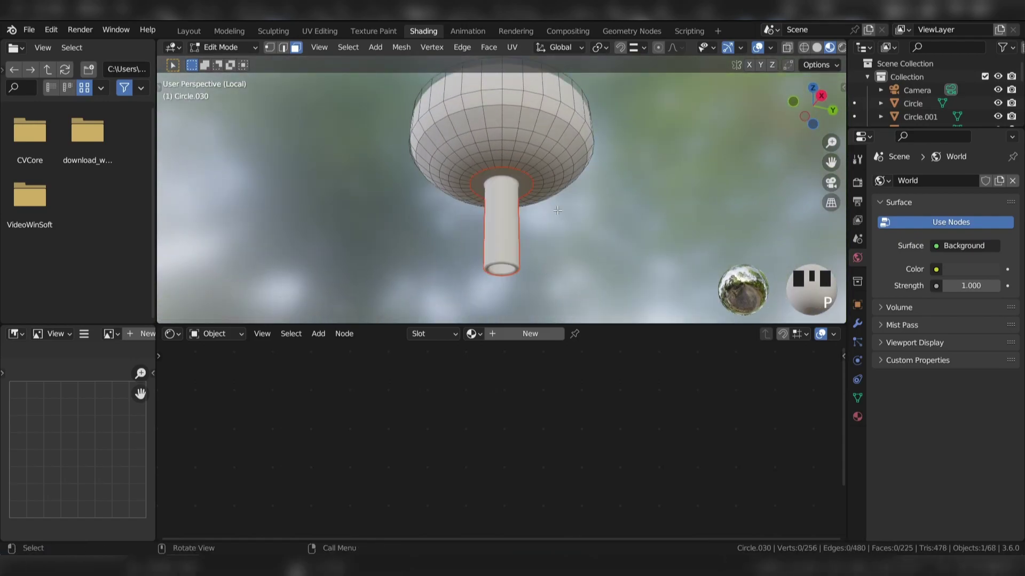
{"action": "key", "text": "Tab"}
Return from the isolated view and link the lower cup's light metal material to the separated spout tube.
{"action": "left_click", "coordinate": [502, 187]}
{"action": "key", "text": "slash"}
{"action": "scroll", "coordinate": [510, 181], "scroll_direction": "down", "scroll_amount": 2}
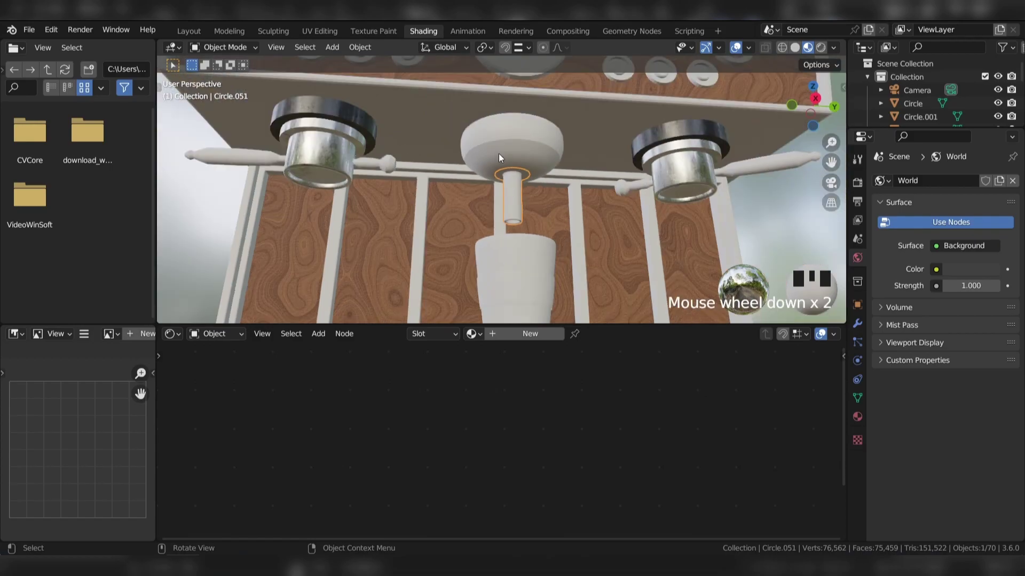
{"action": "middle_click_drag", "start_coordinate": [498, 152], "coordinate": [482, 181]}
{"action": "left_click", "coordinate": [341, 178], "text": "shift"}
{"action": "key", "text": "ctrl+l"}
{"action": "left_click", "coordinate": [341, 178]}
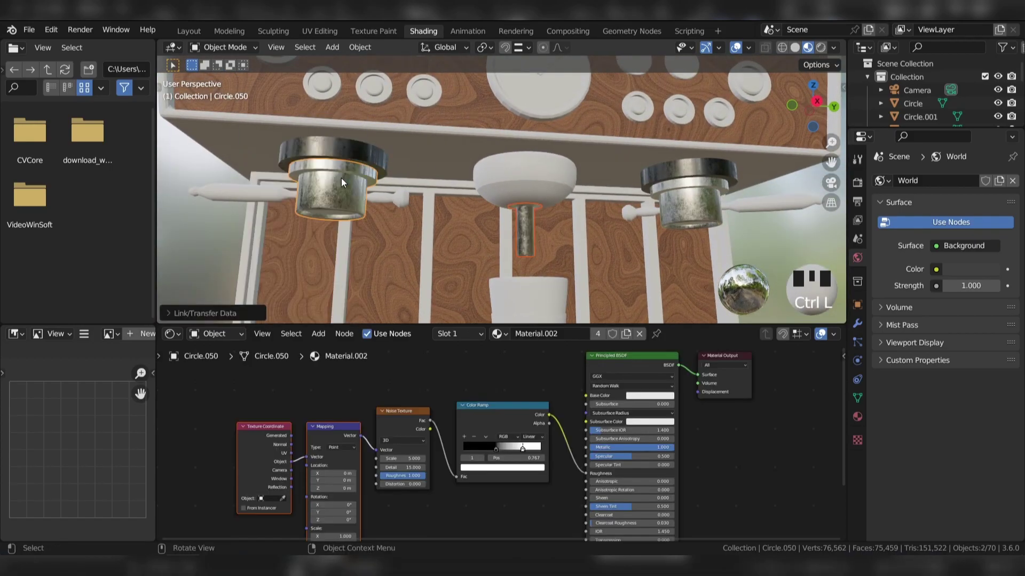
Link the dark metal to the central bowl and the light metal to the control head's housing.
{"action": "left_click", "coordinate": [411, 161]}
{"action": "middle_click_drag", "start_coordinate": [430, 153], "coordinate": [437, 131]}
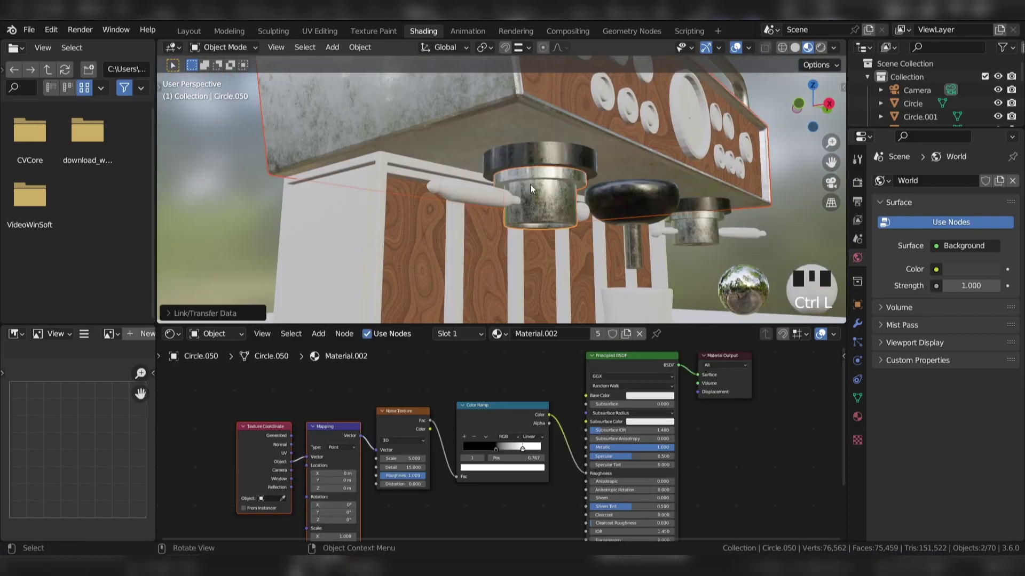
{"action": "middle_click_drag", "start_coordinate": [552, 190], "coordinate": [582, 218], "text": "shift"}
Give the housing its own copy of the metal material with a salmon Base Color, and adjust its Color Ramp stops.
{"action": "left_click", "coordinate": [650, 396]}
{"action": "left_click", "coordinate": [653, 323]}
{"action": "mouse_move", "coordinate": [501, 447]}
{"action": "left_mouse_down"}
{"action": "mouse_move", "coordinate": [489, 447]}
{"action": "mouse_move", "coordinate": [514, 447]}
{"action": "left_mouse_up"}
Inset the housing's top face, scale the inset face, and separate it into its own object.
{"action": "scroll", "coordinate": [263, 195], "scroll_direction": "down", "scroll_amount": 2}
{"action": "middle_click_drag", "start_coordinate": [263, 196], "coordinate": [298, 160]}
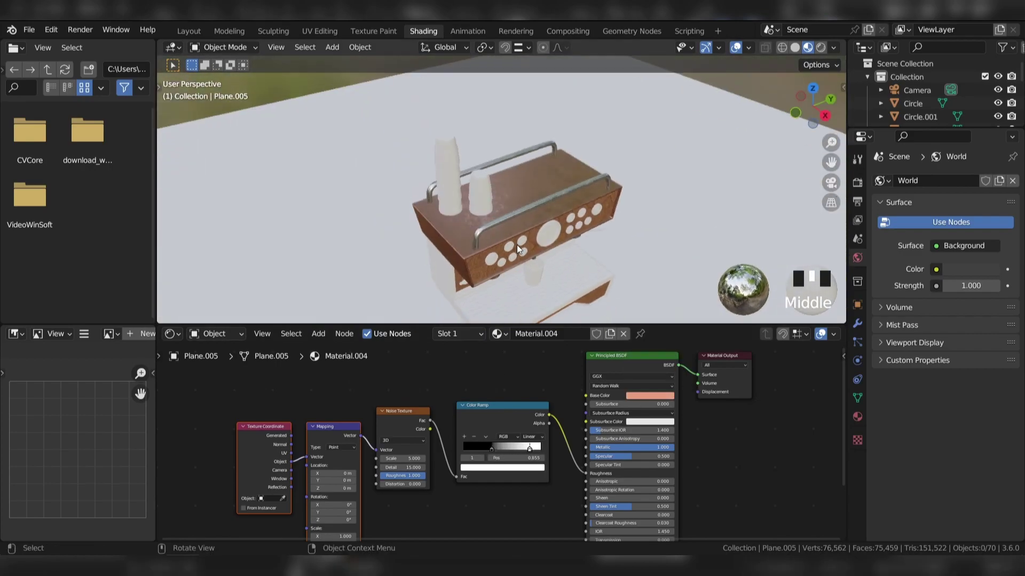
{"action": "key", "text": "Tab"}
{"action": "left_click", "coordinate": [533, 202], "text": "shift"}
{"action": "key", "text": "i"}
{"action": "left_click", "coordinate": [661, 136]}
{"action": "key", "text": "s"}
{"action": "left_click", "coordinate": [686, 206]}
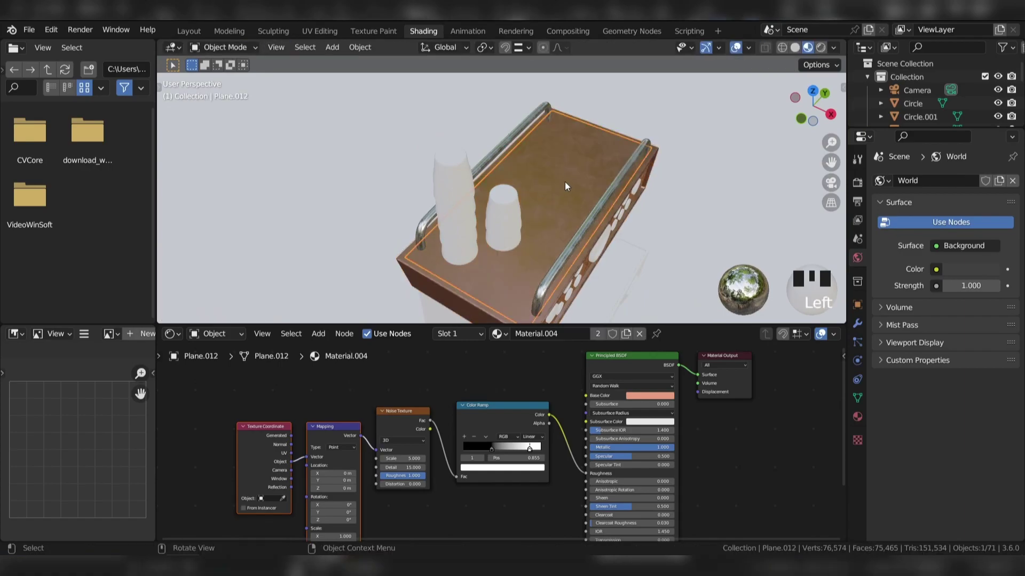
Set the separated top panel's Base Color to a dark brown and shift the front top rail along the X axis.
{"action": "left_click", "coordinate": [650, 395]}
{"action": "left_click", "coordinate": [693, 294]}
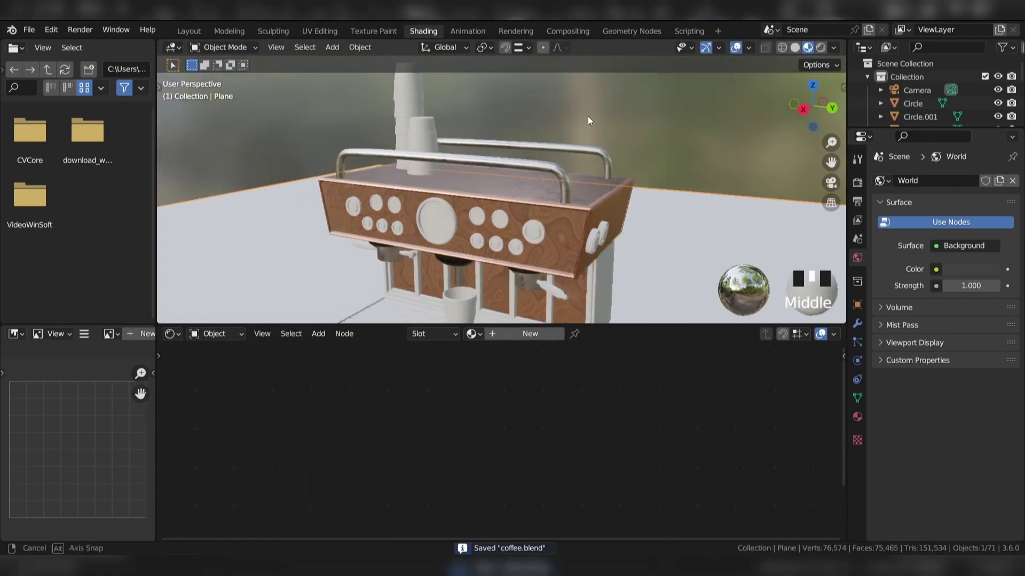
{"action": "key", "text": "KP_7"}
{"action": "key", "text": "g"}
{"action": "key", "text": "x"}
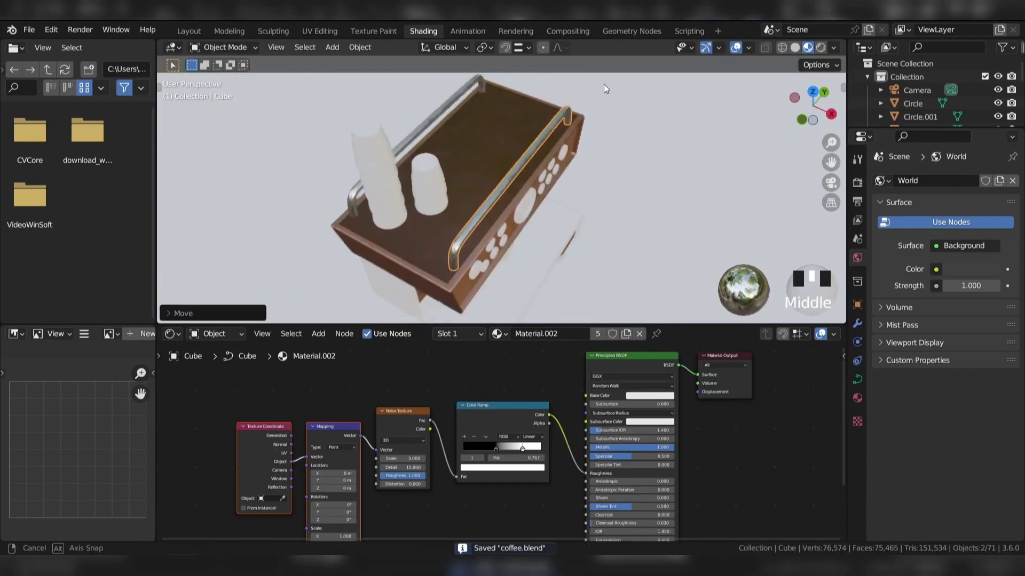
Link the light metal material to the body frame and drip tray, and the copper-coloured material to the machine's base.
{"action": "middle_click_drag", "start_coordinate": [604, 85], "coordinate": [512, 149]}
{"action": "scroll", "coordinate": [473, 159], "scroll_direction": "up", "scroll_amount": 2}
{"action": "left_click", "coordinate": [566, 183], "text": "shift"}
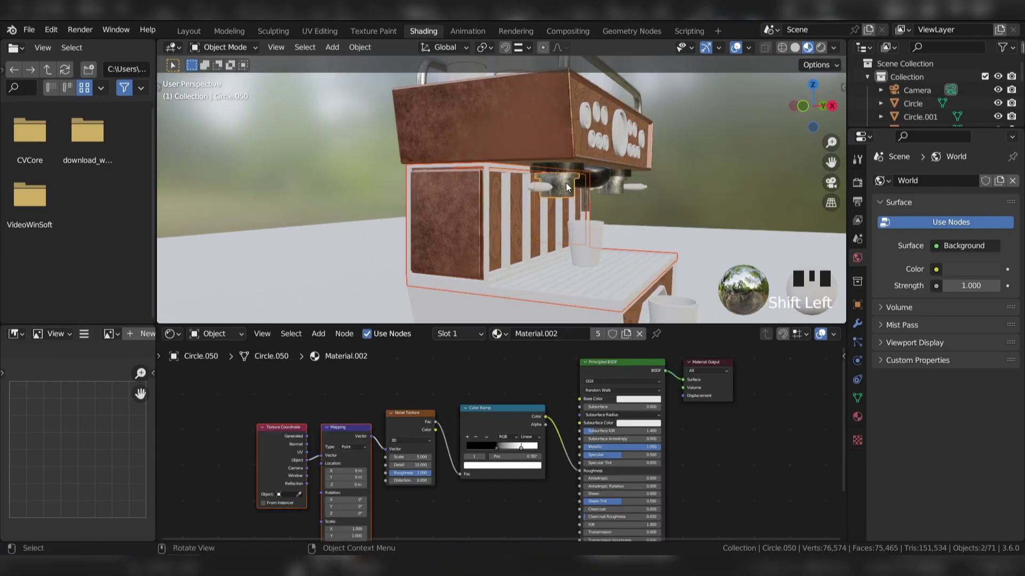
{"action": "middle_click_drag", "start_coordinate": [566, 183], "coordinate": [625, 163]}
{"action": "left_click", "coordinate": [712, 181]}
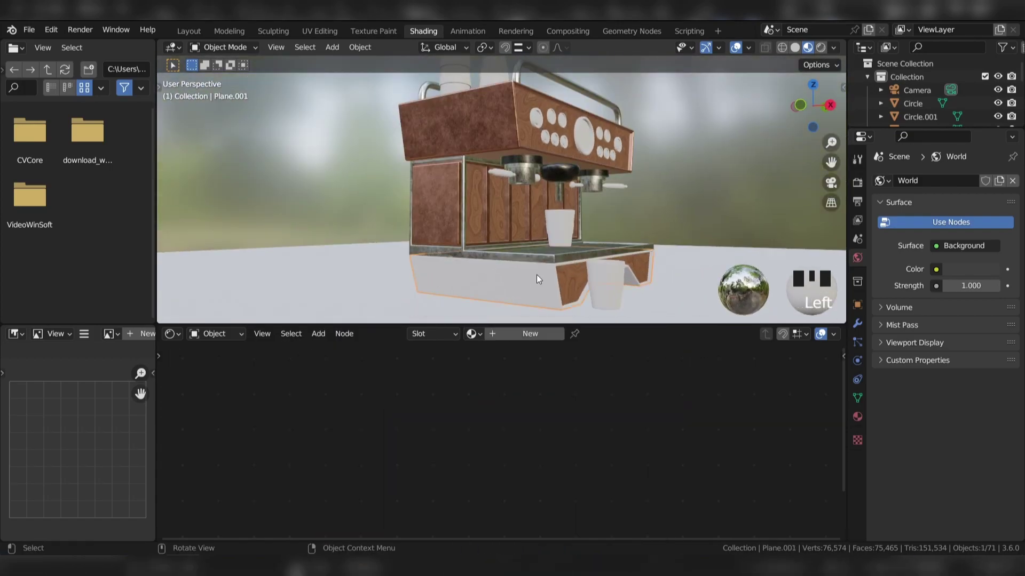
{"action": "left_click", "coordinate": [537, 274], "text": "shift"}
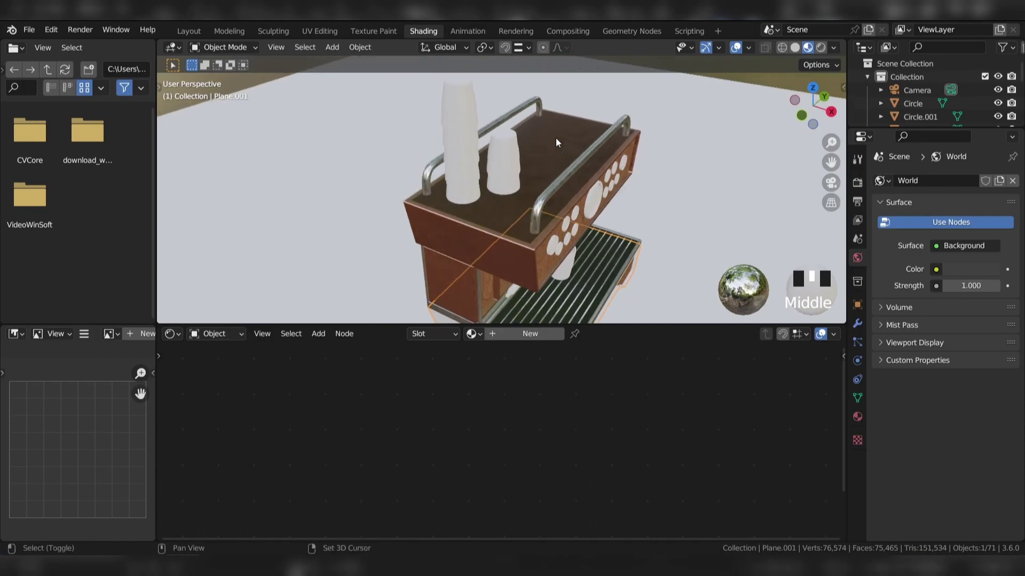
{"action": "middle_click_drag", "start_coordinate": [618, 99], "coordinate": [667, 168]}
Give the left portafilter handle the wood material, adjust its shader node settings, and save the file.
{"action": "left_click", "coordinate": [480, 154]}
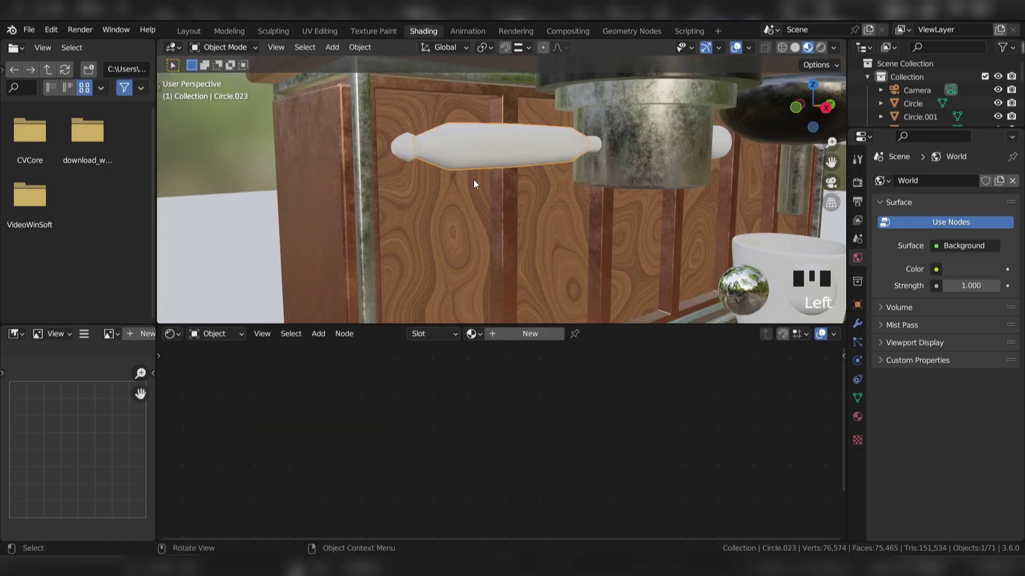
{"action": "key", "text": "ctrl+l"}
{"action": "left_click", "coordinate": [463, 155]}
{"action": "left_click", "coordinate": [517, 432]}
{"action": "left_click", "coordinate": [515, 431]}
{"action": "left_click", "coordinate": [492, 431]}
{"action": "left_click", "coordinate": [501, 449]}
{"action": "key", "text": "ctrl+s"}
Add a level 2 Subdivision Surface to the right portafilter handle and link the left handle's wood material to it.
{"action": "key", "text": "ctrl+2"}
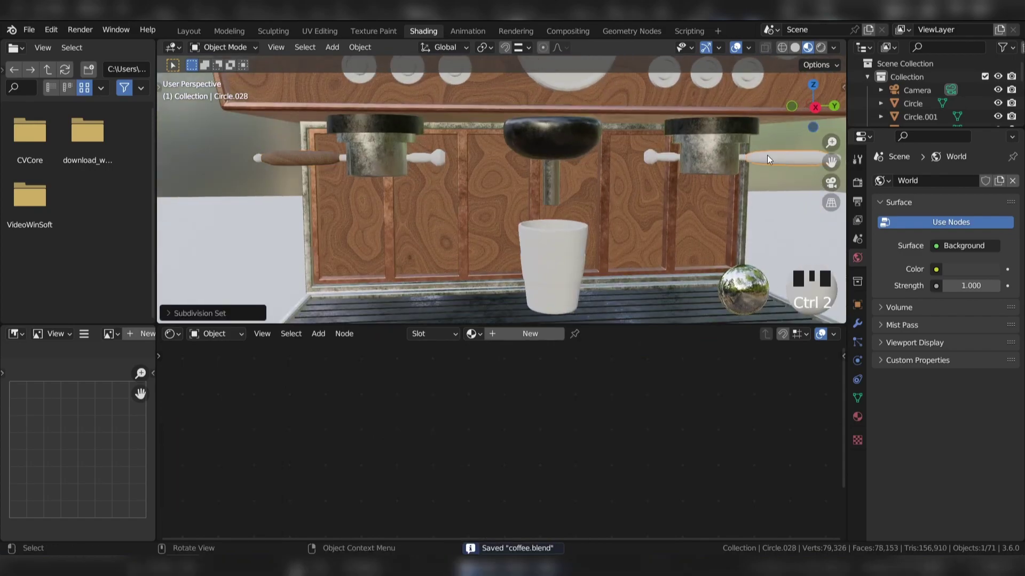
{"action": "left_click", "coordinate": [298, 154], "text": "shift"}
{"action": "key", "text": "ctrl+l"}
Link the dark metal to the portafilters' small stems and the light metal to their tips and fittings, then save.
{"action": "middle_click_drag", "start_coordinate": [298, 154], "coordinate": [403, 161], "text": "shift"}
{"action": "left_click", "coordinate": [513, 148], "text": "shift"}
{"action": "scroll", "coordinate": [513, 148], "scroll_direction": "down", "scroll_amount": 3}
{"action": "left_click", "coordinate": [425, 142], "text": "shift"}
{"action": "key", "text": "ctrl+l"}
{"action": "left_click", "coordinate": [462, 156]}
{"action": "scroll", "coordinate": [265, 144], "scroll_direction": "down", "scroll_amount": 2}
{"action": "scroll", "coordinate": [265, 144], "scroll_direction": "down", "scroll_amount": 2}
{"action": "left_click", "coordinate": [197, 181], "text": "shift"}
{"action": "left_click", "coordinate": [197, 180]}
{"action": "left_click", "coordinate": [199, 181], "text": "shift"}
{"action": "left_click", "coordinate": [199, 181], "text": "shift"}
{"action": "key", "text": "ctrl+s"}
Create a new material with a black Base Color for the large gauge's slanted hand.
{"action": "middle_click_drag", "start_coordinate": [198, 180], "coordinate": [521, 146]}
{"action": "left_click", "coordinate": [520, 145]}
{"action": "scroll", "coordinate": [487, 168], "scroll_direction": "up", "scroll_amount": 4}
{"action": "left_click", "coordinate": [487, 167]}
{"action": "left_click", "coordinate": [638, 399]}
{"action": "left_click", "coordinate": [676, 346]}
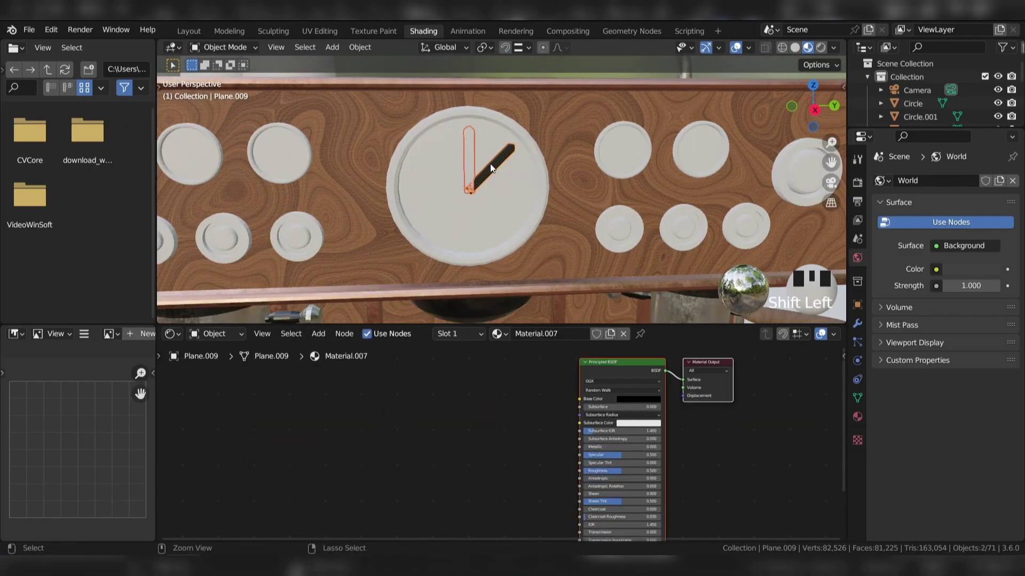
Link the black material to the gauge's other hand and the light metal material to its dial face.
{"action": "left_click", "coordinate": [534, 194]}
{"action": "scroll", "coordinate": [480, 208], "scroll_direction": "down", "scroll_amount": 4}
{"action": "left_click", "coordinate": [391, 227], "text": "shift"}
{"action": "key", "text": "ctrl+l"}
{"action": "left_click", "coordinate": [391, 230]}
{"action": "scroll", "coordinate": [480, 181], "scroll_direction": "up", "scroll_amount": 2}
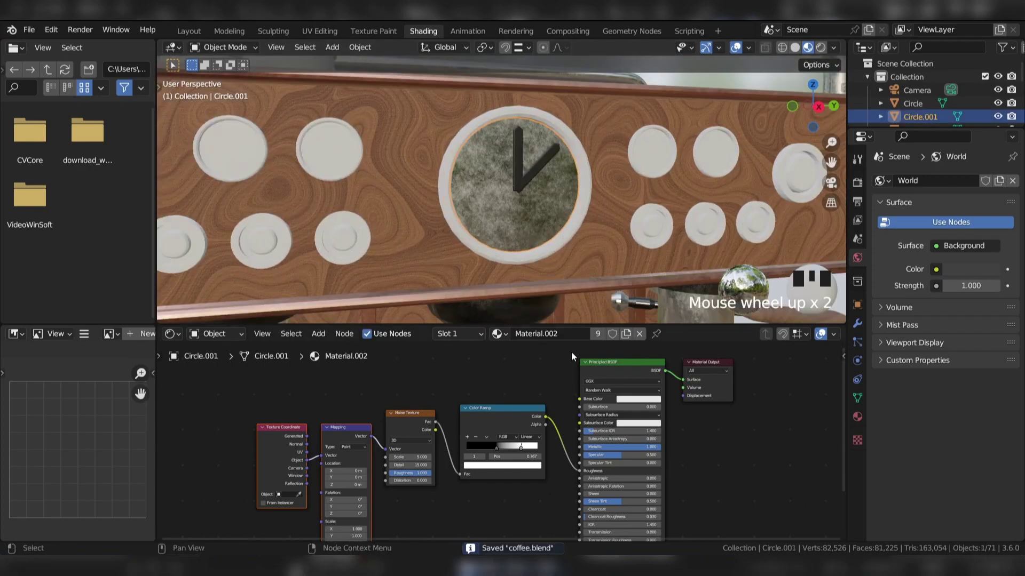
Give the gauge dial its own reflective material, set the hands' Base Color to red, and save the file.
{"action": "left_click", "coordinate": [484, 185]}
{"action": "left_click", "coordinate": [485, 185]}
{"action": "scroll", "coordinate": [485, 185], "scroll_direction": "down", "scroll_amount": 1}
{"action": "left_click", "coordinate": [512, 176]}
{"action": "left_click", "coordinate": [512, 176]}
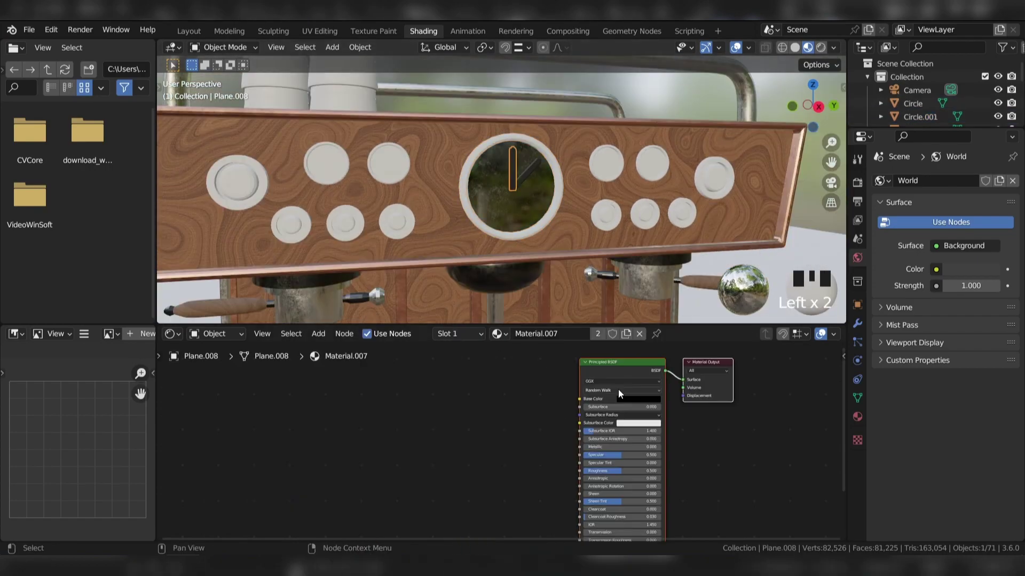
{"action": "key", "text": "ctrl+s"}
Link the light metal to the gauge rims and the bowl's dark metal to the four small gauge faces.
{"action": "middle_click_drag", "start_coordinate": [587, 213], "coordinate": [514, 165]}
{"action": "left_click", "coordinate": [549, 92], "text": "shift"}
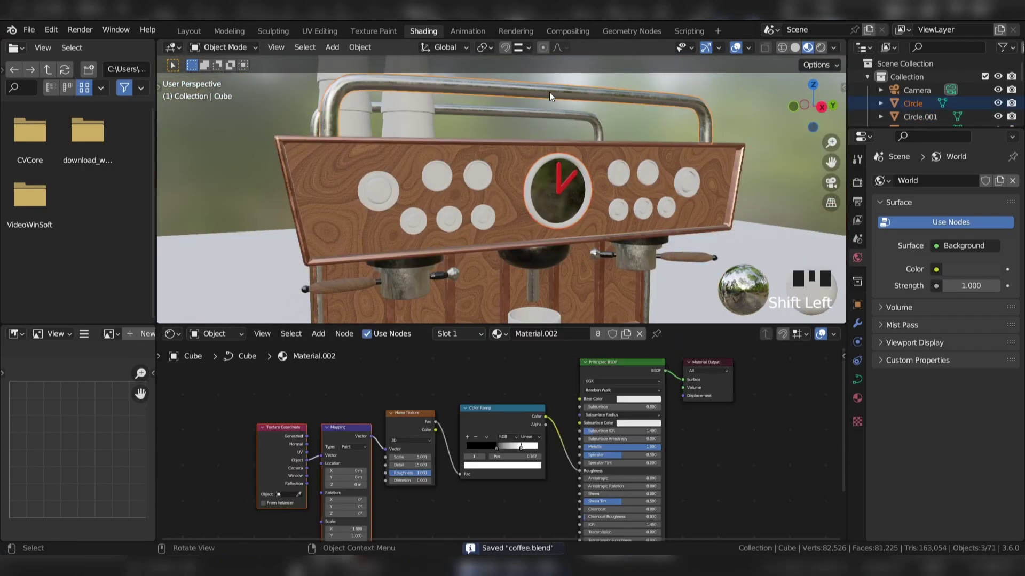
{"action": "middle_click_drag", "start_coordinate": [550, 92], "coordinate": [557, 168]}
{"action": "left_click", "coordinate": [493, 159]}
{"action": "key", "text": "ctrl+l"}
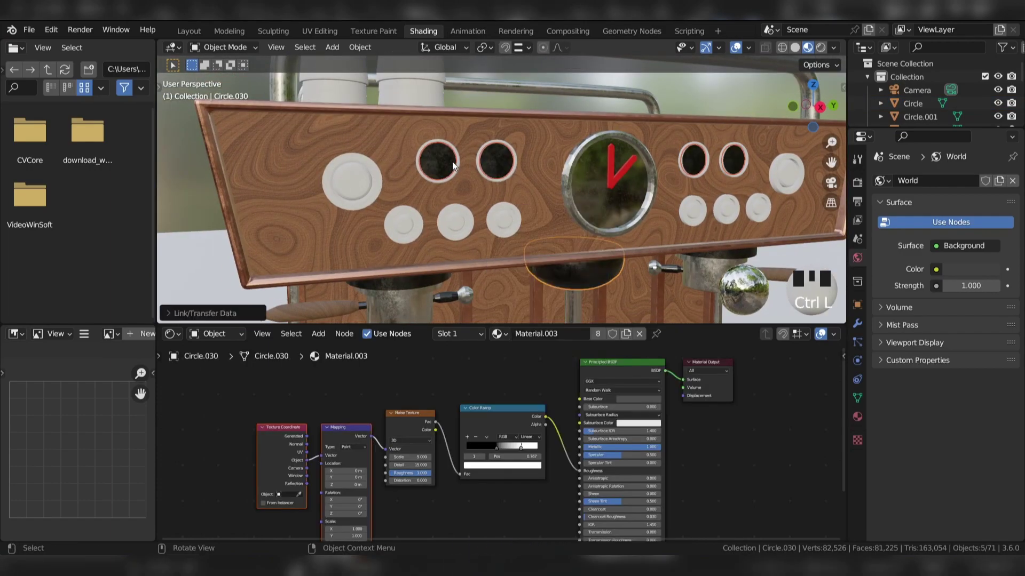
Save the file, then create a new material for the left large knob with a dark grey Base Color and Roughness 0.
{"action": "left_click", "coordinate": [352, 182], "text": "shift"}
{"action": "key", "text": "ctrl+s"}
{"action": "left_click", "coordinate": [360, 181]}
{"action": "left_click", "coordinate": [360, 181]}
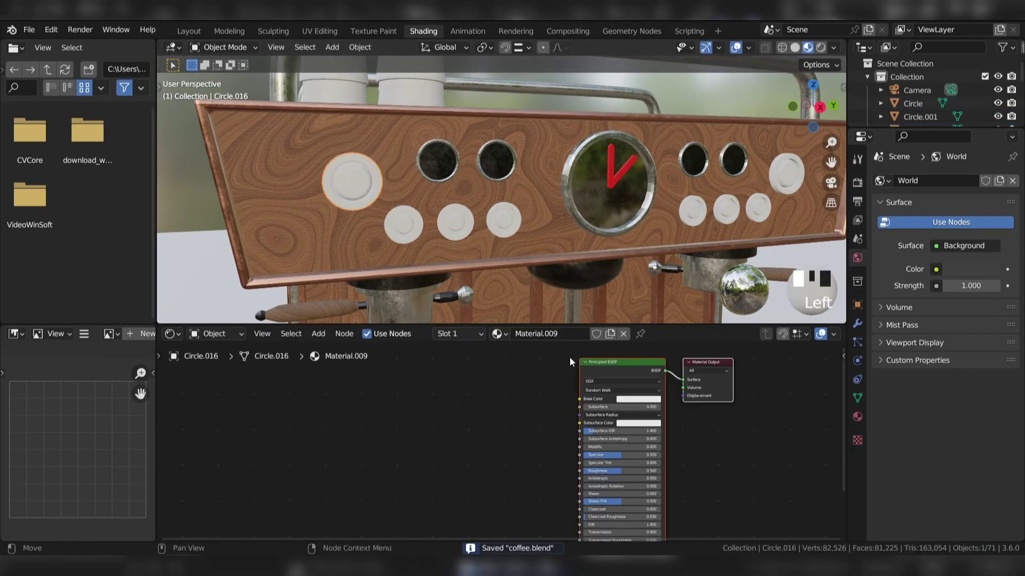
{"action": "left_click", "coordinate": [638, 399]}
{"action": "left_click", "coordinate": [676, 395]}
{"action": "right_click_drag", "start_coordinate": [758, 166], "coordinate": [760, 172]}
Link the dark grey material to the right large knob and separate both knobs' raised centres into their own objects.
{"action": "left_click", "coordinate": [785, 172], "text": "shift"}
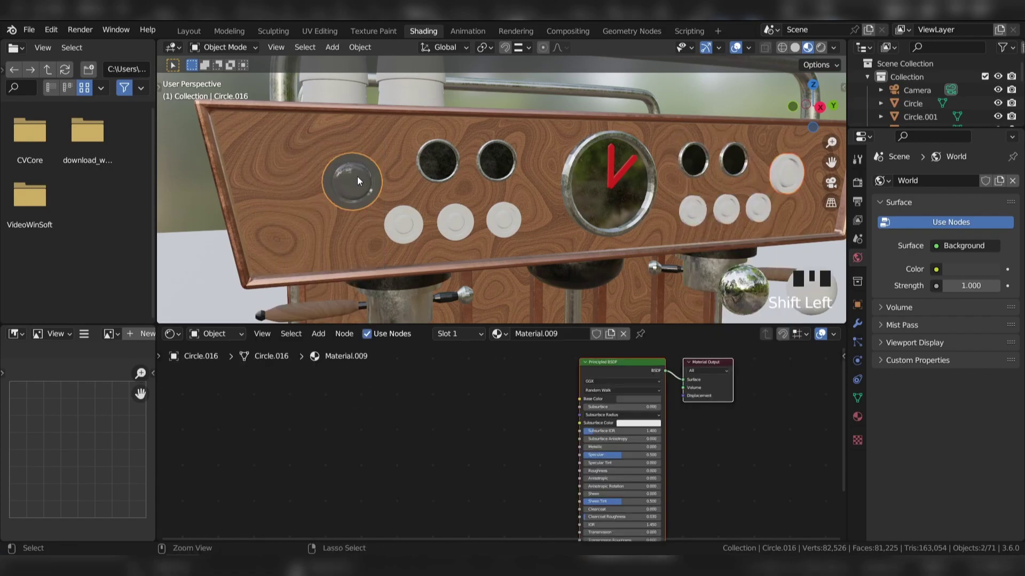
{"action": "key", "text": "Tab"}
{"action": "key", "text": "ctrl+KP_Add"}
{"action": "key", "text": "ctrl+KP_Add"}
{"action": "key", "text": "ctrl+KP_Add"}
{"action": "key", "text": "ctrl+KP_Add"}
{"action": "key", "text": "ctrl+KP_Add"}
{"action": "key", "text": "ctrl+KP_Add"}
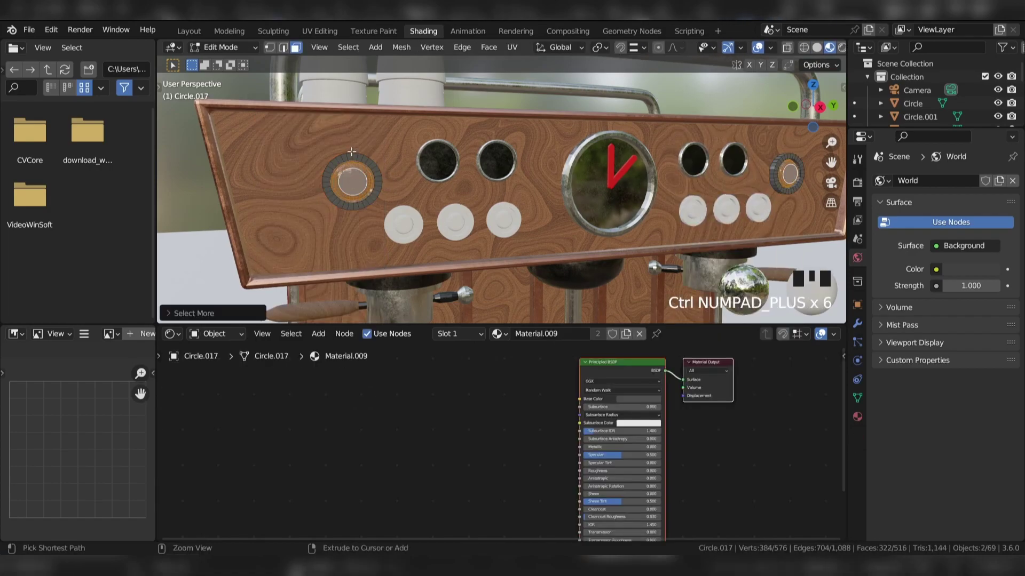
{"action": "key", "text": "p"}
{"action": "left_click", "coordinate": [358, 182]}
{"action": "key", "text": "Tab"}
Give the large knobs' separated centres their own copy of the knob material with a near-black Base Color.
{"action": "left_click", "coordinate": [357, 182]}
{"action": "left_click", "coordinate": [598, 334]}
{"action": "left_click", "coordinate": [638, 399]}
{"action": "left_click", "coordinate": [676, 342]}
{"action": "left_click", "coordinate": [786, 173]}
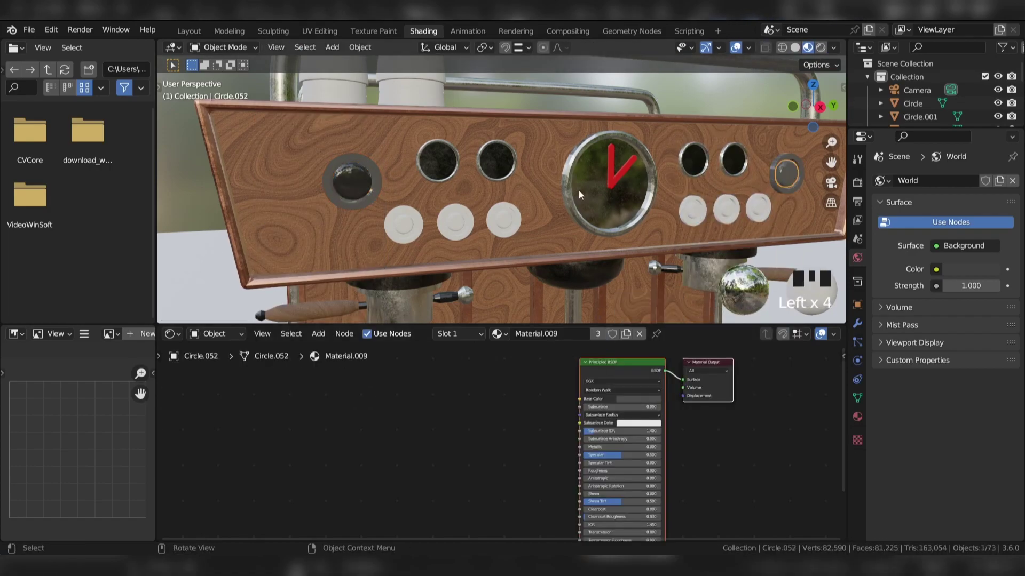
Separate the centre faces of the six small buttons on the front panel into their own objects.
{"action": "left_click", "coordinate": [422, 226]}
{"action": "left_click", "coordinate": [507, 220], "text": "shift"}
{"action": "key", "text": "Tab"}
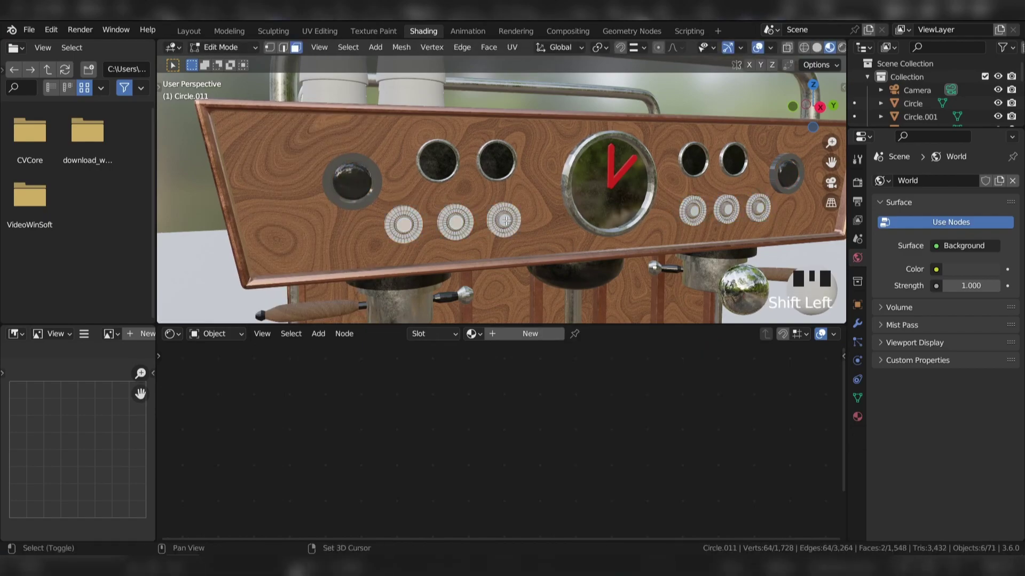
{"action": "key", "text": "ctrl+KP_Add"}
{"action": "key", "text": "ctrl+KP_Add"}
{"action": "key", "text": "ctrl+KP_Add"}
{"action": "key", "text": "Tab"}
{"action": "left_click", "coordinate": [402, 223]}
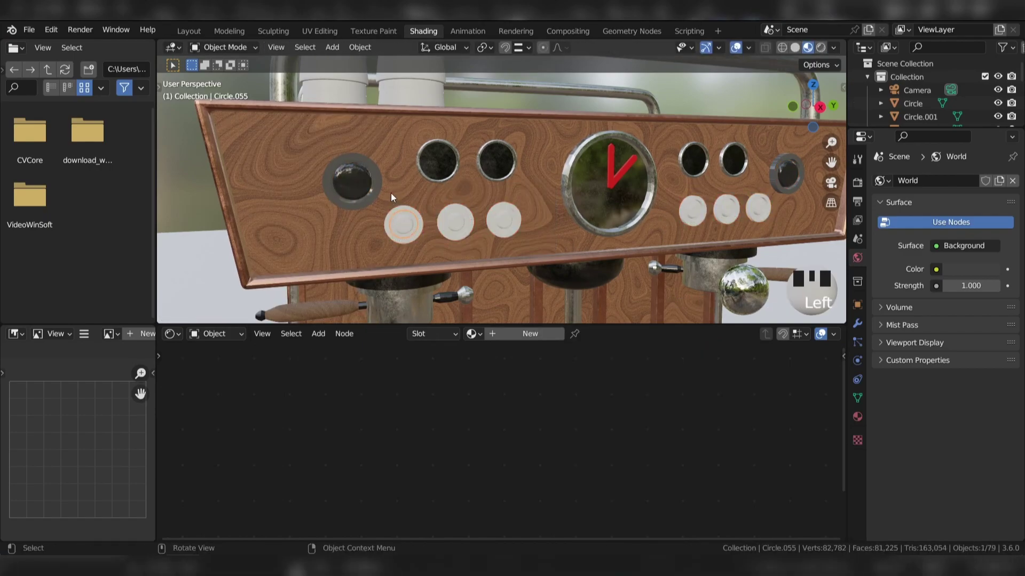
Link the large knobs' dark grey material to the six button centres and the near-black material to the button rings.
{"action": "left_click", "coordinate": [727, 213], "text": "shift"}
{"action": "left_click", "coordinate": [758, 209], "text": "shift"}
{"action": "left_click", "coordinate": [778, 185], "text": "shift"}
{"action": "key", "text": "ctrl+l"}
{"action": "left_click", "coordinate": [778, 187]}
{"action": "left_click", "coordinate": [392, 220]}
{"action": "left_click", "coordinate": [445, 218], "text": "shift"}
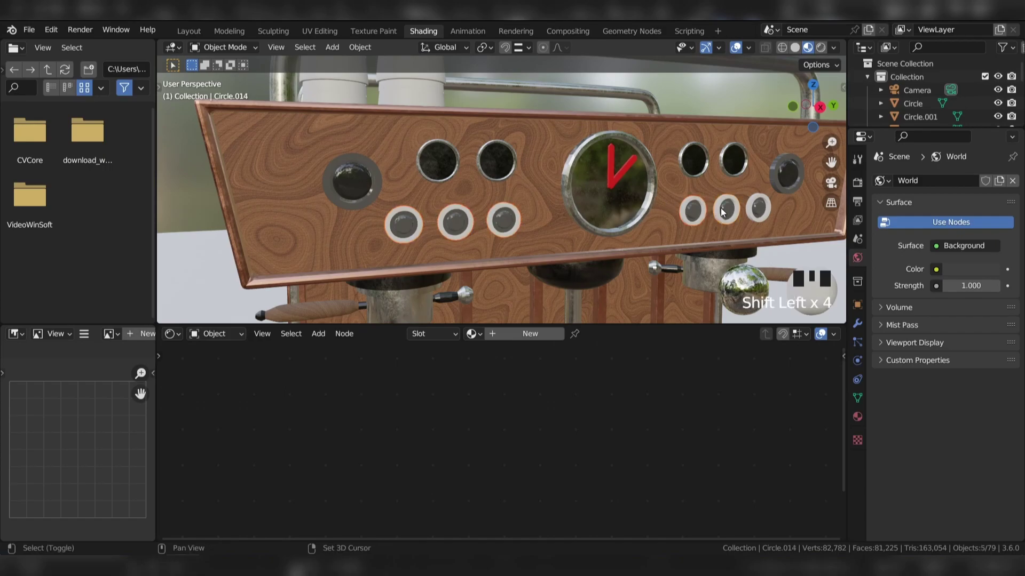
{"action": "left_click", "coordinate": [693, 210], "text": "shift"}
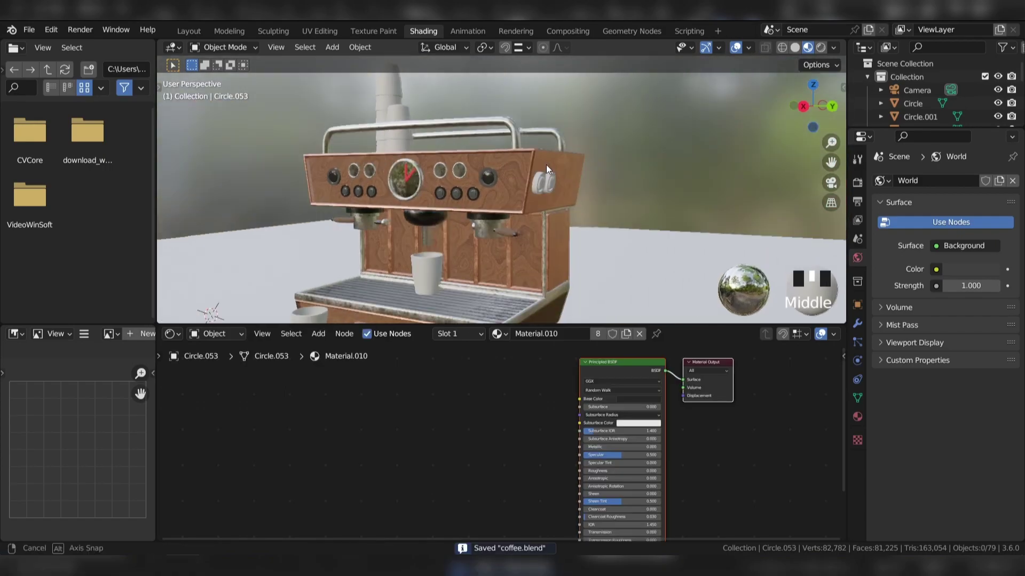
Separate the centre faces of the two knobs on the housing's side into their own objects.
{"action": "middle_click_drag", "start_coordinate": [545, 164], "coordinate": [465, 170], "text": "shift"}
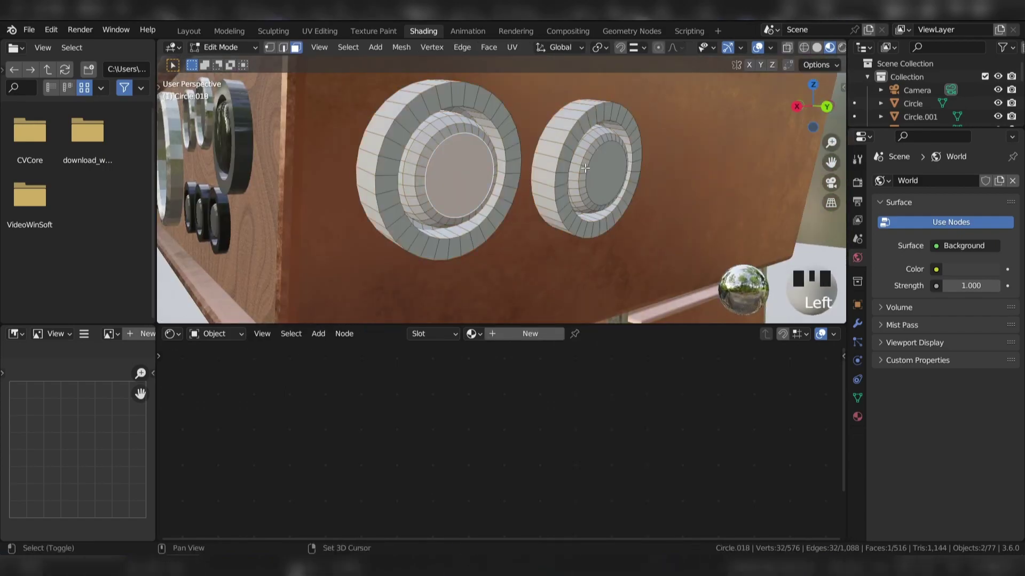
{"action": "key", "text": "ctrl+KP_Add"}
{"action": "key", "text": "ctrl+KP_Add"}
{"action": "key", "text": "ctrl+KP_Add"}
{"action": "key", "text": "ctrl+KP_Add"}
{"action": "key", "text": "Tab"}
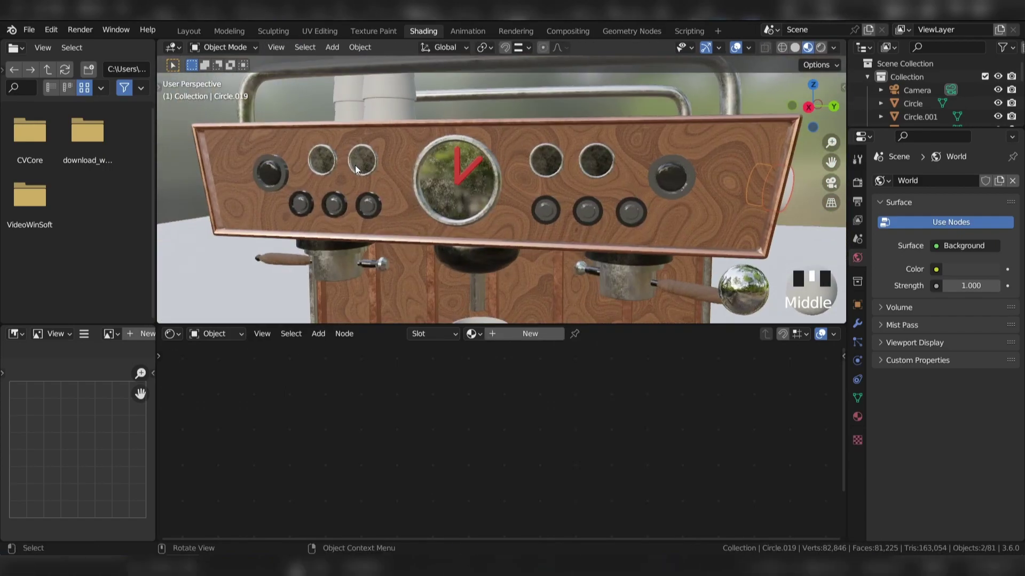
Link the near-black material to the two side knobs' centres and the dark grey material to their rings.
{"action": "middle_click_drag", "start_coordinate": [534, 176], "coordinate": [325, 171]}
{"action": "left_click", "coordinate": [621, 190]}
{"action": "scroll", "coordinate": [324, 171], "scroll_direction": "down", "scroll_amount": 2}
{"action": "left_click", "coordinate": [450, 171], "text": "shift"}
{"action": "key", "text": "ctrl+l"}
{"action": "left_click", "coordinate": [450, 172]}
{"action": "middle_click_drag", "start_coordinate": [608, 181], "coordinate": [671, 165]}
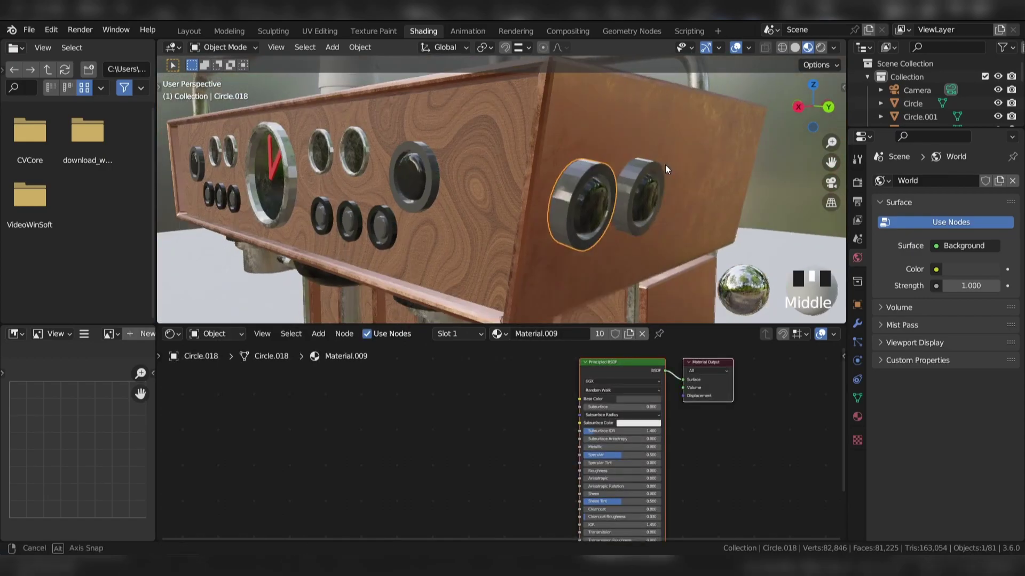
{"action": "scroll", "coordinate": [671, 165], "scroll_direction": "down", "scroll_amount": 2}
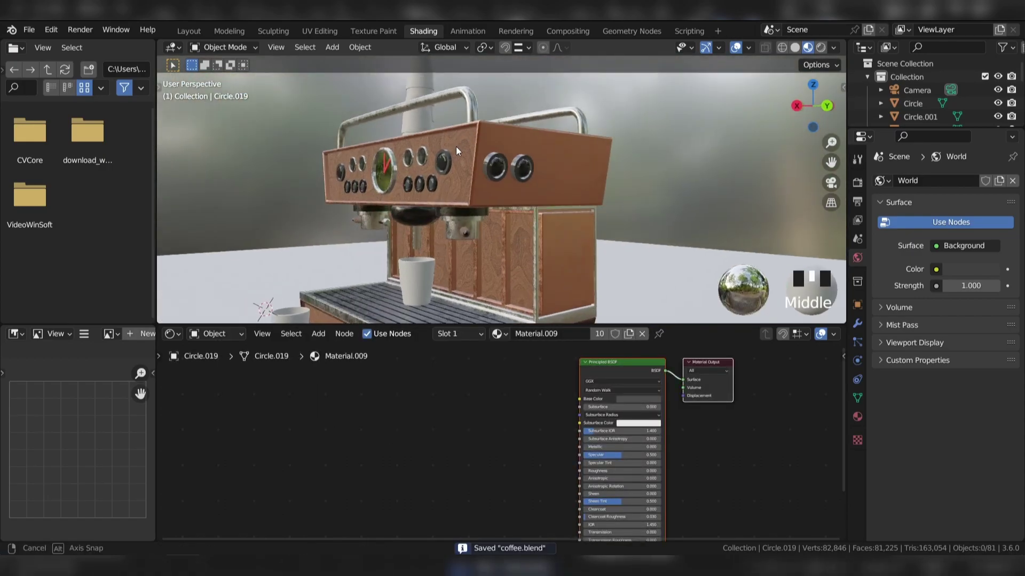
Create a new material with a light tan Base Color for the body of the front cup.
{"action": "middle_click_drag", "start_coordinate": [455, 146], "coordinate": [536, 248], "text": "shift"}
{"action": "left_click", "coordinate": [555, 286]}
{"action": "left_click", "coordinate": [530, 333]}
{"action": "left_click", "coordinate": [638, 399]}
{"action": "left_click", "coordinate": [641, 331]}
{"action": "left_click", "coordinate": [638, 399]}
{"action": "left_click_drag", "start_coordinate": [677, 314], "coordinate": [677, 320]}
Create a new material with a brown Base Color for the front cup's band and save the file.
{"action": "left_click", "coordinate": [548, 251]}
{"action": "left_click", "coordinate": [530, 334]}
{"action": "left_click", "coordinate": [638, 399]}
{"action": "left_click", "coordinate": [638, 338]}
{"action": "key", "text": "ctrl+s"}
Link the front cup's light tan material to the bodies of the other cups.
{"action": "scroll", "coordinate": [606, 226], "scroll_direction": "down", "scroll_amount": 6}
{"action": "left_click", "coordinate": [555, 193], "text": "shift"}
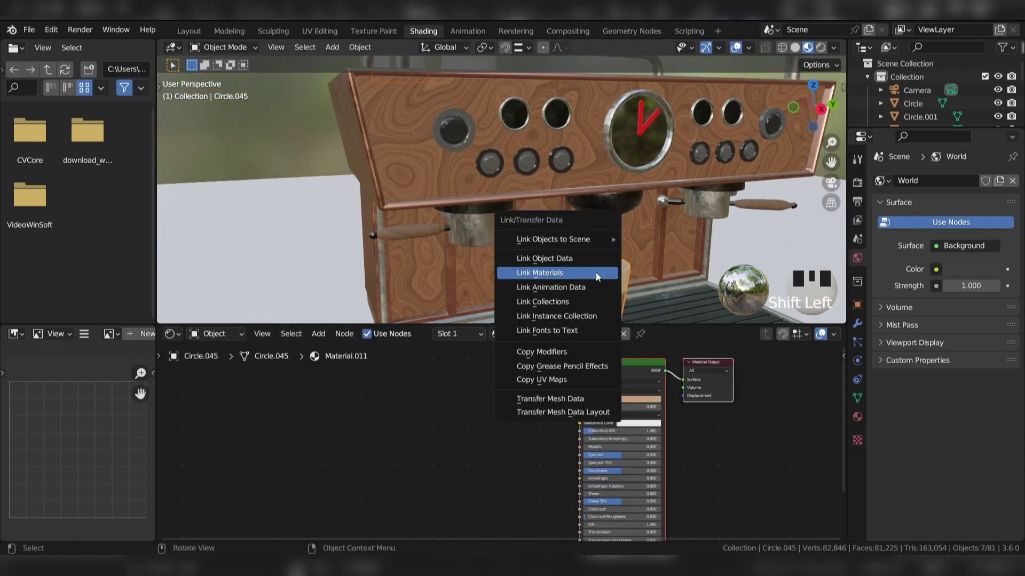
{"action": "left_click", "coordinate": [595, 272]}
Link the brown material to the other cups' bands and the light tan material to the cup bodies still unshaded.
{"action": "scroll", "coordinate": [530, 204], "scroll_direction": "up", "scroll_amount": 5}
{"action": "left_click", "coordinate": [505, 180], "text": "shift"}
{"action": "middle_click_drag", "start_coordinate": [591, 270], "coordinate": [551, 147], "text": "shift"}
{"action": "left_click", "coordinate": [369, 157]}
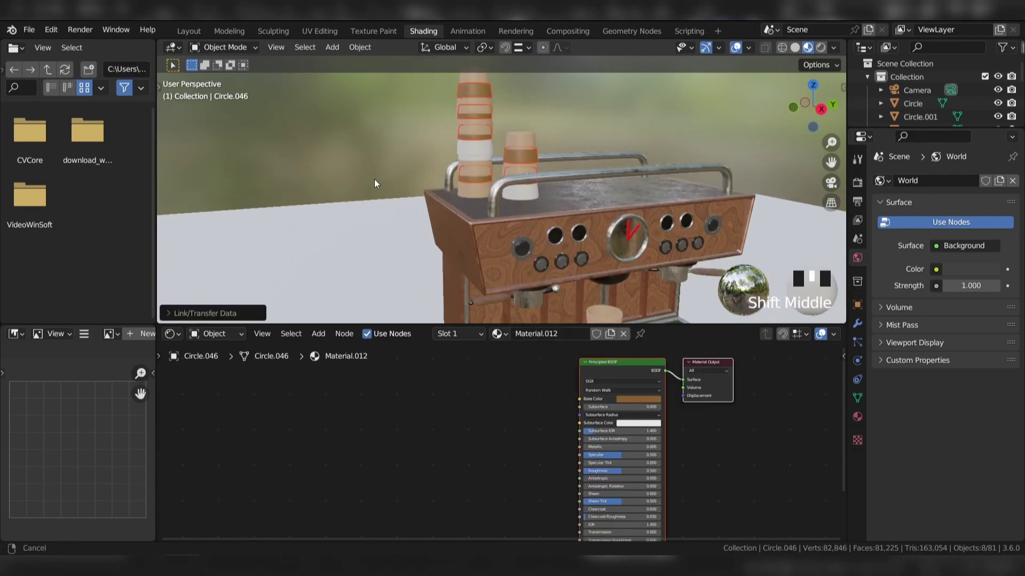
{"action": "left_click", "coordinate": [487, 146], "text": "shift"}
{"action": "key", "text": "ctrl+l"}
{"action": "left_click", "coordinate": [491, 181]}
Create a new material with a pale green Base Color for the ground plane and save the file.
{"action": "scroll", "coordinate": [561, 156], "scroll_direction": "down", "scroll_amount": 5}
{"action": "middle_click_drag", "start_coordinate": [581, 102], "coordinate": [593, 121]}
{"action": "left_click", "coordinate": [619, 267]}
{"action": "left_click", "coordinate": [635, 400]}
{"action": "left_click", "coordinate": [640, 314]}
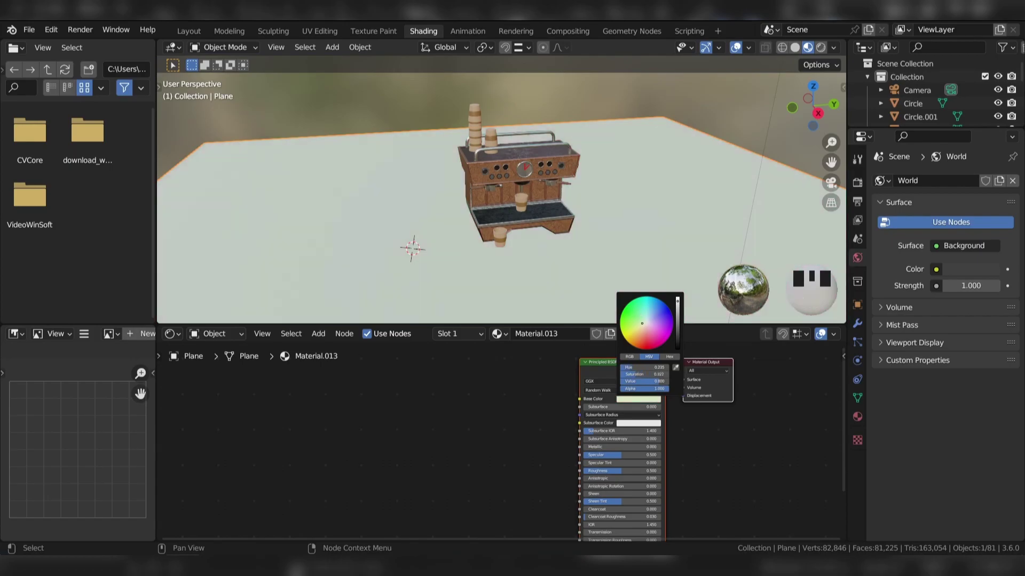
{"action": "key", "text": "ctrl+s"}
Switch to the Layout workspace and set the viewport to Material Preview after comparing it with Solid shading.
{"action": "left_click", "coordinate": [188, 31]}
{"action": "mouse_move", "coordinate": [430, 171]}
{"action": "middle_mouse_down"}
{"action": "mouse_move", "coordinate": [561, 195]}
{"action": "mouse_move", "coordinate": [500, 193]}
{"action": "middle_mouse_up"}
{"action": "left_click", "coordinate": [796, 48]}
{"action": "left_click", "coordinate": [807, 48]}
{"action": "left_click", "coordinate": [795, 47]}
{"action": "left_click", "coordinate": [808, 48]}
{"action": "scroll", "coordinate": [604, 112], "scroll_direction": "down", "scroll_amount": 2}
{"action": "scroll", "coordinate": [604, 112], "scroll_direction": "up", "scroll_amount": 2}
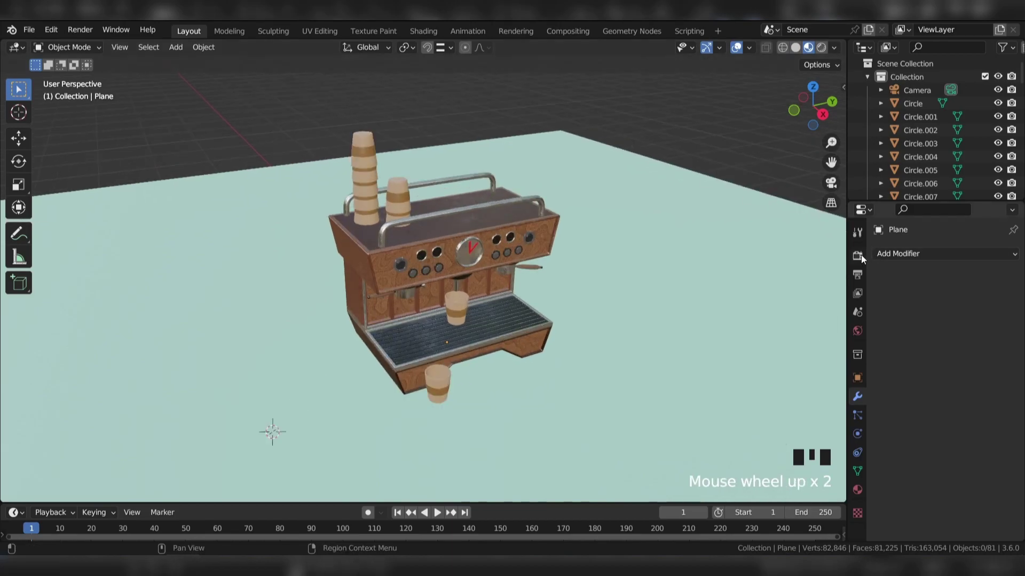
Switch the render engine to Cycles and set the viewport and render Max Samples to 256.
{"action": "left_click", "coordinate": [857, 256]}
{"action": "left_click", "coordinate": [977, 255]}
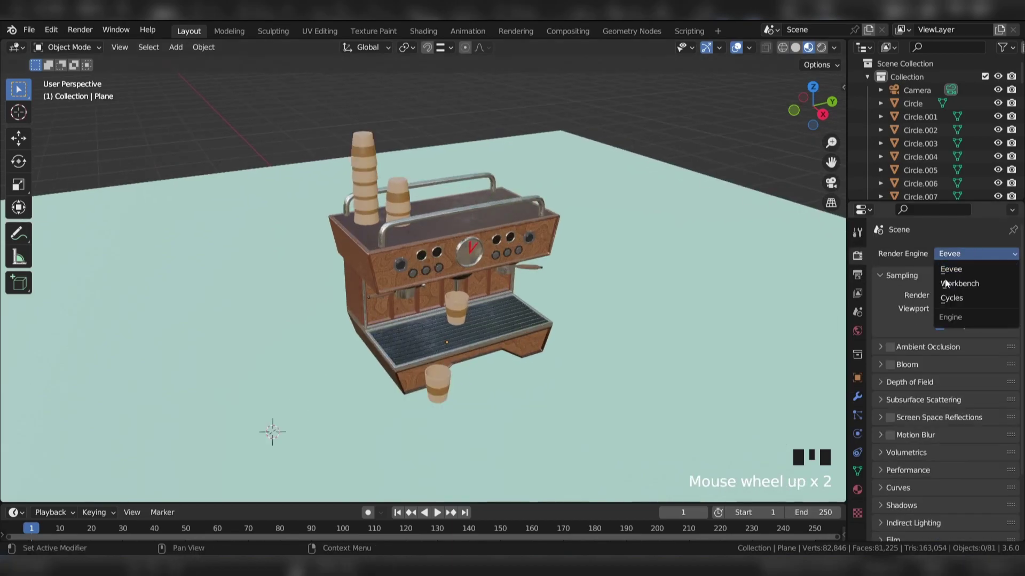
{"action": "left_click", "coordinate": [947, 298]}
{"action": "left_click_drag", "start_coordinate": [953, 287], "coordinate": [950, 315]}
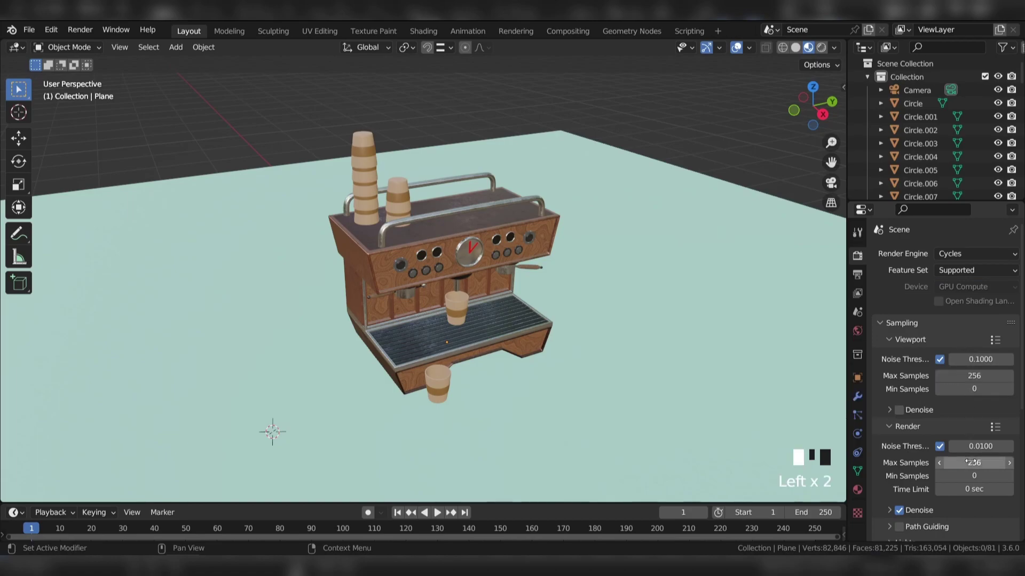
Set the memory Tile Size to 512 in the Cycles performance settings with tiling enabled.
{"action": "scroll", "coordinate": [921, 303], "scroll_direction": "down", "scroll_amount": 15}
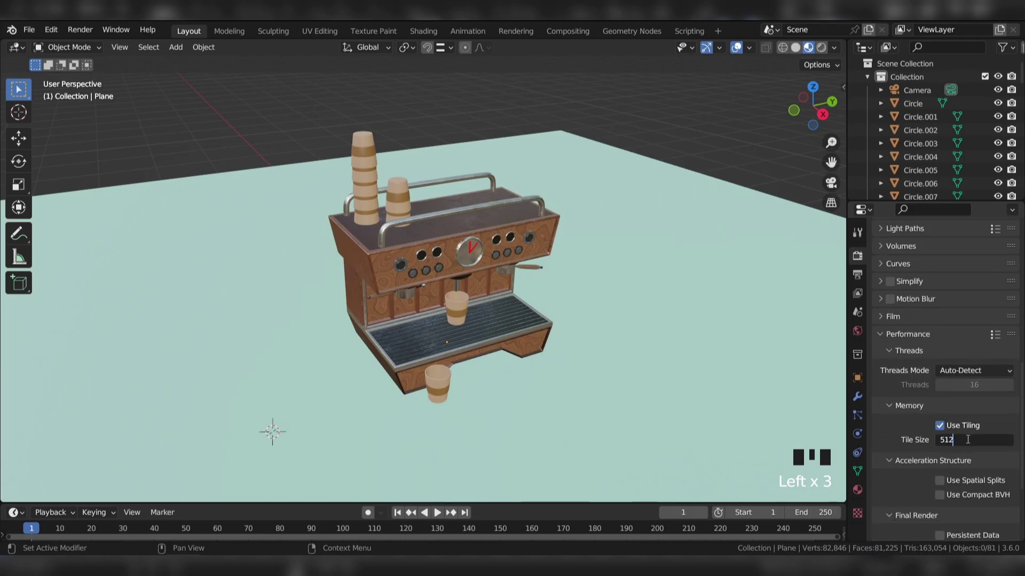
{"action": "scroll", "coordinate": [605, 167], "scroll_direction": "down", "scroll_amount": 8}
{"action": "scroll", "coordinate": [494, 201], "scroll_direction": "up", "scroll_amount": 8}
{"action": "scroll", "coordinate": [498, 198], "scroll_direction": "down", "scroll_amount": 9}
{"action": "scroll", "coordinate": [499, 199], "scroll_direction": "up", "scroll_amount": 9}
Preview the scene in Rendered shading, set the color management Look to Medium High Contrast and save the file.
{"action": "left_click", "coordinate": [822, 48]}
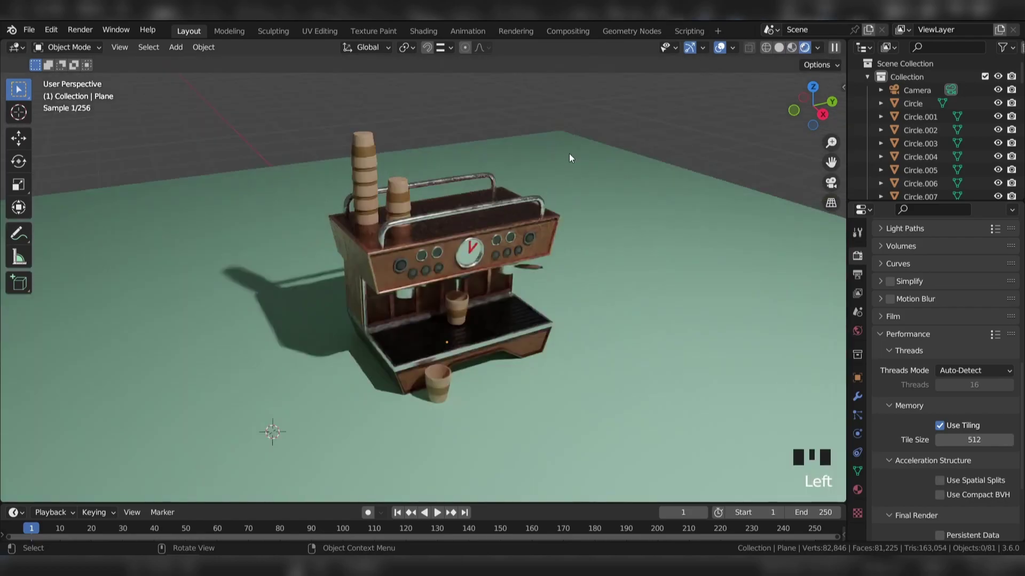
{"action": "scroll", "coordinate": [895, 424], "scroll_direction": "down", "scroll_amount": 15}
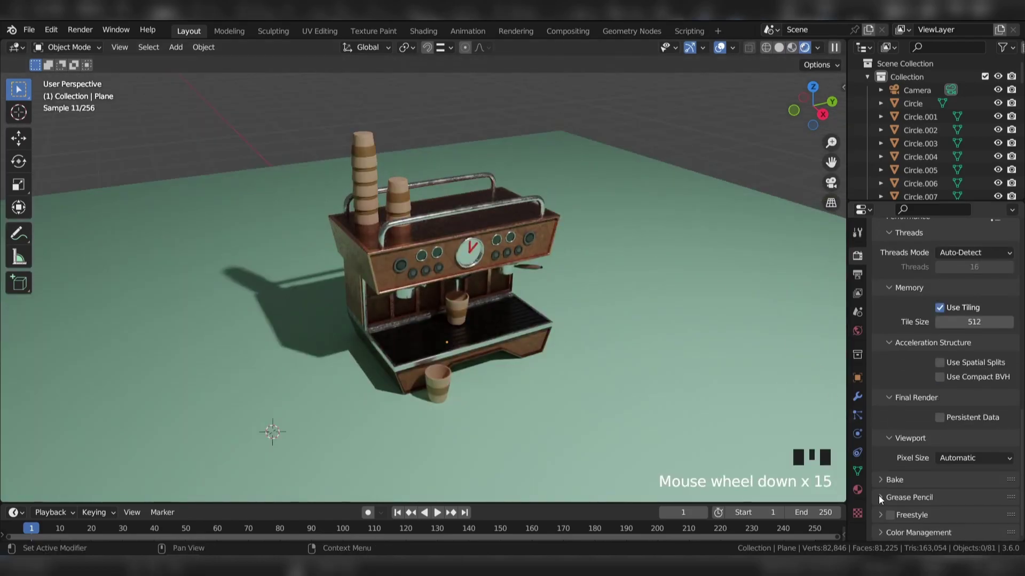
{"action": "left_click", "coordinate": [911, 371]}
{"action": "scroll", "coordinate": [949, 453], "scroll_direction": "down", "scroll_amount": 11}
{"action": "left_click", "coordinate": [950, 463]}
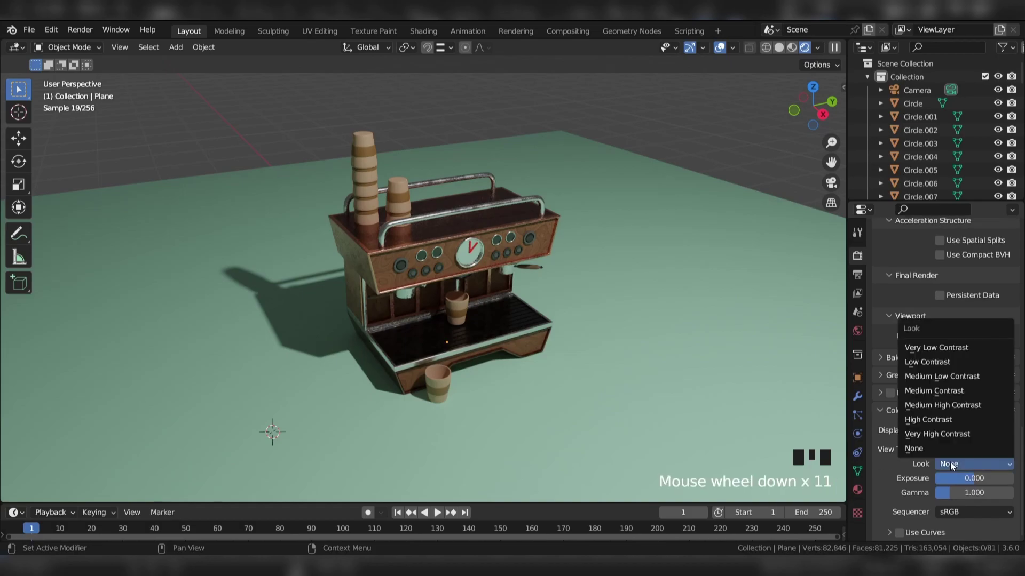
{"action": "left_click", "coordinate": [931, 406]}
{"action": "middle_click_drag", "start_coordinate": [590, 234], "coordinate": [430, 168]}
{"action": "key", "text": "ctrl+s"}
Move the existing point light horizontally and lower it along Z.
{"action": "middle_click_drag", "start_coordinate": [552, 155], "coordinate": [665, 184]}
{"action": "scroll", "coordinate": [665, 184], "scroll_direction": "down", "scroll_amount": 7}
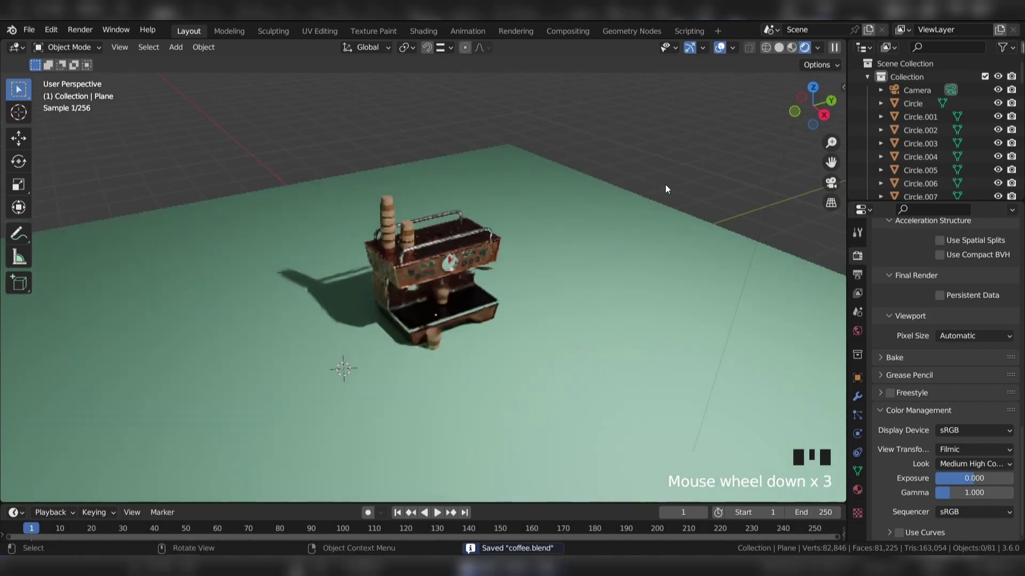
{"action": "left_click", "coordinate": [558, 142]}
{"action": "key", "text": "g"}
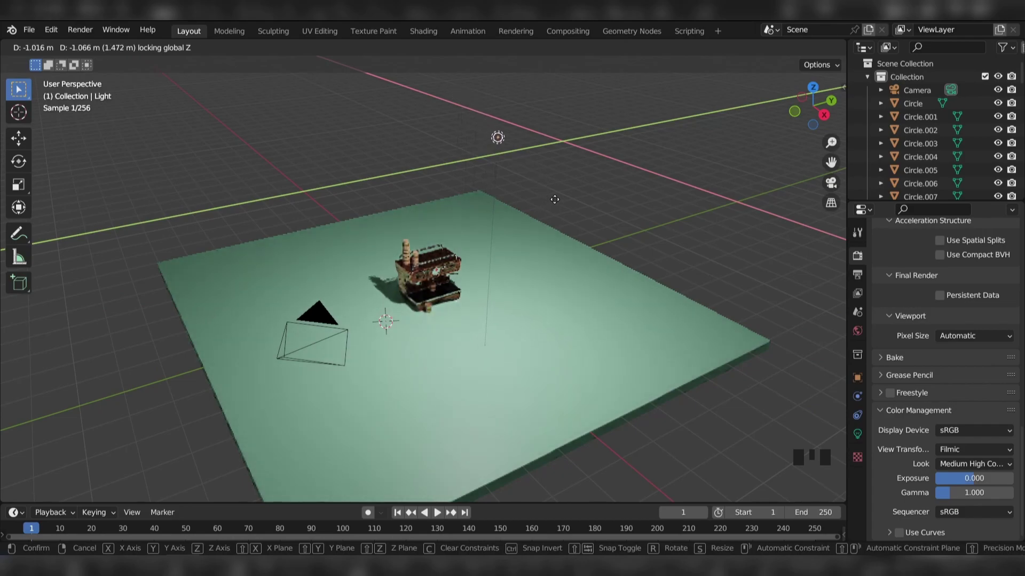
{"action": "left_click", "coordinate": [551, 201]}
{"action": "key", "text": "g"}
{"action": "key", "text": "z"}
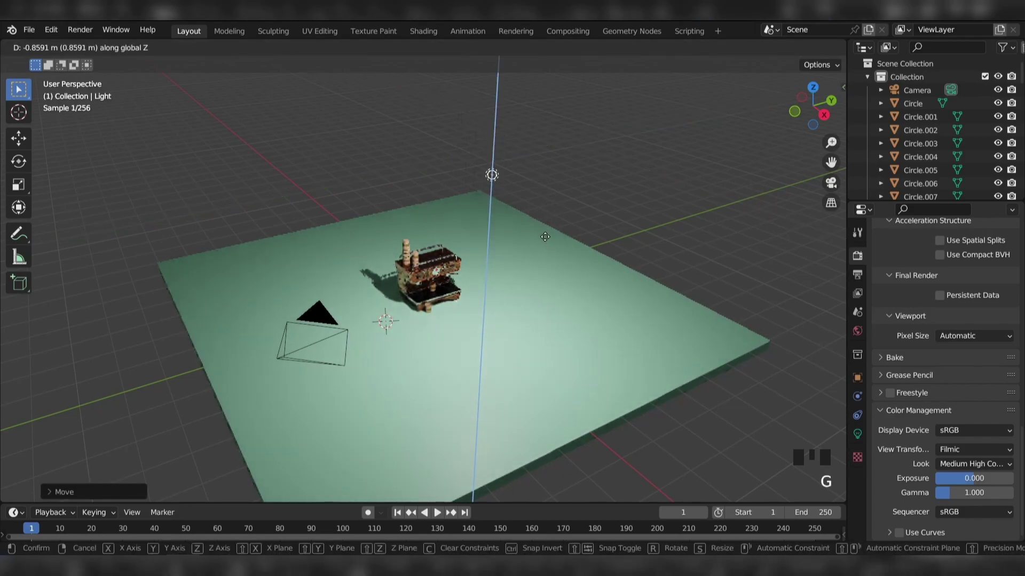
{"action": "left_click", "coordinate": [543, 245]}
Through the camera view, scale up the ground plane until it fills the background of the frame.
{"action": "key", "text": "KP_0"}
{"action": "left_click", "coordinate": [517, 226]}
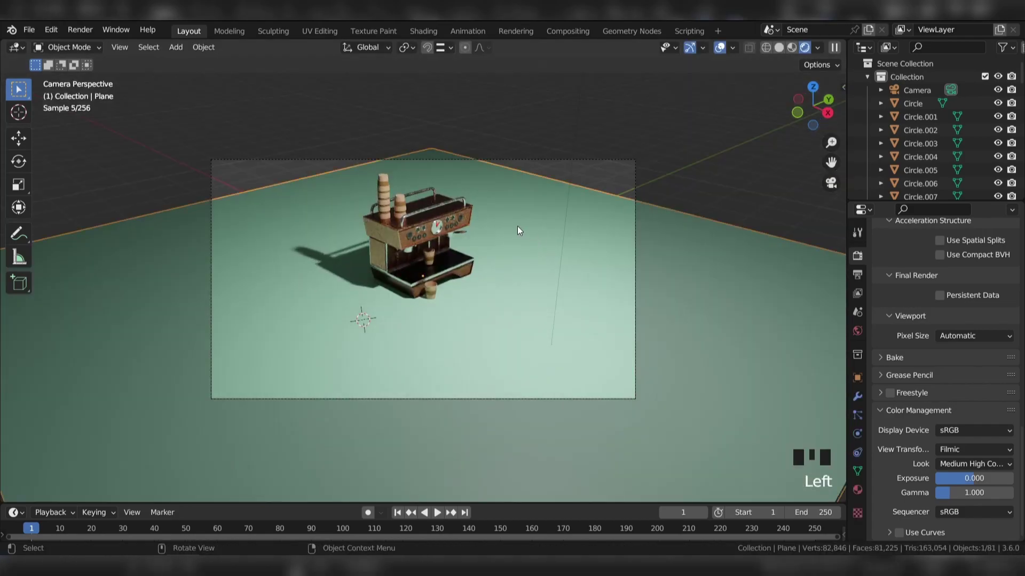
{"action": "key", "text": "s"}
{"action": "left_click", "coordinate": [827, 173]}
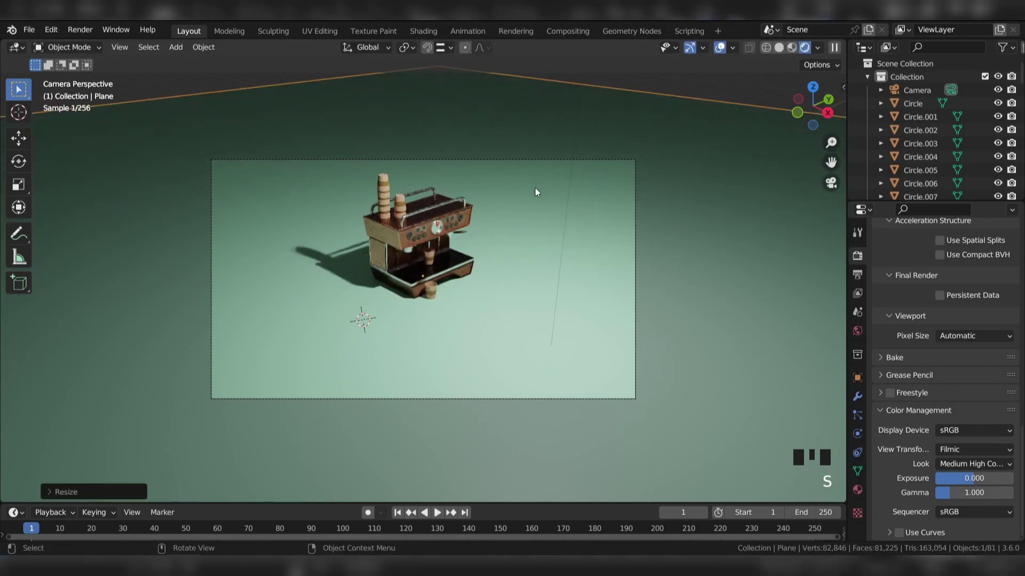
Lock the camera to the view and bring it closer to frame the coffee machine.
{"action": "key", "text": "n"}
{"action": "left_click", "coordinate": [838, 148]}
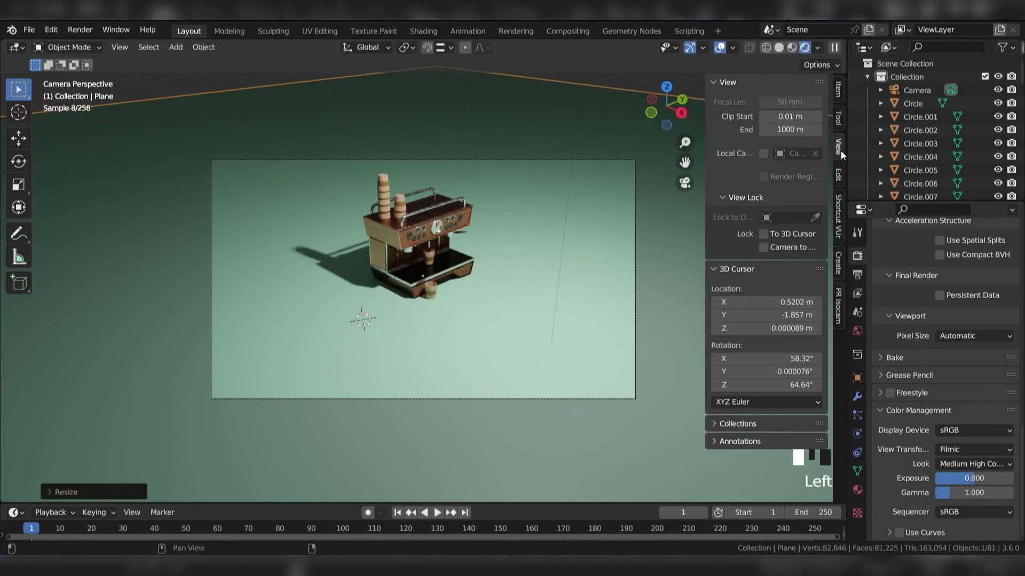
{"action": "left_click", "coordinate": [763, 247]}
{"action": "scroll", "coordinate": [556, 237], "scroll_direction": "up", "scroll_amount": 2}
{"action": "mouse_move", "coordinate": [556, 237]}
{"action": "middle_mouse_down", "text": "shift"}
{"action": "mouse_move", "coordinate": [552, 287]}
{"action": "mouse_move", "coordinate": [549, 245]}
{"action": "middle_mouse_up", "text": "shift"}
{"action": "left_click", "coordinate": [556, 258]}
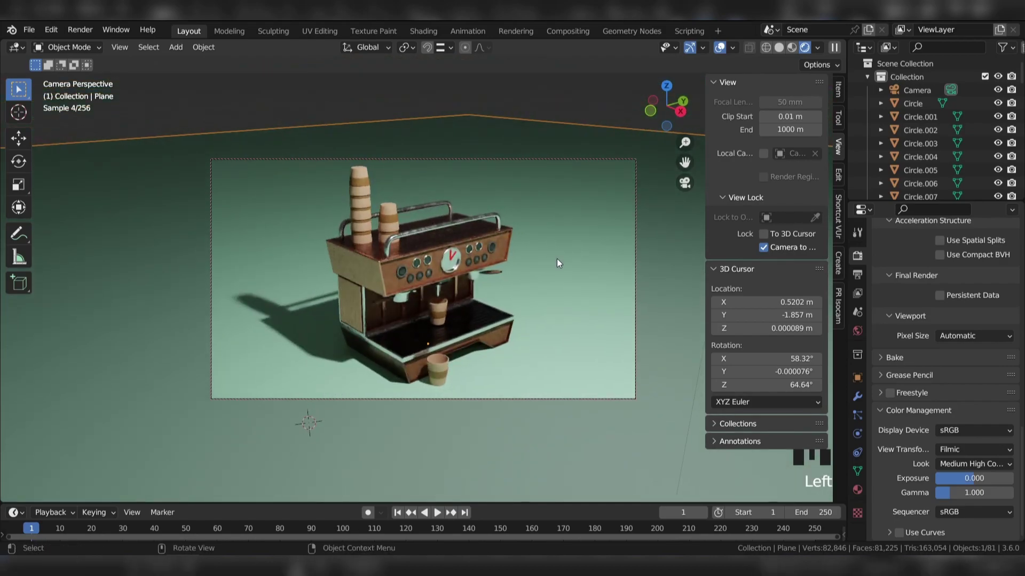
Switch the viewport to Material Preview lit by the scene lights and scene world.
{"action": "left_click", "coordinate": [791, 47]}
{"action": "key", "text": "n"}
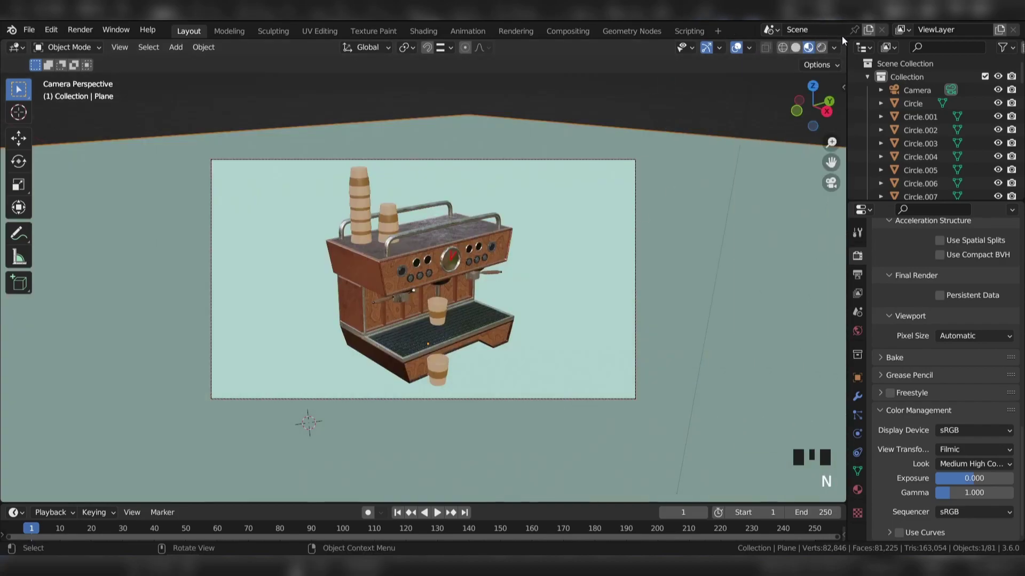
{"action": "left_click", "coordinate": [834, 47]}
{"action": "left_click", "coordinate": [758, 112]}
{"action": "left_click", "coordinate": [757, 127]}
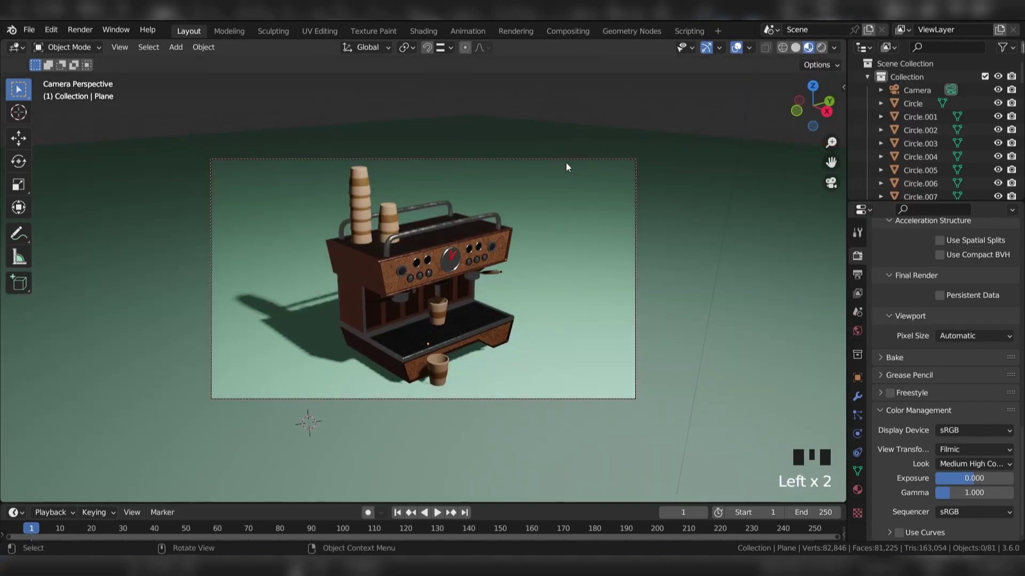
Add an area light, place it above and in front of the machine, and rotate it towards the machine.
{"action": "key", "text": "KP_1"}
{"action": "key", "text": "shift+a"}
{"action": "mouse_move", "coordinate": [443, 386]}
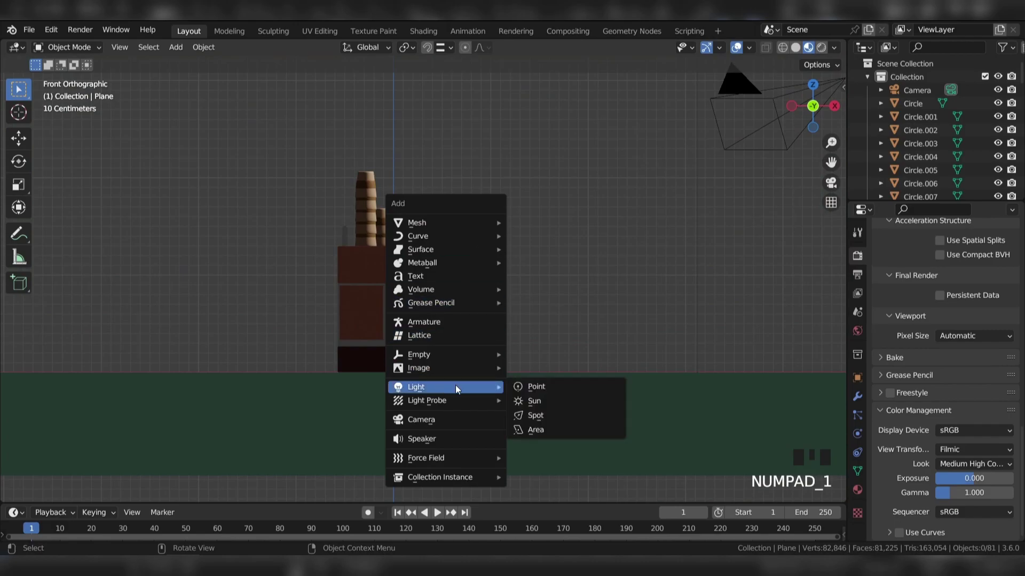
{"action": "left_click", "coordinate": [536, 430]}
{"action": "key", "text": "g"}
{"action": "key", "text": "r"}
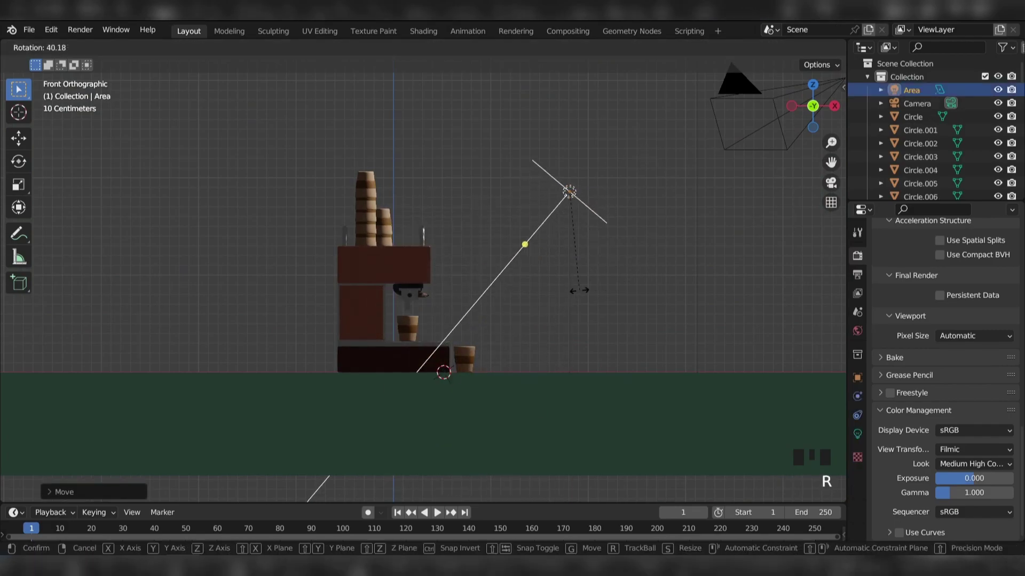
{"action": "left_click", "coordinate": [543, 286]}
Move the area light about 1.86 m along Y to center it on the machine.
{"action": "middle_click_drag", "start_coordinate": [543, 286], "coordinate": [585, 268]}
{"action": "key", "text": "KP_3"}
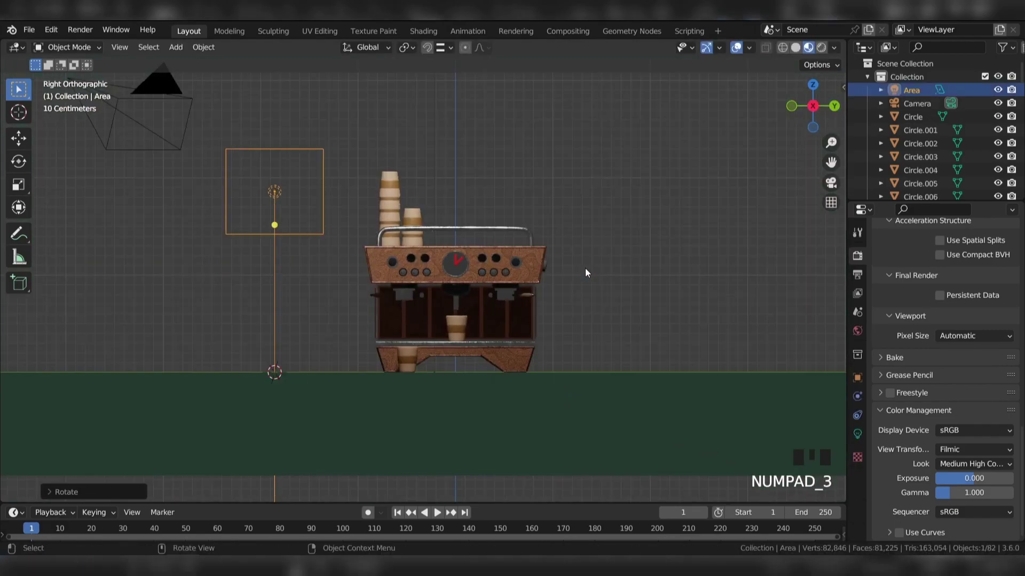
{"action": "key", "text": "g"}
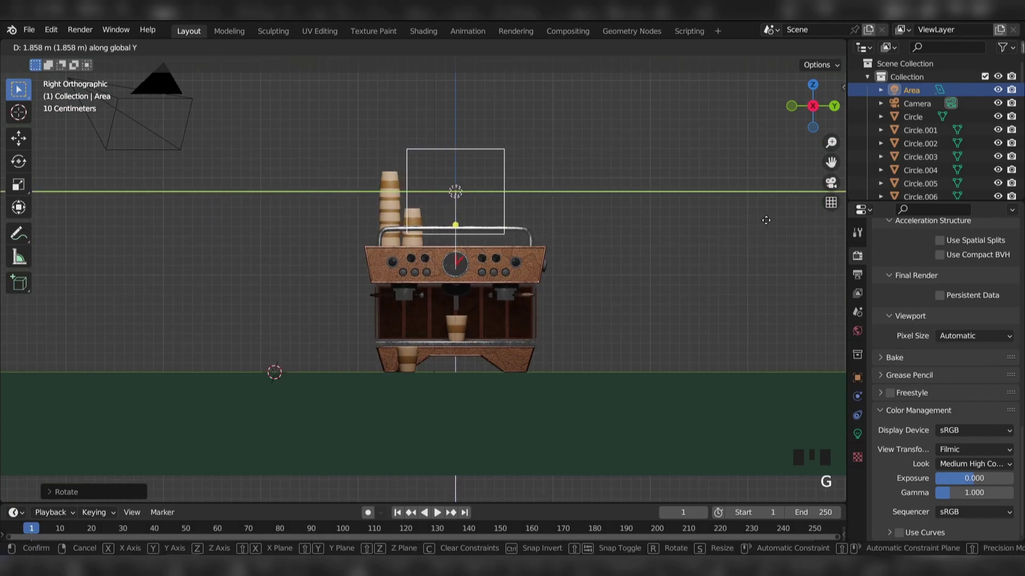
{"action": "left_click", "coordinate": [766, 221]}
In the front orthographic view, move the area light higher and farther away from the machine.
{"action": "scroll", "coordinate": [630, 181], "scroll_direction": "down", "scroll_amount": 2}
{"action": "key", "text": "KP_1"}
{"action": "key", "text": "g"}
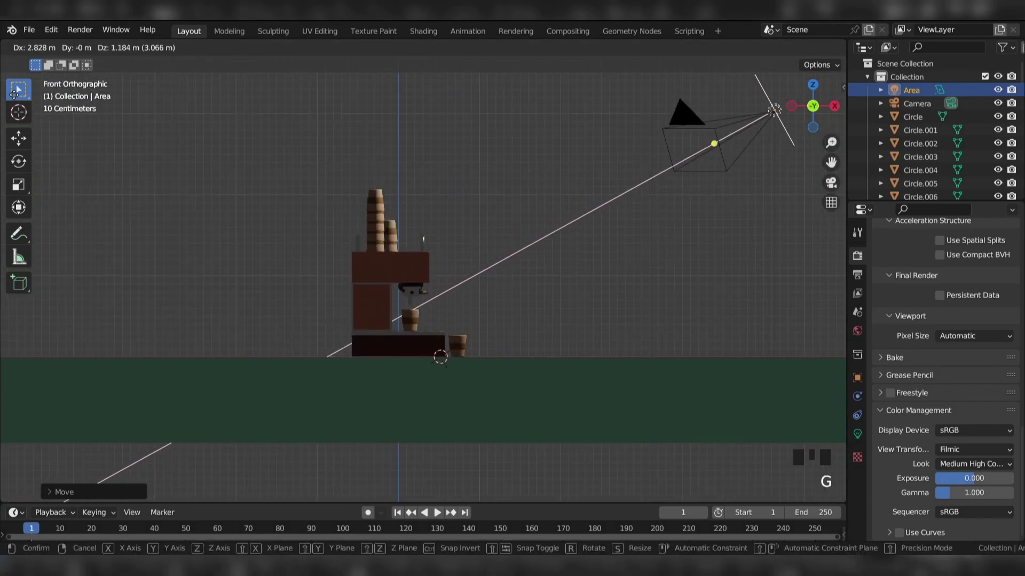
{"action": "left_click", "coordinate": [581, 199]}
{"action": "scroll", "coordinate": [581, 199], "scroll_direction": "down", "scroll_amount": 2}
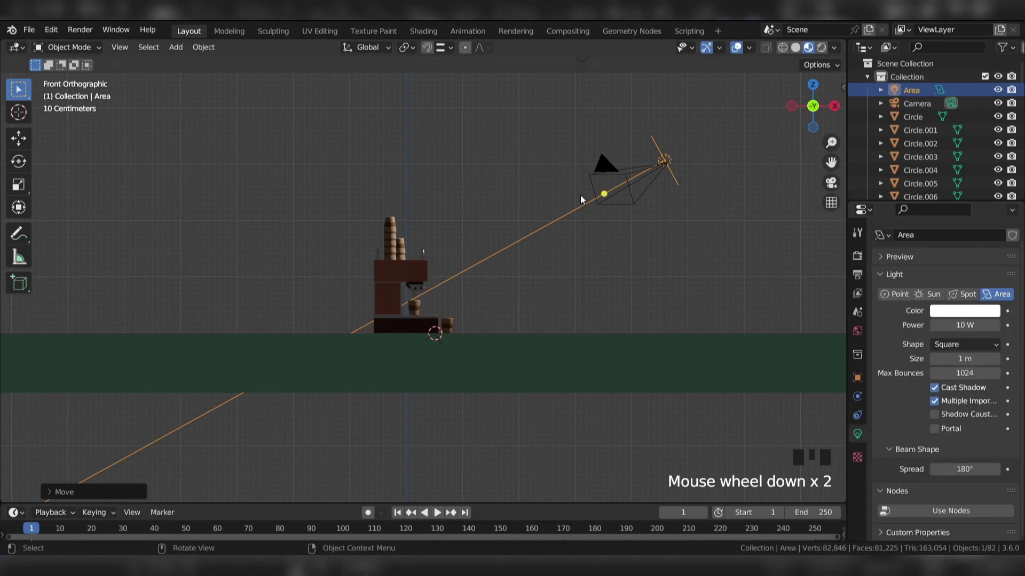
Set the area light's power to 115 W and its color to a saturated orange.
{"action": "key", "text": "KP_0"}
{"action": "left_click_drag", "start_coordinate": [957, 324], "coordinate": [977, 324]}
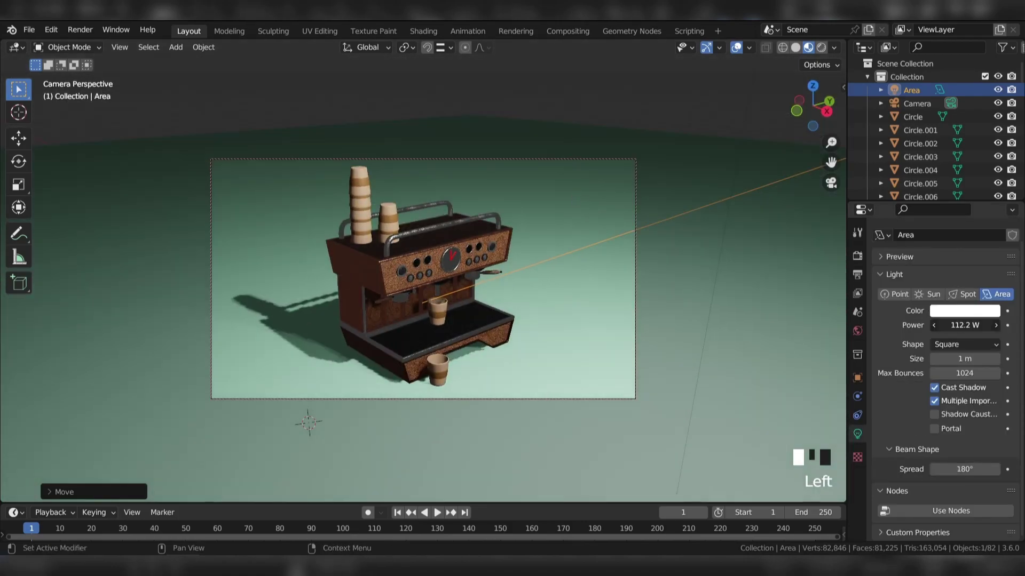
{"action": "scroll", "coordinate": [630, 293], "scroll_direction": "down", "scroll_amount": 3}
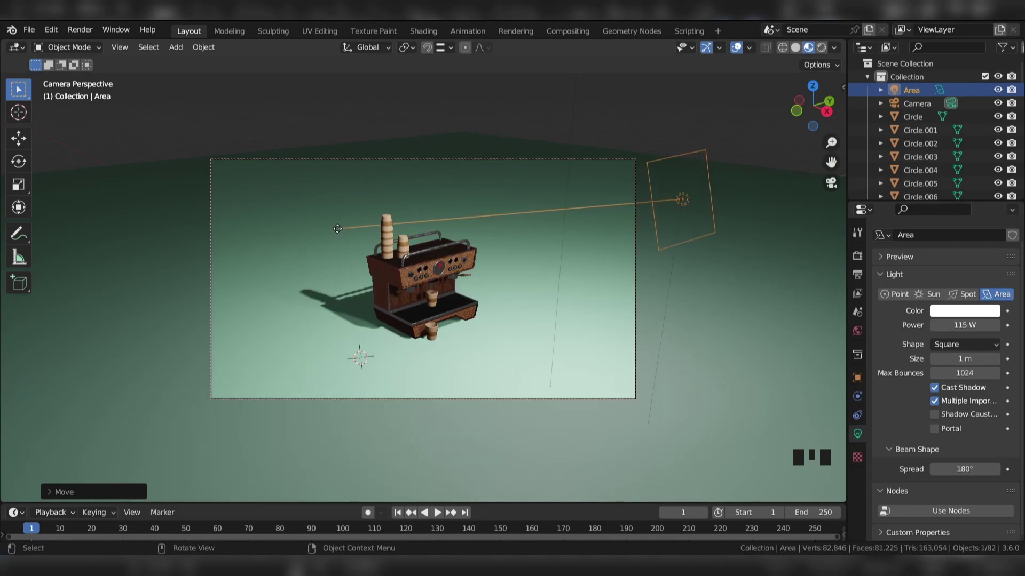
{"action": "left_click", "coordinate": [933, 310]}
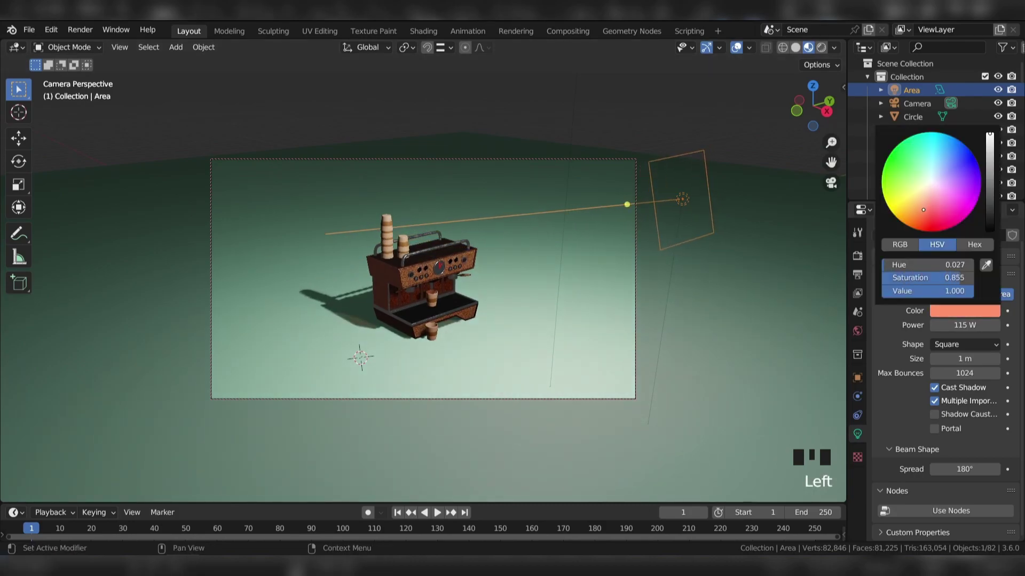
Fine-tune the orange area light's rotation in the front and right views, checking the lighting through the camera.
{"action": "key", "text": "KP_1"}
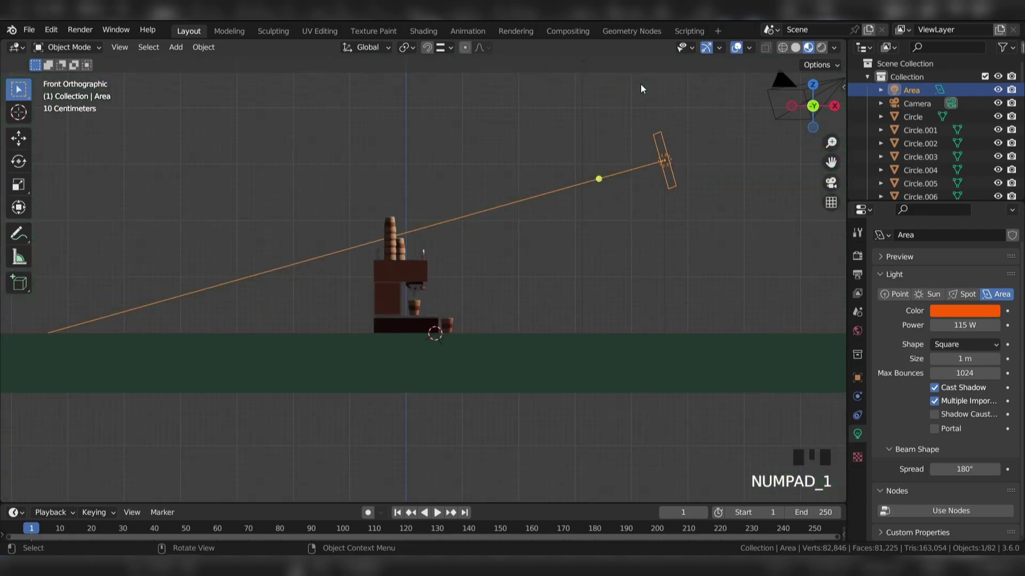
{"action": "key", "text": "g"}
{"action": "key", "text": "r"}
{"action": "left_click", "coordinate": [474, 232]}
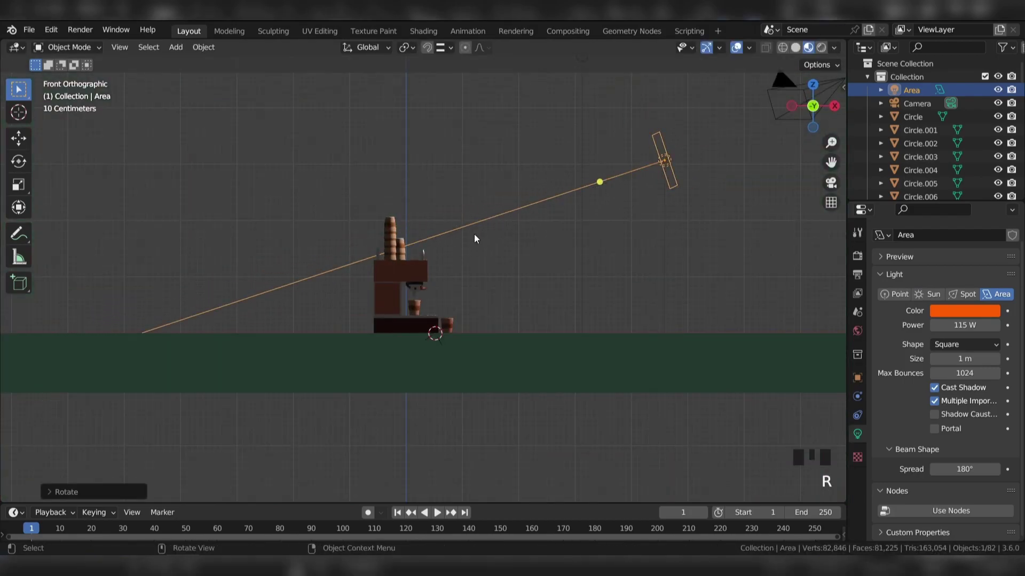
{"action": "key", "text": "KP_3"}
{"action": "key", "text": "r"}
{"action": "left_click", "coordinate": [520, 186]}
{"action": "key", "text": "KP_7"}
{"action": "key", "text": "KP_0"}
{"action": "scroll", "coordinate": [430, 245], "scroll_direction": "up", "scroll_amount": 1}
{"action": "scroll", "coordinate": [428, 245], "scroll_direction": "up", "scroll_amount": 1}
{"action": "scroll", "coordinate": [428, 244], "scroll_direction": "down", "scroll_amount": 1}
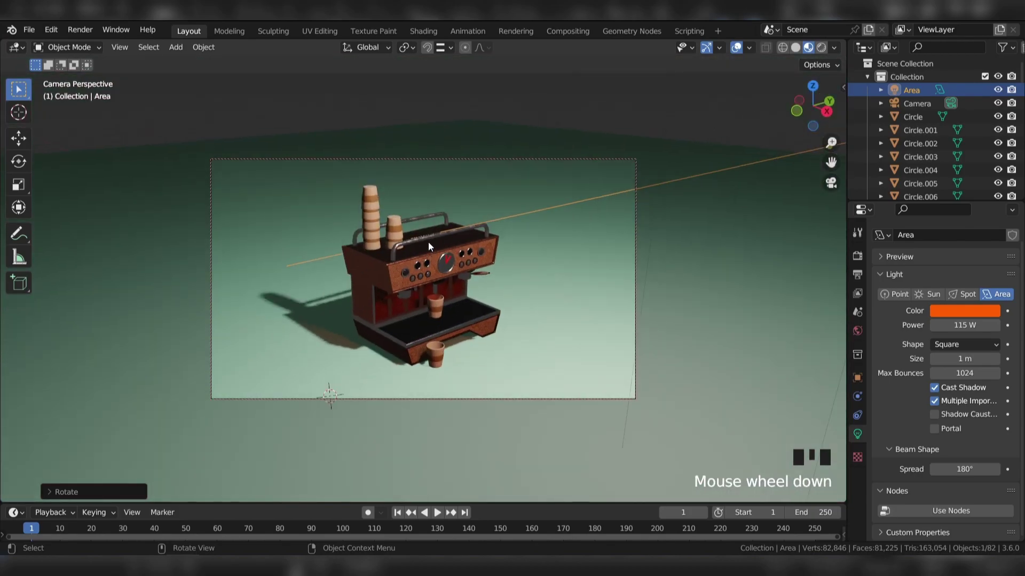
Select the ground plane and snap the 3D cursor to it.
{"action": "left_click", "coordinate": [583, 234]}
{"action": "key", "text": "KP_7"}
{"action": "middle_click_drag", "start_coordinate": [582, 234], "coordinate": [434, 213]}
{"action": "left_click", "coordinate": [520, 139]}
{"action": "key", "text": "shift+s"}
{"action": "left_click", "coordinate": [332, 332]}
Add a second area light, raise it above the machine and set its power to 500 W.
{"action": "key", "text": "shift+a"}
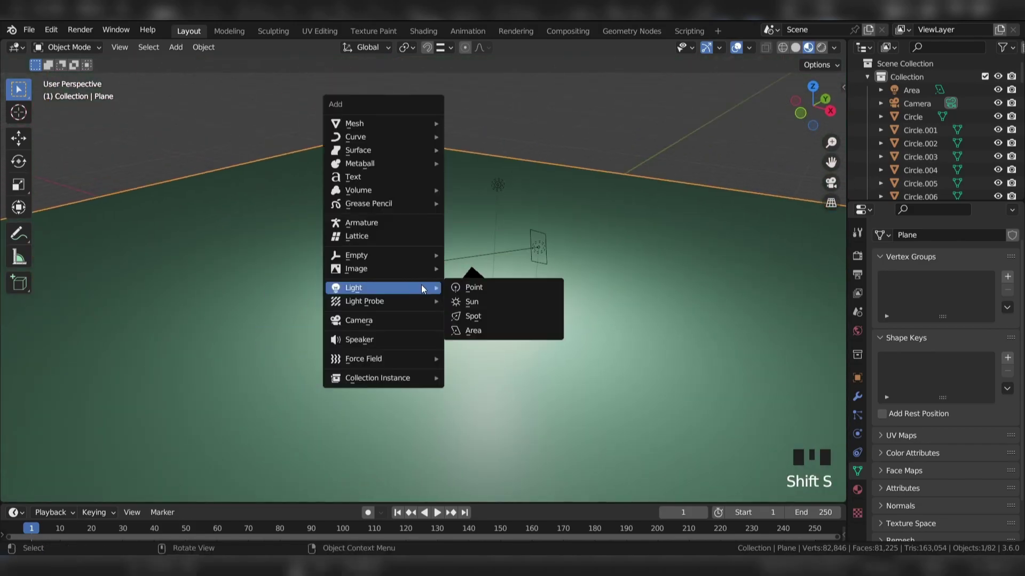
{"action": "left_click", "coordinate": [473, 332]}
{"action": "key", "text": "g"}
{"action": "key", "text": "z"}
{"action": "left_click", "coordinate": [473, 267]}
{"action": "left_click", "coordinate": [967, 324]}
{"action": "type", "text": "50"}
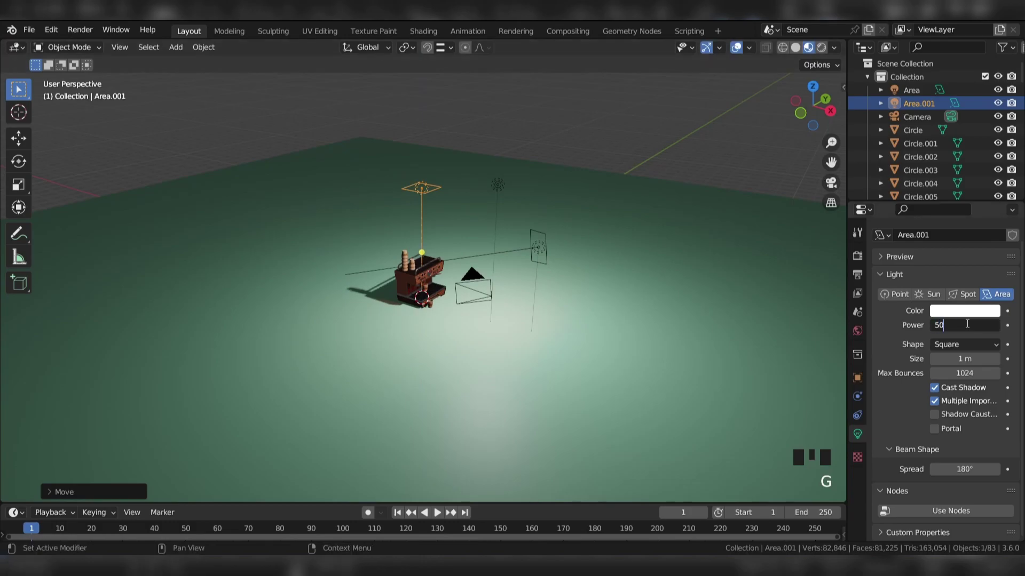
{"action": "type", "text": "0"}
{"action": "key", "text": "Return"}
Move the 500 W area light behind the machine along X and adjust its height along Z.
{"action": "key", "text": "g"}
{"action": "key", "text": "z"}
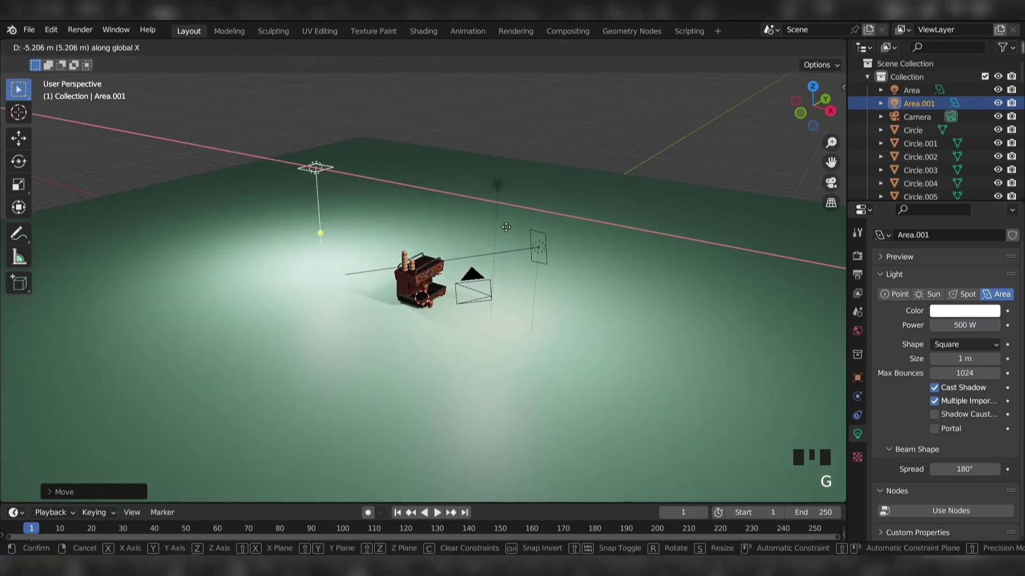
{"action": "left_click", "coordinate": [444, 192]}
{"action": "key", "text": "KP_0"}
{"action": "key", "text": "g"}
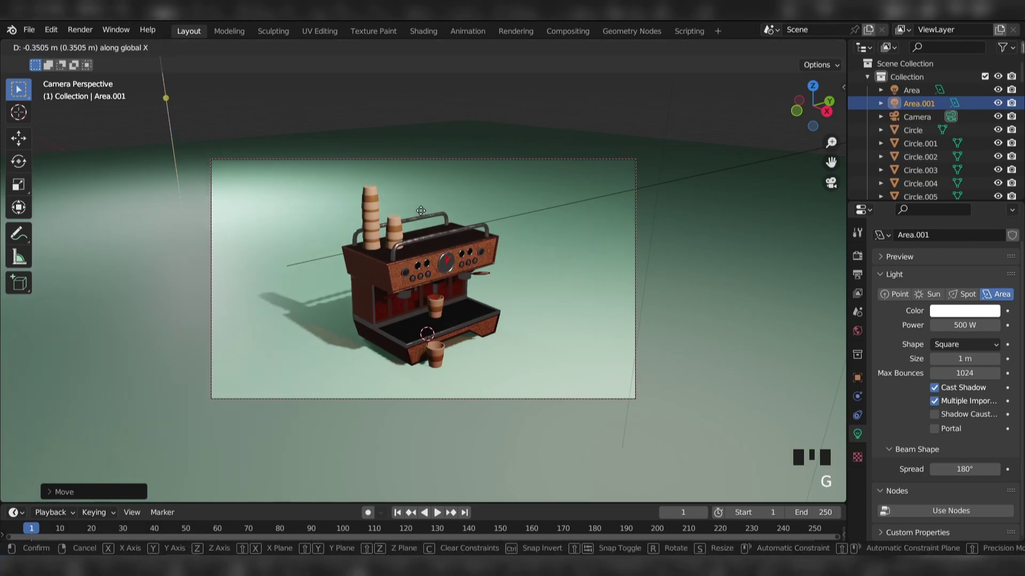
{"action": "key", "text": "g"}
{"action": "scroll", "coordinate": [458, 188], "scroll_direction": "down", "scroll_amount": 2}
{"action": "key", "text": "g"}
{"action": "key", "text": "z"}
{"action": "left_click", "coordinate": [466, 184]}
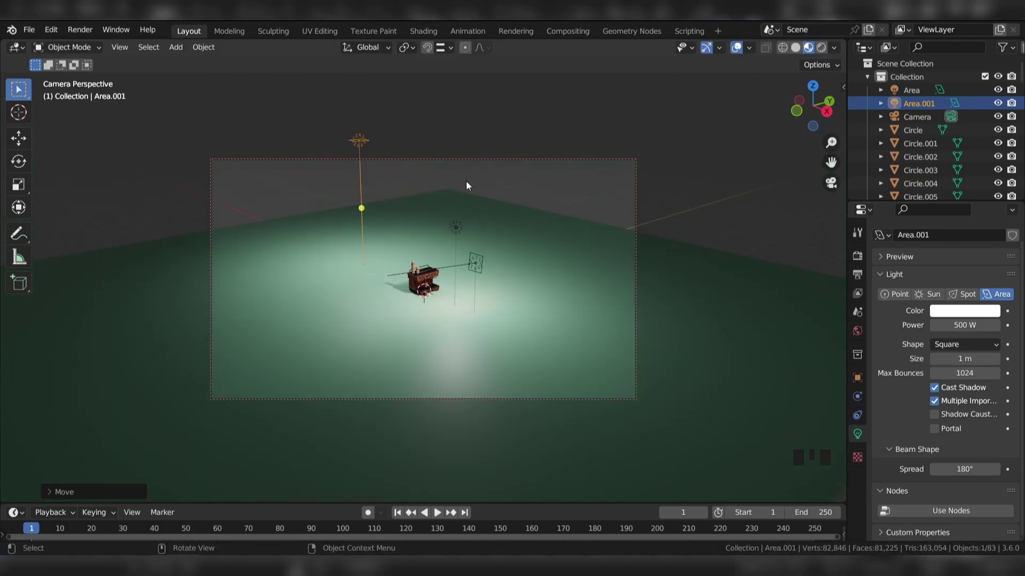
{"action": "scroll", "coordinate": [493, 256], "scroll_direction": "up", "scroll_amount": 9}
{"action": "scroll", "coordinate": [495, 264], "scroll_direction": "down", "scroll_amount": 1}
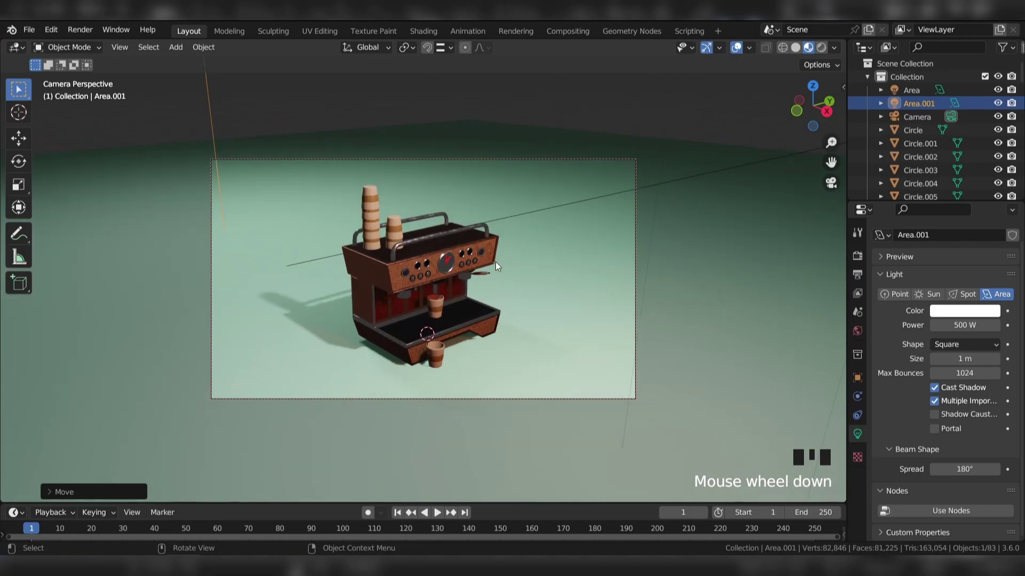
Select the original point light and raise it about 1.6 m along Z.
{"action": "key", "text": "KP_0"}
{"action": "scroll", "coordinate": [496, 262], "scroll_direction": "down", "scroll_amount": 5}
{"action": "left_click", "coordinate": [565, 241]}
{"action": "key", "text": "g"}
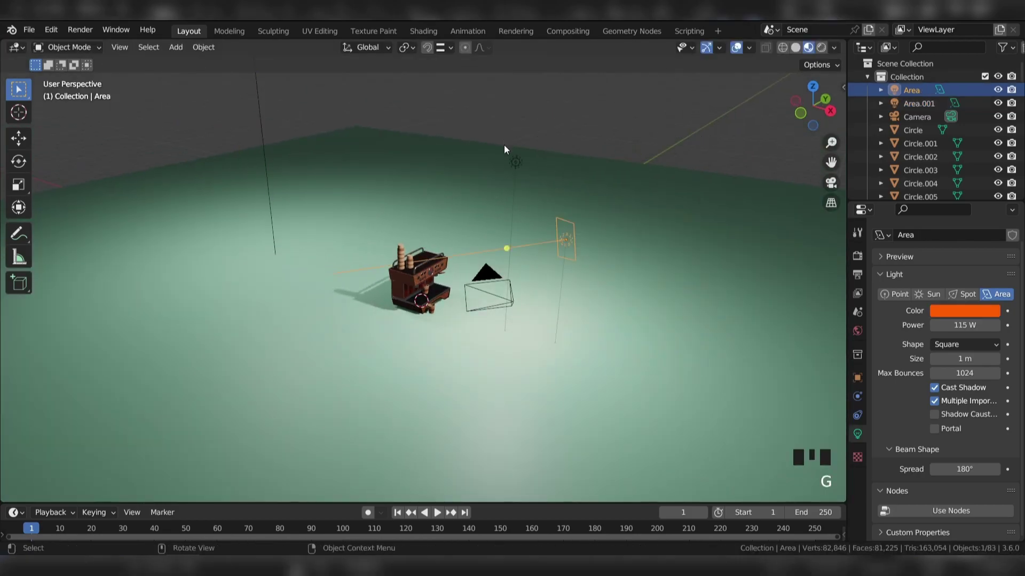
{"action": "left_click", "coordinate": [515, 162]}
{"action": "key", "text": "g"}
{"action": "right_click", "coordinate": [631, 476]}
{"action": "key", "text": "g"}
{"action": "middle_click_drag", "start_coordinate": [670, 382], "coordinate": [665, 331]}
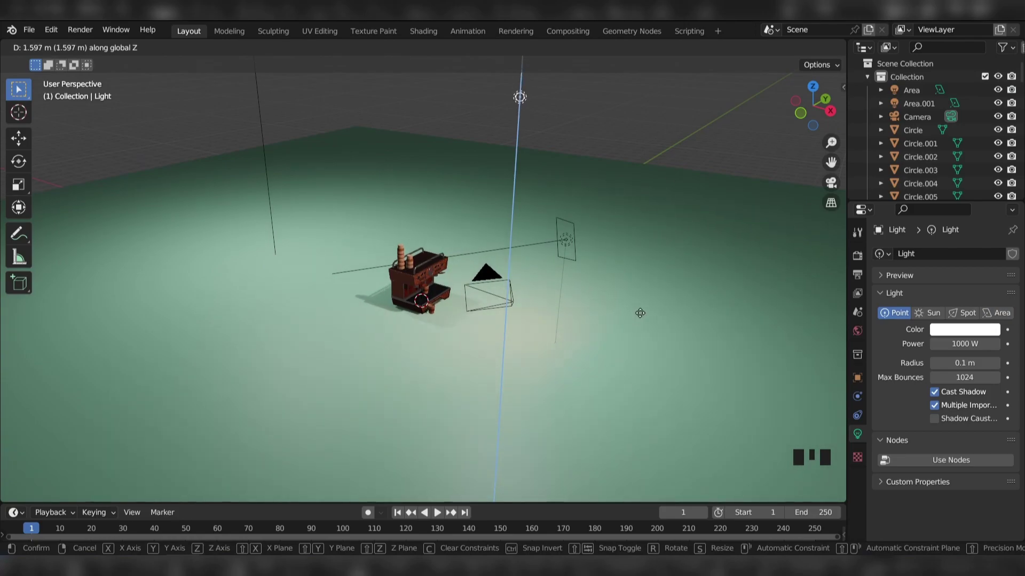
{"action": "left_click", "coordinate": [640, 311]}
In the top view, shift the point light about 0.83 m in X and 4.73 m in Y, and check it through the camera.
{"action": "key", "text": "KP_7"}
{"action": "key", "text": "g"}
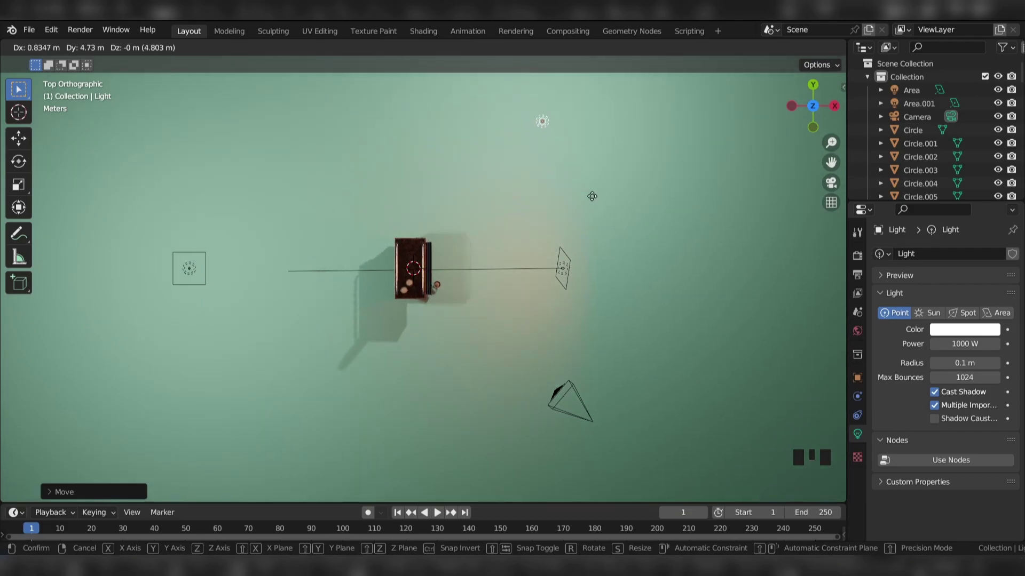
{"action": "left_click", "coordinate": [592, 196]}
{"action": "key", "text": "KP_0"}
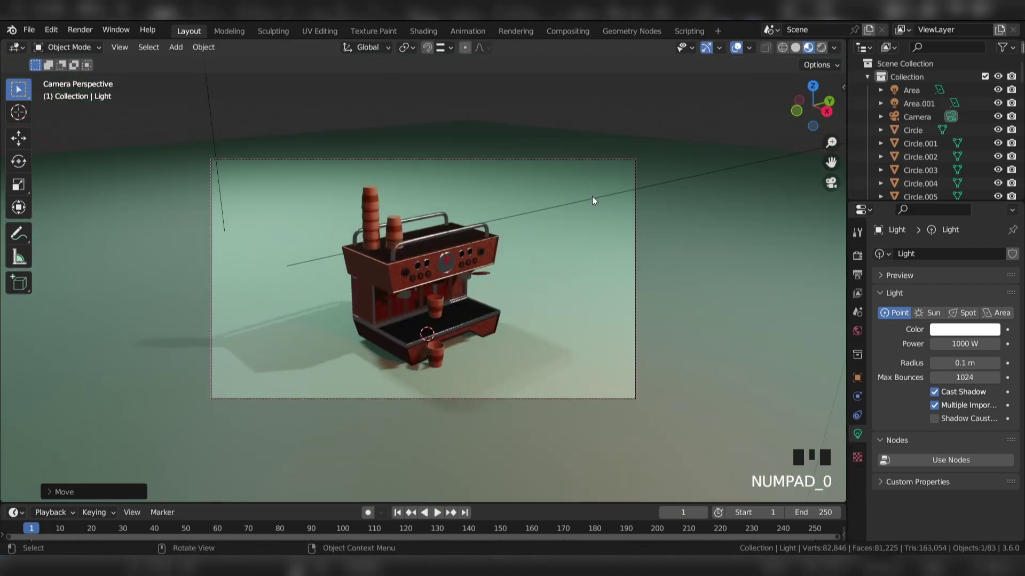
{"action": "scroll", "coordinate": [567, 216], "scroll_direction": "up", "scroll_amount": 1}
{"action": "scroll", "coordinate": [569, 218], "scroll_direction": "down", "scroll_amount": 2}
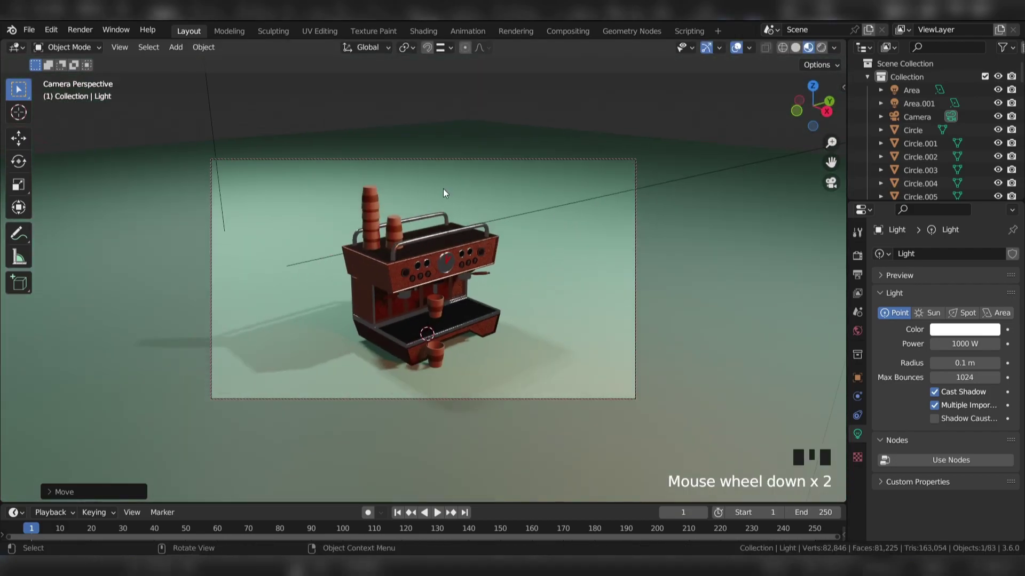
In the top view, duplicate the 500 W area light behind the machine twice, placing one copy toward +Y and the other toward -Y.
{"action": "left_click", "coordinate": [211, 111]}
{"action": "key", "text": "KP_7"}
{"action": "scroll", "coordinate": [379, 261], "scroll_direction": "down", "scroll_amount": 8}
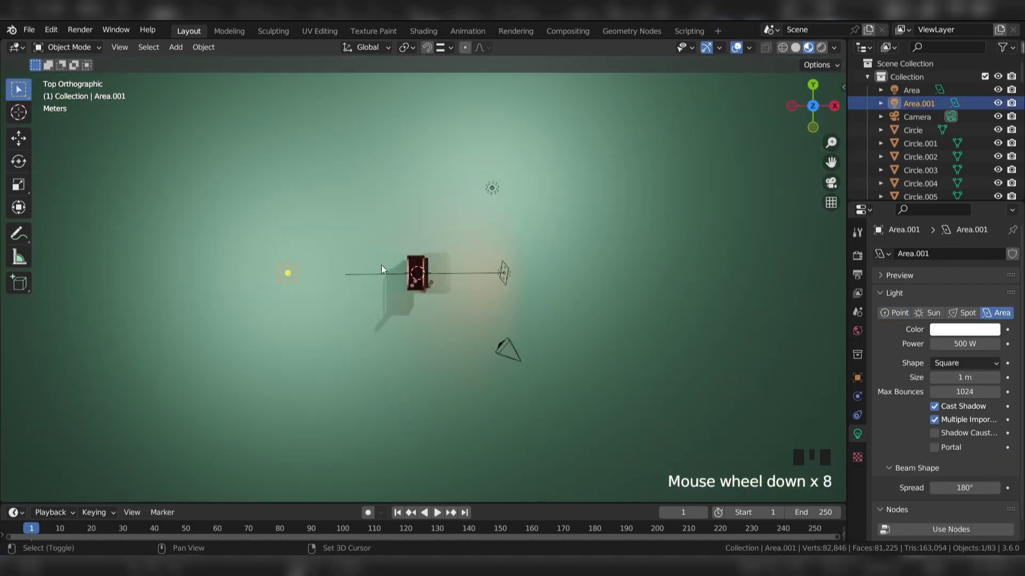
{"action": "key", "text": "shift+d"}
{"action": "left_click", "coordinate": [382, 64]}
{"action": "scroll", "coordinate": [456, 195], "scroll_direction": "down", "scroll_amount": 4}
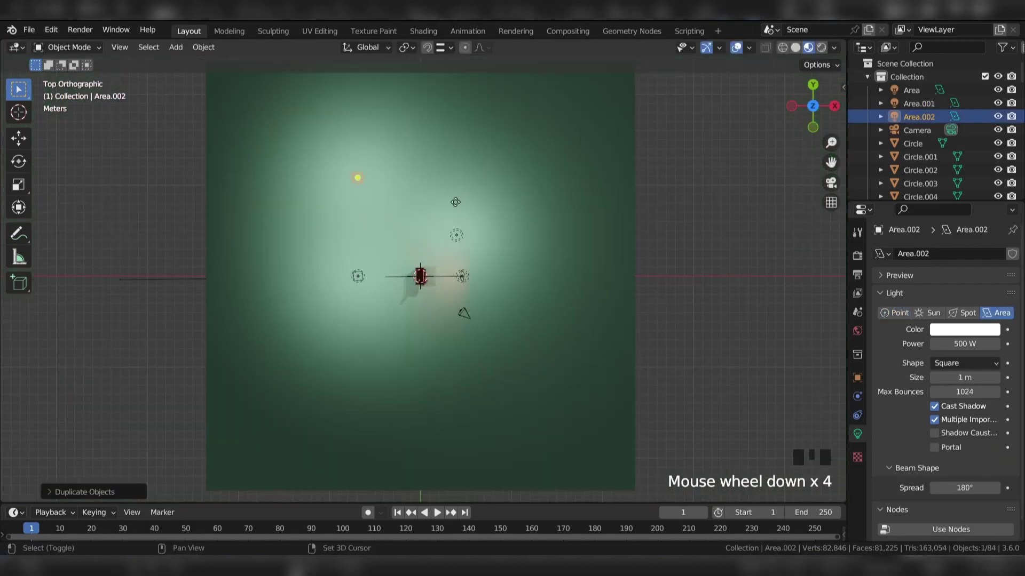
{"action": "key", "text": "shift+d"}
{"action": "left_click", "coordinate": [514, 350]}
{"action": "key", "text": "KP_0"}
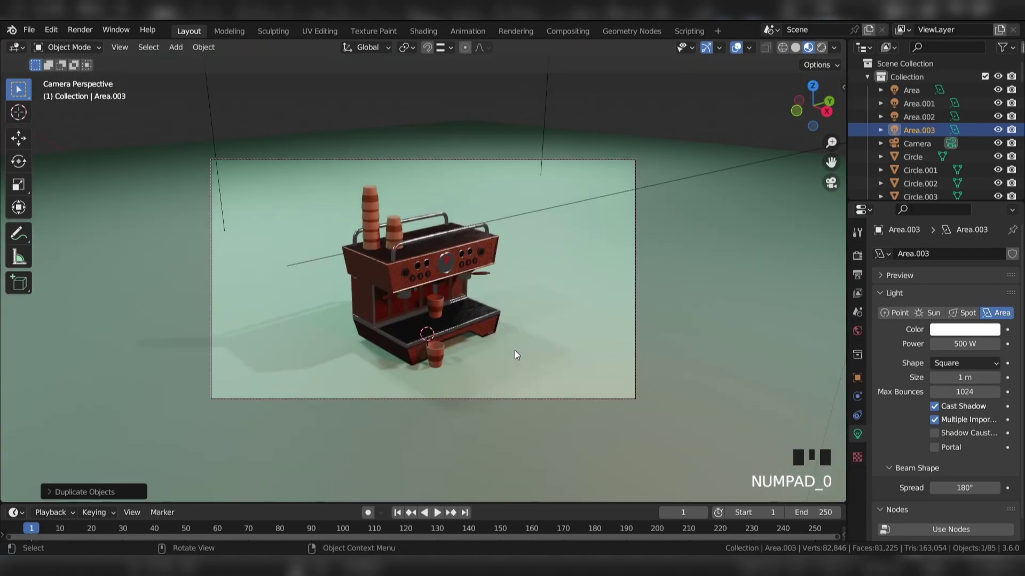
Set the ground plane material's base color to a more saturated green with hue 0.410 and saturation 0.779, and save the file.
{"action": "left_click", "coordinate": [604, 302]}
{"action": "left_click", "coordinate": [858, 489]}
{"action": "left_click", "coordinate": [961, 426]}
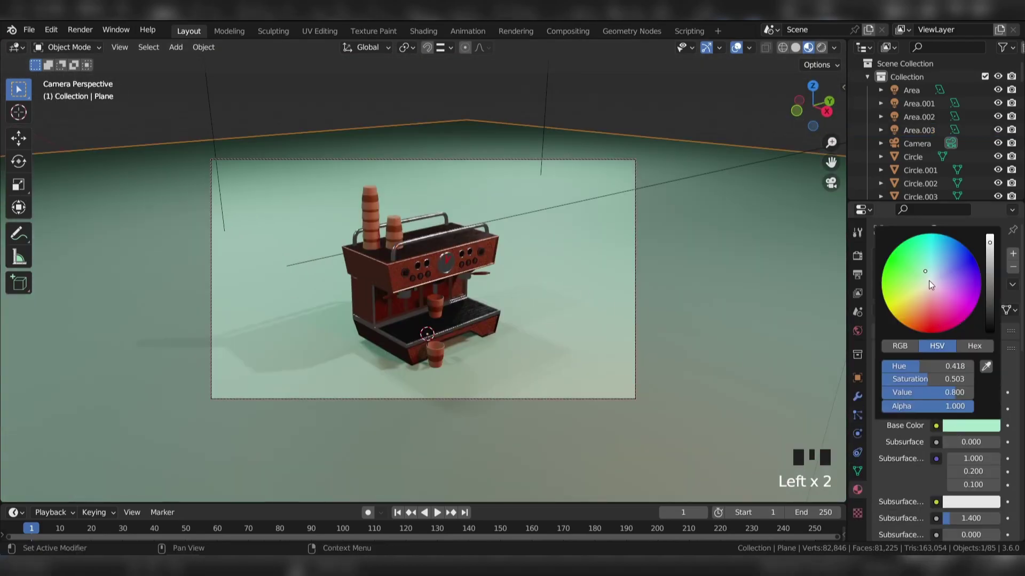
{"action": "left_click", "coordinate": [916, 260]}
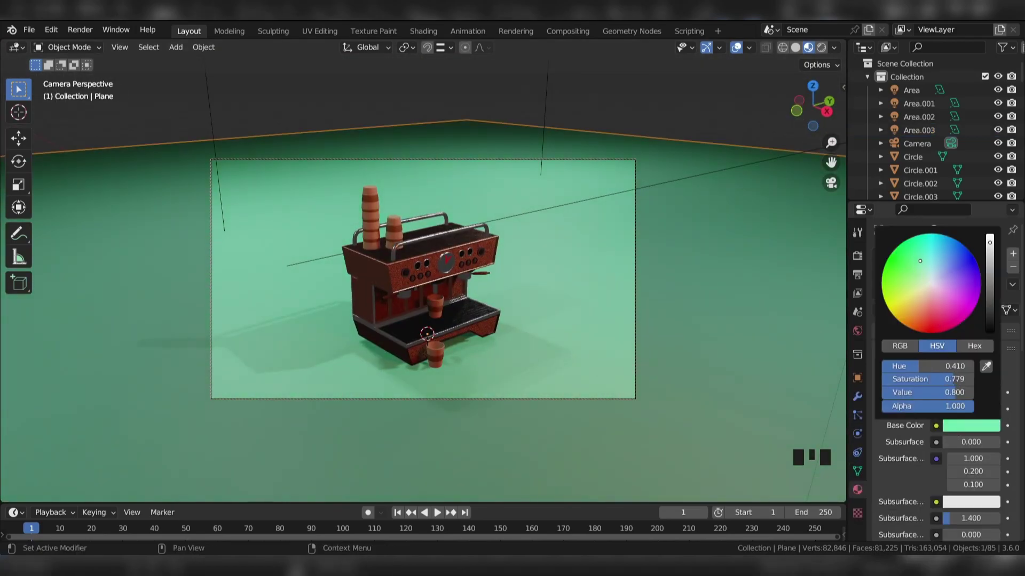
{"action": "left_click", "coordinate": [657, 114]}
{"action": "key", "text": "ctrl+s"}
Raise the world background strength to 2.200 to brighten the overall scene lighting.
{"action": "scroll", "coordinate": [576, 258], "scroll_direction": "up", "scroll_amount": 1}
{"action": "scroll", "coordinate": [577, 259], "scroll_direction": "down", "scroll_amount": 2}
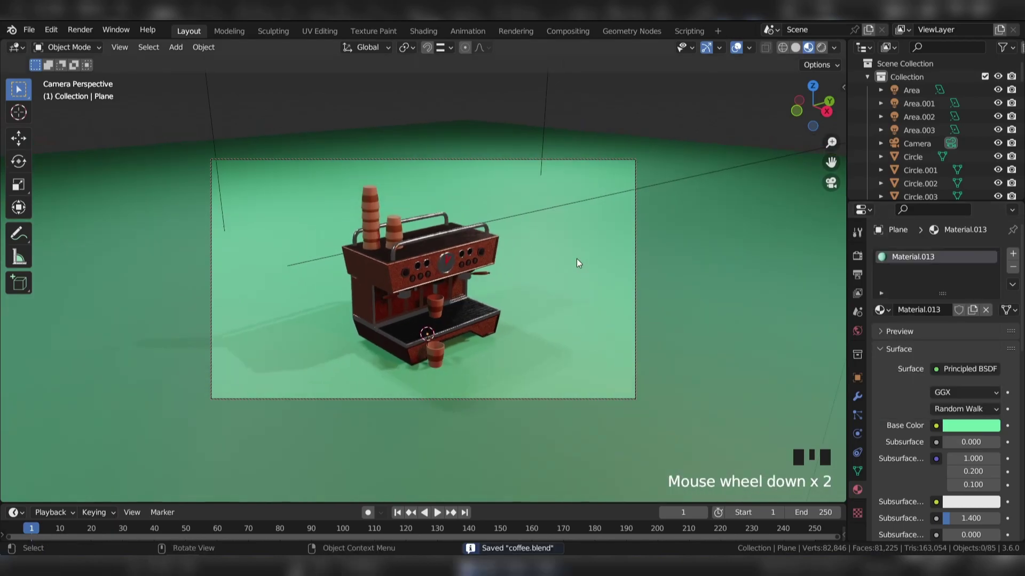
{"action": "middle_click_drag", "start_coordinate": [576, 264], "coordinate": [573, 265], "text": "shift"}
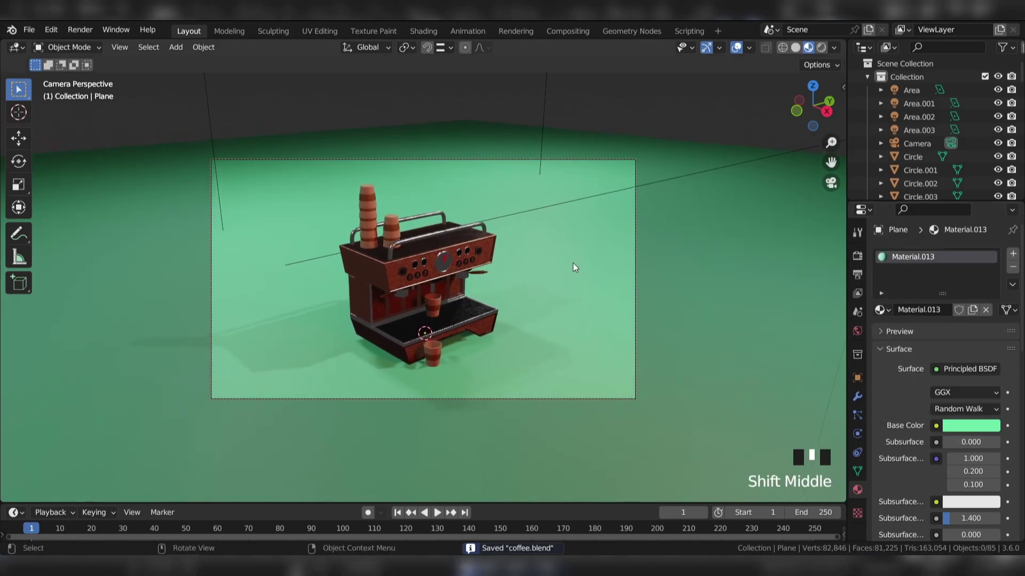
{"action": "left_click", "coordinate": [858, 331]}
{"action": "left_click_drag", "start_coordinate": [962, 353], "coordinate": [993, 353]}
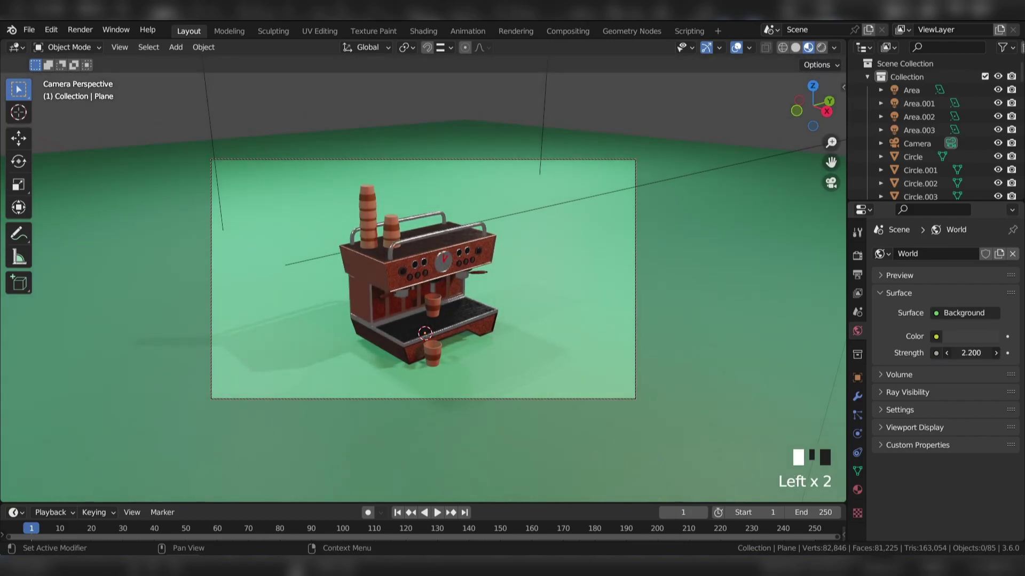